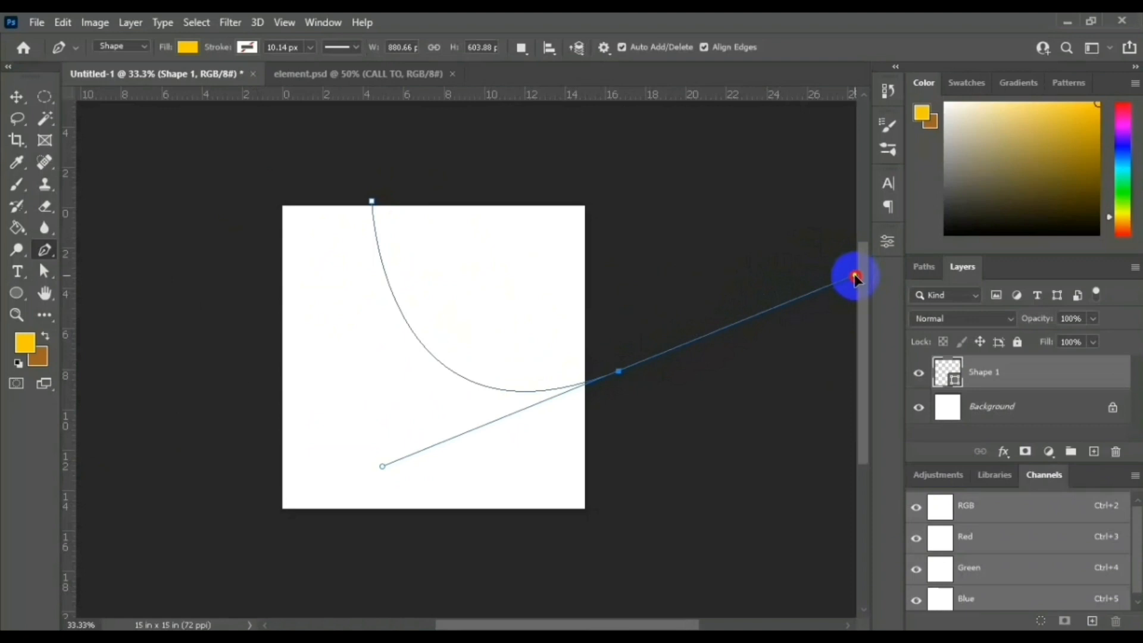
Step: Complete the yellow Pen shape, about 887 by 665 px, covering the canvas's upper-right corner with a curved lower-left edge, and deselect it
drag(855, 278, 838, 316)
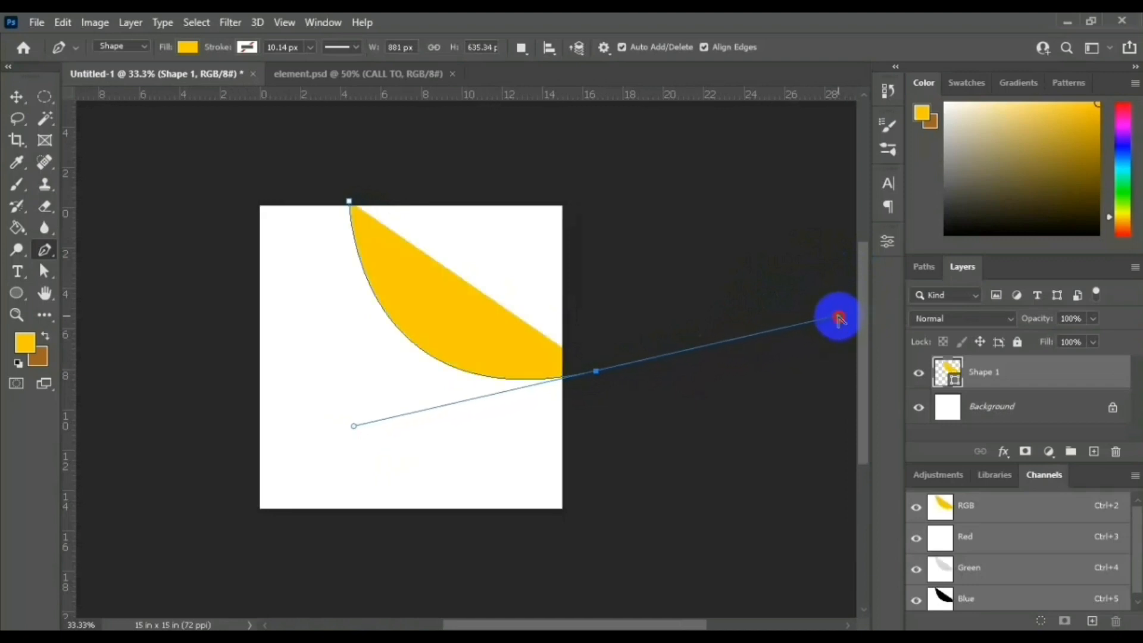
drag(597, 373, 597, 194)
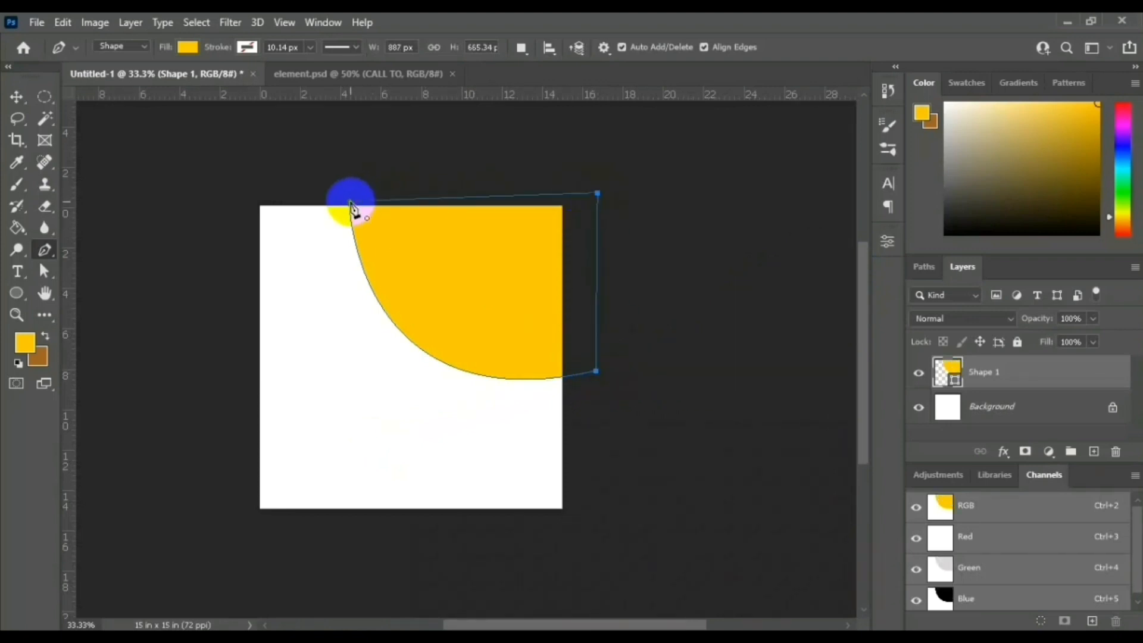
click(16, 97)
click(191, 108)
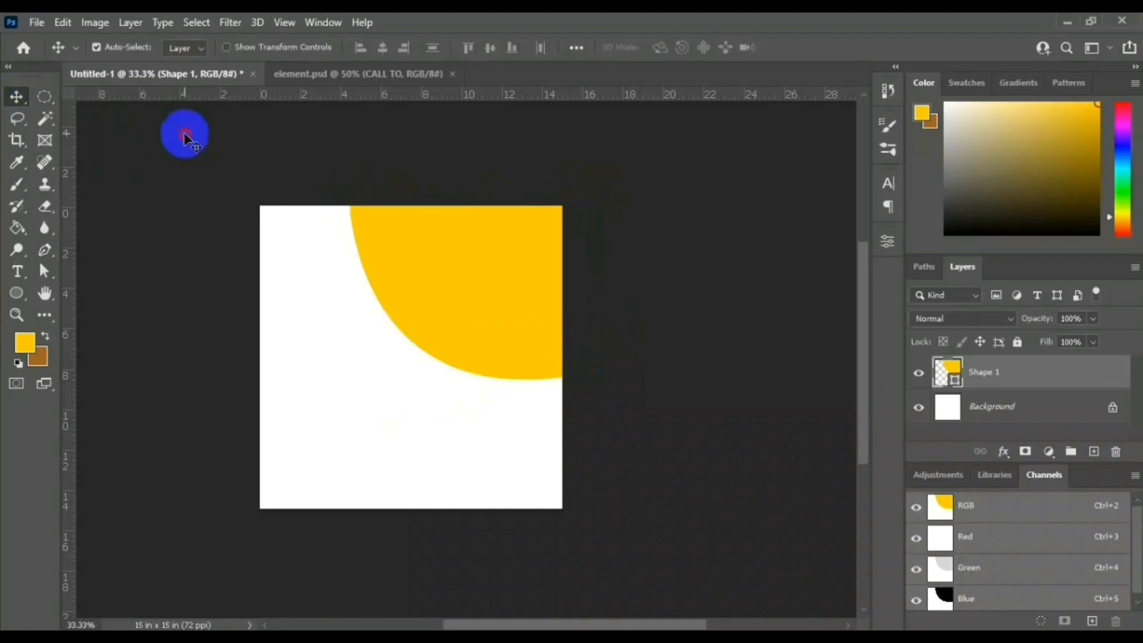
click(186, 139)
Step: Draw a second yellow Pen shape, about 835 by 869 px, covering the canvas's lower-right corner with a curved upper-left edge
click(43, 253)
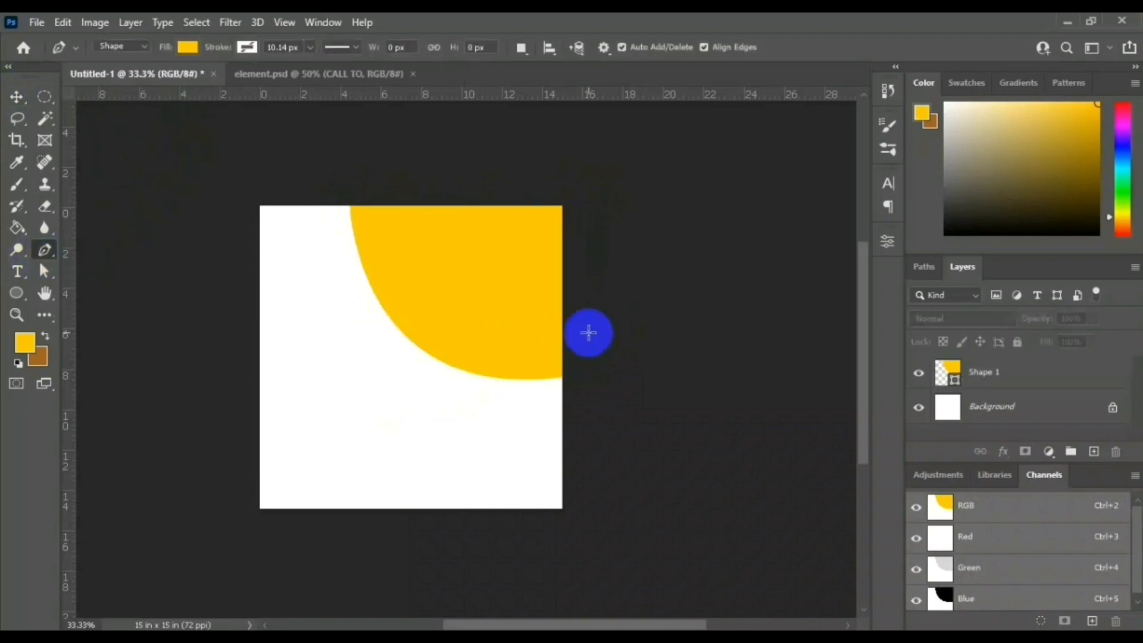
click(591, 301)
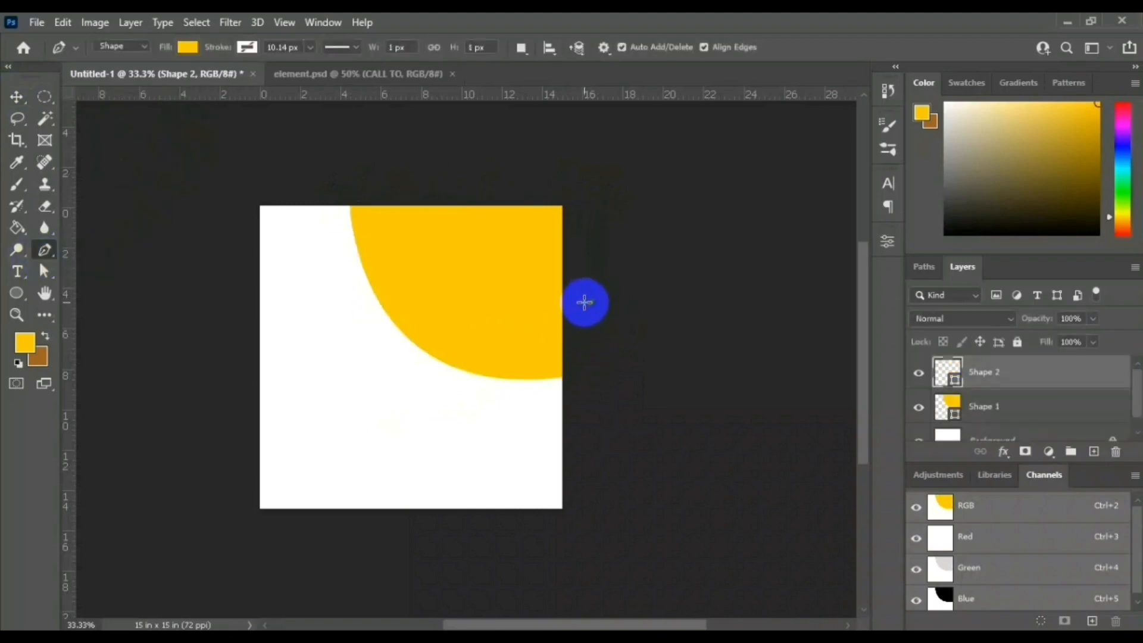
click(386, 429)
drag(363, 569, 356, 592)
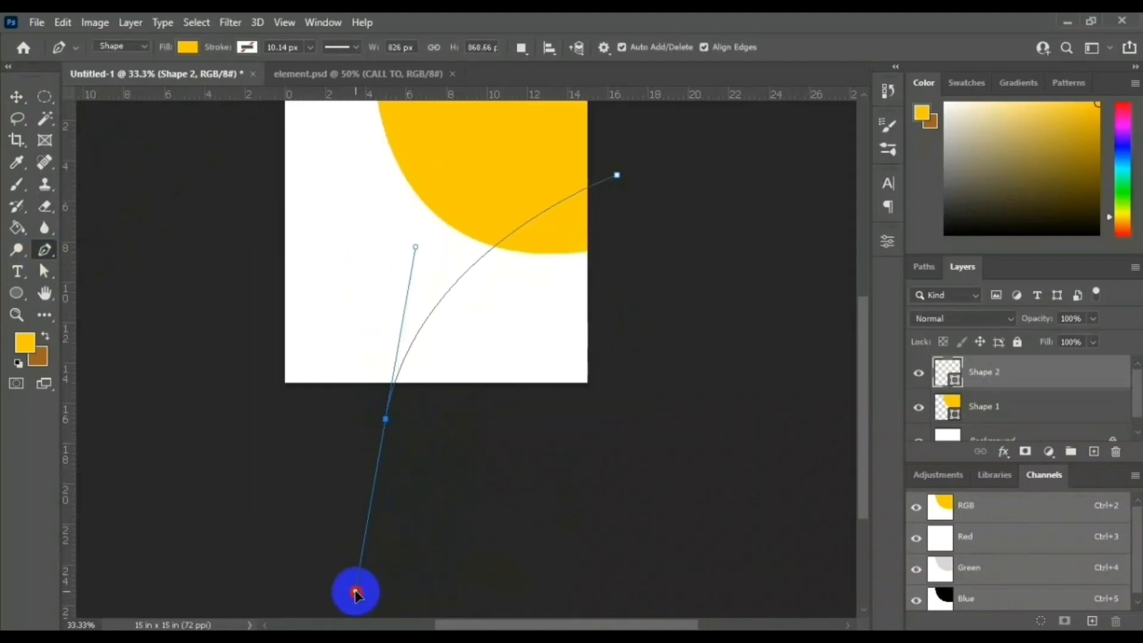
mouse_move(356, 593)
mouse_down()
mouse_move(365, 617)
mouse_move(368, 608)
mouse_up()
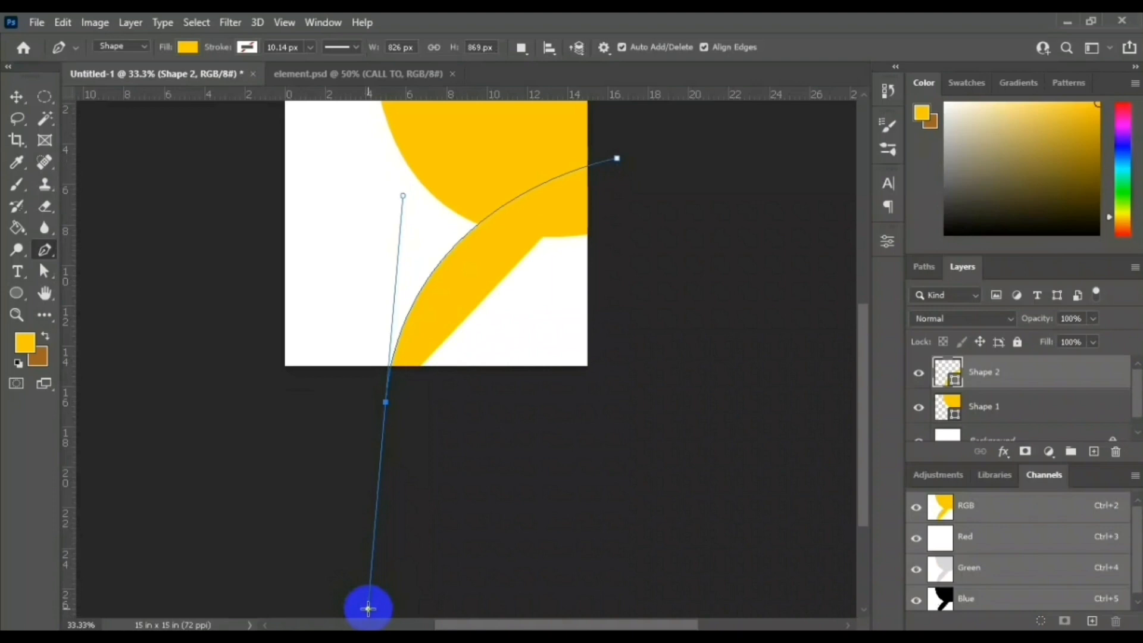
click(386, 403)
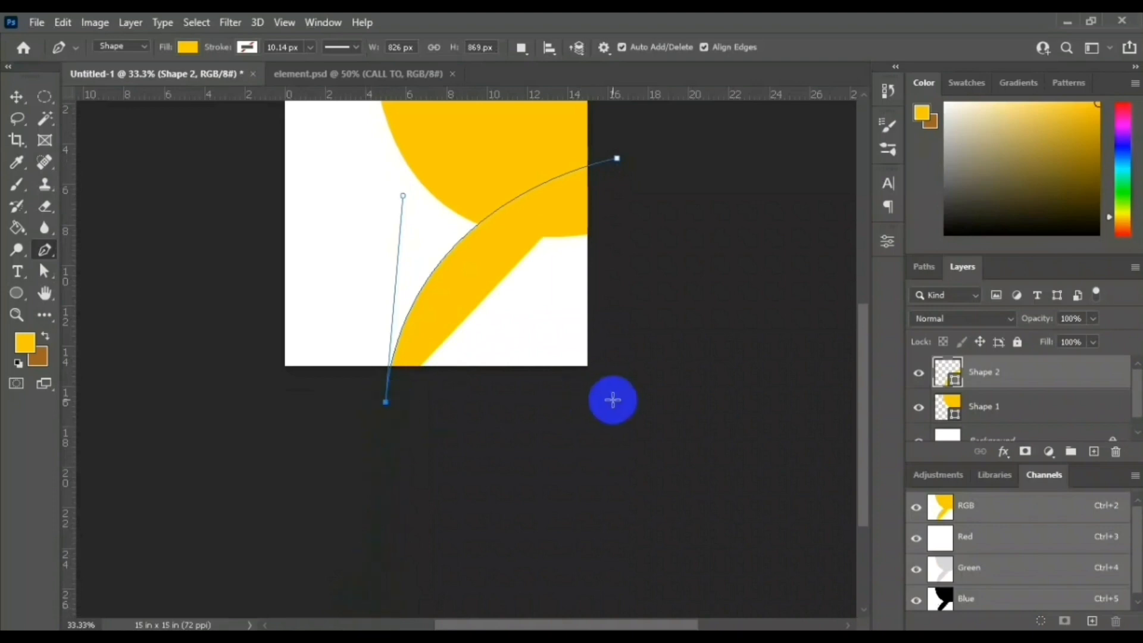
click(619, 391)
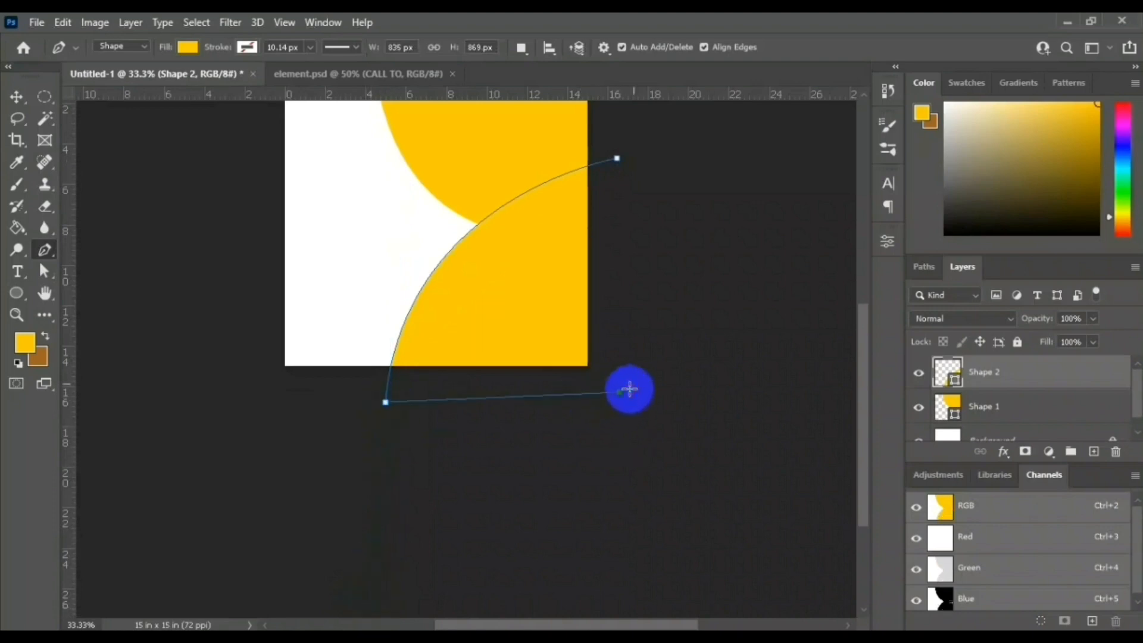
click(618, 161)
Step: Shift the lower yellow shape slightly right and the upper yellow shape right and up so their curves meet in a point
click(17, 97)
drag(499, 285, 524, 286)
scroll(262, 332, up, 3)
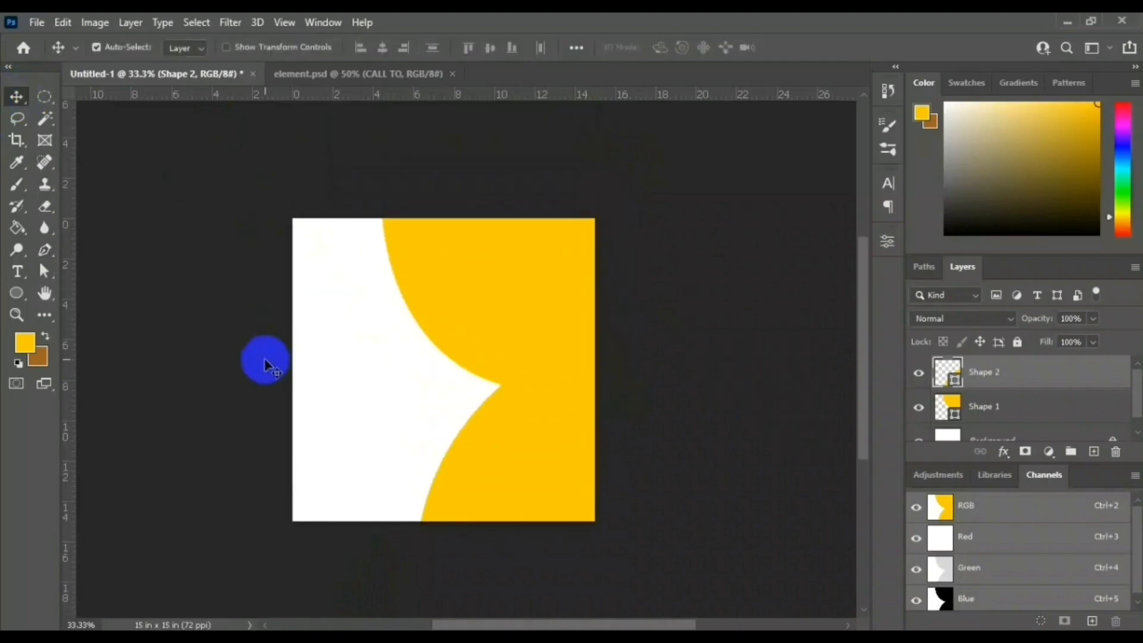
click(429, 307)
mouse_move(435, 302)
mouse_down()
mouse_move(452, 305)
mouse_move(410, 289)
mouse_move(471, 272)
mouse_up()
Step: Reshape the upper yellow shape to about 1028 by 717 px by moving its upper-left anchor point outward, and deselect it
click(44, 271)
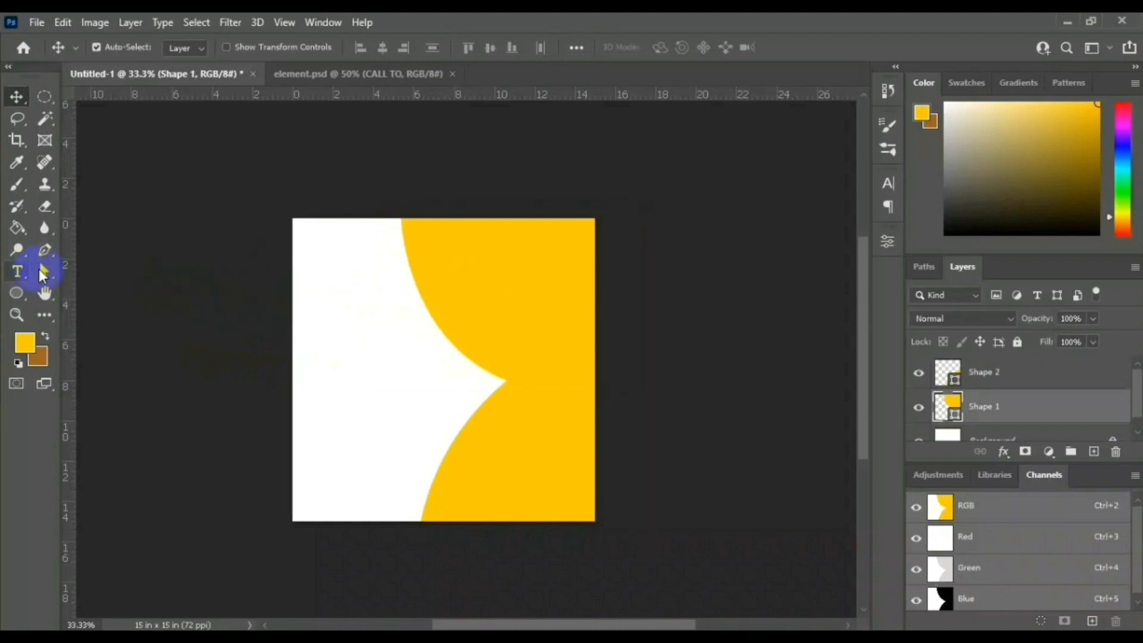
click(416, 294)
drag(416, 224, 362, 192)
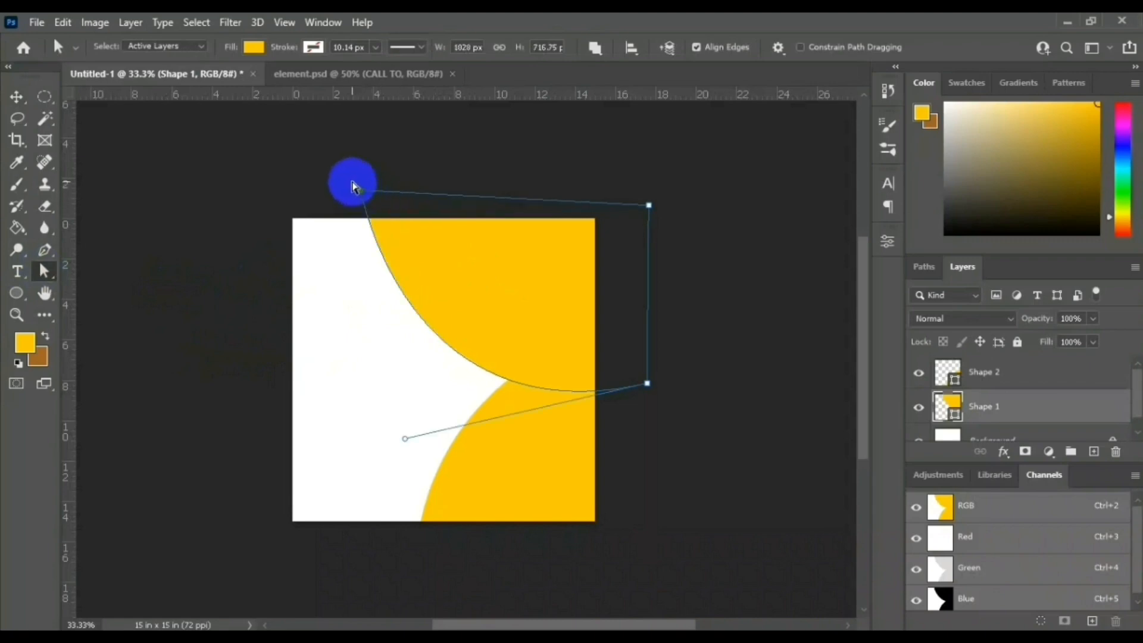
click(16, 97)
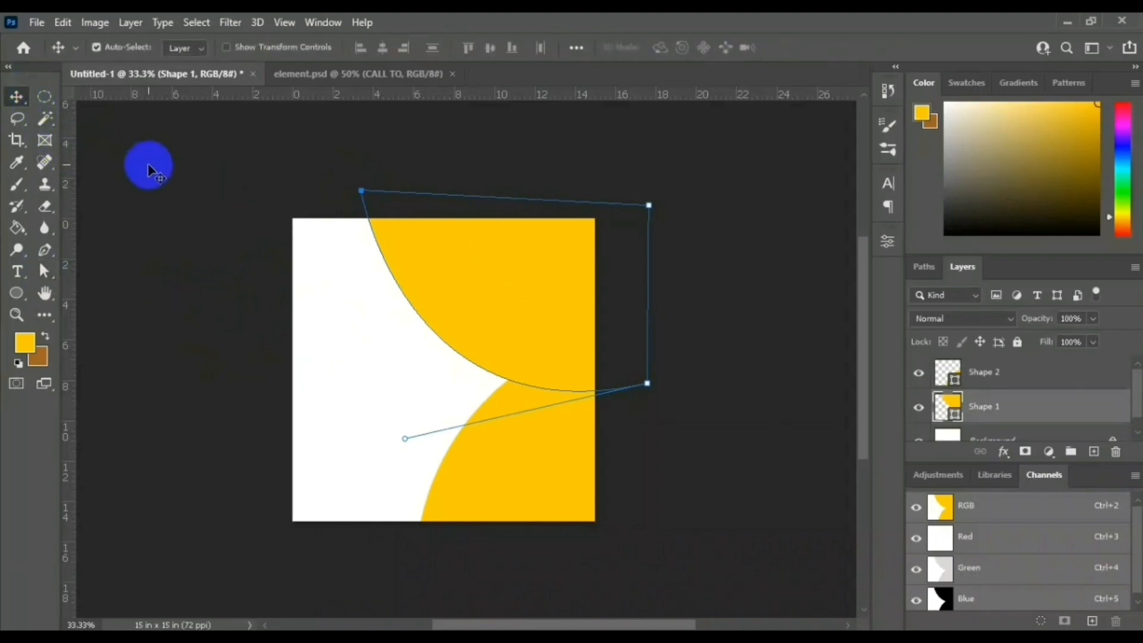
click(203, 208)
Step: Reshape the lower yellow shape to about 1003 by 866 px by moving its upper-right anchor outward and its lower-left anchor up and left
click(540, 474)
click(45, 271)
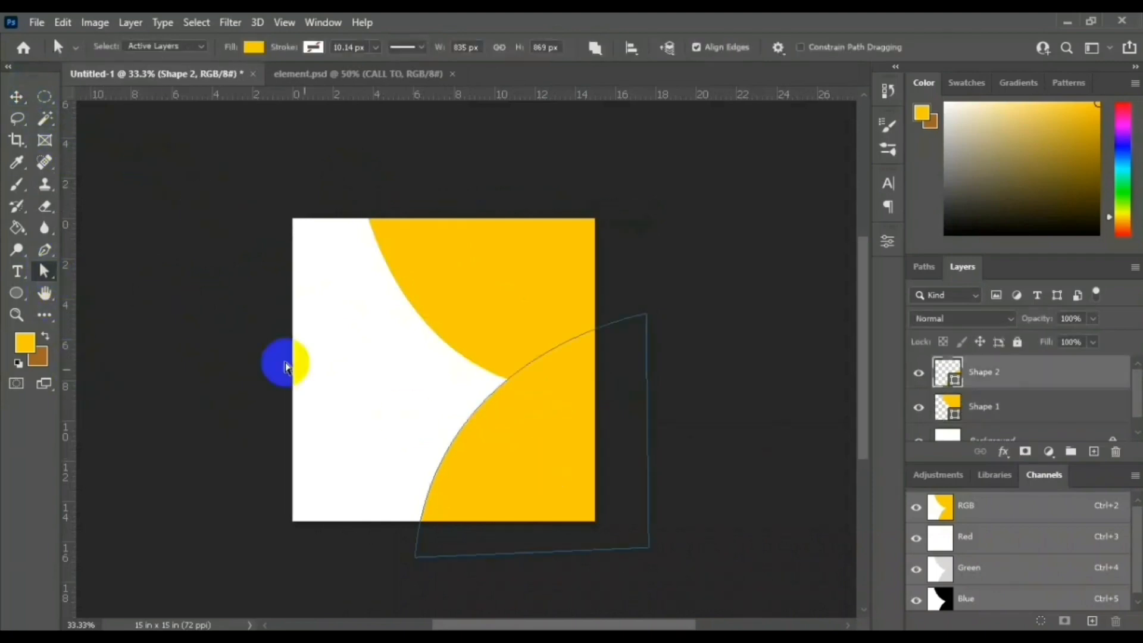
click(460, 557)
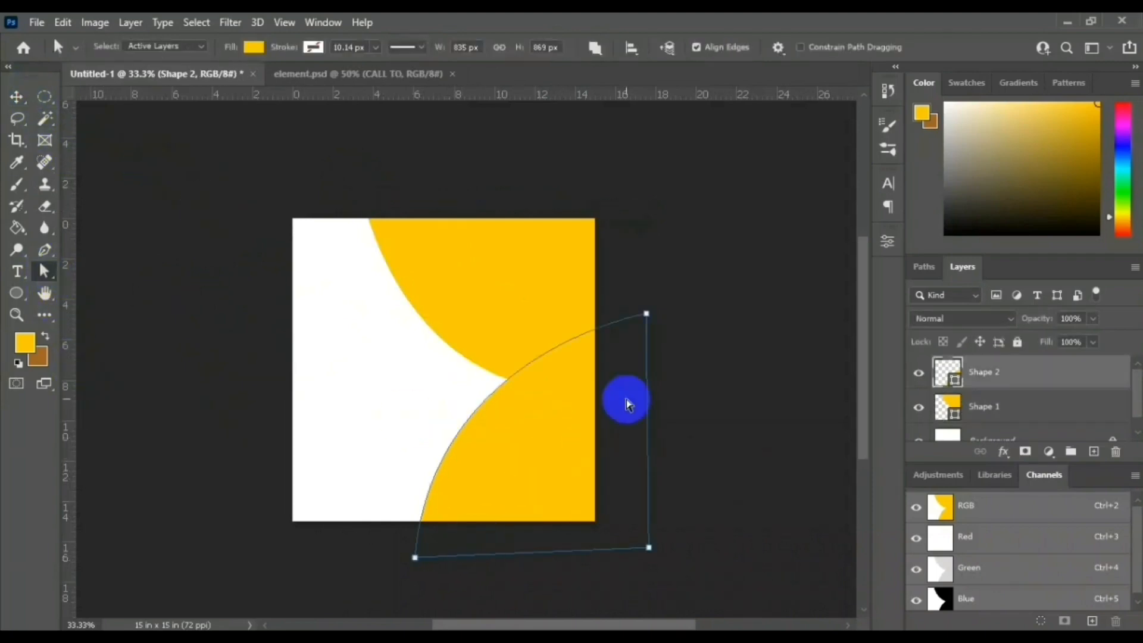
drag(650, 312, 686, 305)
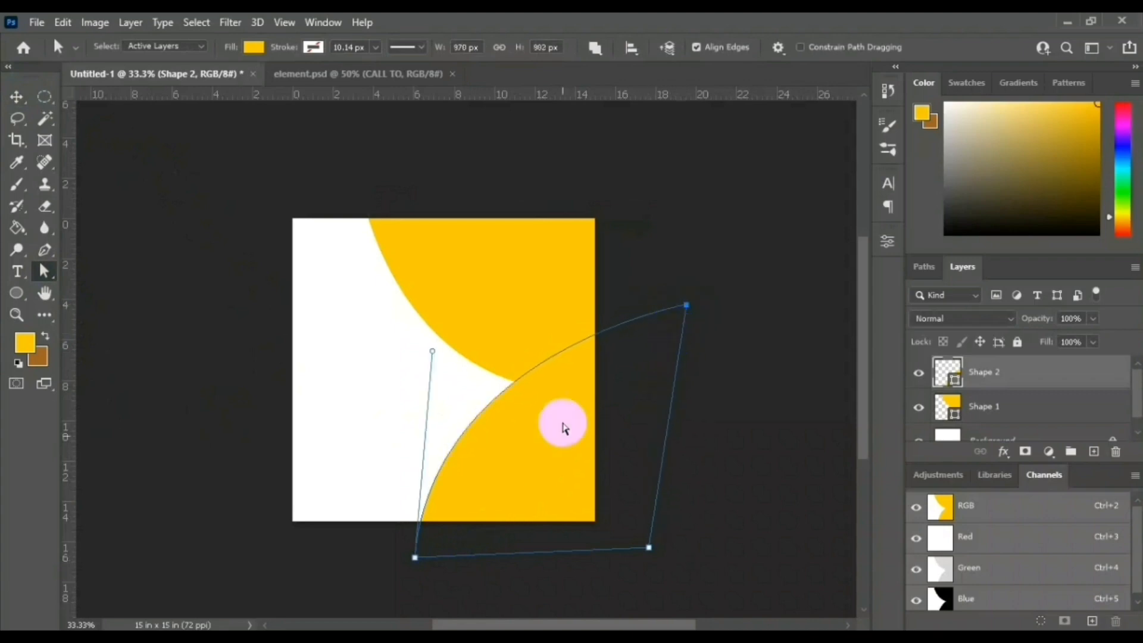
click(435, 564)
mouse_move(419, 564)
mouse_down()
mouse_move(388, 568)
mouse_move(409, 553)
mouse_up()
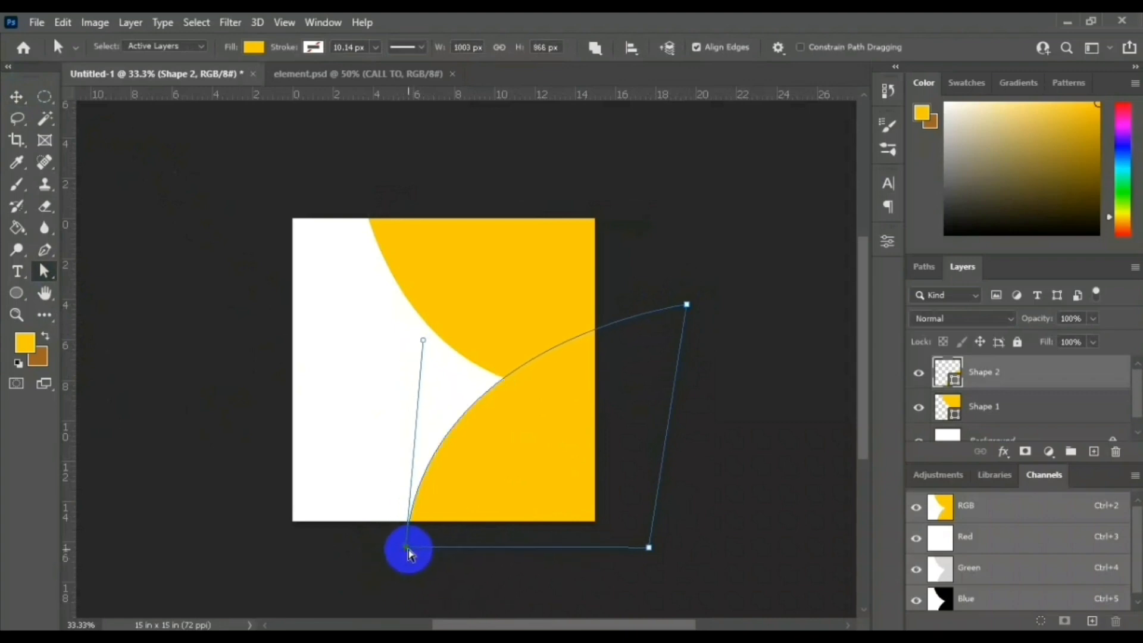
click(220, 278)
Step: Duplicate the upper yellow shape down and to the left, and fill the copy with grey #b9b5b5
click(16, 96)
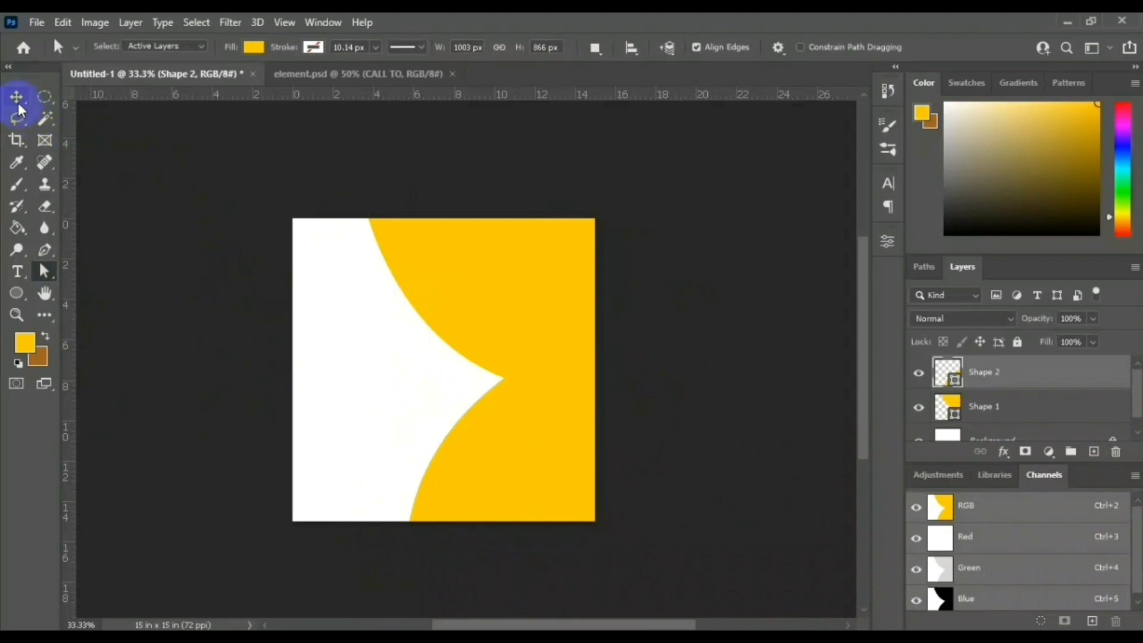
click(405, 247)
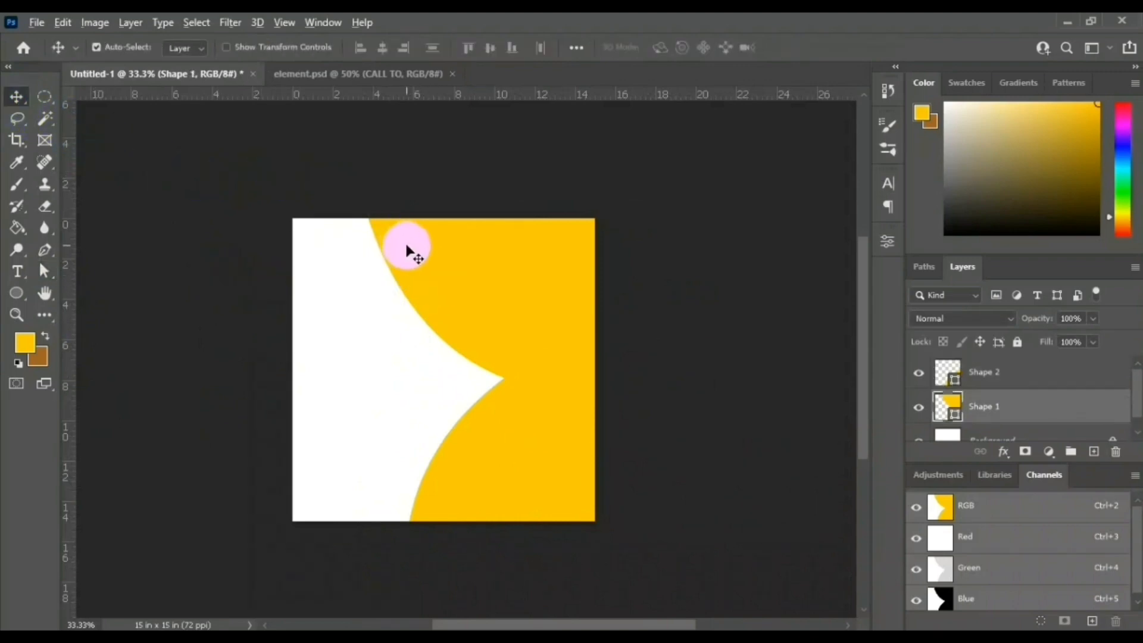
drag(407, 248, 348, 303)
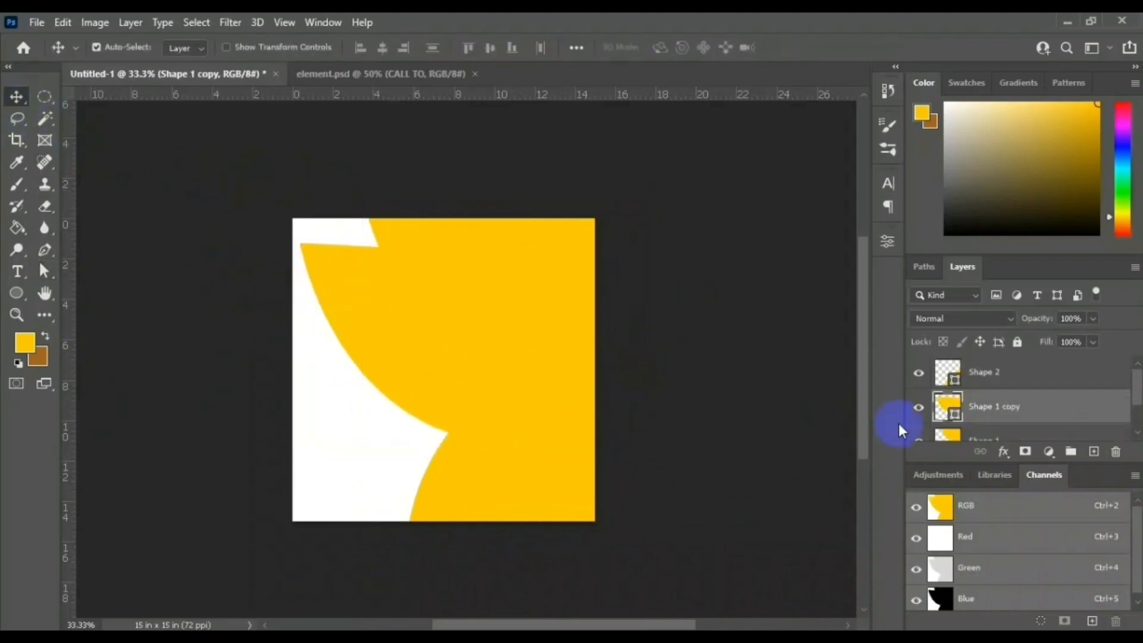
double_click(946, 407)
click(370, 426)
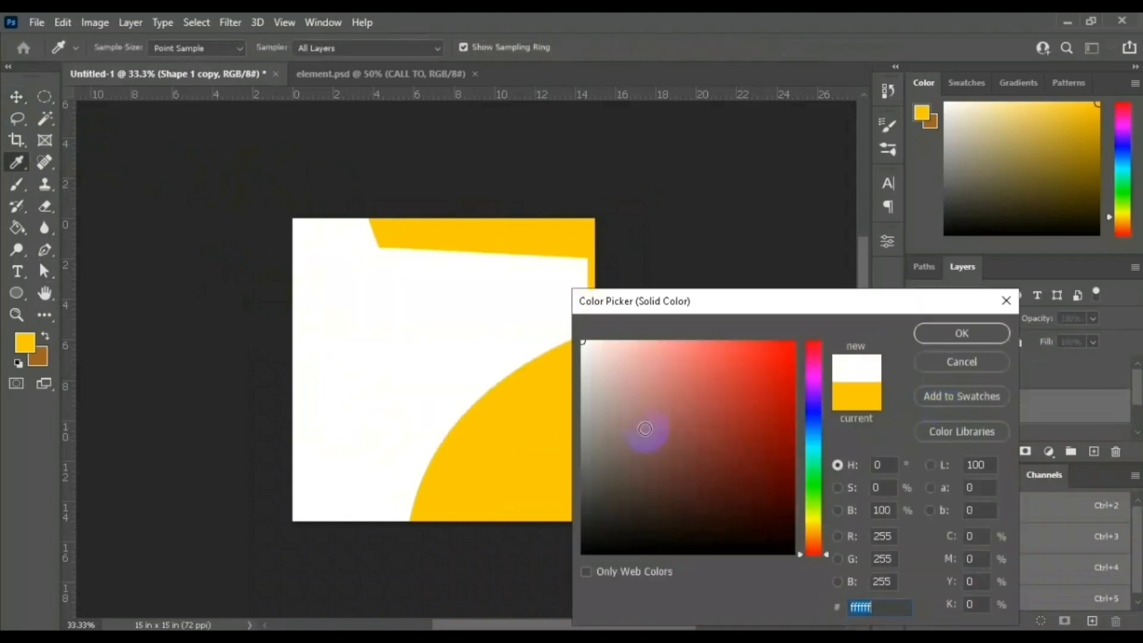
click(585, 398)
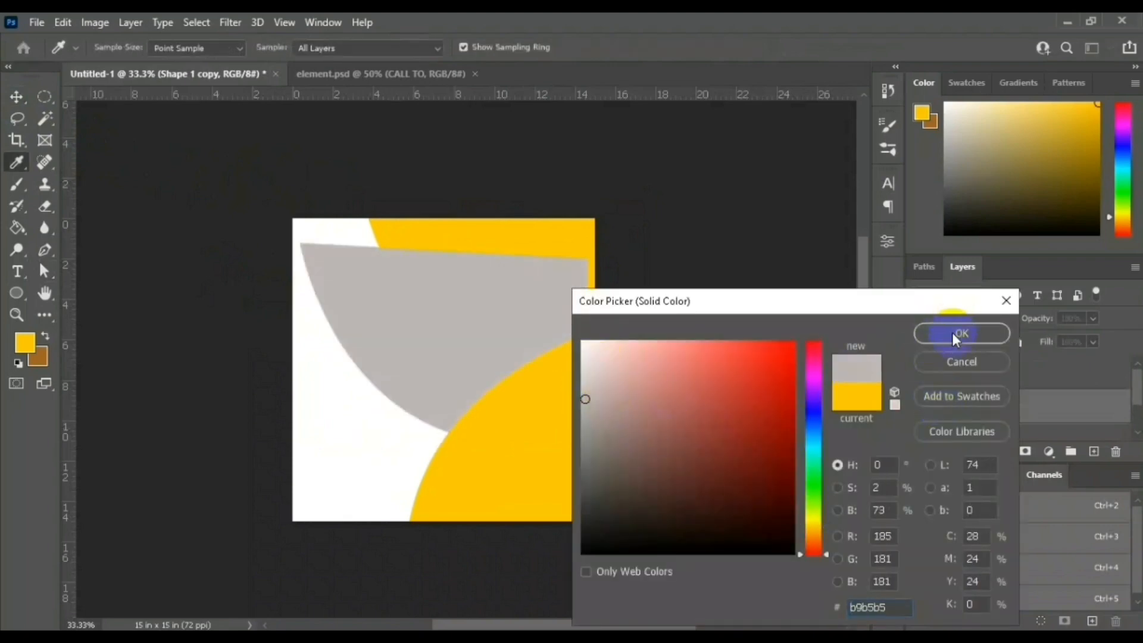
click(952, 332)
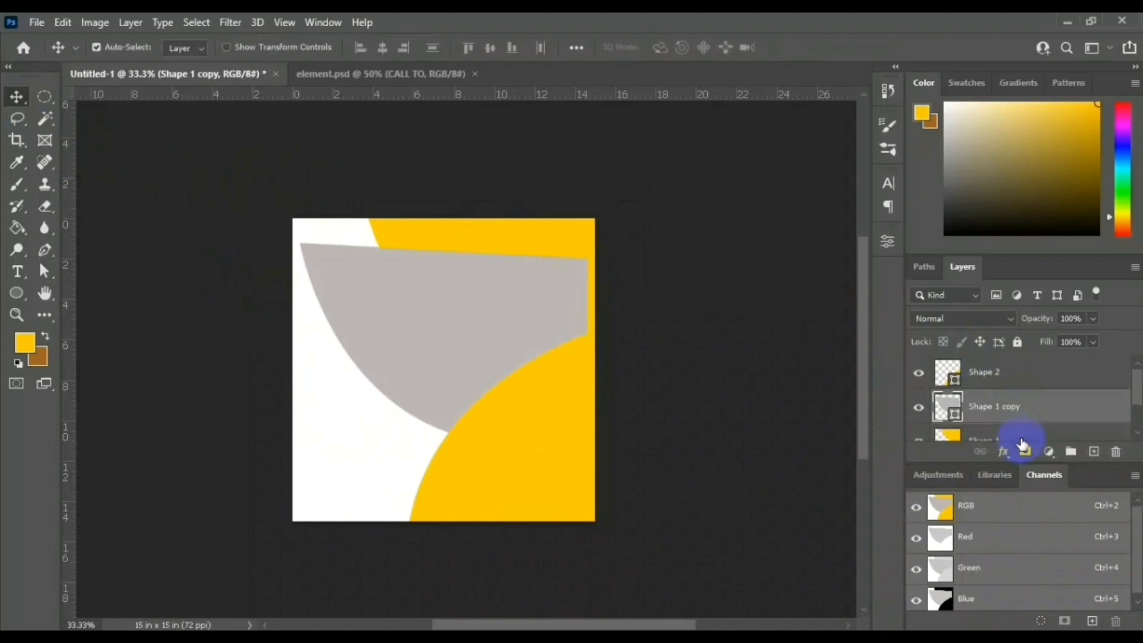
Step: Place the grey copy behind the upper yellow shape and move it so only a grey band shows along the curve
scroll(1018, 410, down, 1)
drag(1015, 408, 1011, 370)
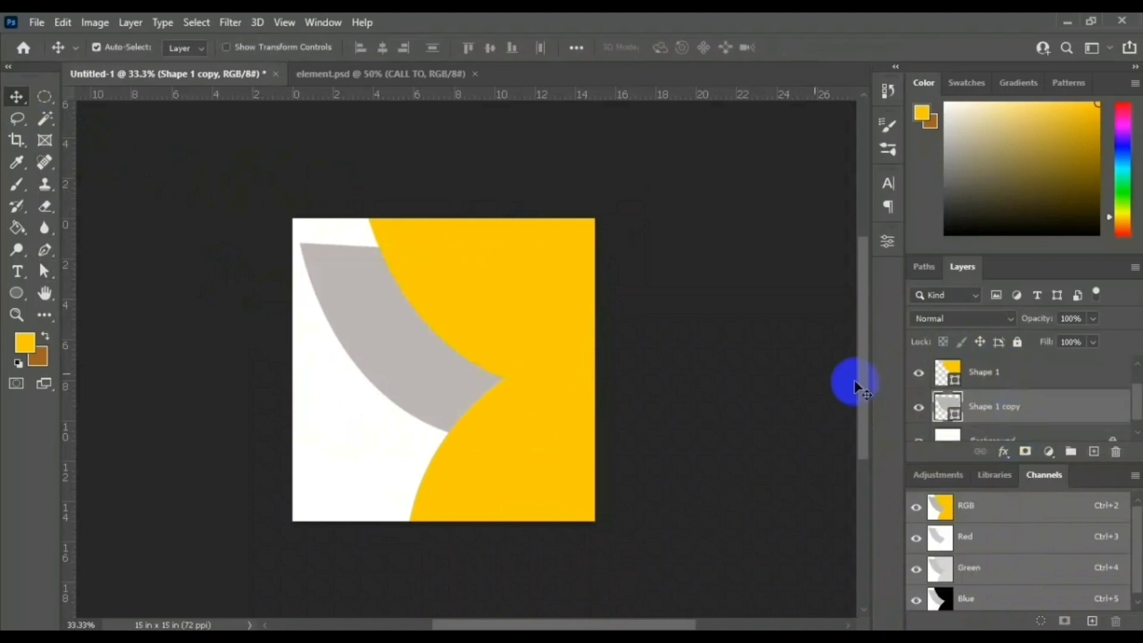
drag(362, 301, 402, 246)
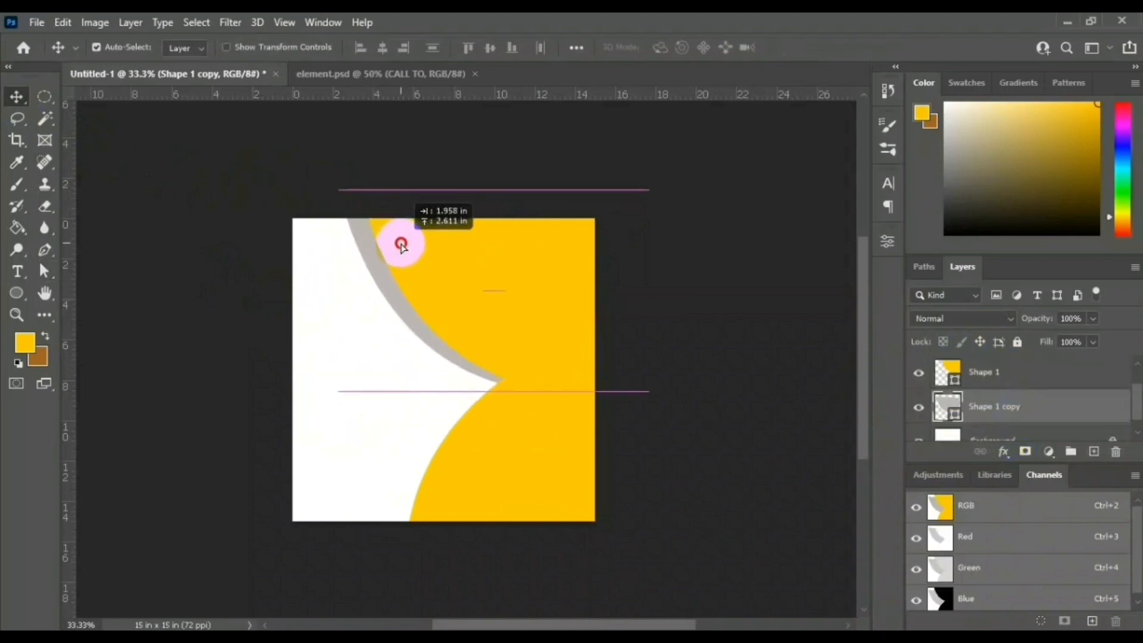
Step: Duplicate the lower yellow shape to the left and fill the copy with the upper band's grey, #b9b5b5
click(523, 424)
drag(523, 424, 417, 443)
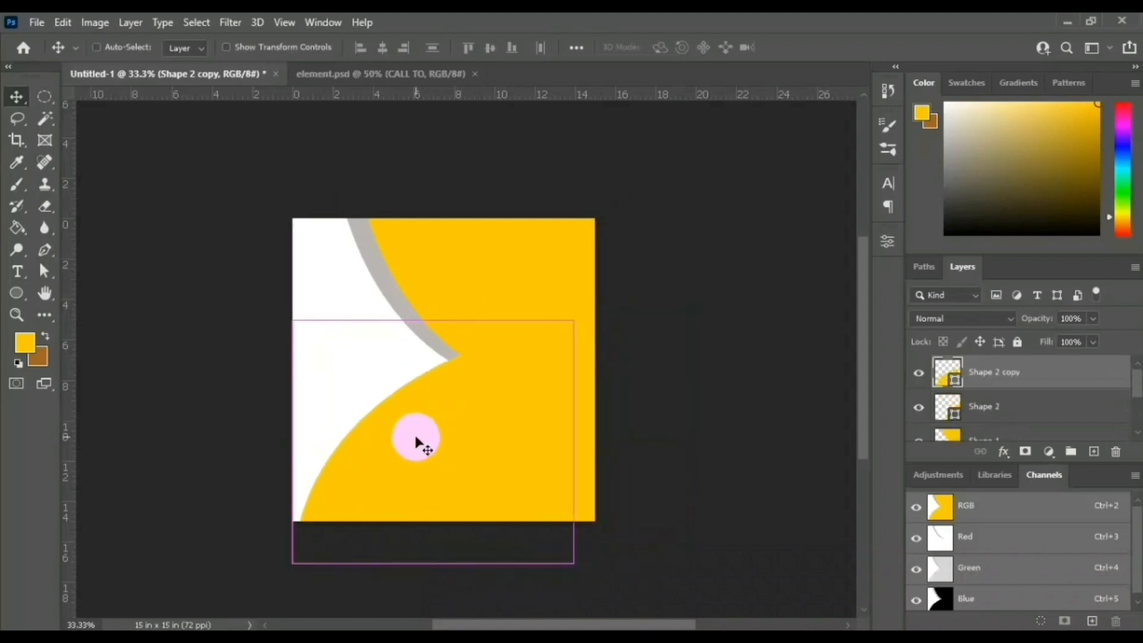
key(ctrl+plus)
key(ctrl)
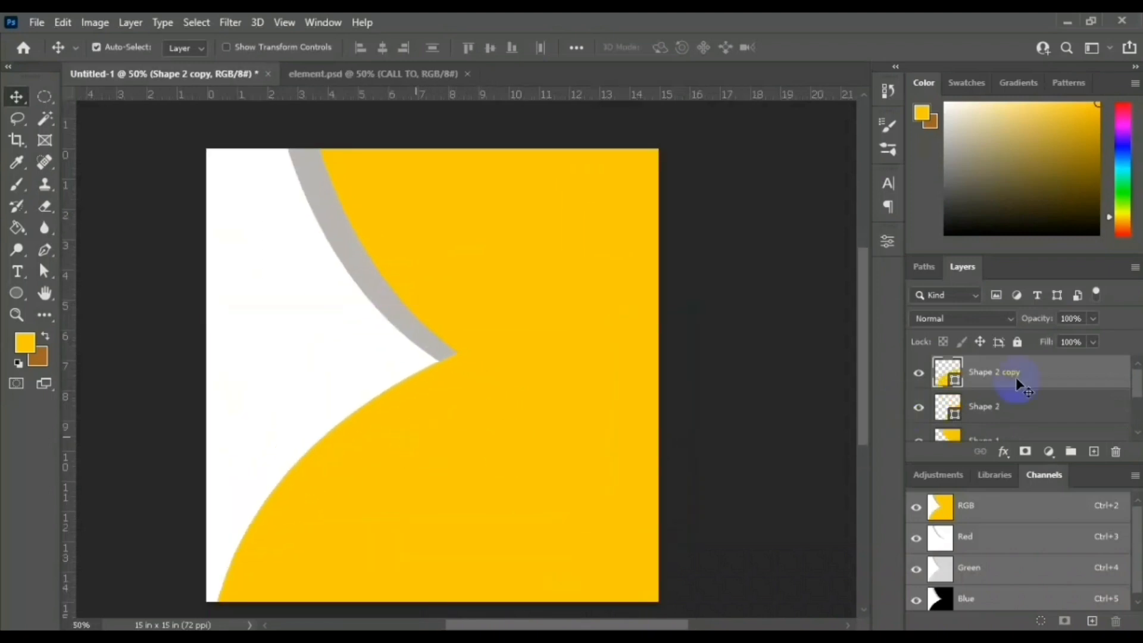
double_click(955, 370)
click(409, 323)
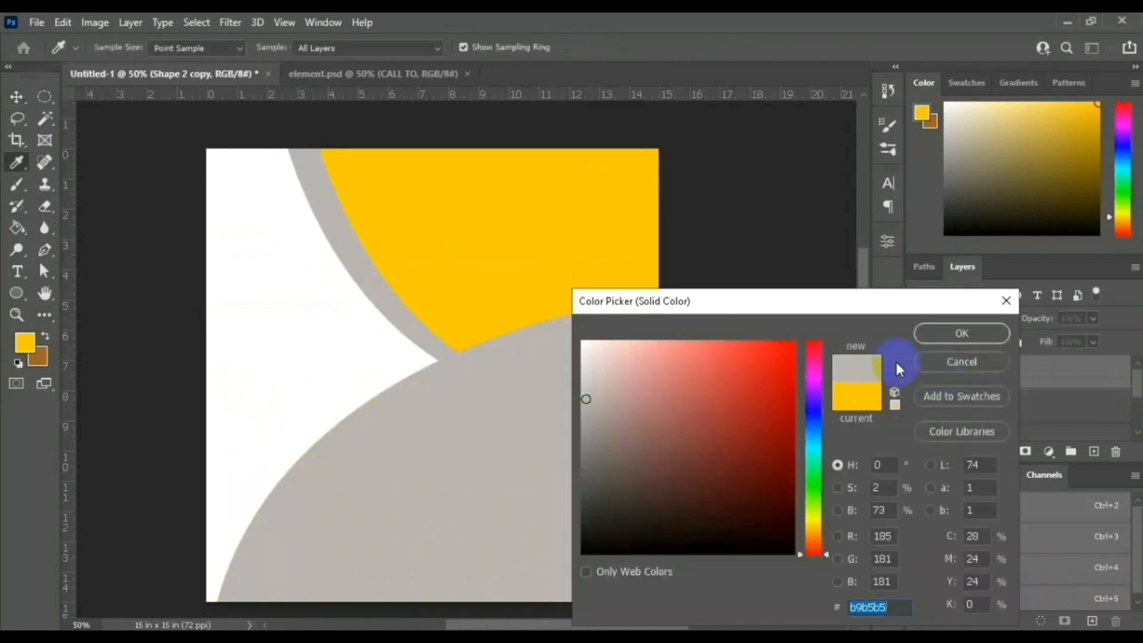
click(970, 333)
Step: Place the new grey copy behind the lower yellow shape and move it right to form a narrow band along the curve
drag(994, 372, 982, 433)
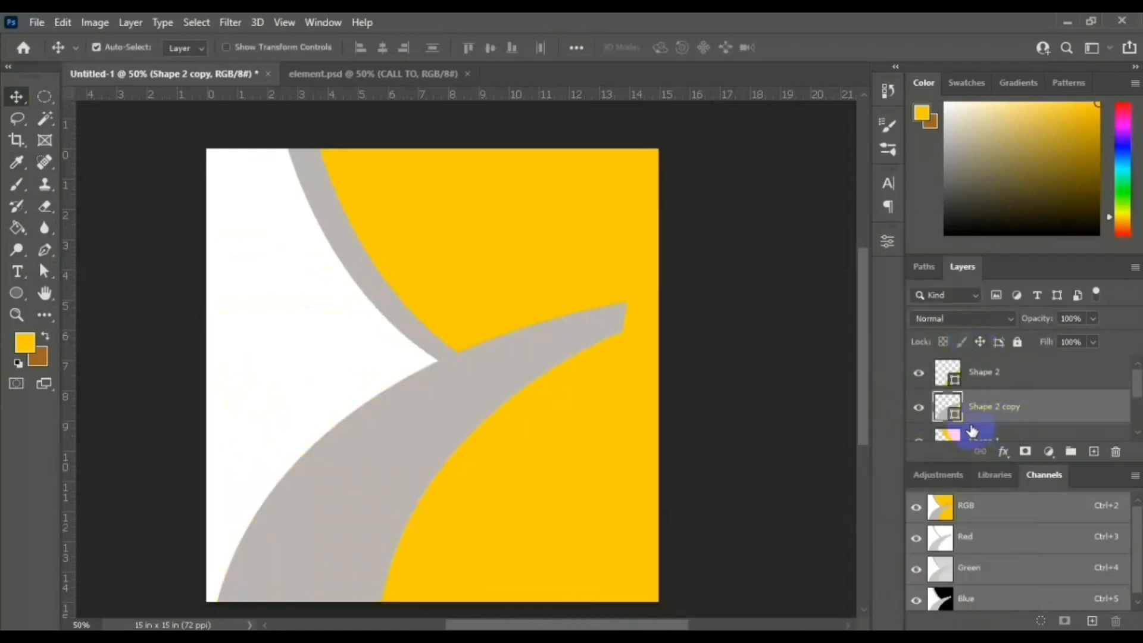
drag(484, 390, 625, 364)
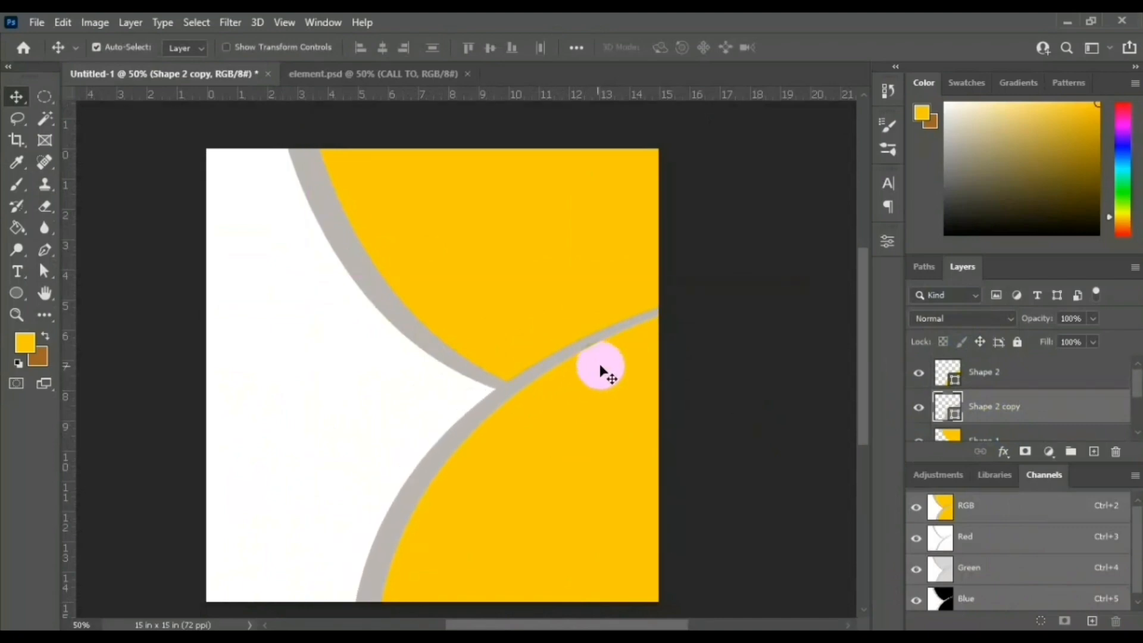
drag(449, 438, 463, 434)
Step: Narrow the upper grey band, slightly widen the lower one by nudging the grey copies, and deselect them
mouse_move(441, 351)
mouse_down()
mouse_move(452, 331)
mouse_move(460, 348)
mouse_up()
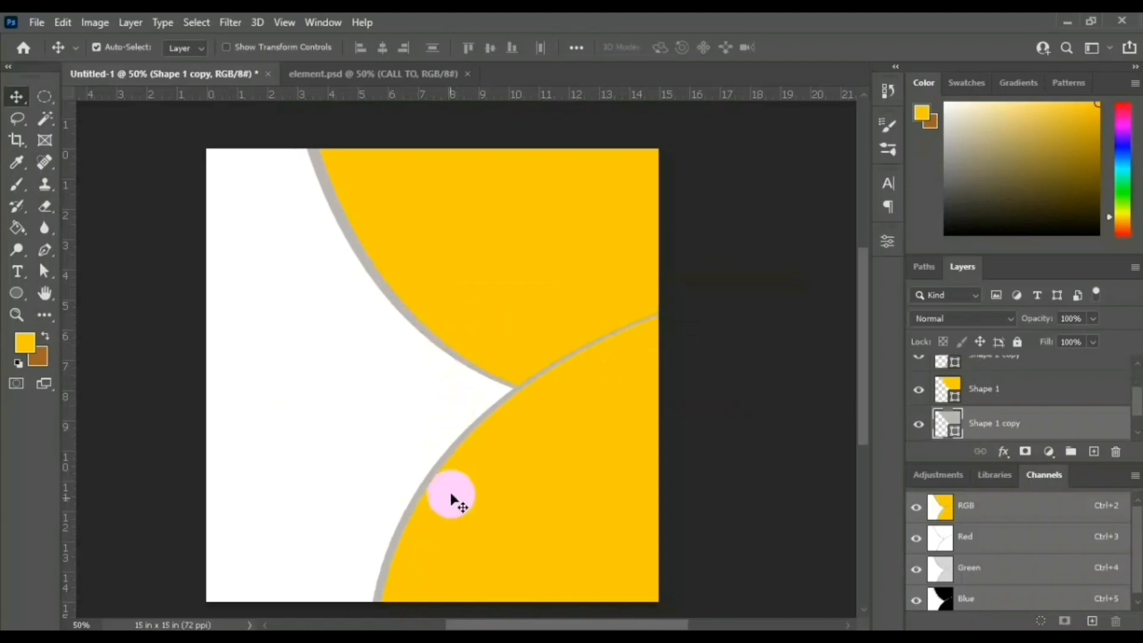
drag(426, 510, 412, 501)
click(714, 260)
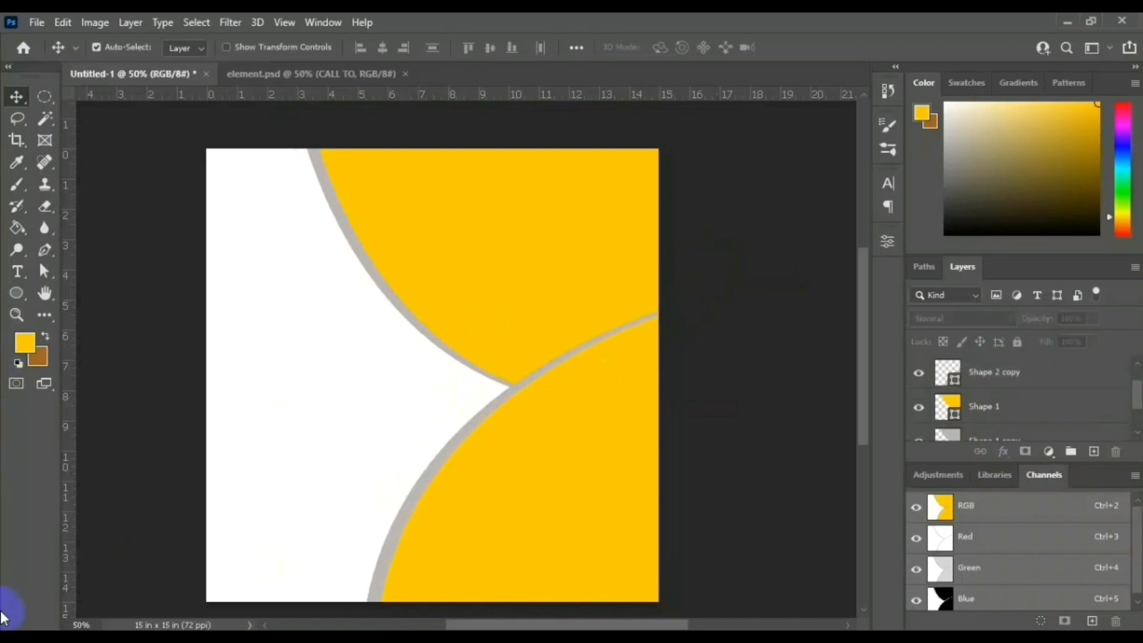
Step: Draw a yellow circle about 3.33 in wide in the white area at the canvas's left side
click(17, 294)
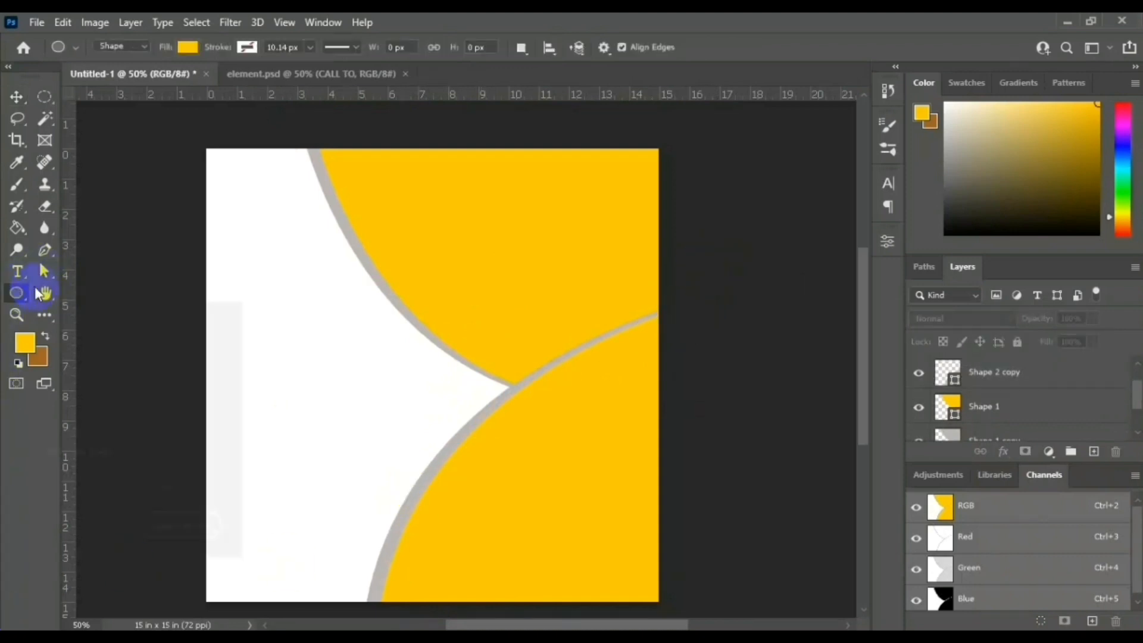
drag(271, 316, 370, 481)
click(18, 99)
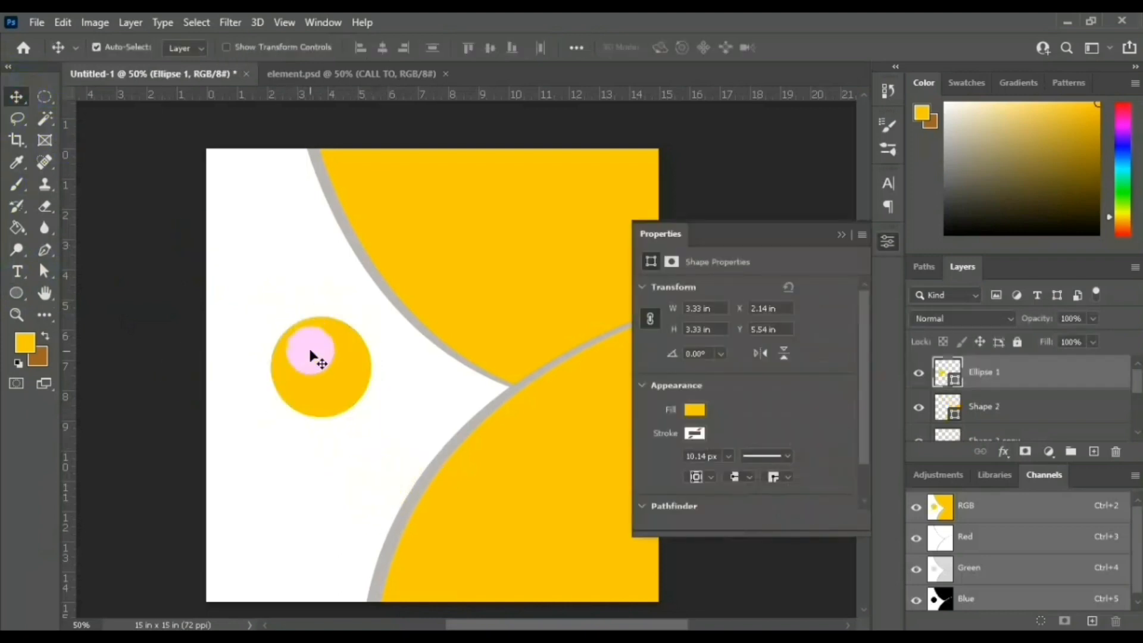
Step: Fill the yellow circle with near-black and move it onto the point where the two grey bands meet
click(708, 408)
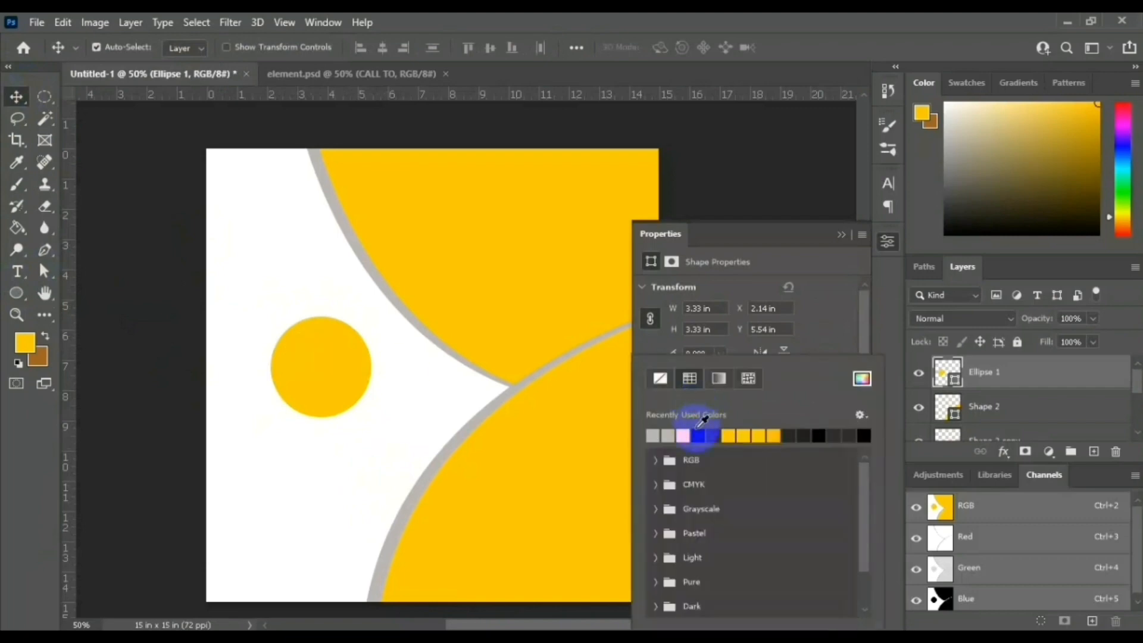
click(702, 434)
click(668, 148)
drag(329, 372, 519, 388)
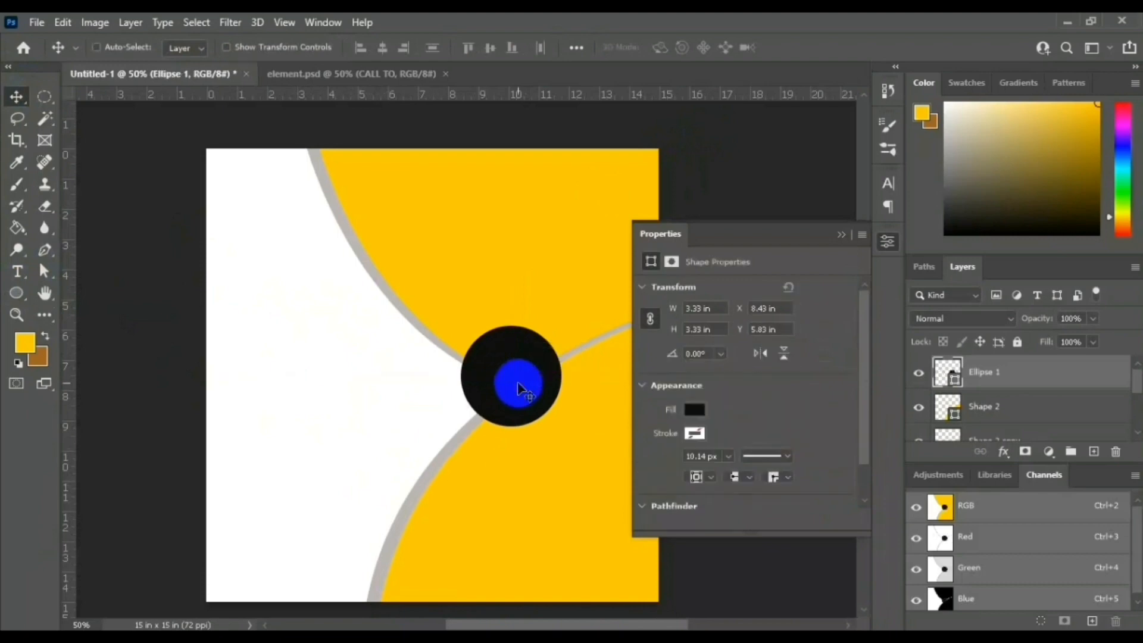
Step: Enlarge the black circle proportionally to about 3.69 in wide, extending it upward, and deselect it
key(ctrl+t)
drag(510, 326, 512, 315)
click(15, 101)
click(156, 186)
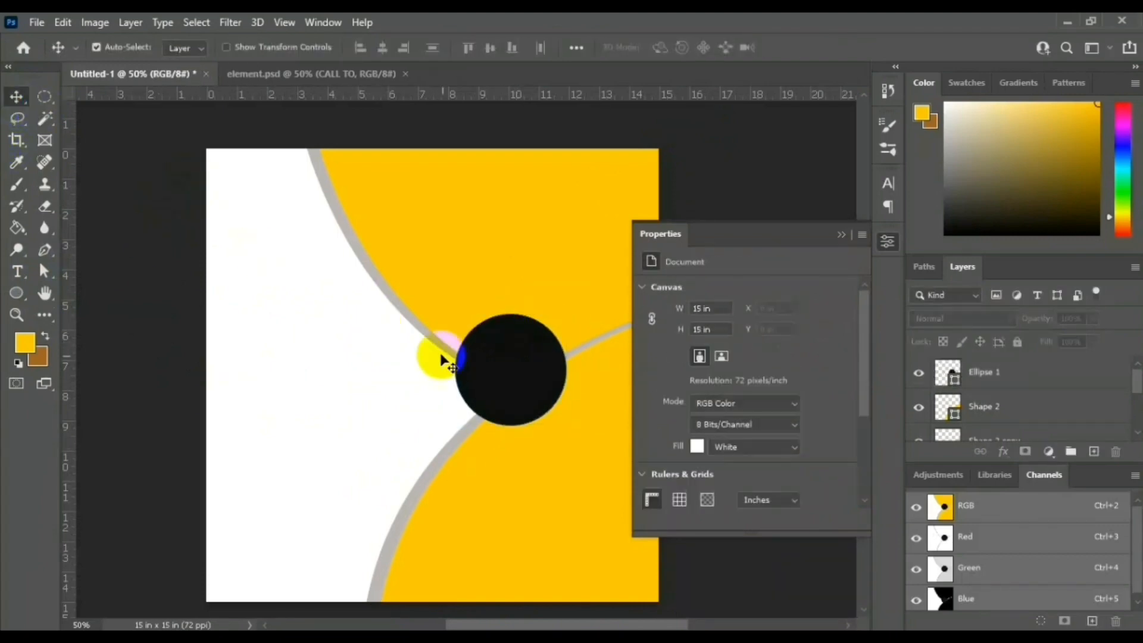
Step: Duplicate the black circle to just below the original and fill the copy with dark grey
click(511, 373)
drag(511, 372, 478, 479)
click(694, 409)
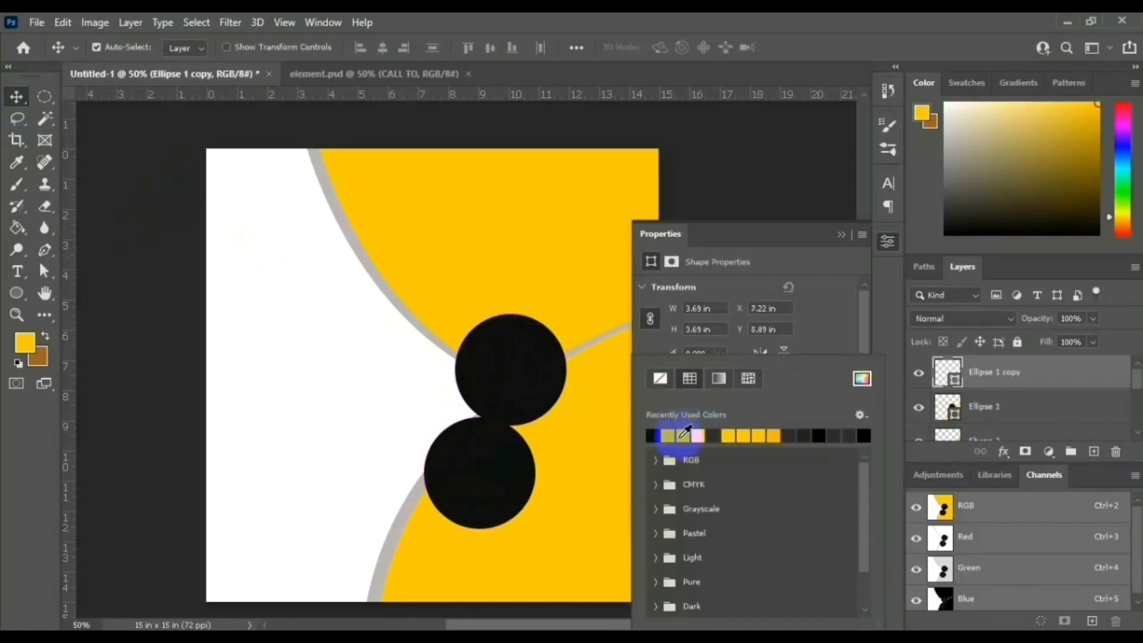
click(727, 436)
click(727, 148)
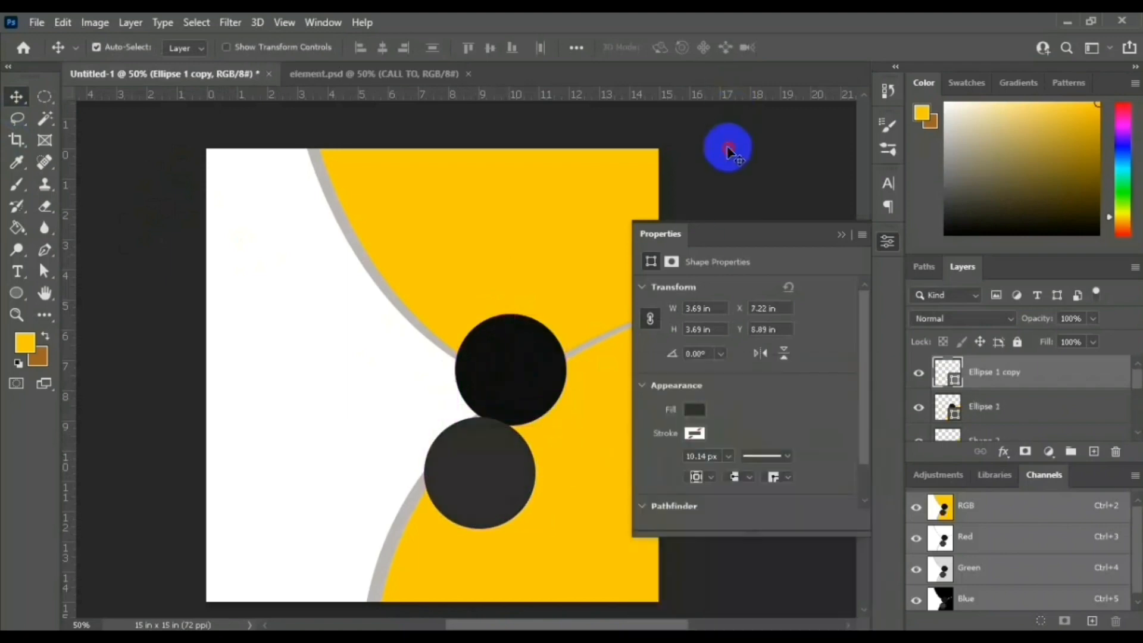
Step: Place the dark grey circle behind the black one in the layer order and align it exactly with the black circle
click(491, 456)
click(974, 384)
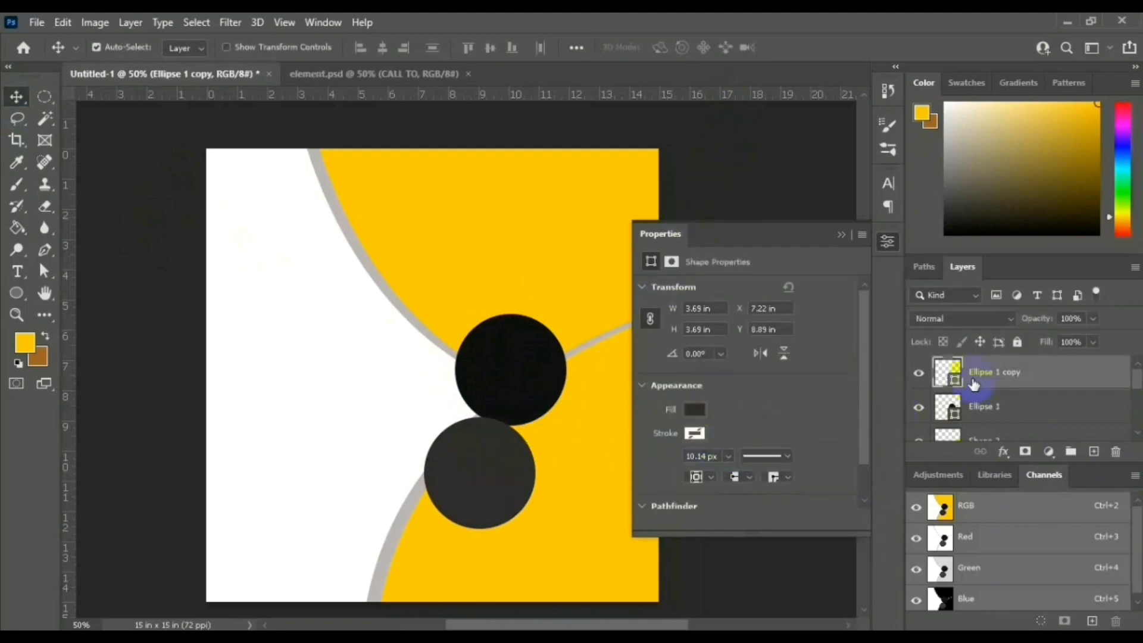
drag(1008, 370, 1012, 410)
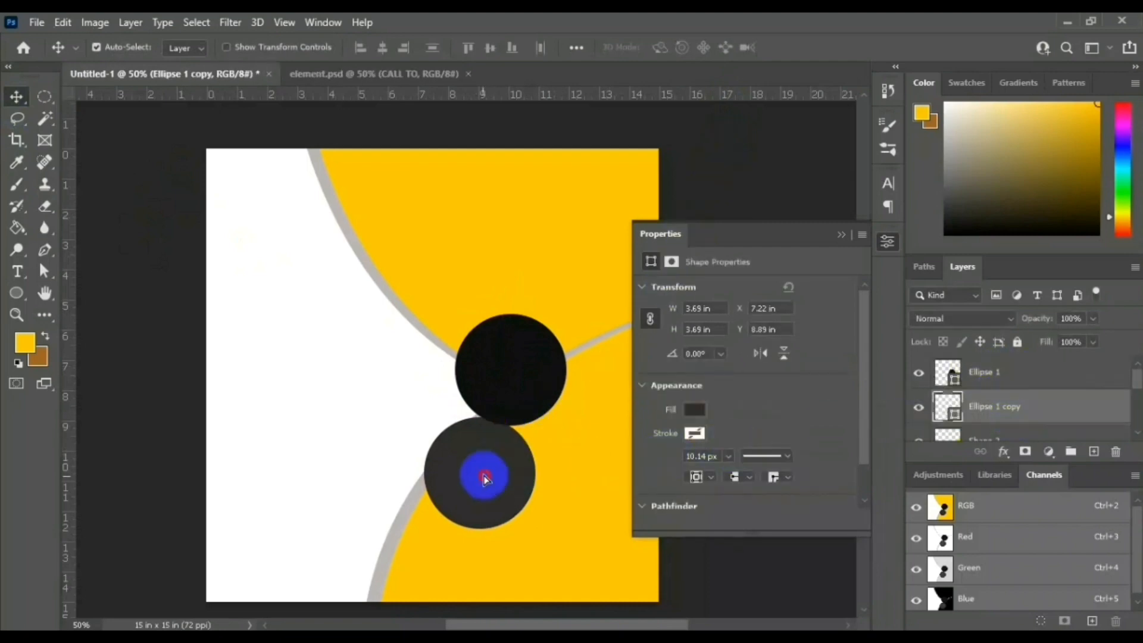
drag(484, 474, 513, 373)
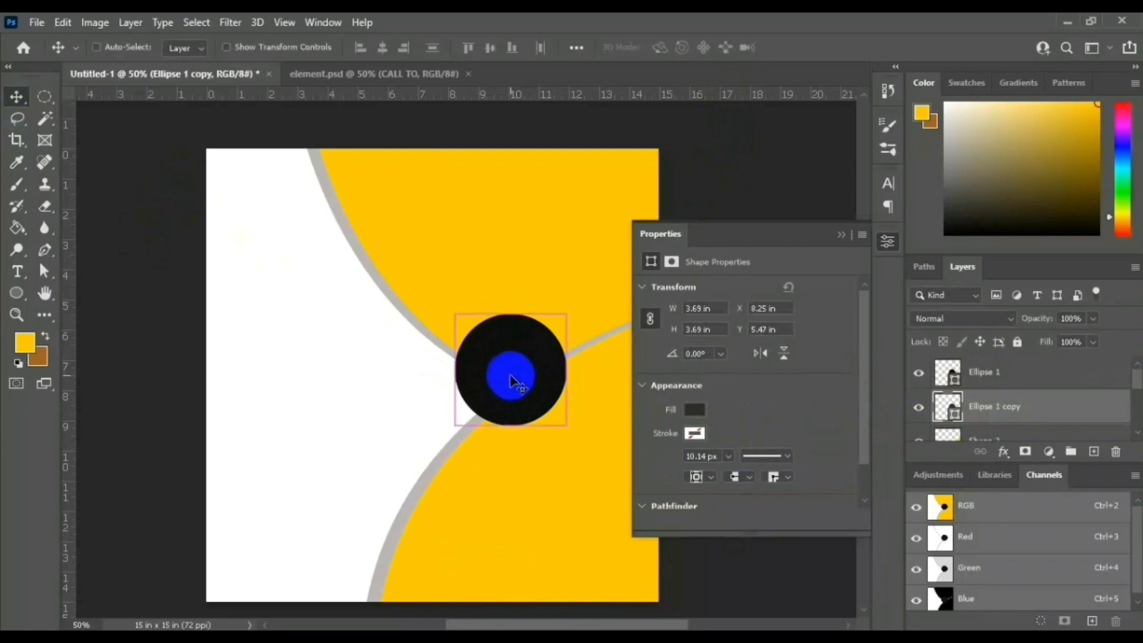
Step: Enlarge the dark grey circle to about 3.97 in, centred behind the black one as a thin ring, and collapse the shape properties
key(ctrl+t)
drag(518, 424, 518, 439)
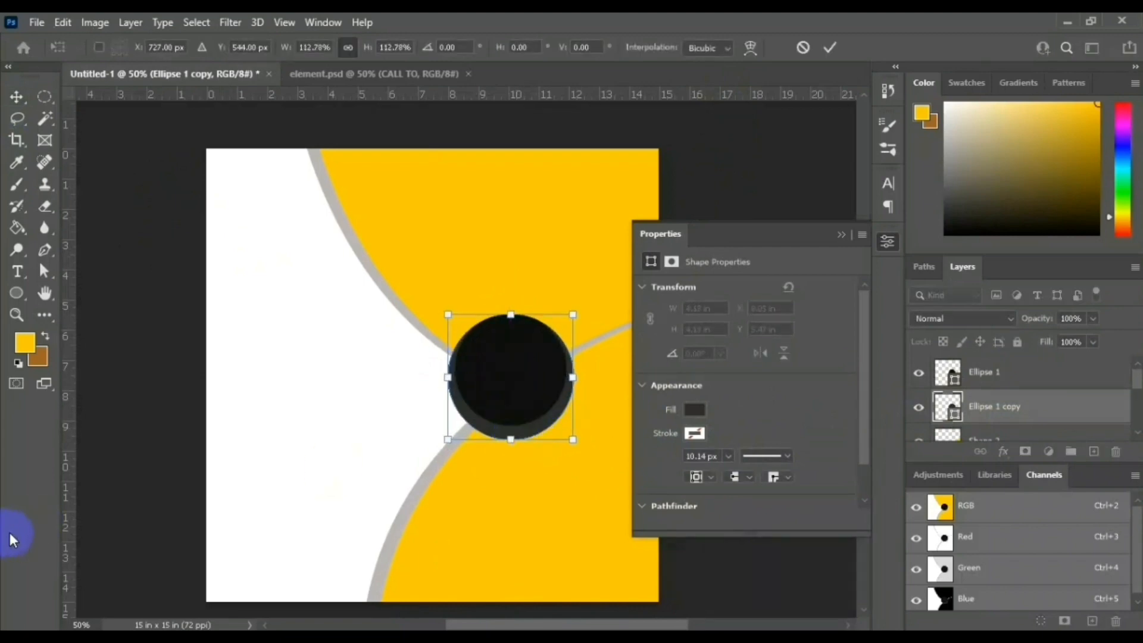
drag(514, 439, 533, 423)
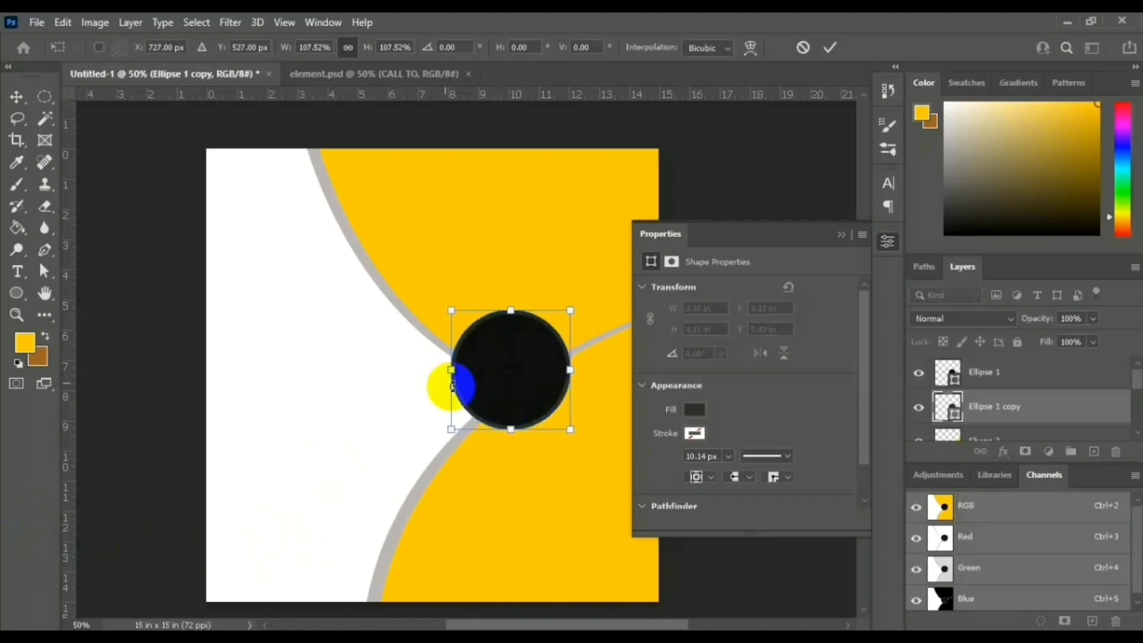
click(135, 209)
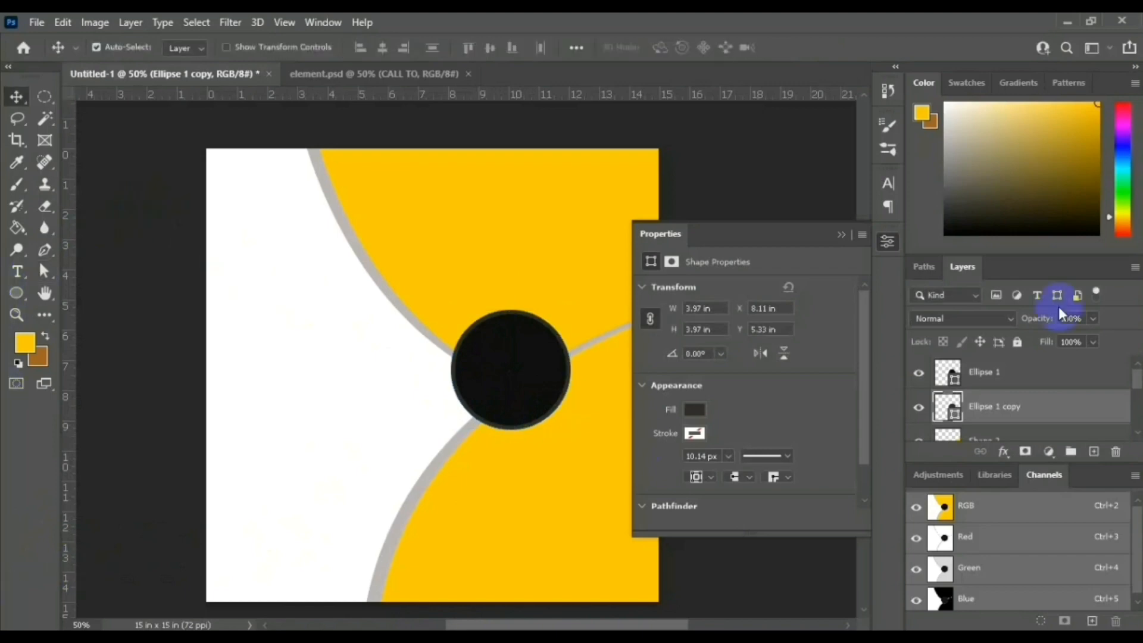
click(841, 234)
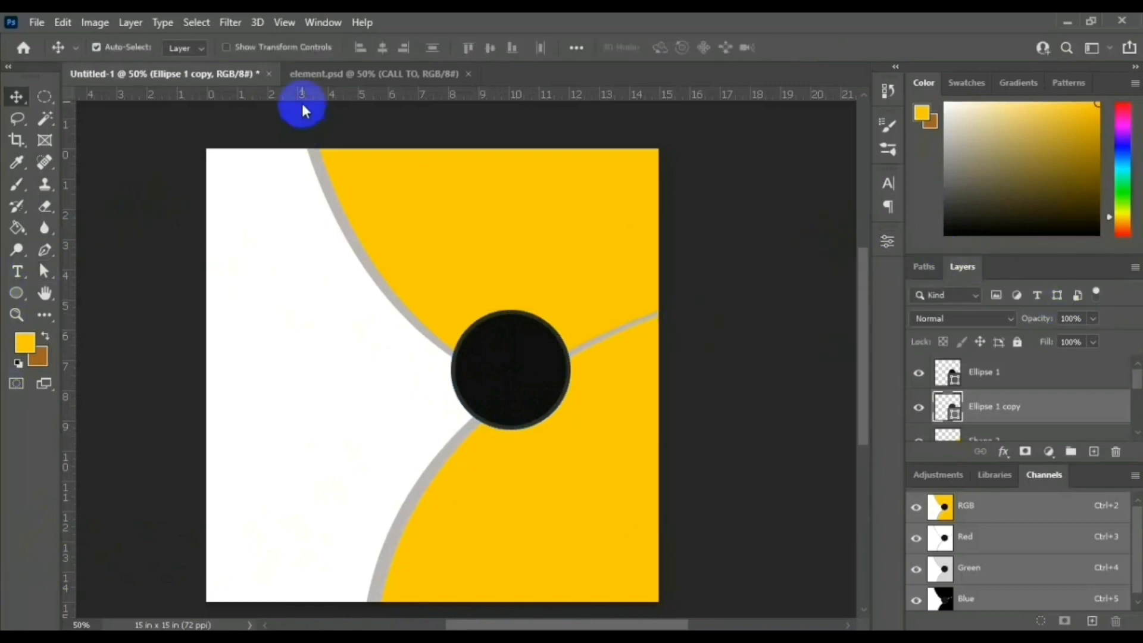
Step: Move the upper yellow shape together with its grey band about 1.03 in right and 0.31 in down, and deselect them
click(334, 217)
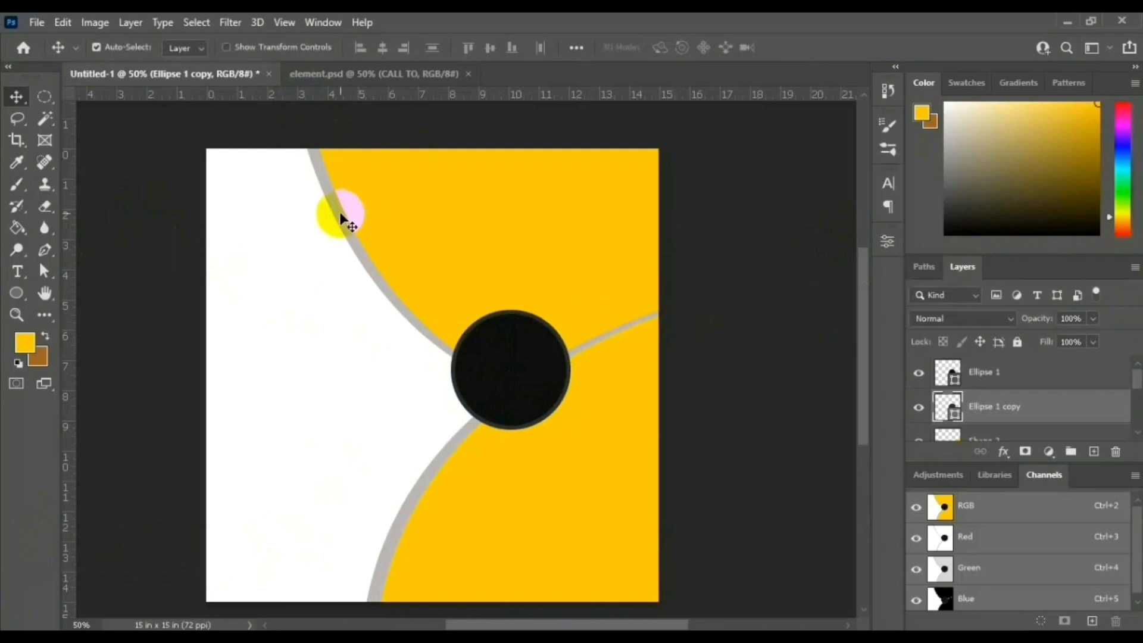
shift+click(395, 204)
drag(395, 204, 448, 224)
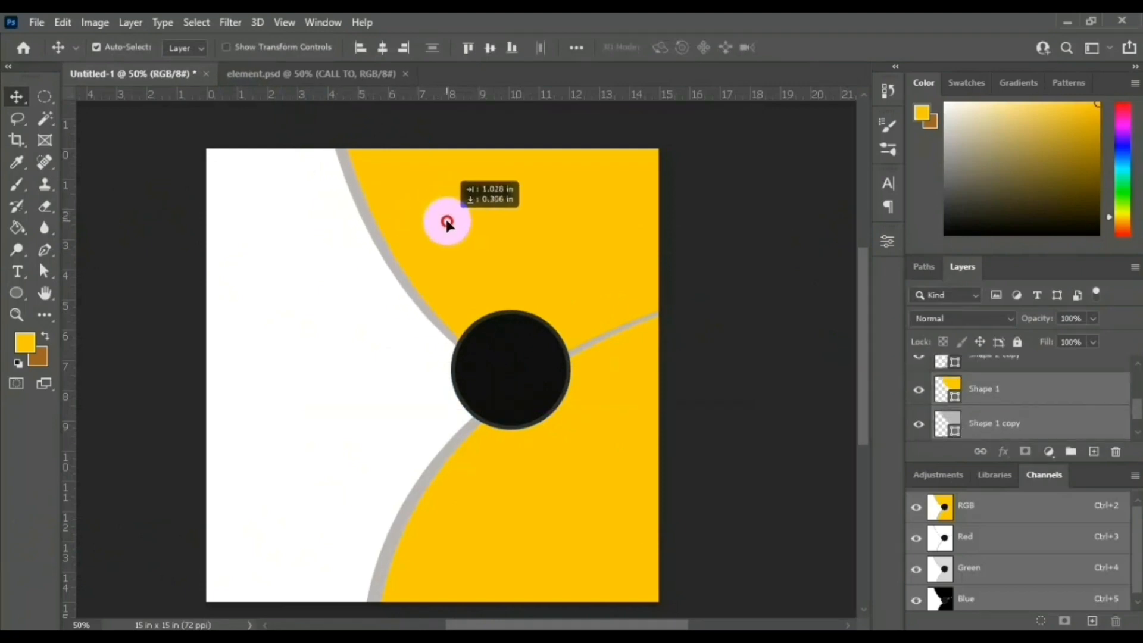
click(748, 266)
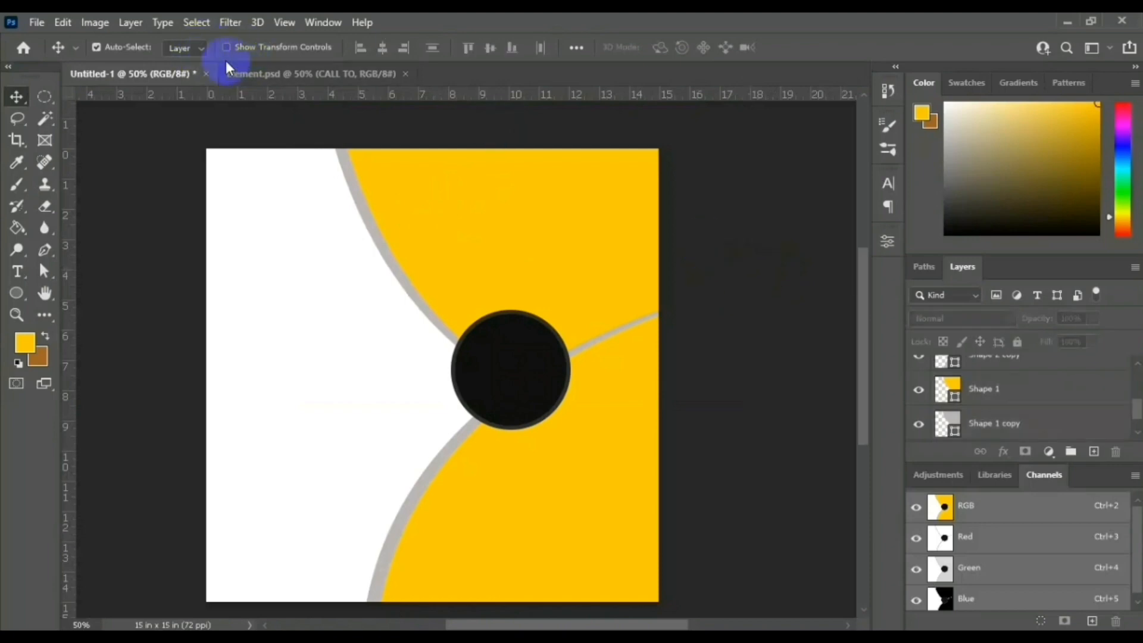
Step: Open the image "Oregon - Courtesy CIRE_Luxe Platinum Properties.jpg" from the free folder on drive D
click(34, 19)
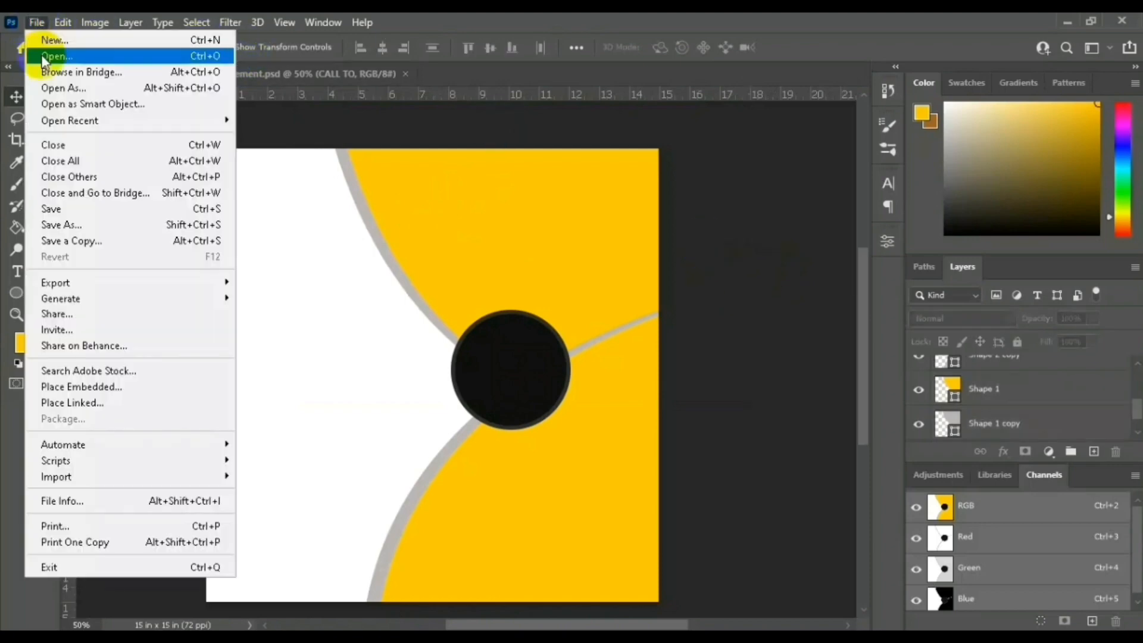
click(43, 58)
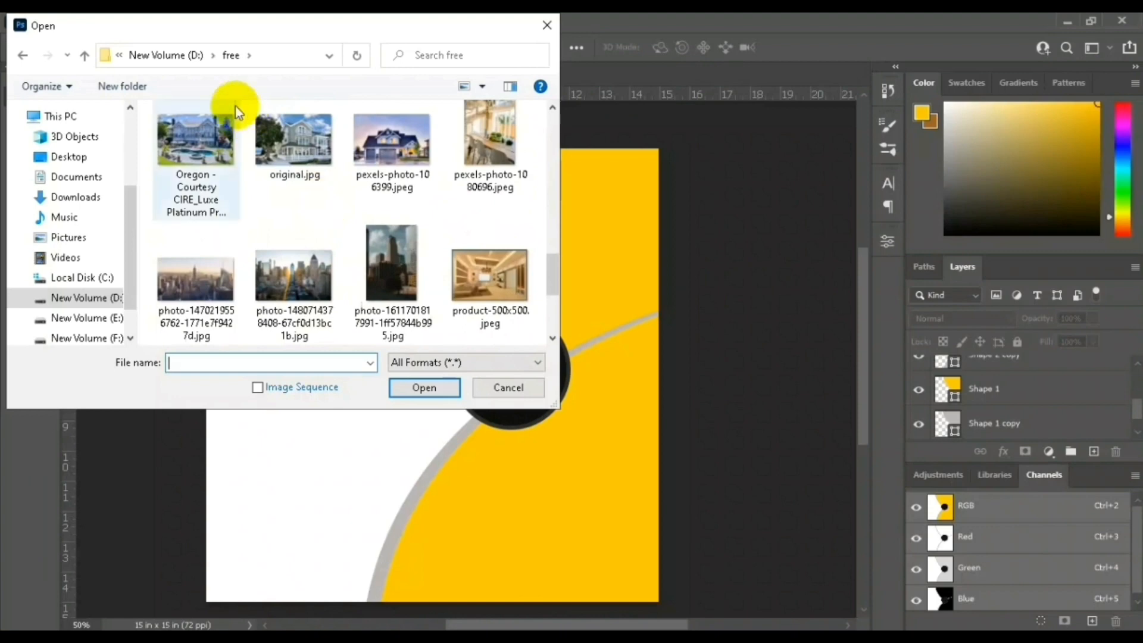
click(202, 138)
click(415, 390)
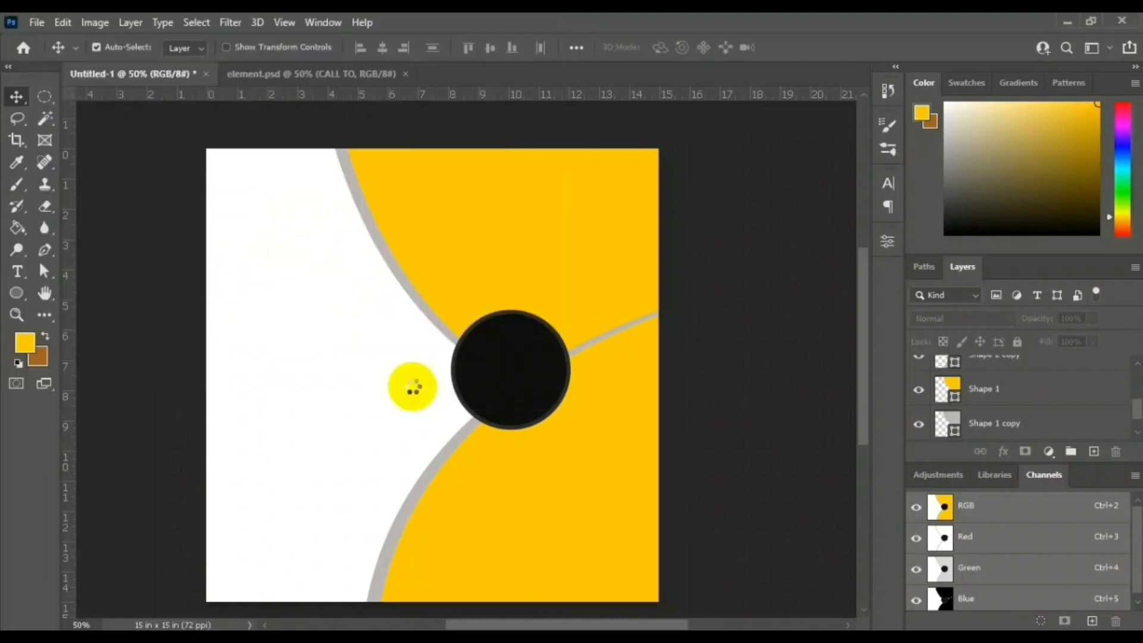
Step: Unlock the house photo's background layer and copy the photo into the Untitled-1 document
click(1116, 380)
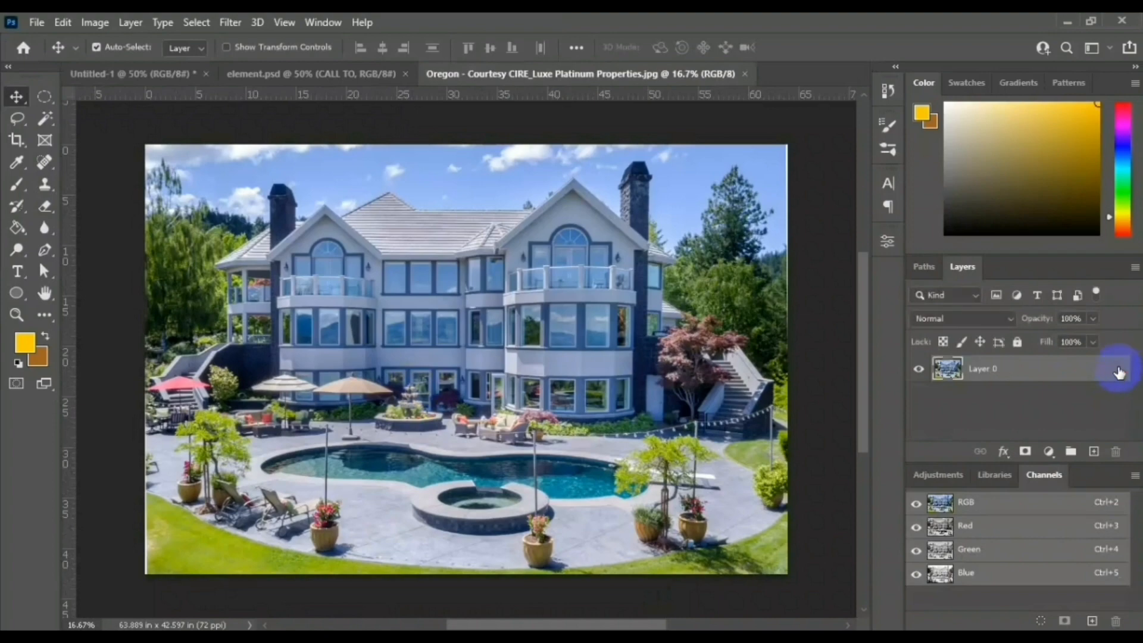
drag(543, 344, 242, 77)
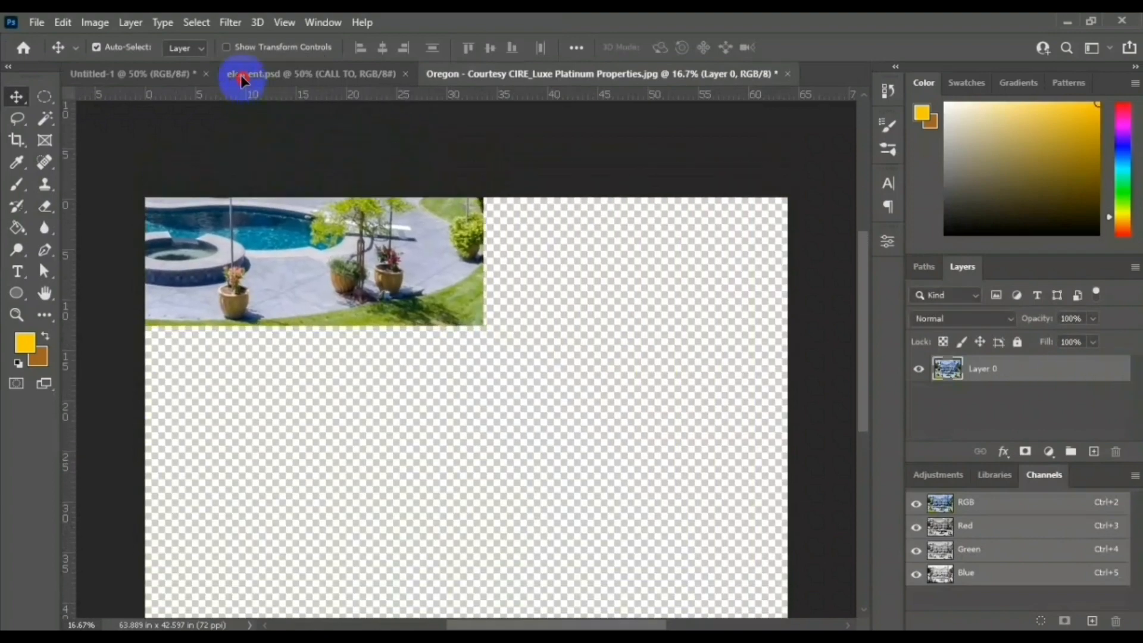
drag(123, 76, 571, 561)
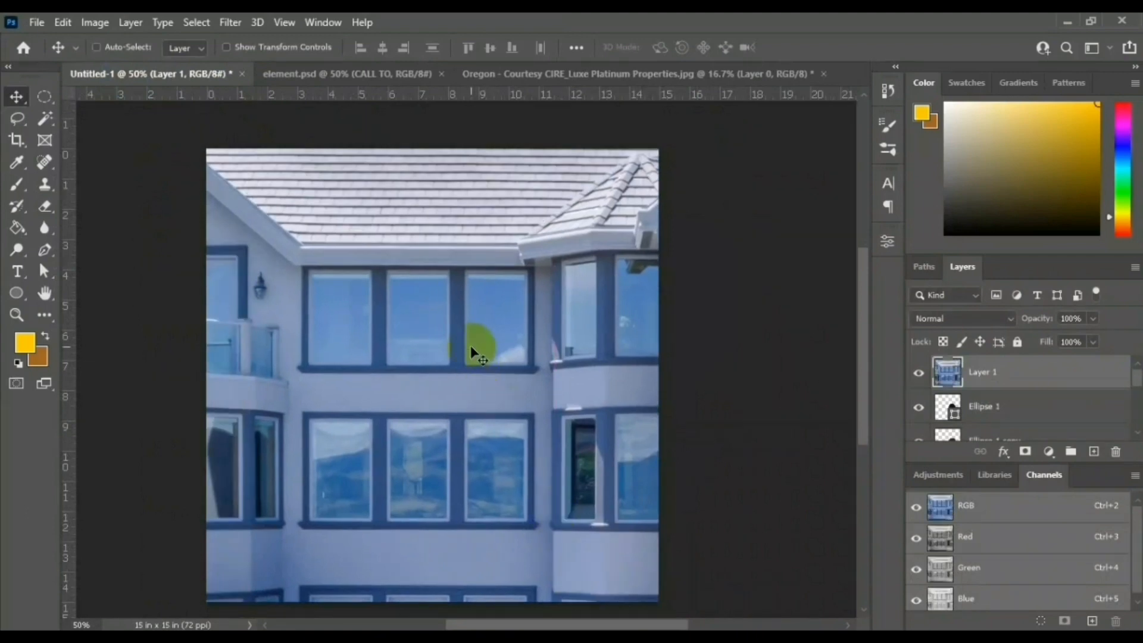
Step: Scale the house photo down to about 31.78% and position it over the lower part of the canvas
key(ctrl+t)
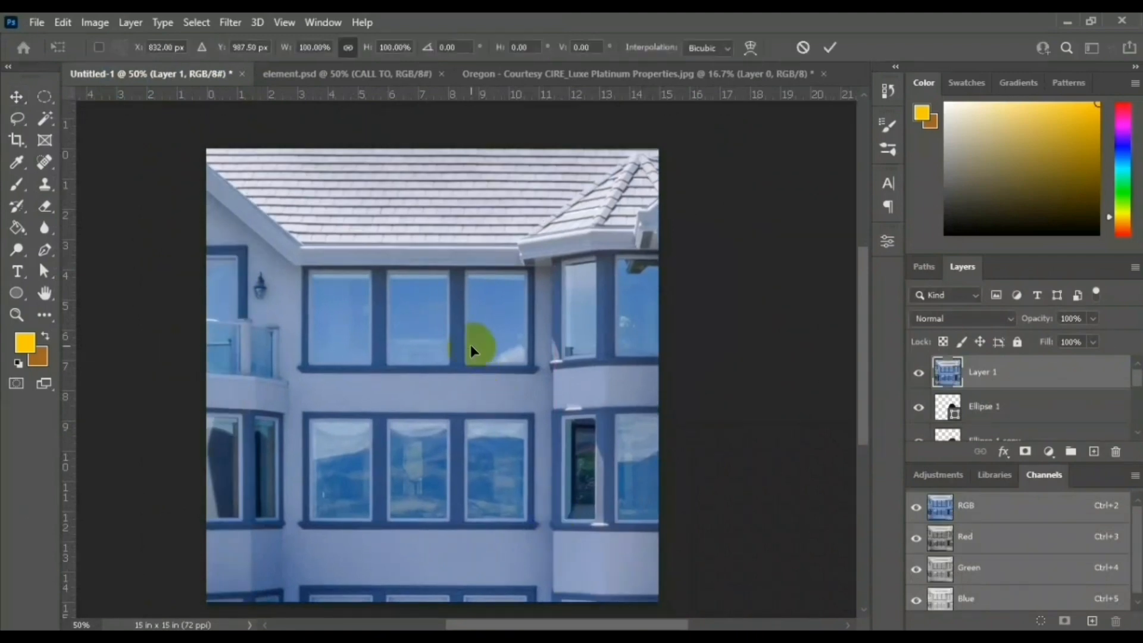
key(ctrl+minus)
key(ctrl+minus)
key(ctrl+minus)
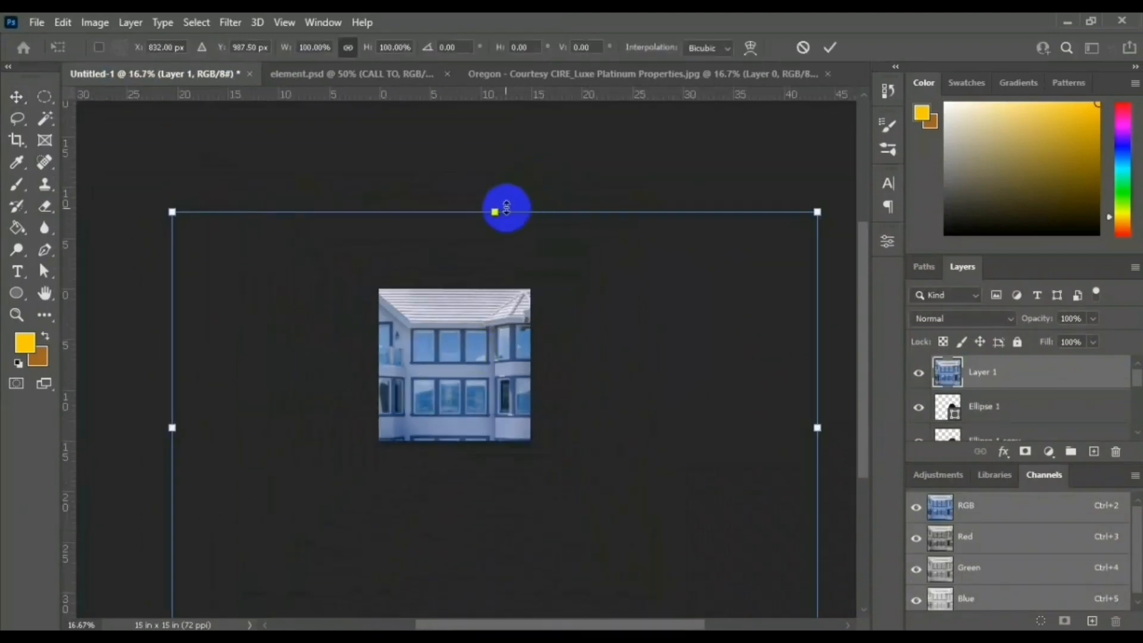
drag(495, 211, 495, 478)
drag(491, 532, 485, 316)
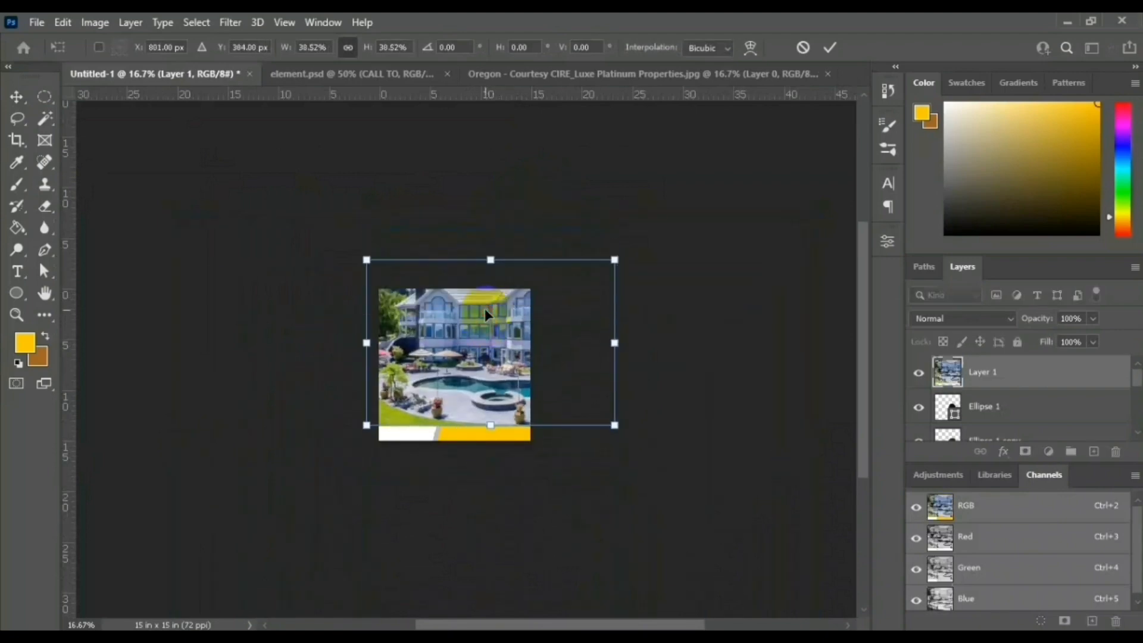
drag(489, 258, 489, 289)
drag(476, 353, 476, 395)
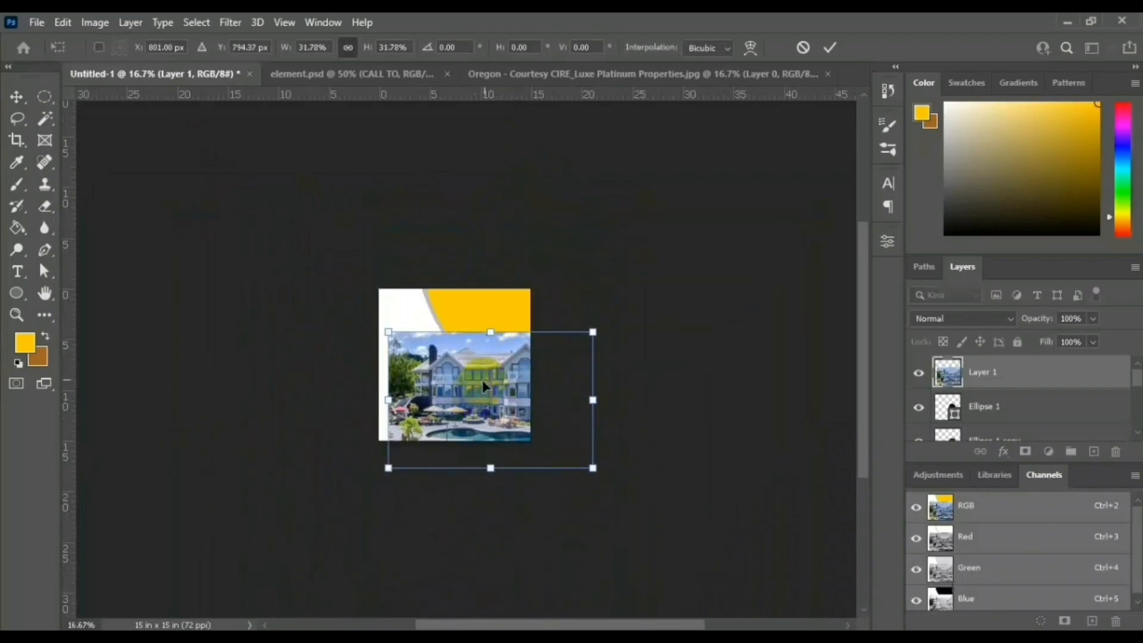
key(ctrl+plus)
key(ctrl+plus)
key(ctrl+plus)
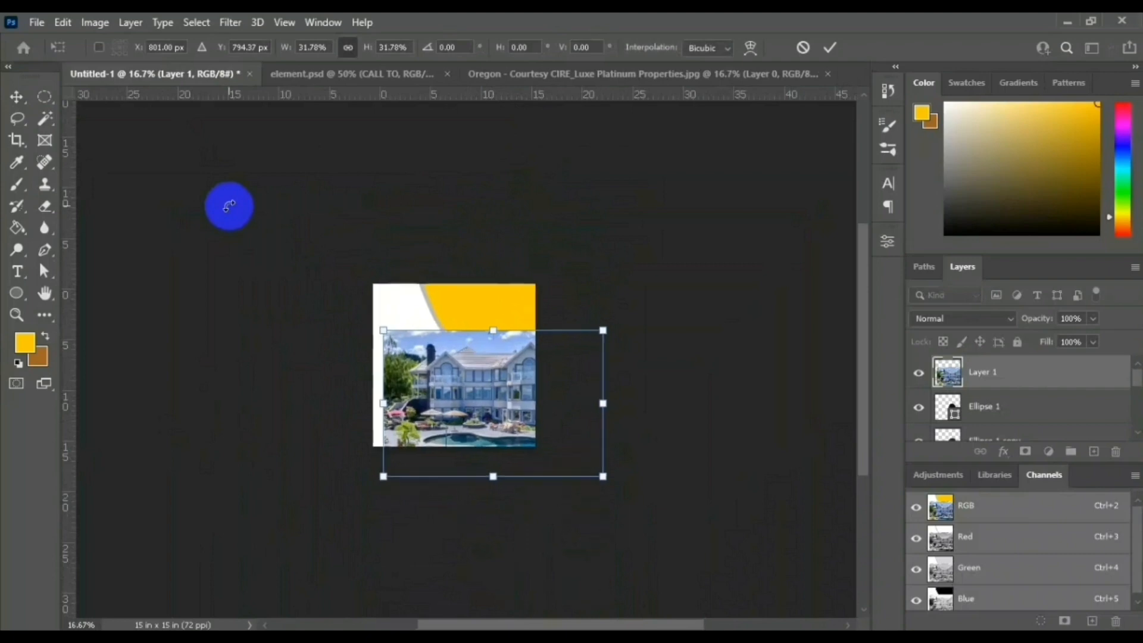
click(17, 97)
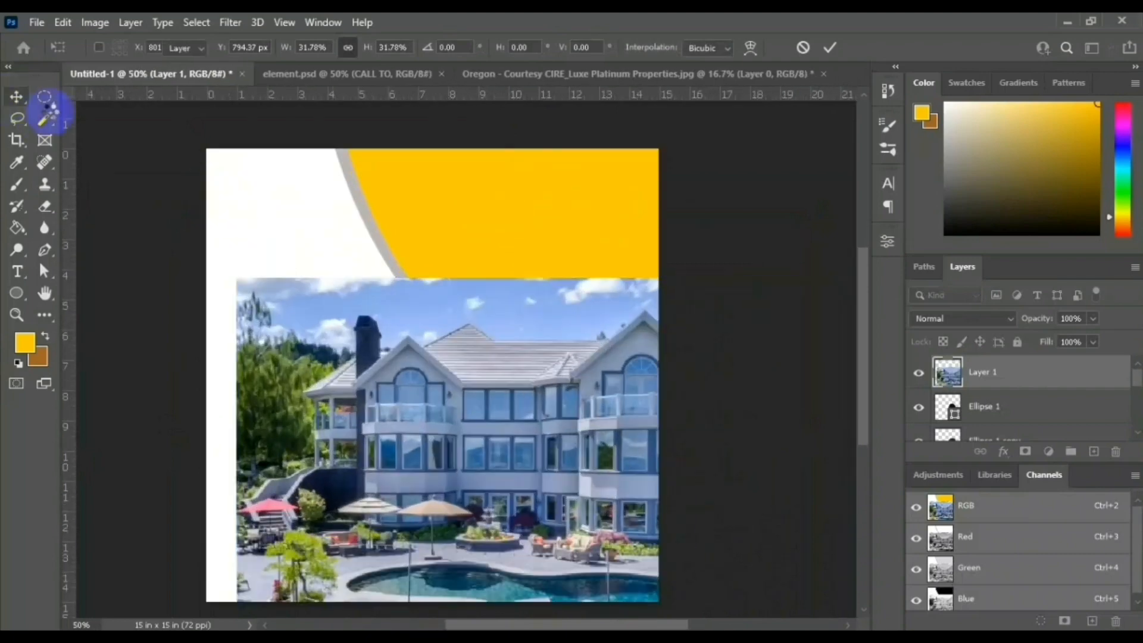
Step: Move the house photo's layer down the layer stack to sit directly above Shape 1, the upper yellow shape
click(444, 194)
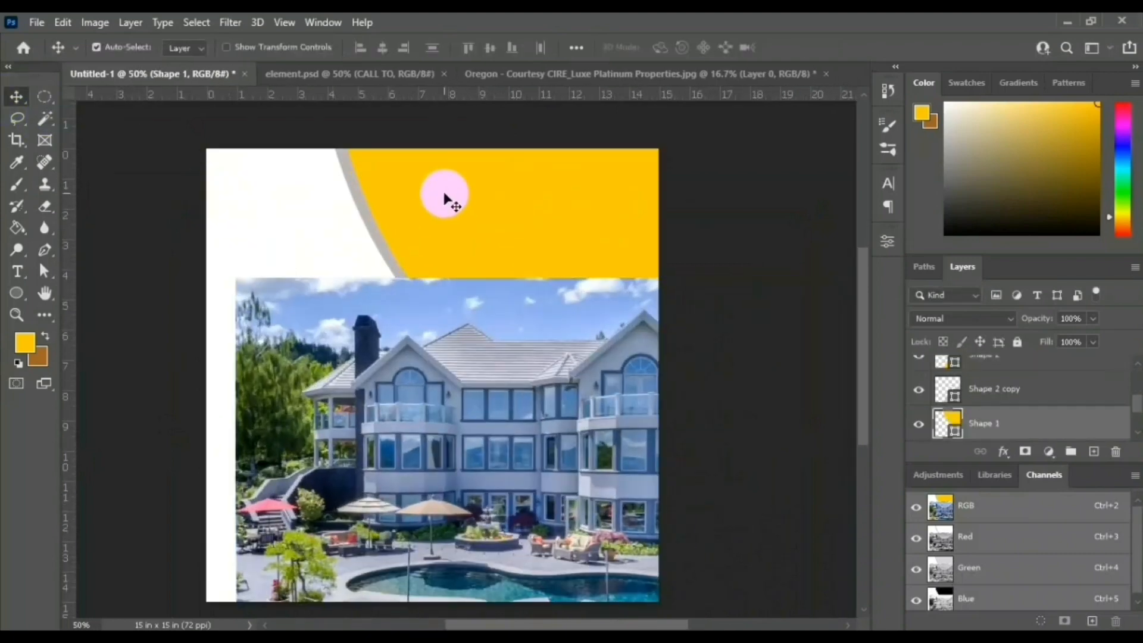
click(474, 323)
drag(1030, 373, 1007, 369)
drag(1005, 392, 1002, 385)
Step: Move the house photo up over the upper yellow shape and clip it to that shape with a clipping mask
drag(539, 485, 347, 203)
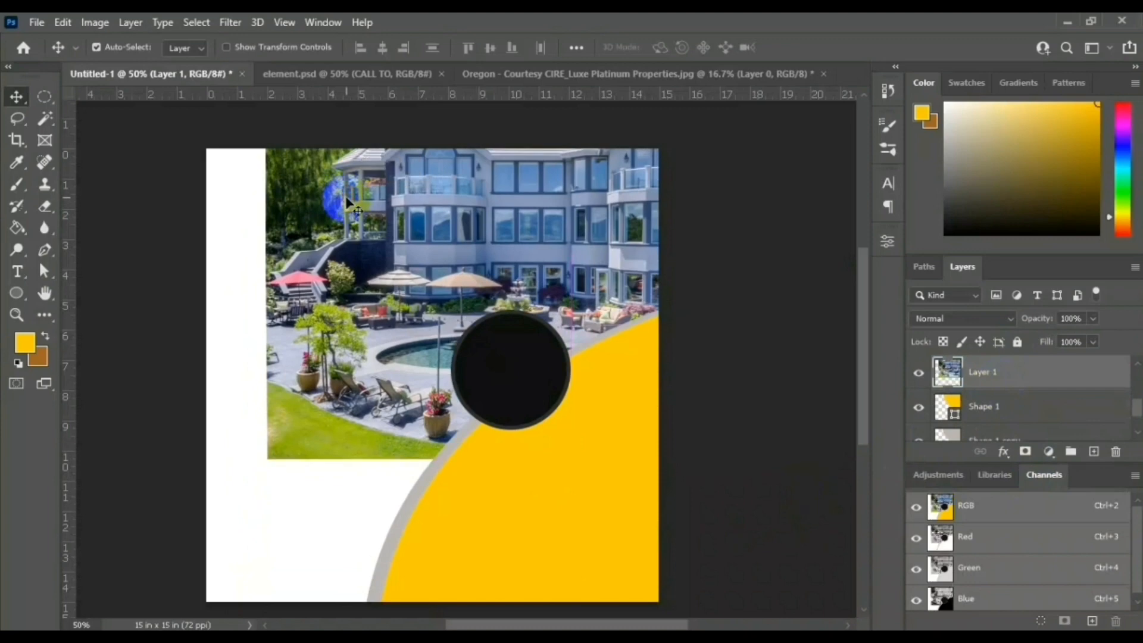
right_click(1036, 373)
click(901, 334)
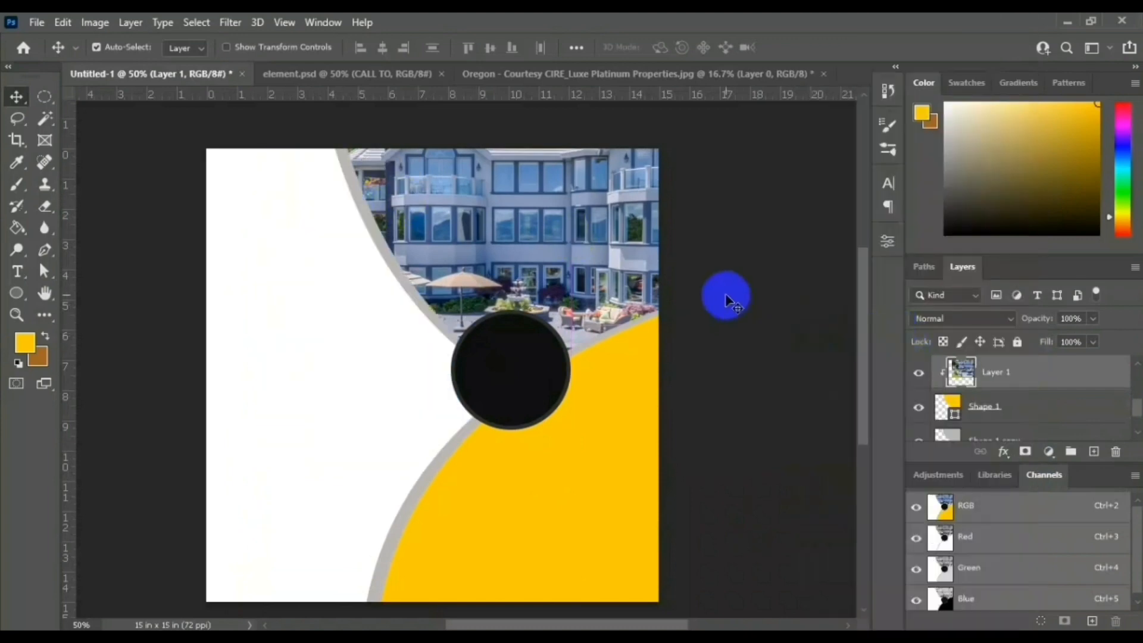
Step: Scale the clipped photo down further and shift it left so the whole house fits in the upper shape, and deselect it
key(ctrl+t)
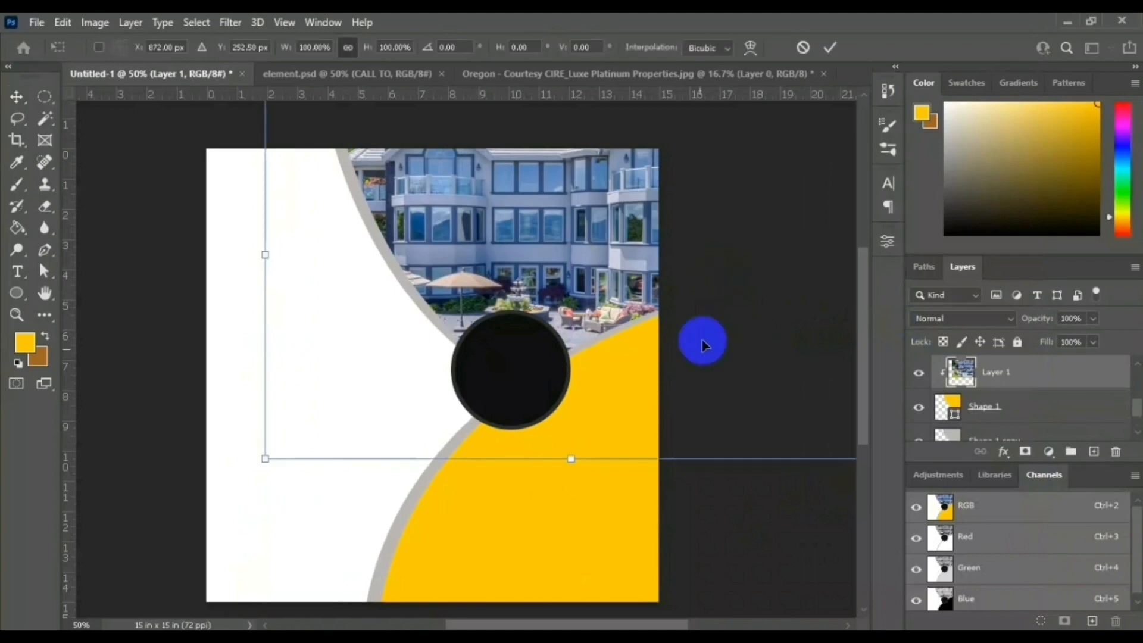
drag(571, 459, 579, 401)
scroll(587, 153, up, 2)
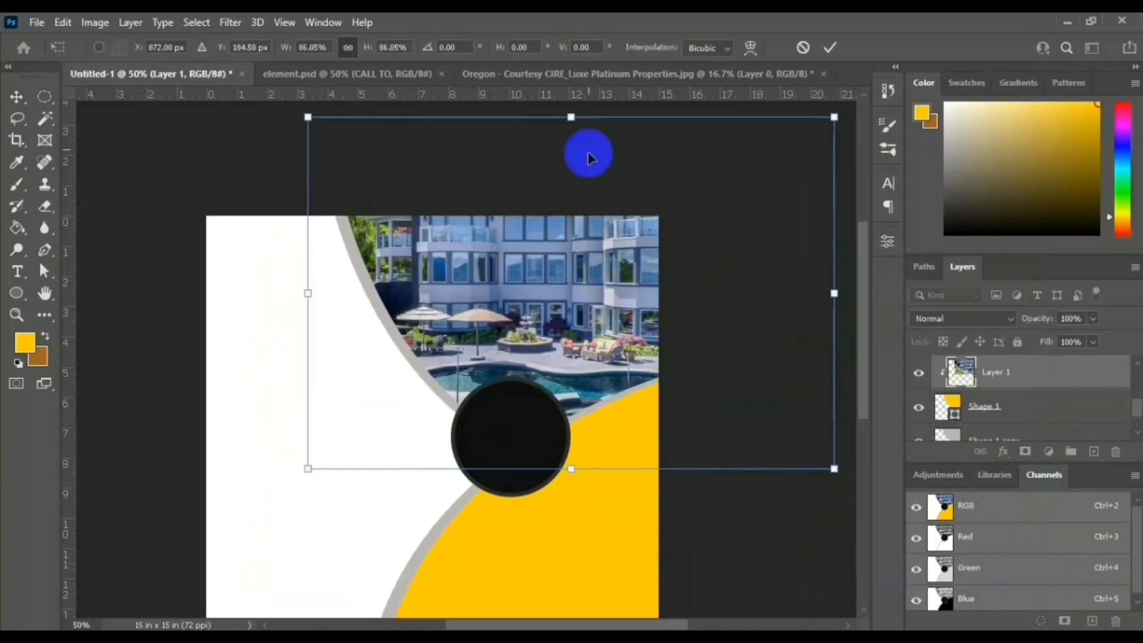
drag(574, 115, 570, 184)
drag(571, 288, 536, 287)
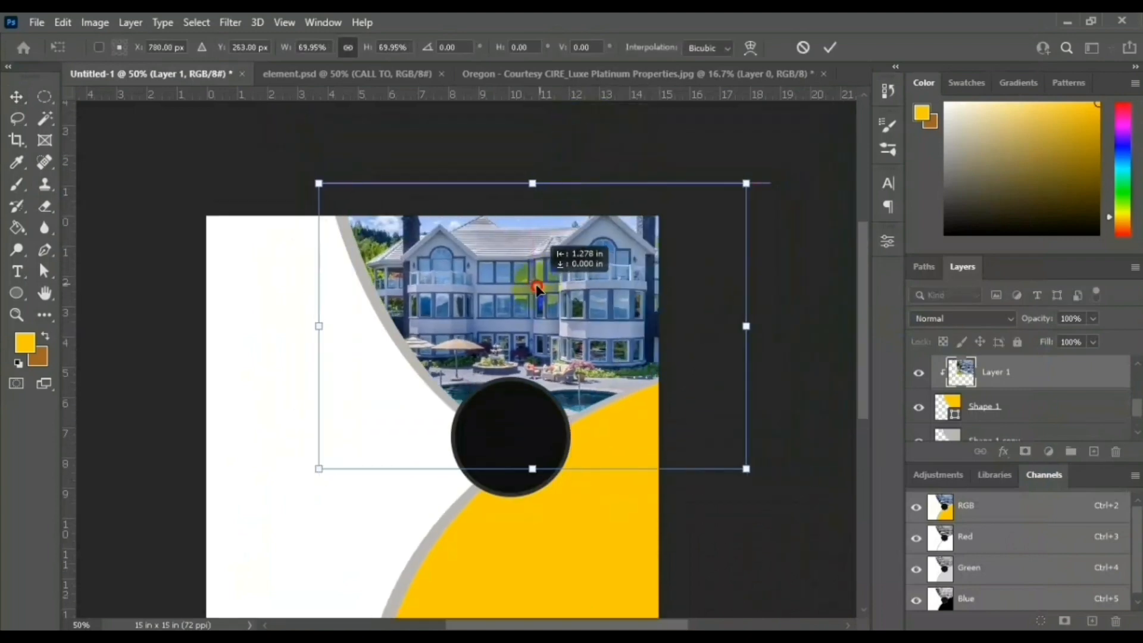
drag(545, 182, 532, 209)
click(18, 98)
click(225, 148)
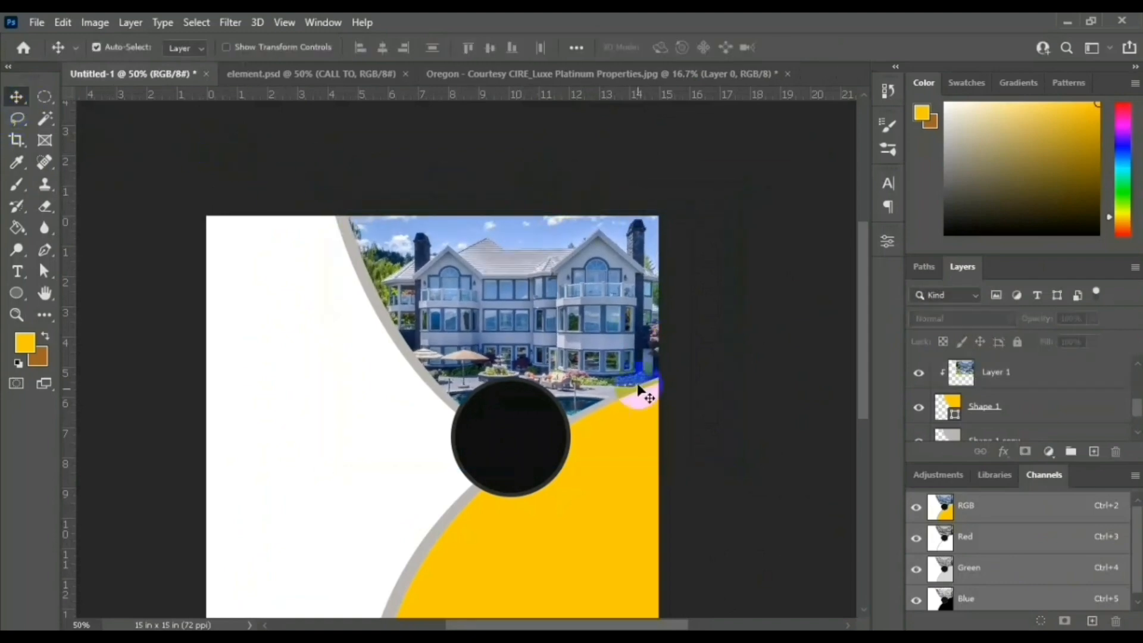
Step: Select the lower yellow shape and close the house photo document without saving its changes
click(627, 441)
click(827, 74)
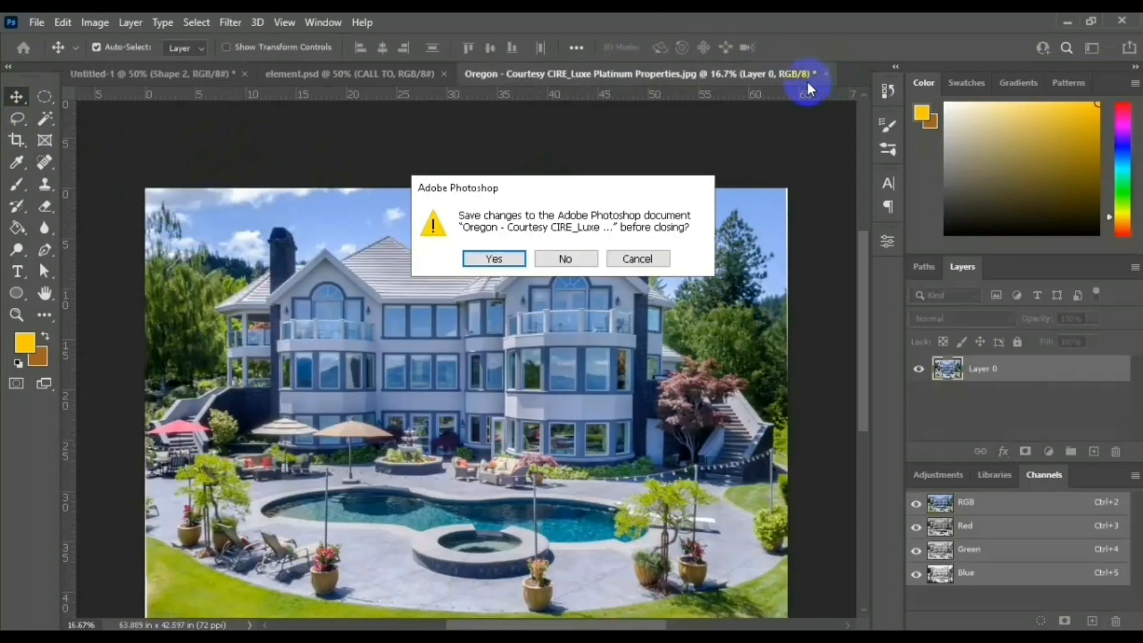
click(572, 256)
Step: Open the dining-room photo pexels-photo-3288102.jfif from the free folder
click(37, 22)
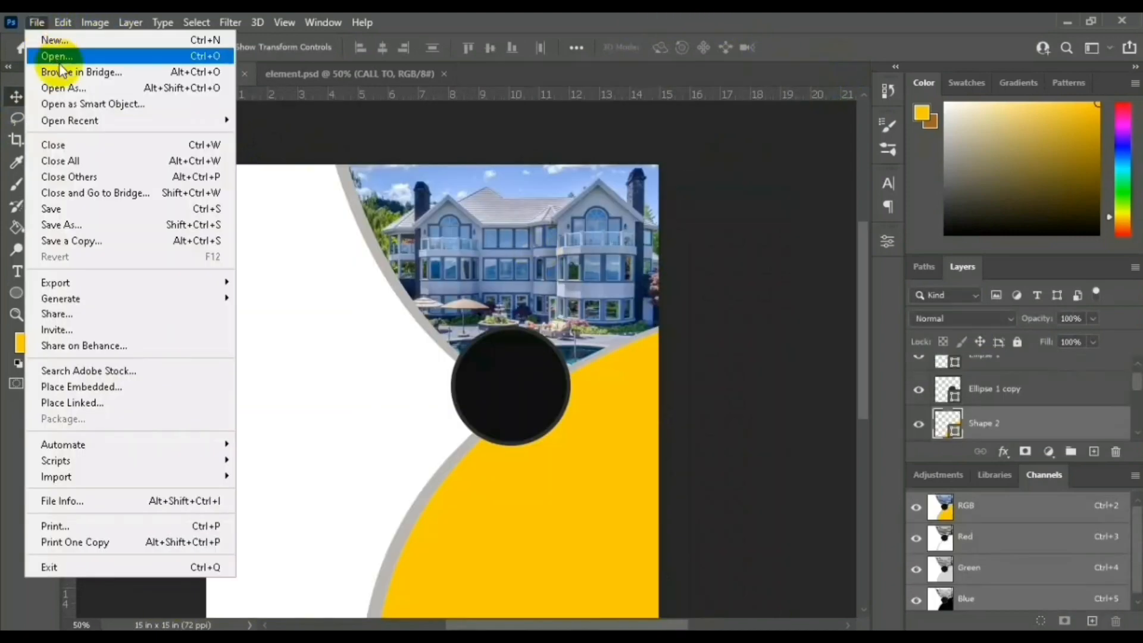
click(63, 53)
double_click(214, 146)
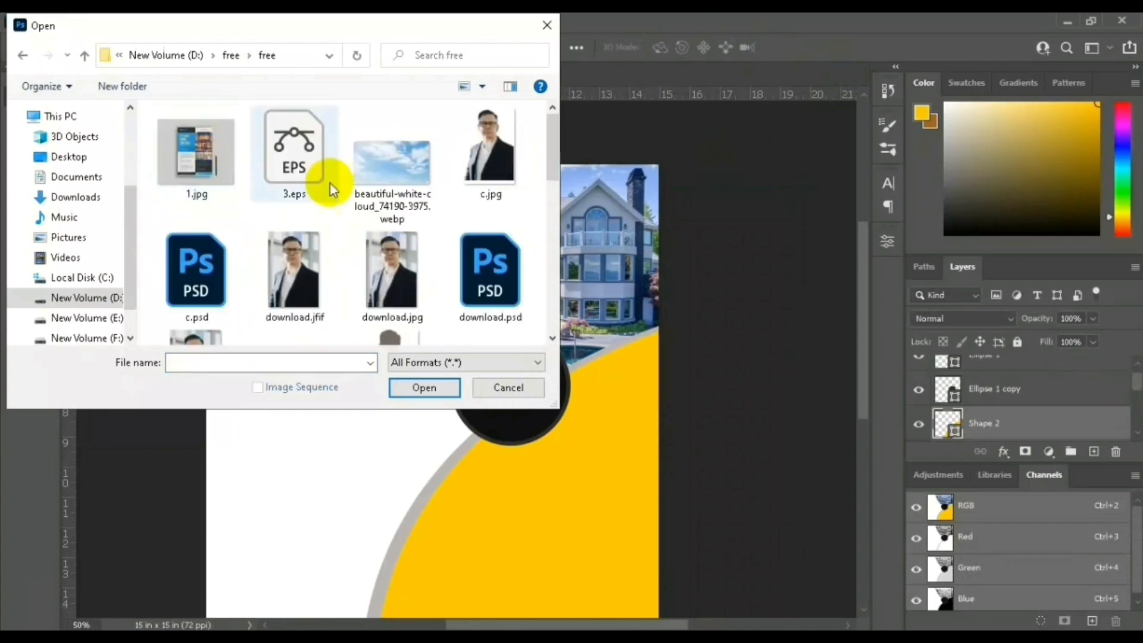
scroll(345, 190, down, 5)
click(409, 147)
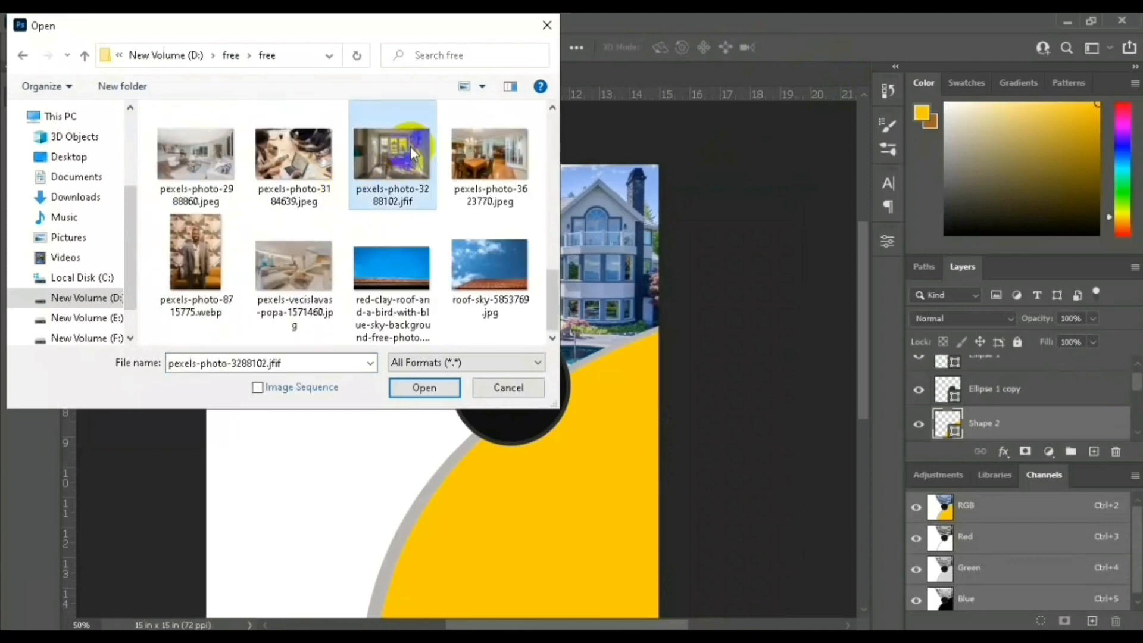
click(425, 387)
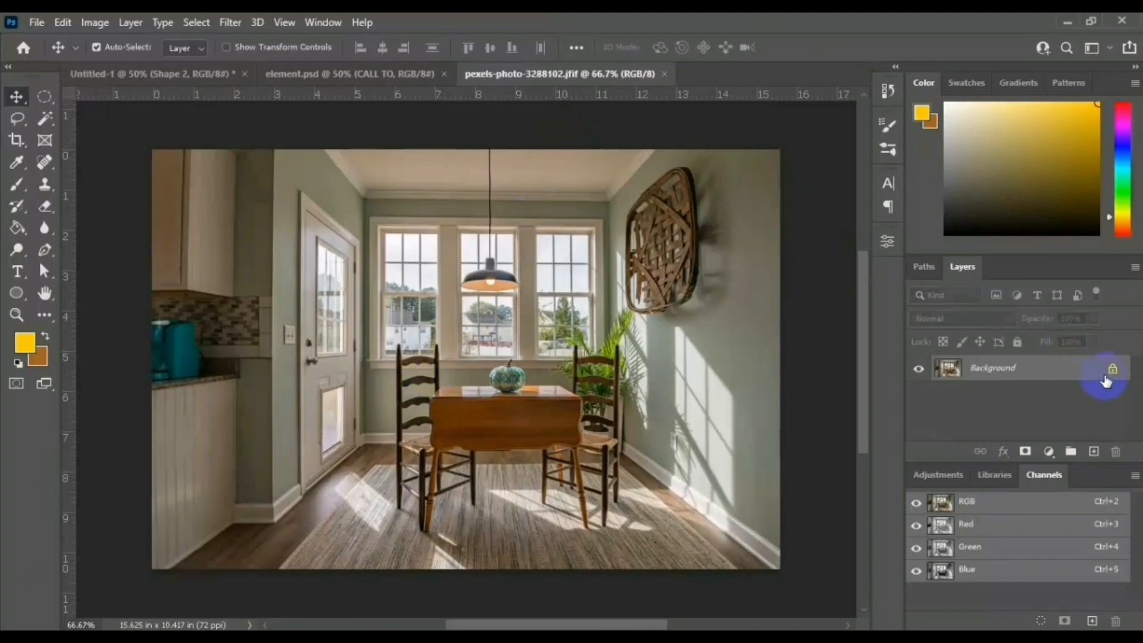
Step: Unlock the dining-room photo's background layer and copy it into Untitled-1 over the lower yellow shape
click(1113, 370)
drag(584, 375, 538, 457)
scroll(543, 443, down, 4)
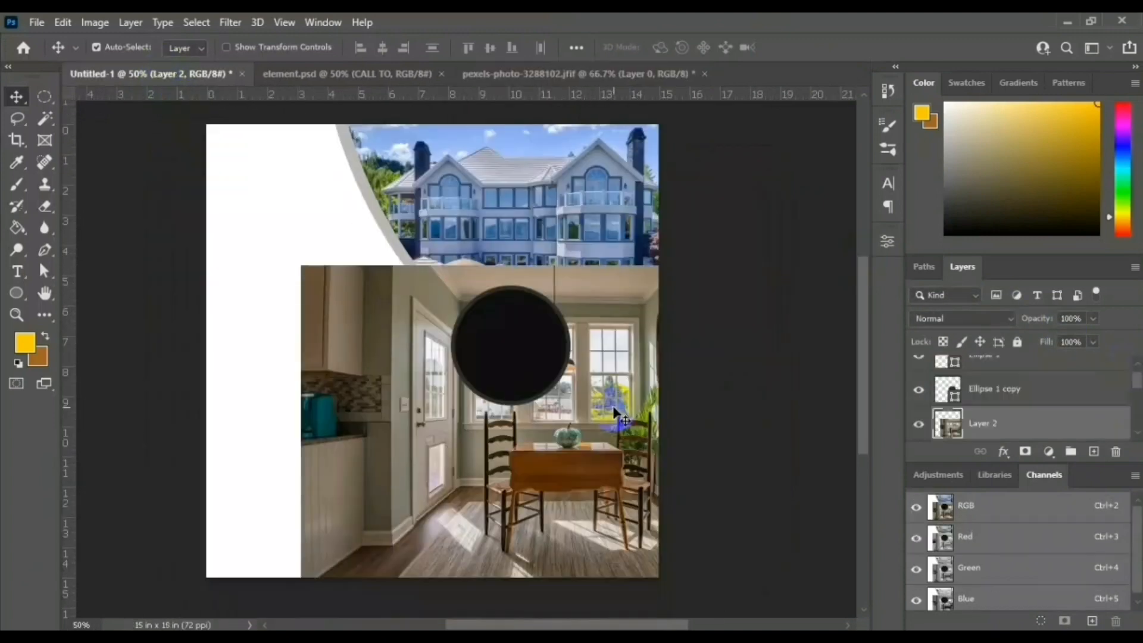
Step: Clip the dining-room photo to the lower yellow shape with a clipping mask
scroll(1047, 404, down, 1)
right_click(1022, 391)
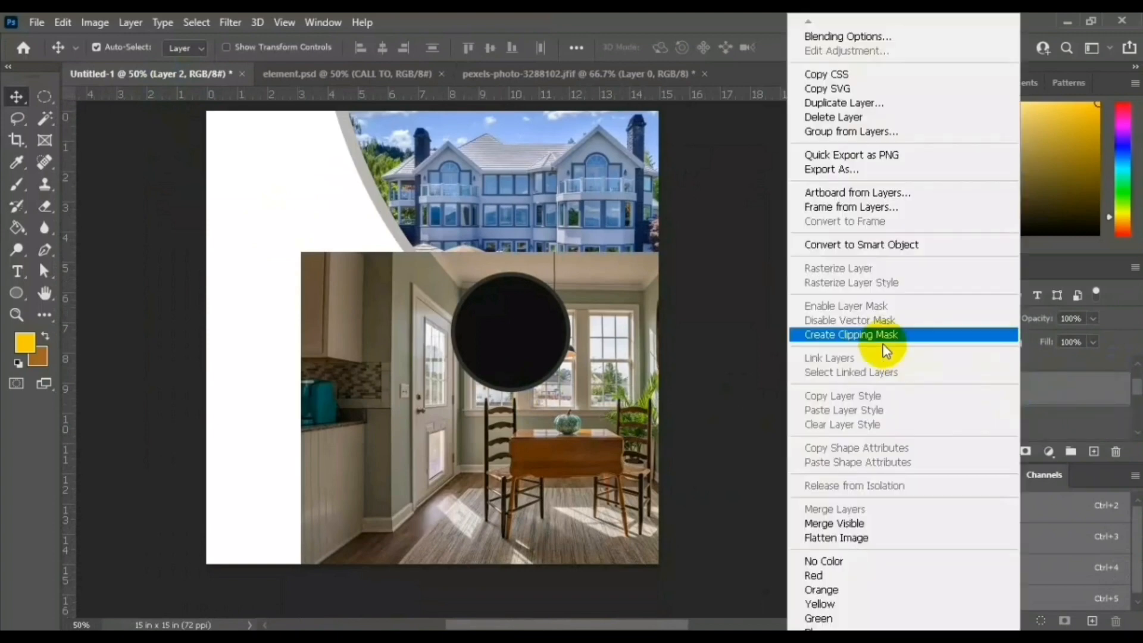
click(869, 332)
click(823, 353)
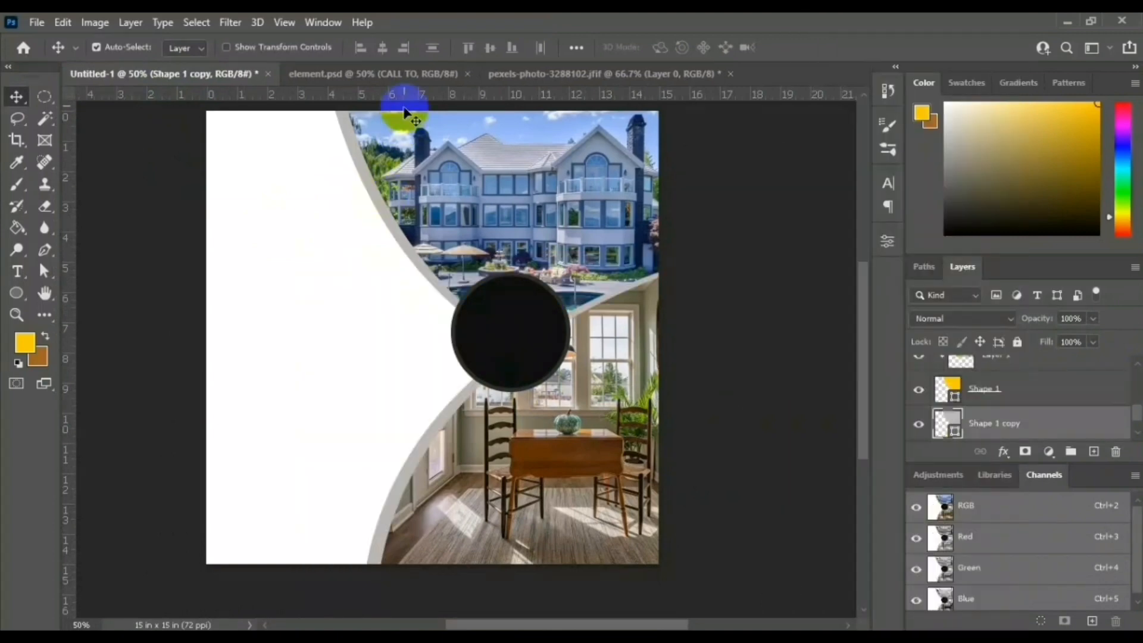
Step: Copy the logo from element.psd into the upper-left corner of Untitled-1's canvas, scale it to 135.56%, and deselect it
click(408, 76)
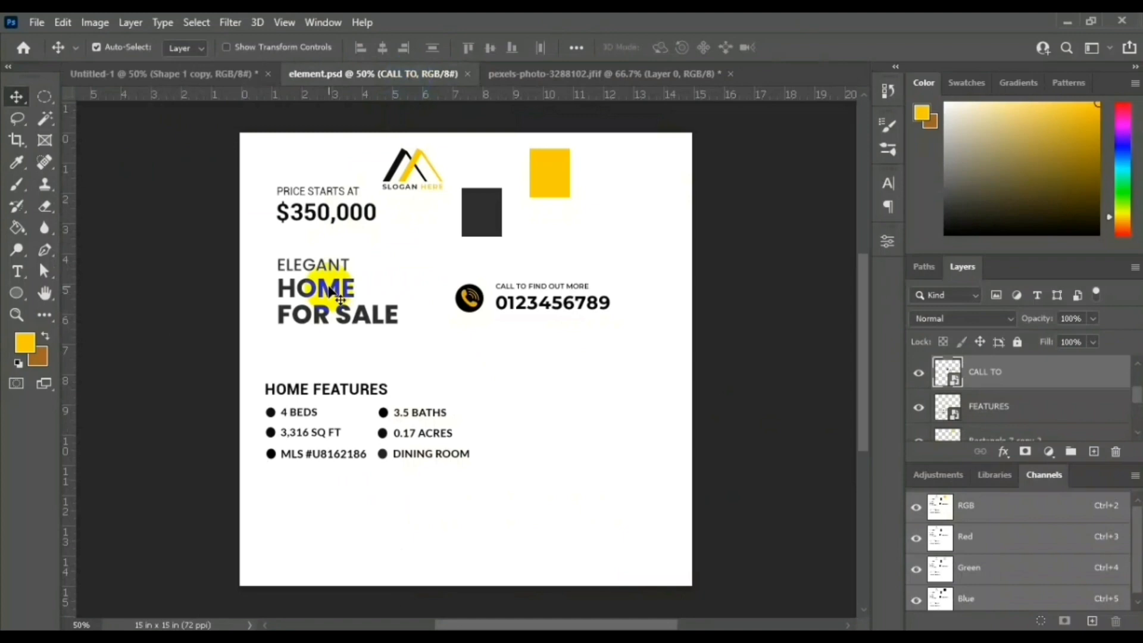
drag(405, 169, 270, 158)
key(ctrl+t)
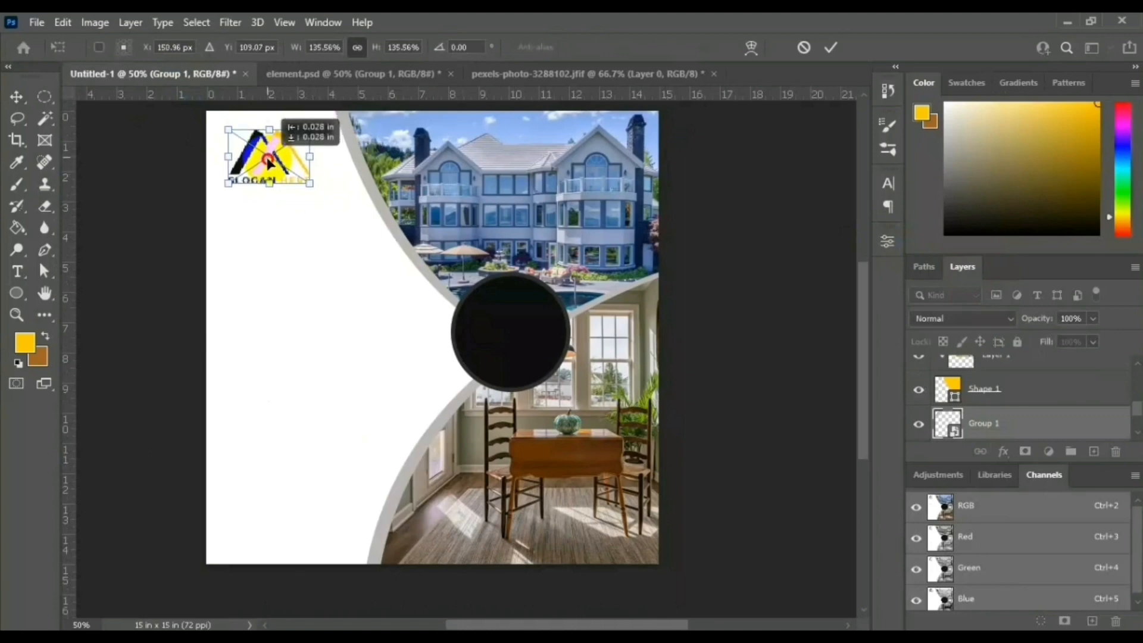
click(17, 97)
click(95, 138)
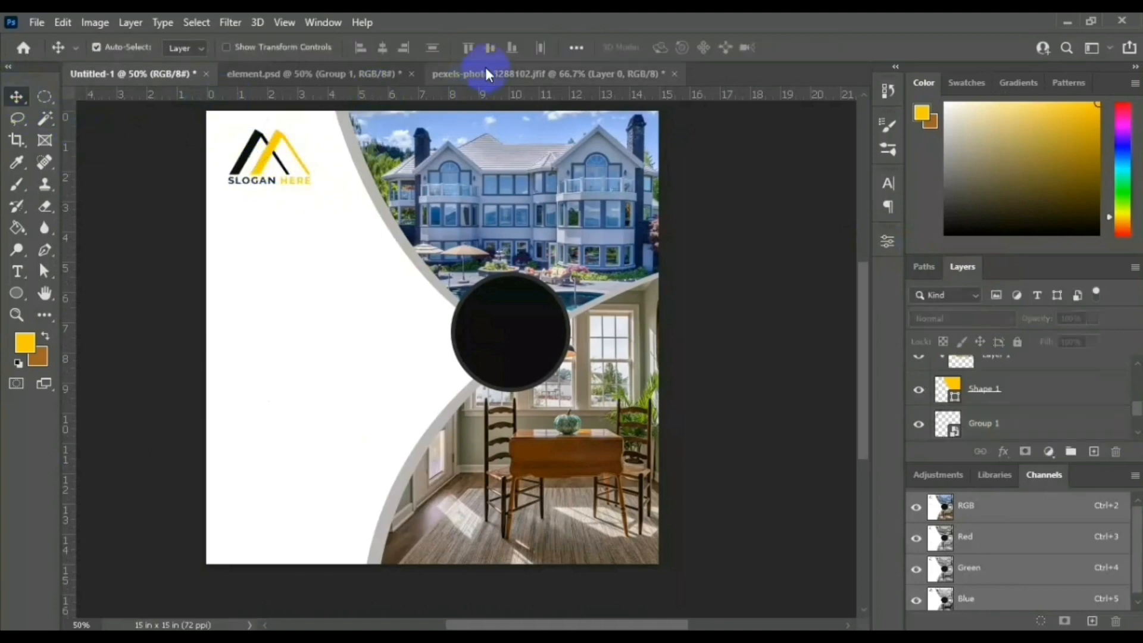
Step: Close the dining-room photo without saving, and copy the ELEGANT HOME FOR SALE heading from element.psd to below the logo in Untitled-1
click(674, 73)
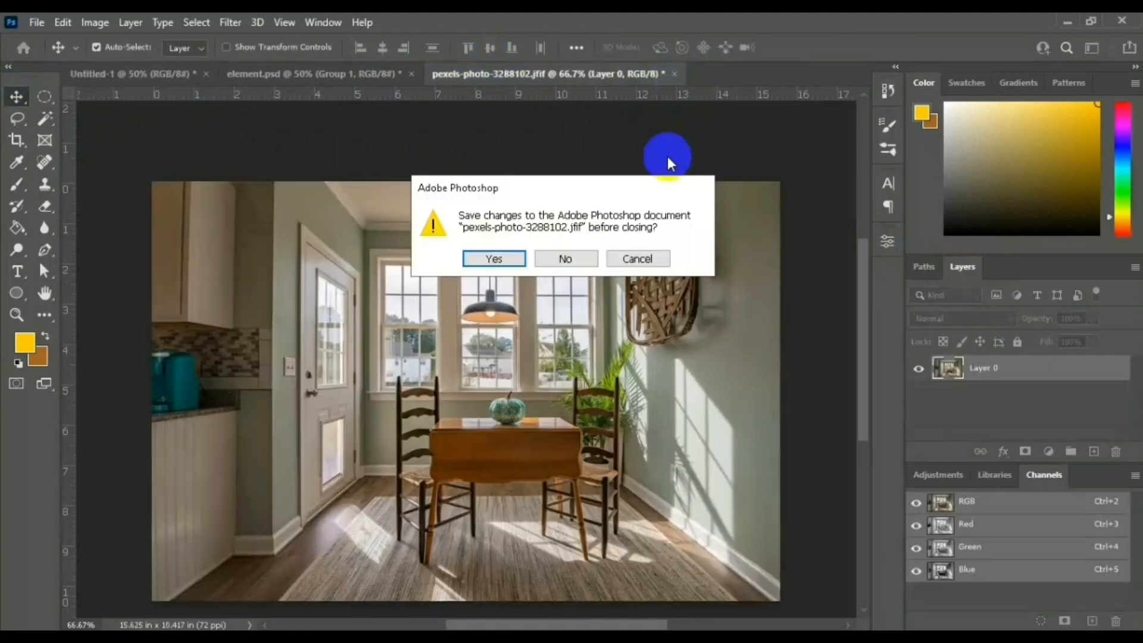
click(582, 262)
click(322, 74)
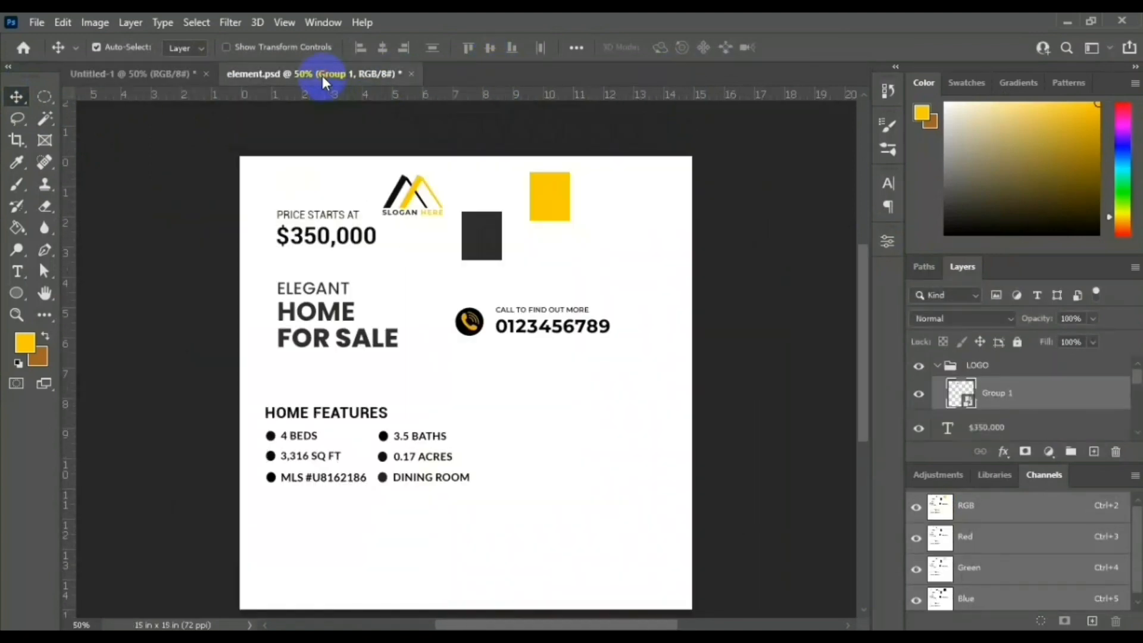
drag(337, 326, 290, 254)
Step: Copy the HOME FEATURES block from element.psd into Untitled-1 and place it below the ELEGANT HOME FOR SALE heading
click(399, 74)
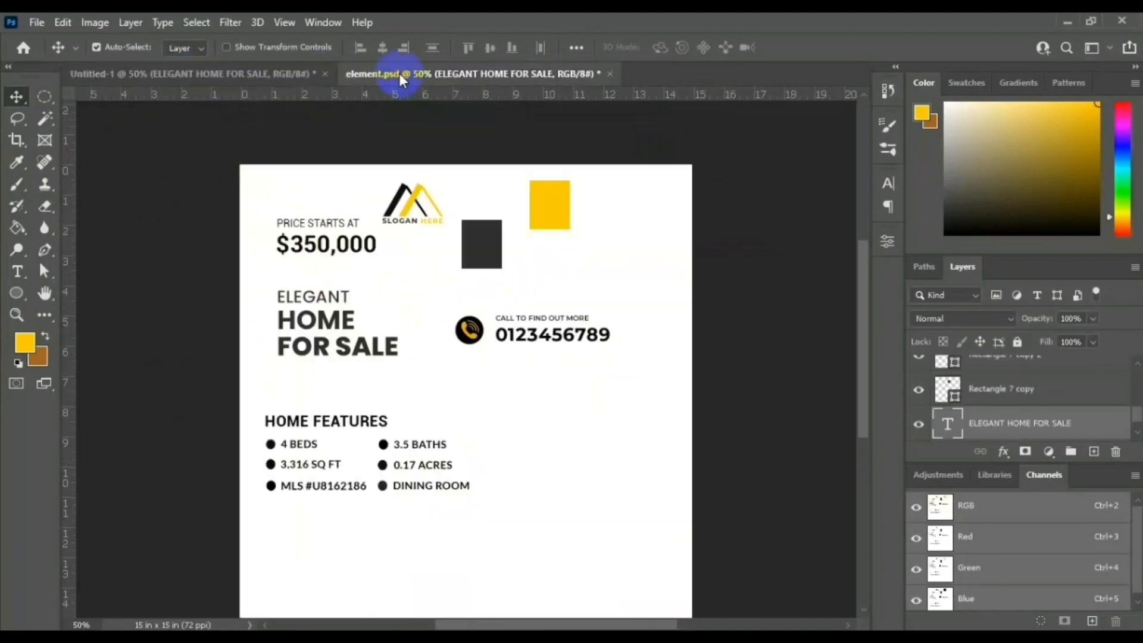
click(360, 424)
drag(359, 427, 252, 26)
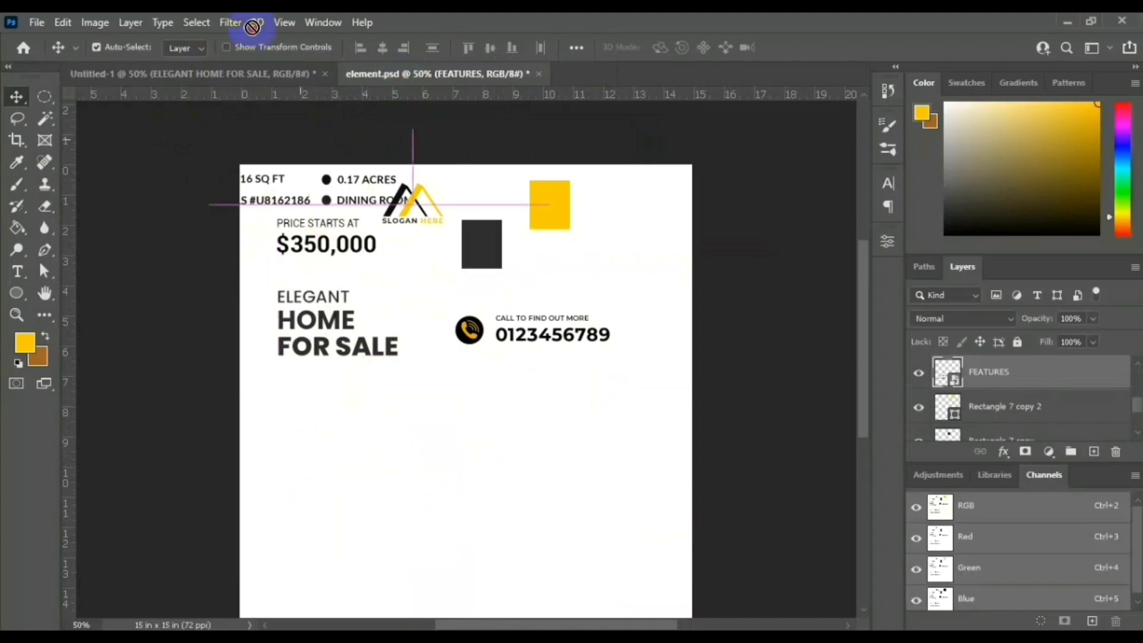
drag(179, 65, 337, 356)
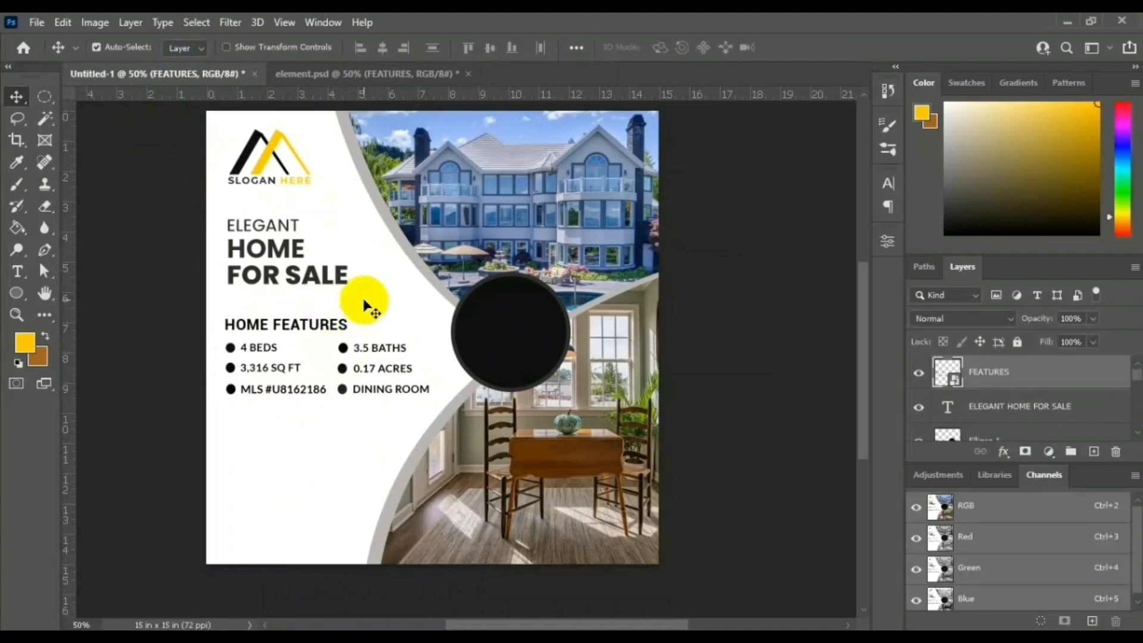
Step: Copy the CALL TO FIND OUT MORE block from element.psd into the lower-left area of Untitled-1's canvas
click(377, 70)
click(473, 331)
drag(485, 343, 286, 515)
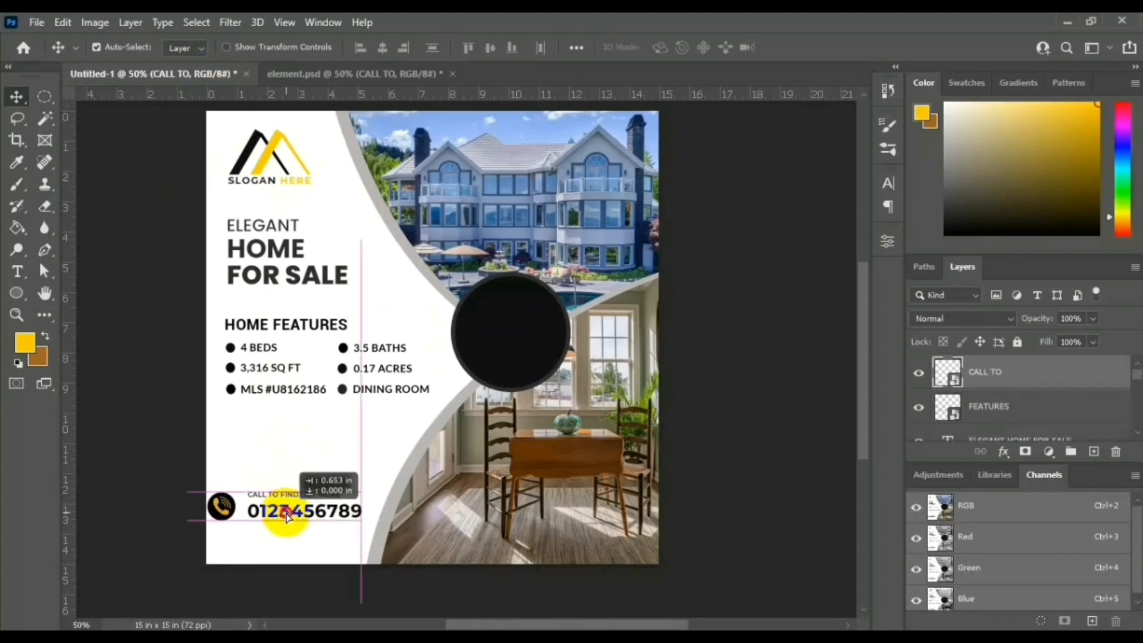
Step: Recolour the black inner circle, Ellipse 1, with the yellow sampled from the logo
click(515, 331)
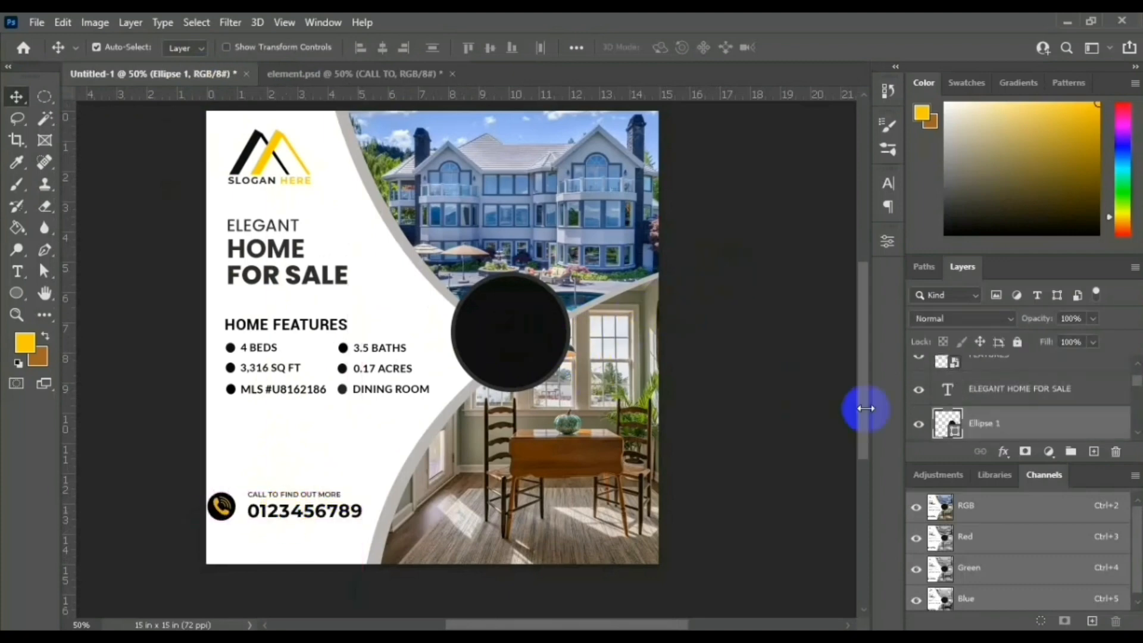
double_click(942, 423)
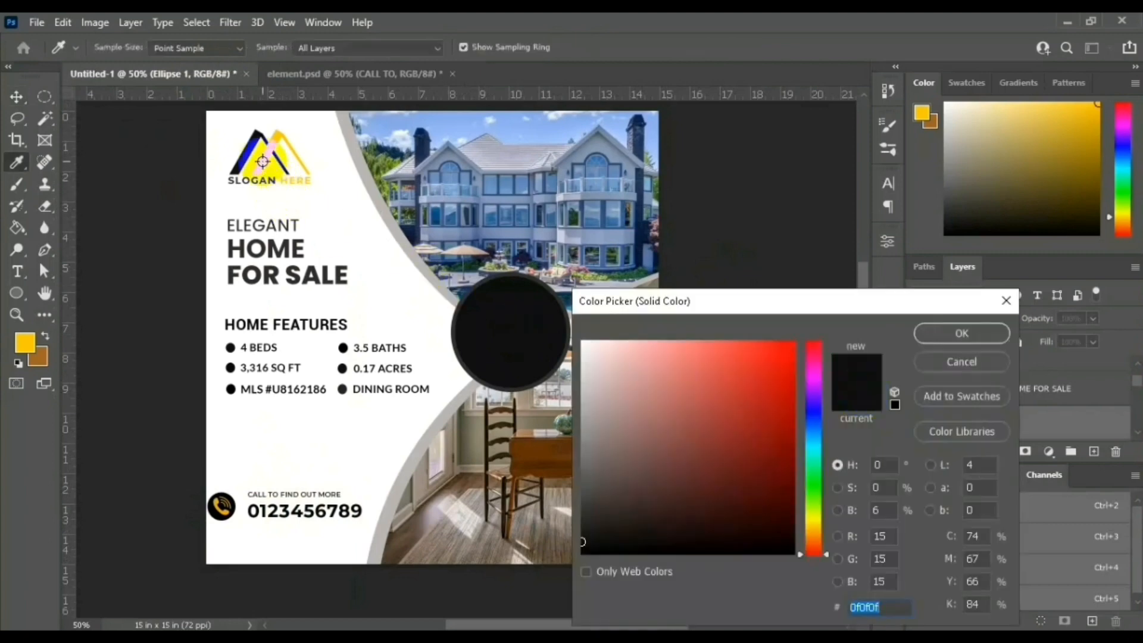
click(286, 174)
click(961, 333)
key(v)
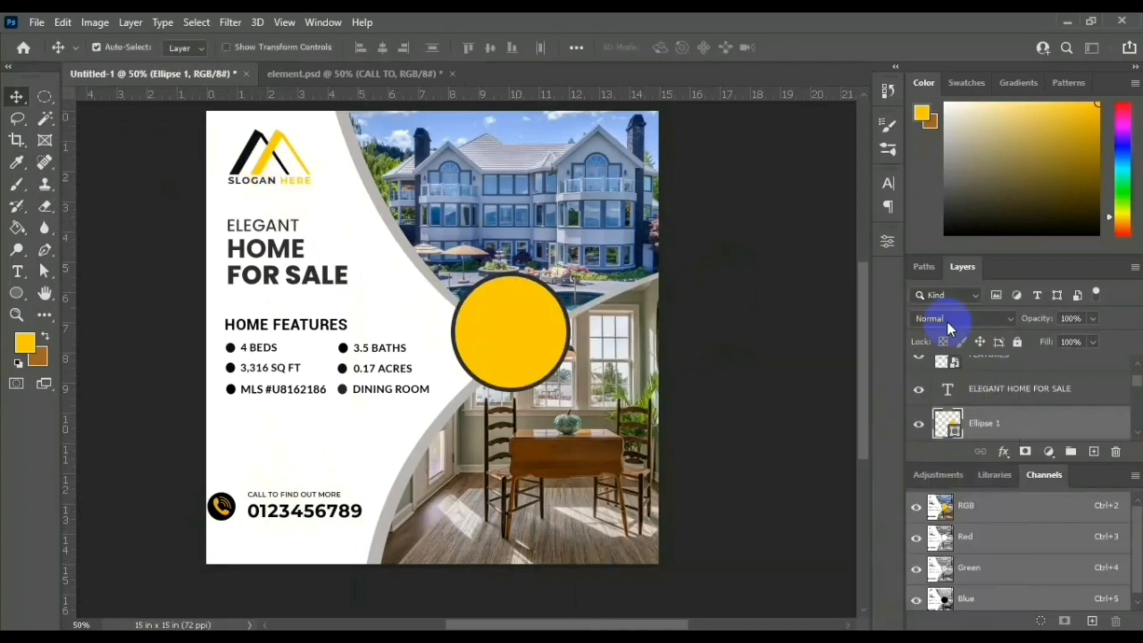
Step: Copy the PRICE STARTS AT and $350,000 texts from element.psd into the yellow circle of Untitled-1
click(373, 74)
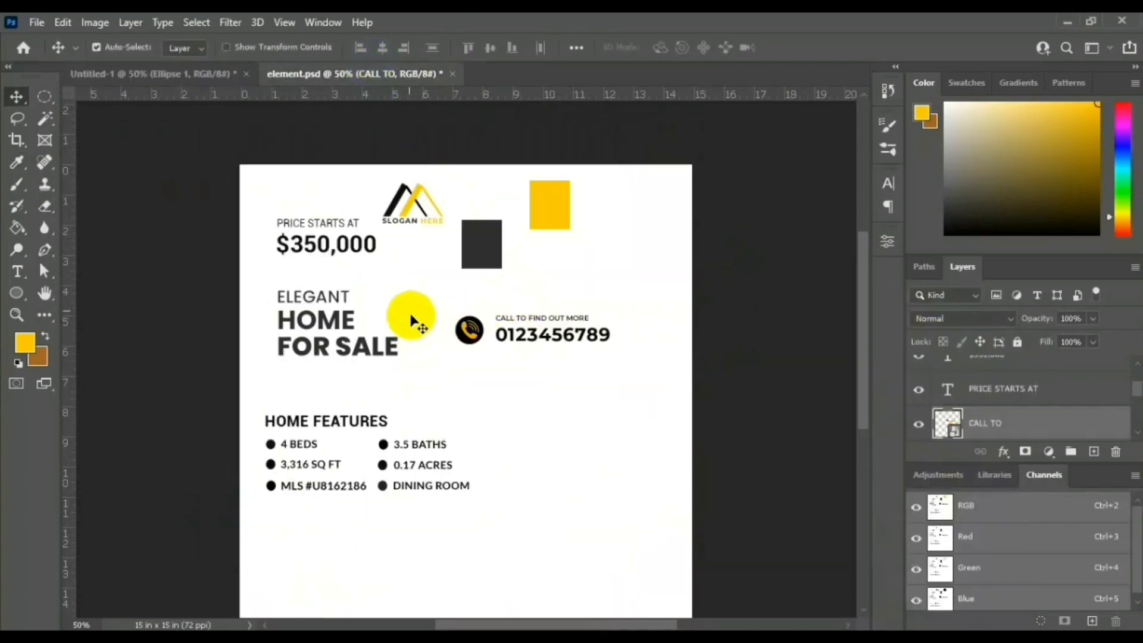
click(335, 224)
drag(340, 247, 526, 321)
click(701, 247)
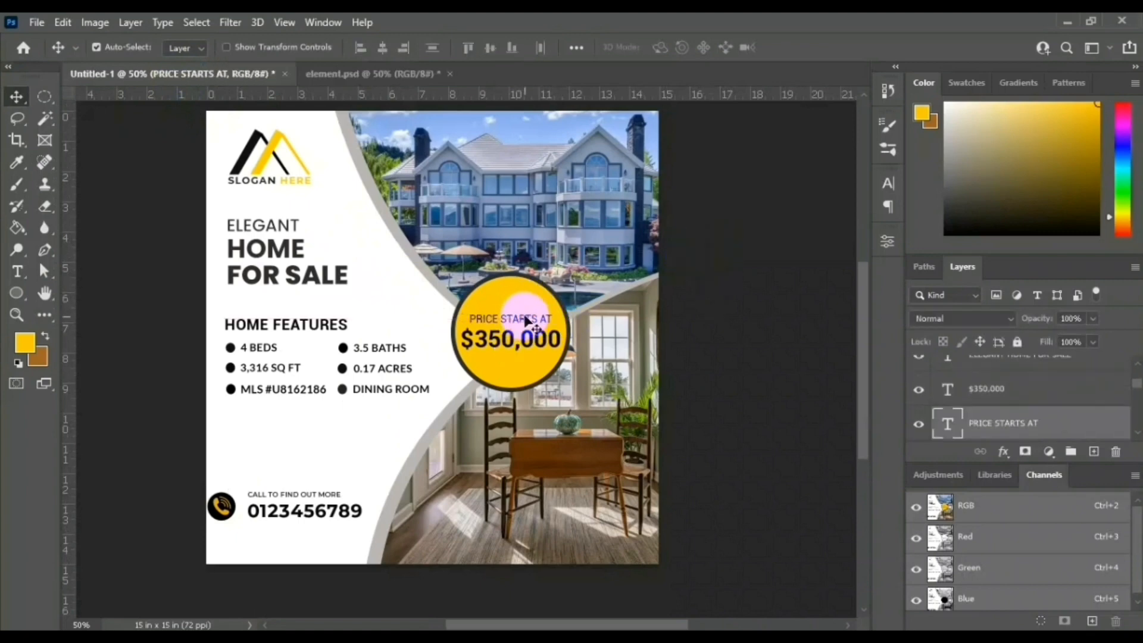
Step: Set the font of the $350,000 text in the circle to Open Sans Extrabold
click(510, 340)
click(887, 241)
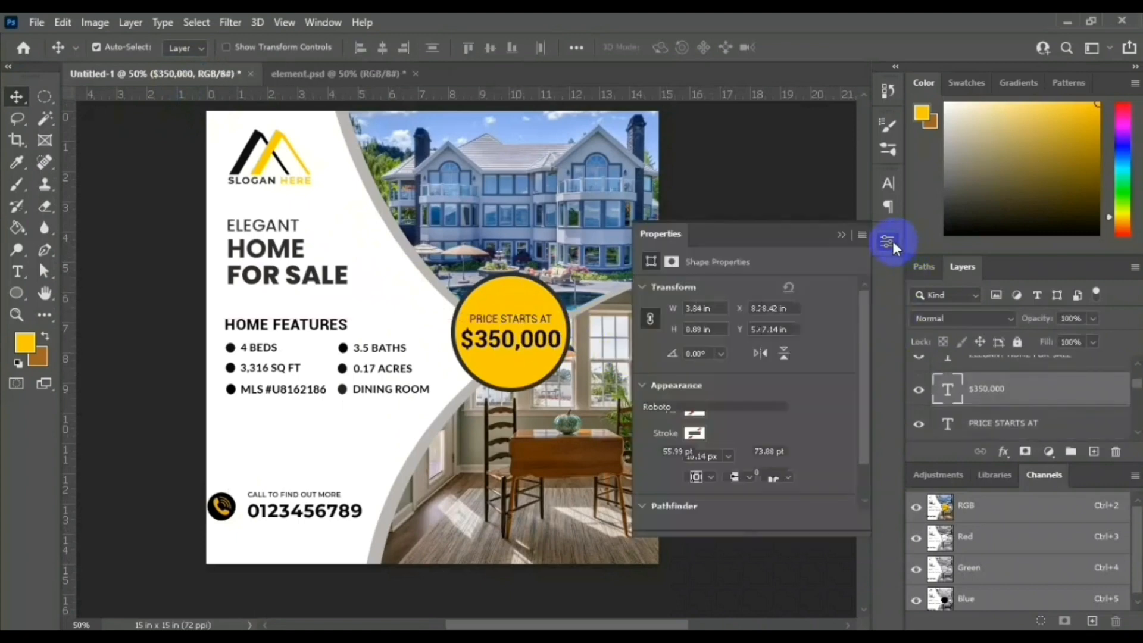
click(794, 407)
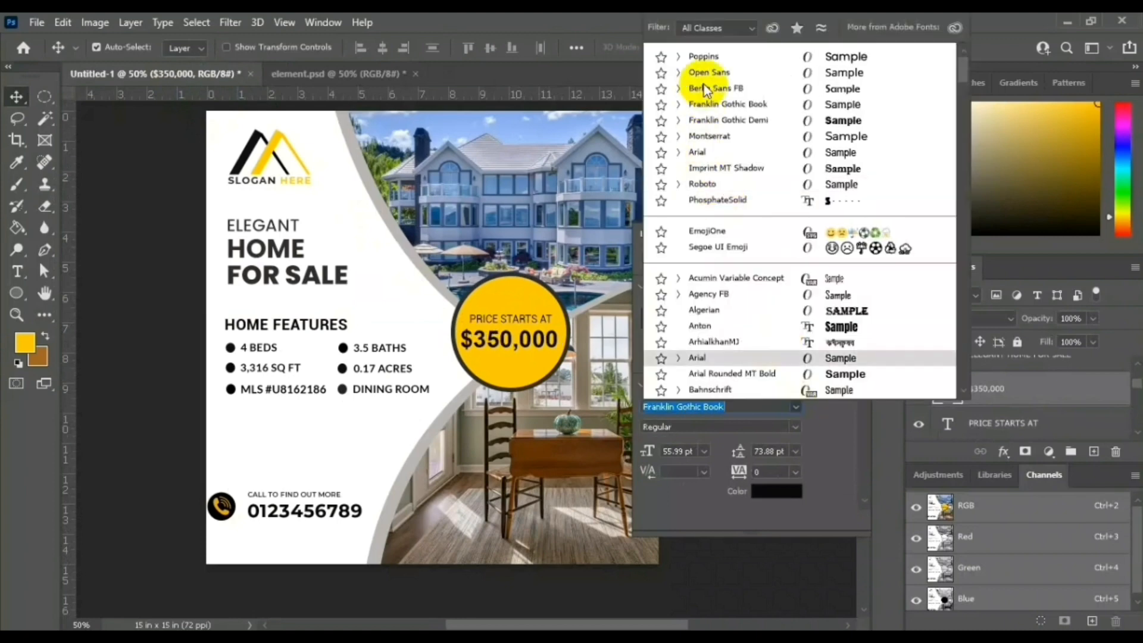
click(678, 73)
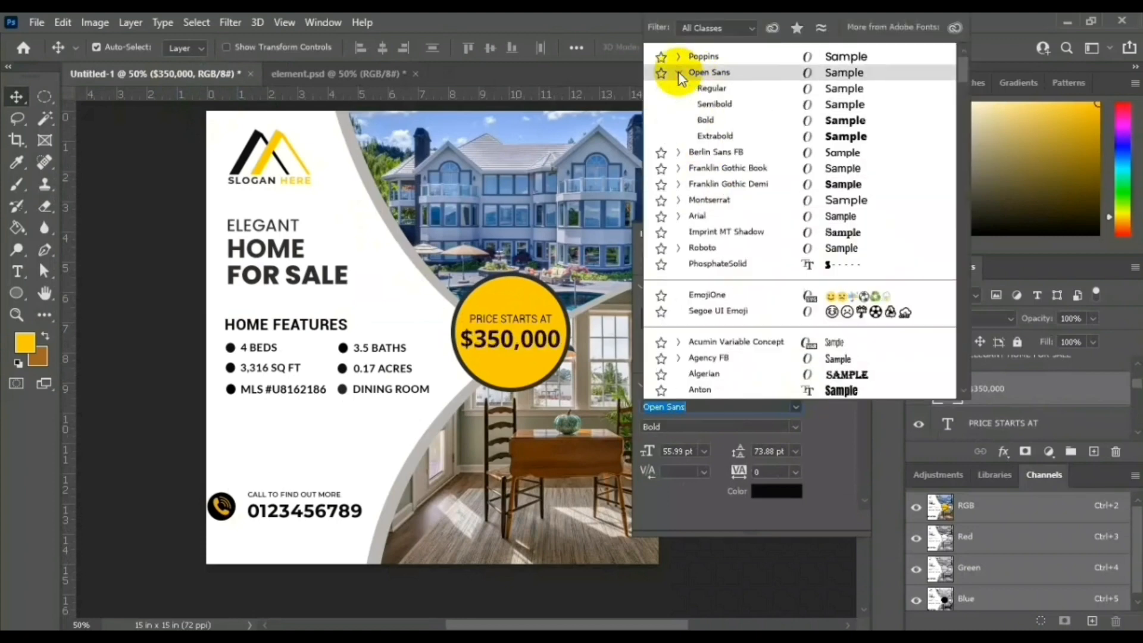
click(706, 136)
Step: Set the font of the PRICE STARTS AT text to Open Sans in a weight lighter than Extrabold
click(511, 322)
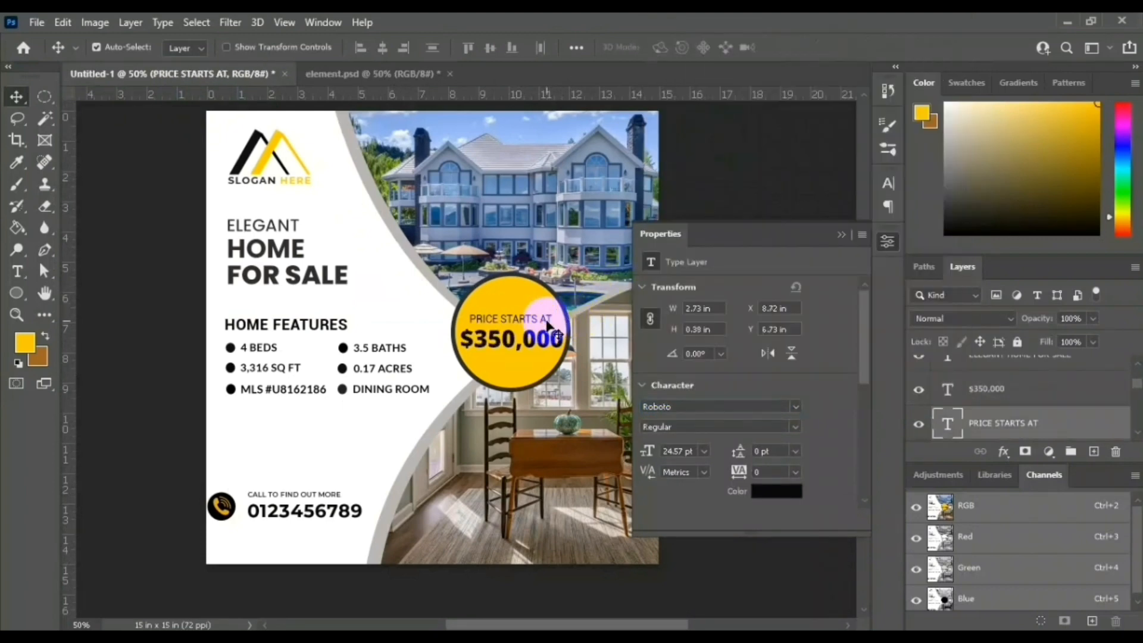
click(795, 406)
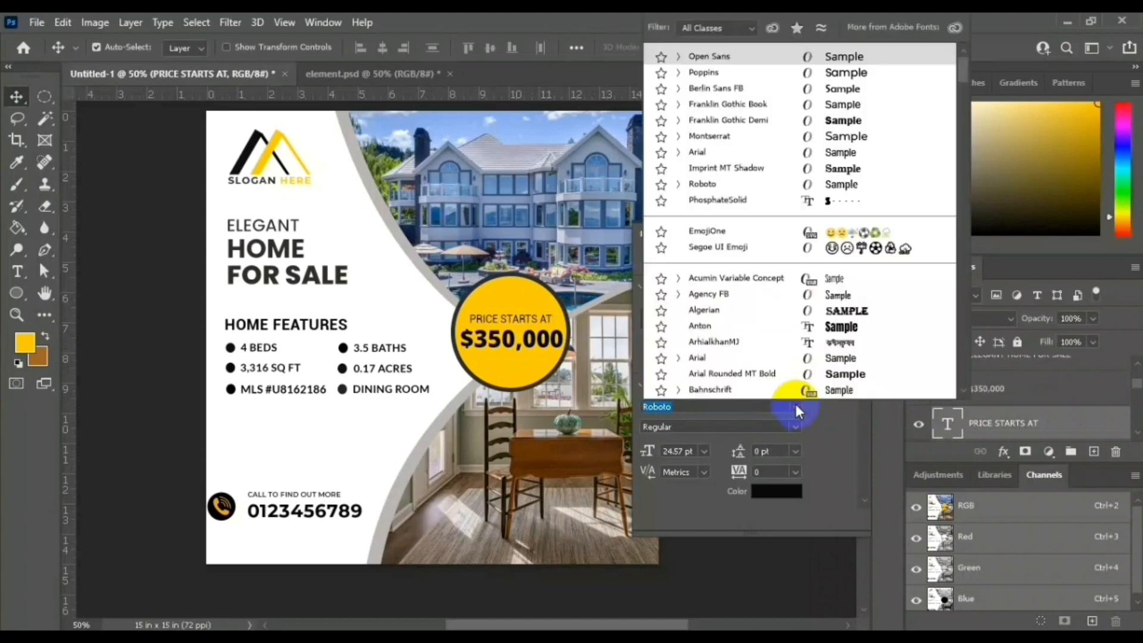
scroll(682, 68, up, 1)
click(679, 56)
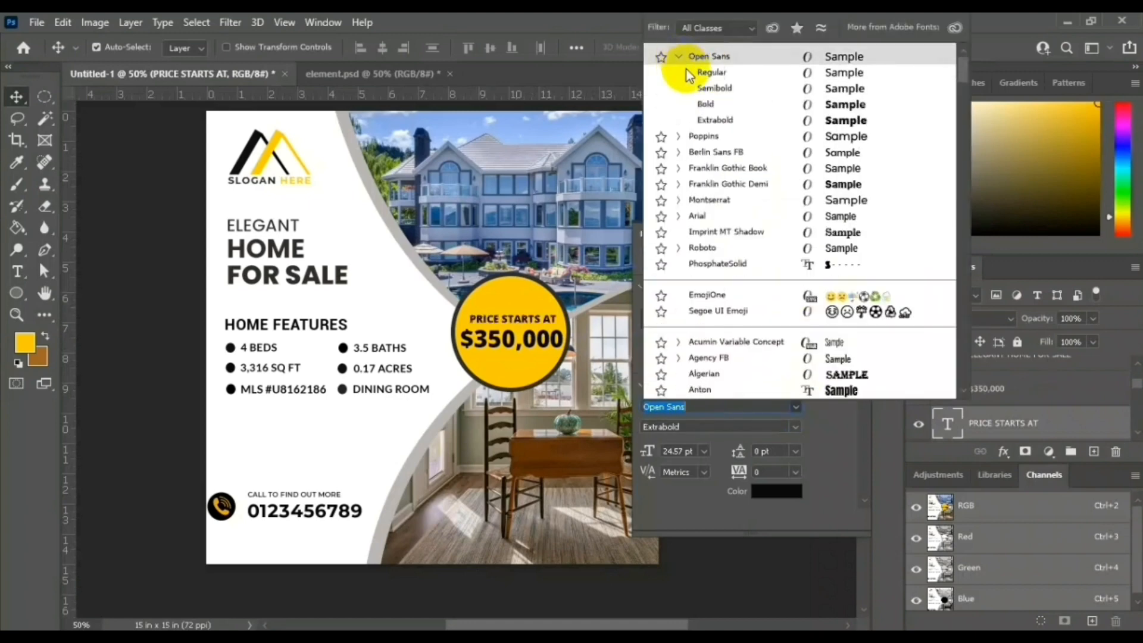
click(711, 87)
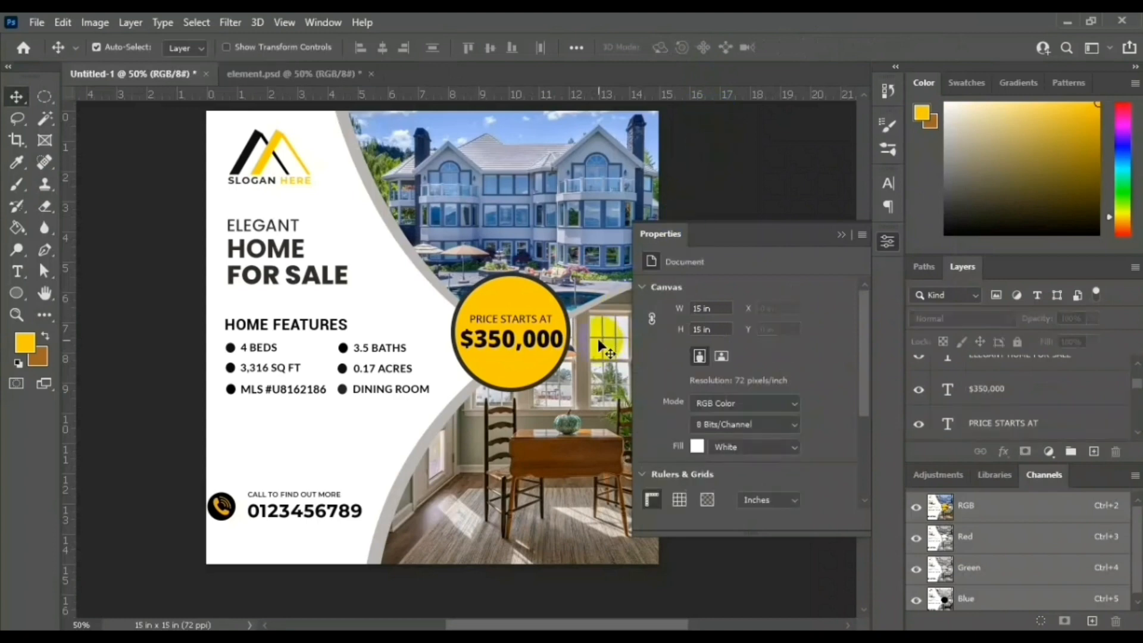
Step: Change the $350,000 text's font style to Bold and deselect it
click(536, 340)
click(794, 427)
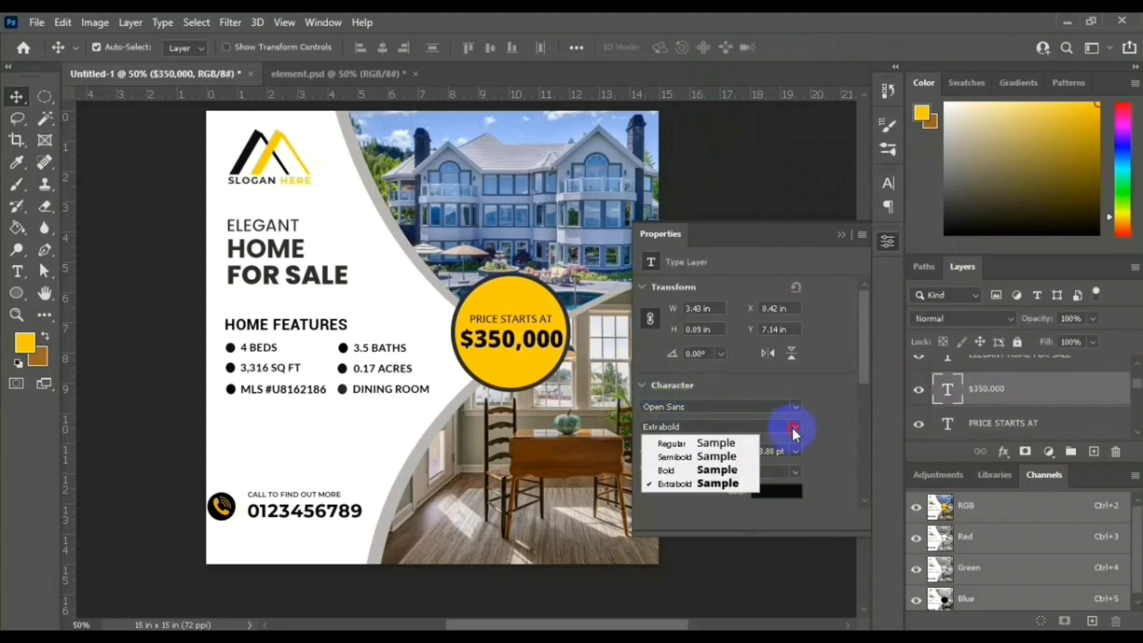
click(712, 468)
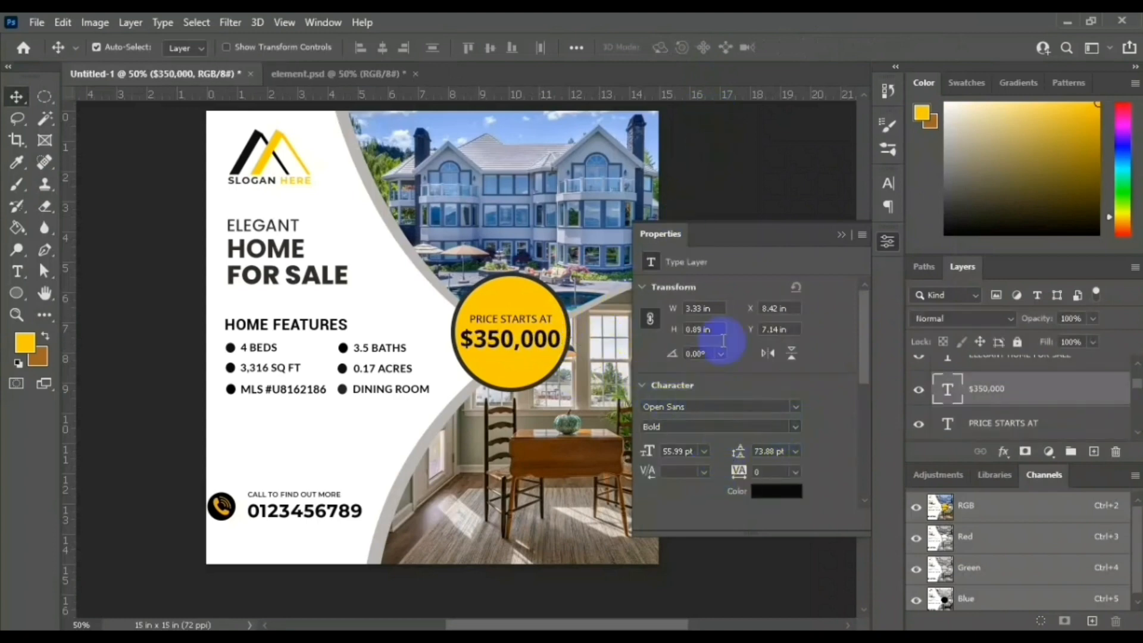
click(754, 156)
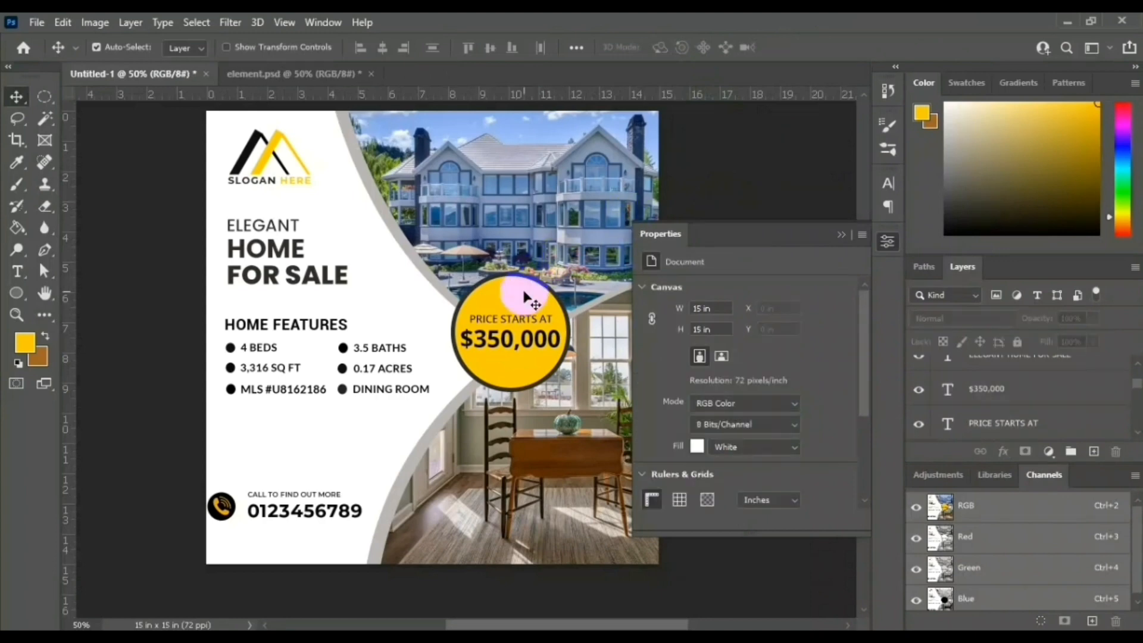
click(318, 327)
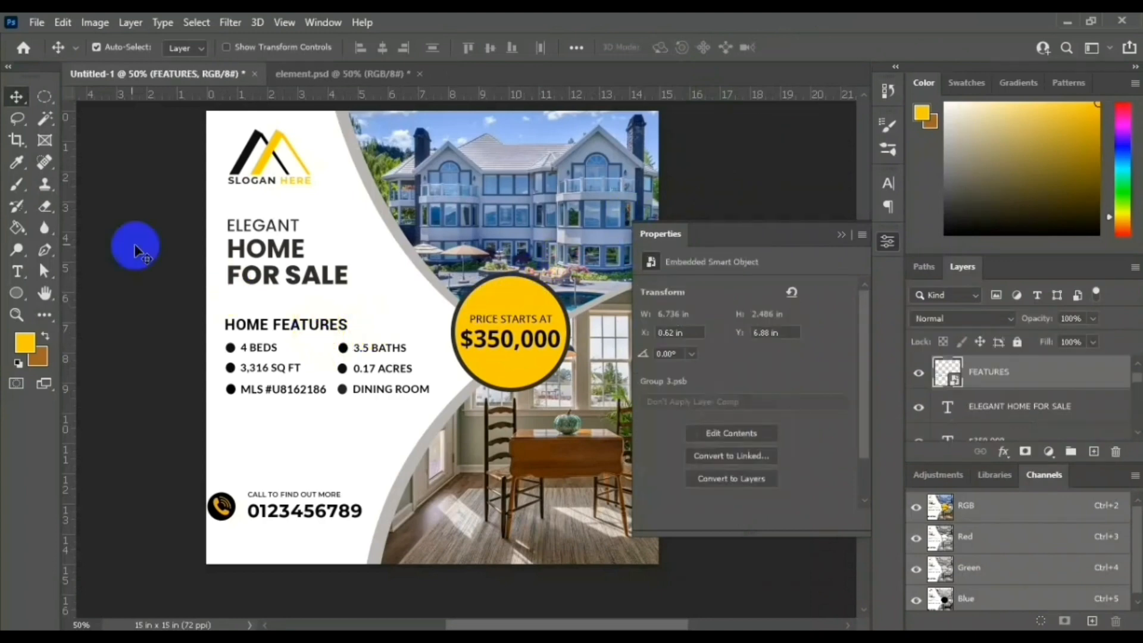
click(134, 244)
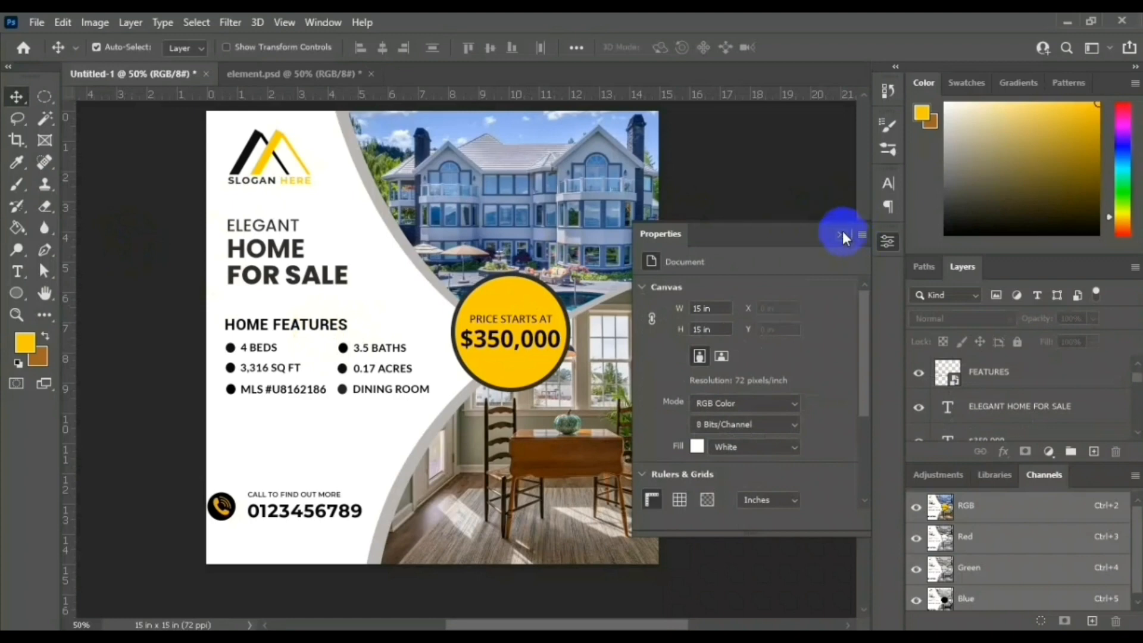
Step: Collapse the Properties panel and fill the grey band along the dining-room photo with the price circle's yellow
click(842, 232)
click(645, 278)
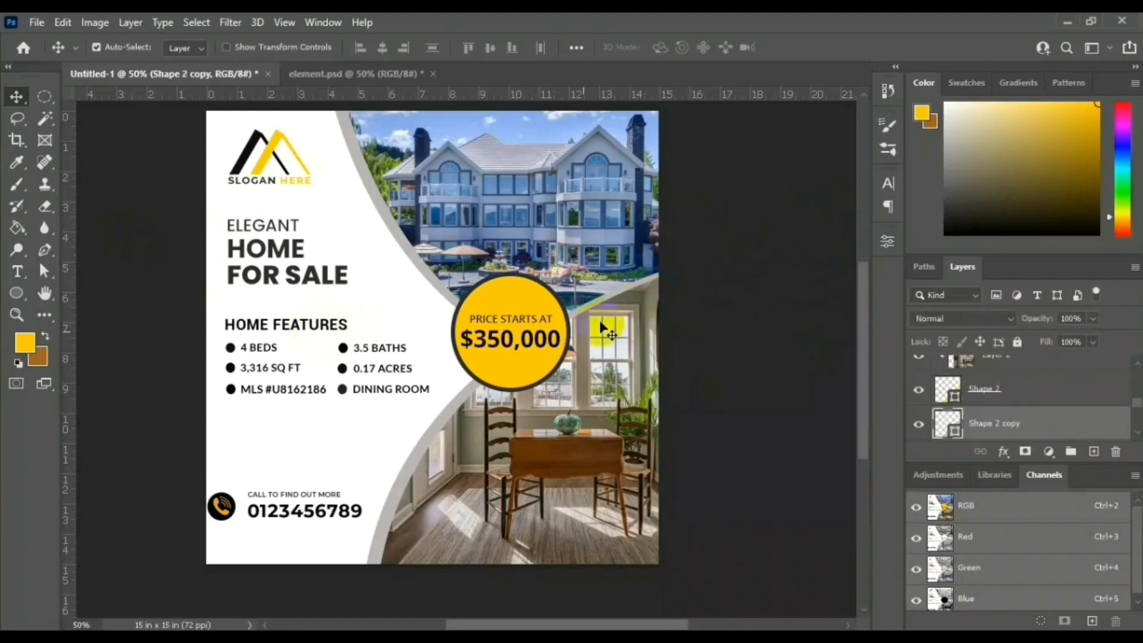
double_click(948, 420)
click(572, 374)
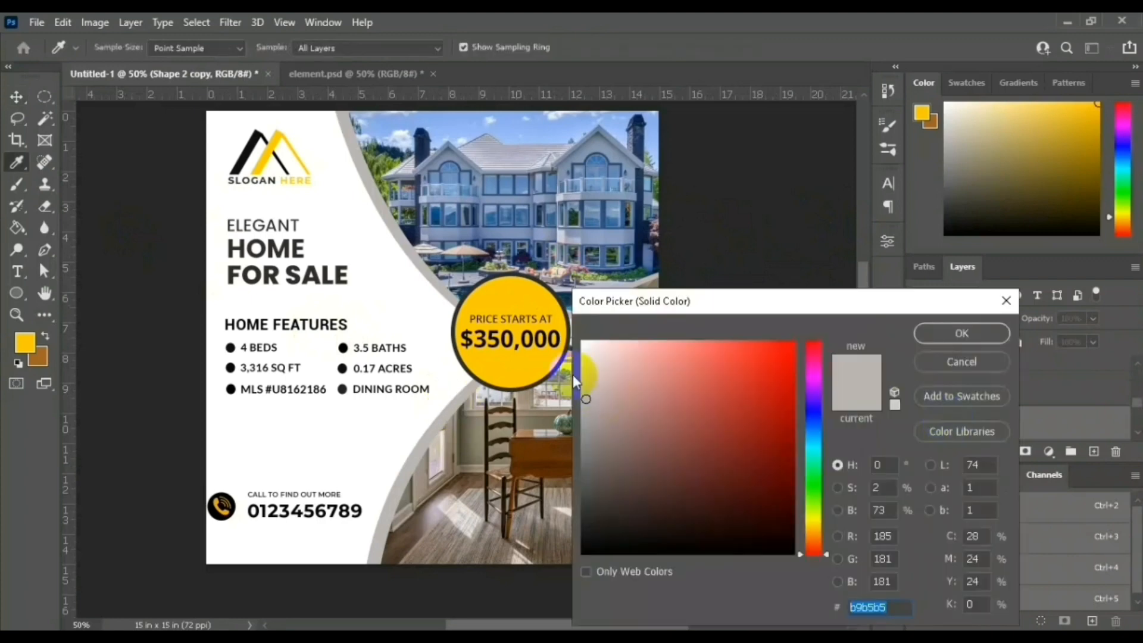
click(491, 295)
click(962, 333)
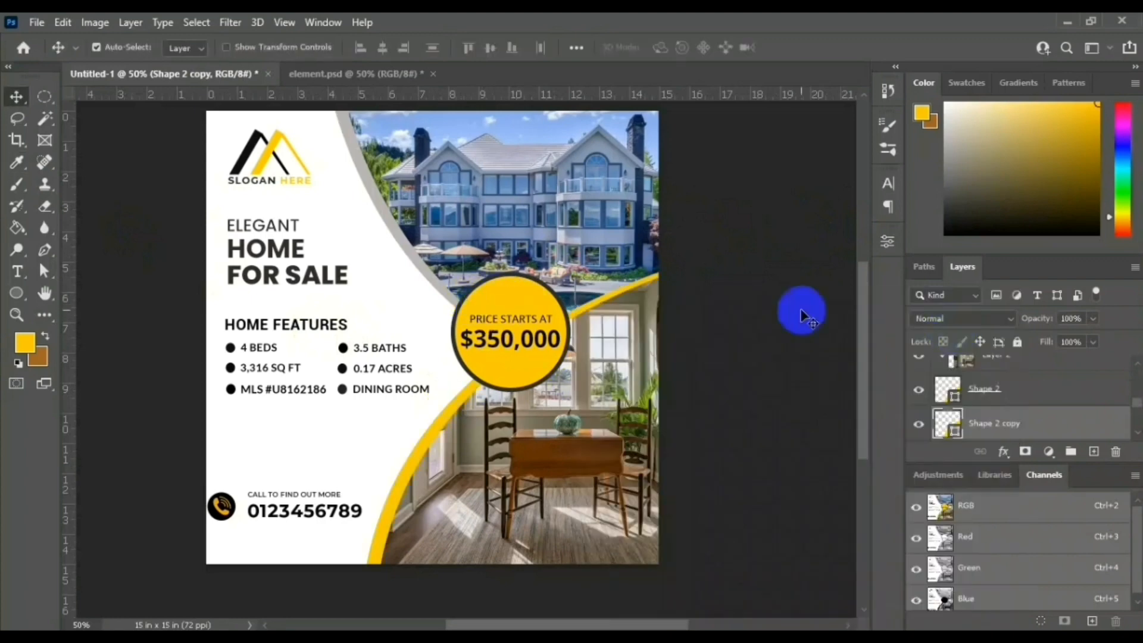
Step: Fill the grey band along the house photo with the same yellow as the price circle
click(415, 262)
double_click(937, 420)
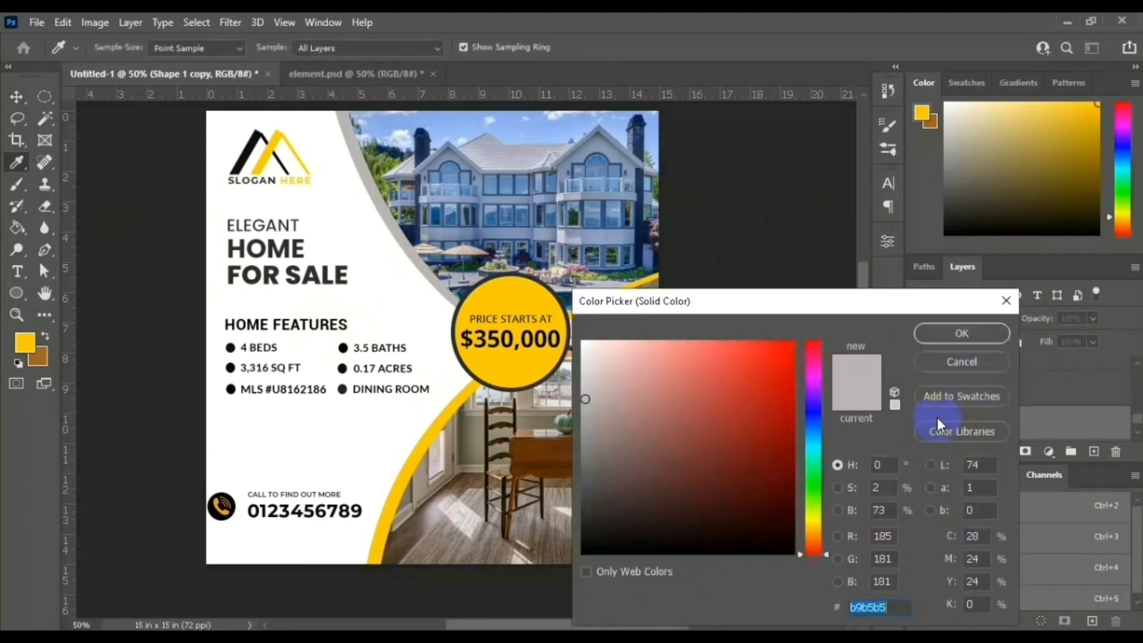
click(497, 320)
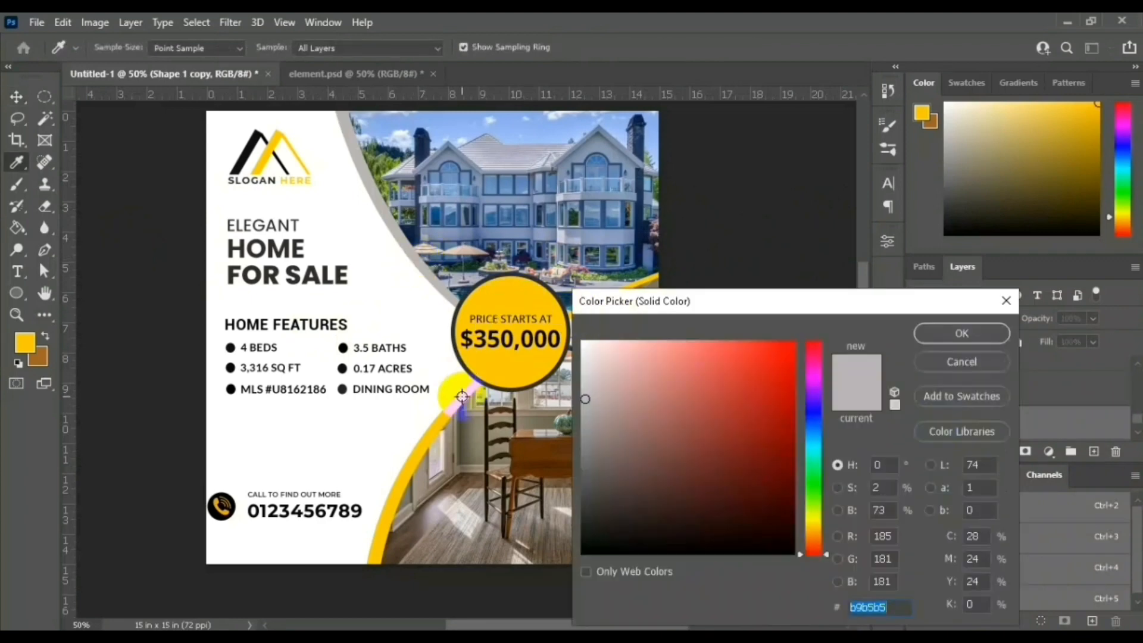
click(950, 331)
click(433, 283)
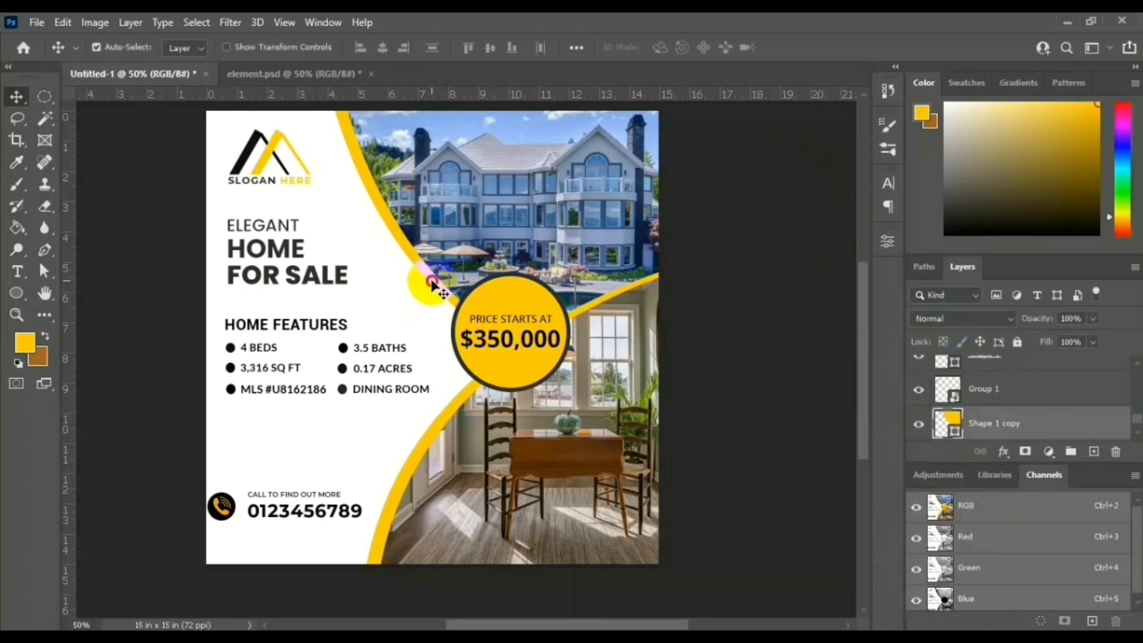
drag(431, 281, 379, 372)
key(ctrl+z)
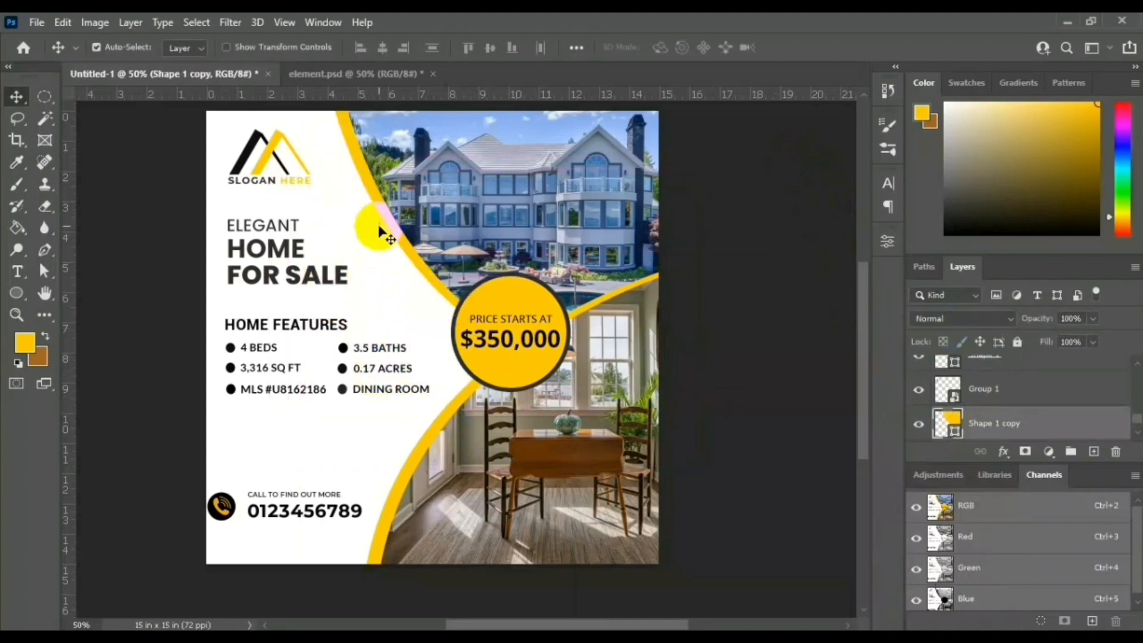
drag(385, 218, 343, 292)
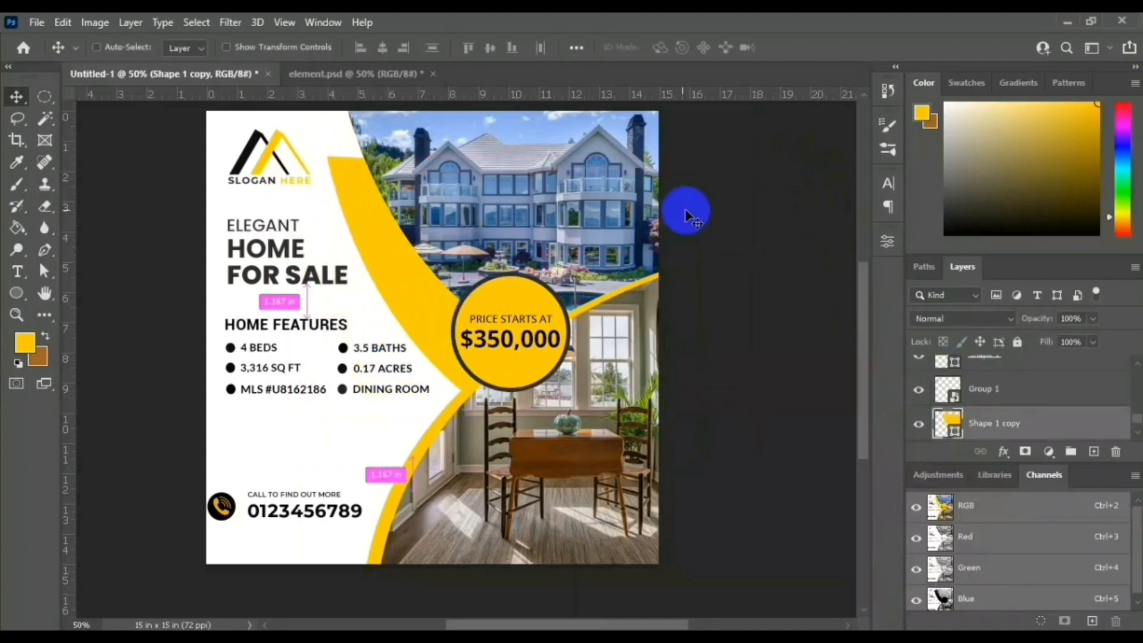
key(ctrl+z)
ctrl+click(709, 212)
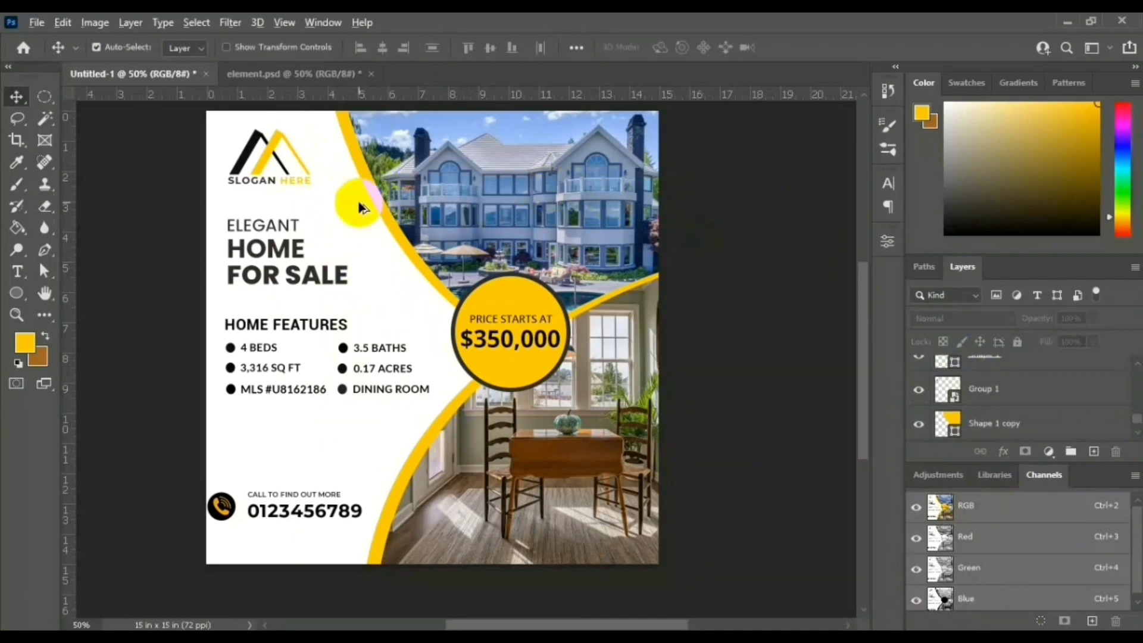
Step: Duplicate the yellow house-side band toward the heading and fill the copy with light grey #eeeeee
drag(377, 204, 324, 250)
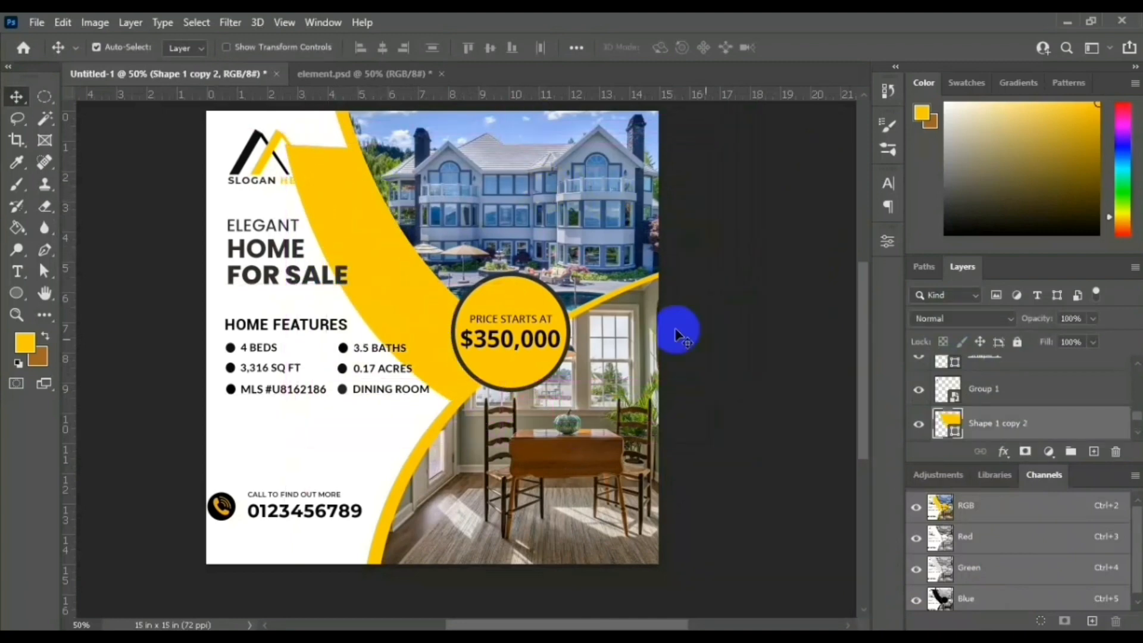
double_click(943, 424)
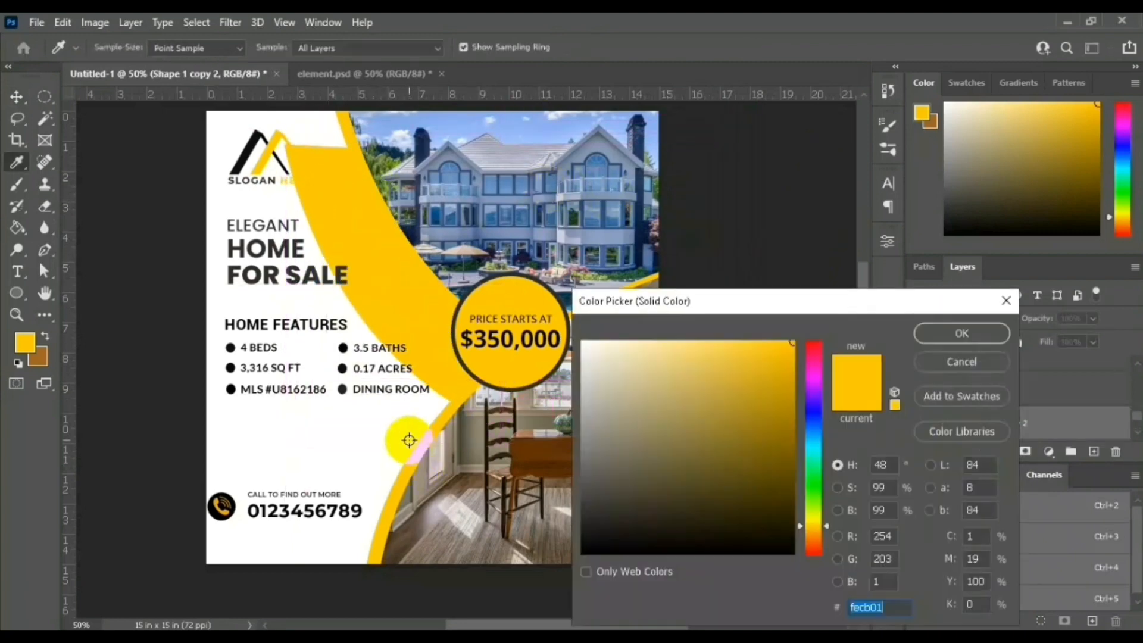
click(367, 429)
mouse_move(590, 354)
mouse_down()
mouse_move(594, 477)
mouse_move(585, 345)
mouse_move(586, 355)
mouse_up()
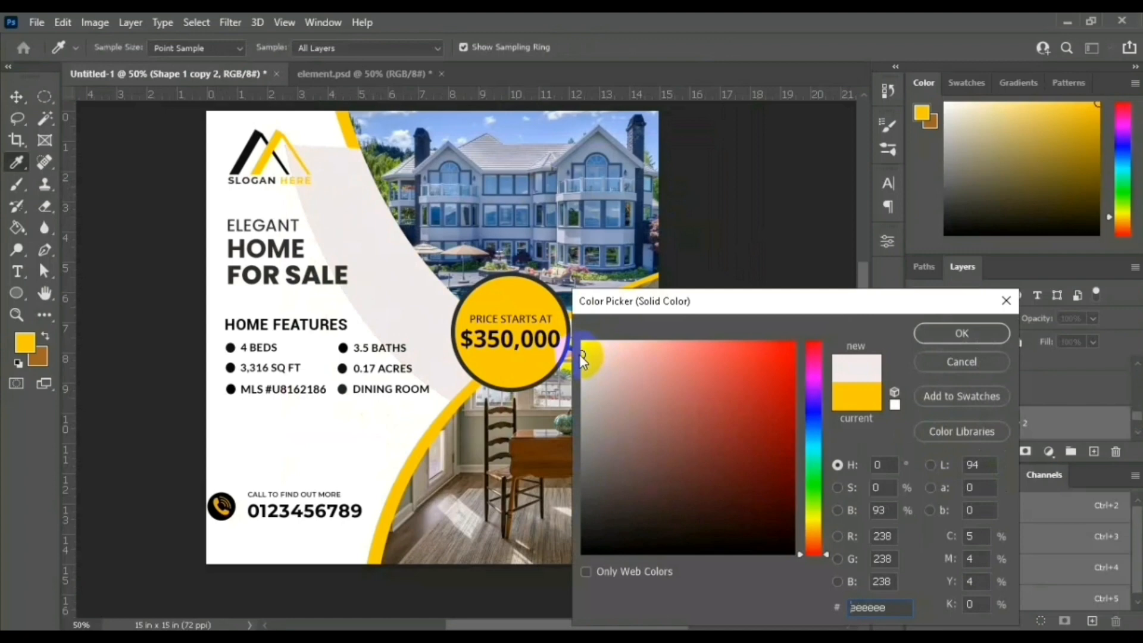
click(963, 335)
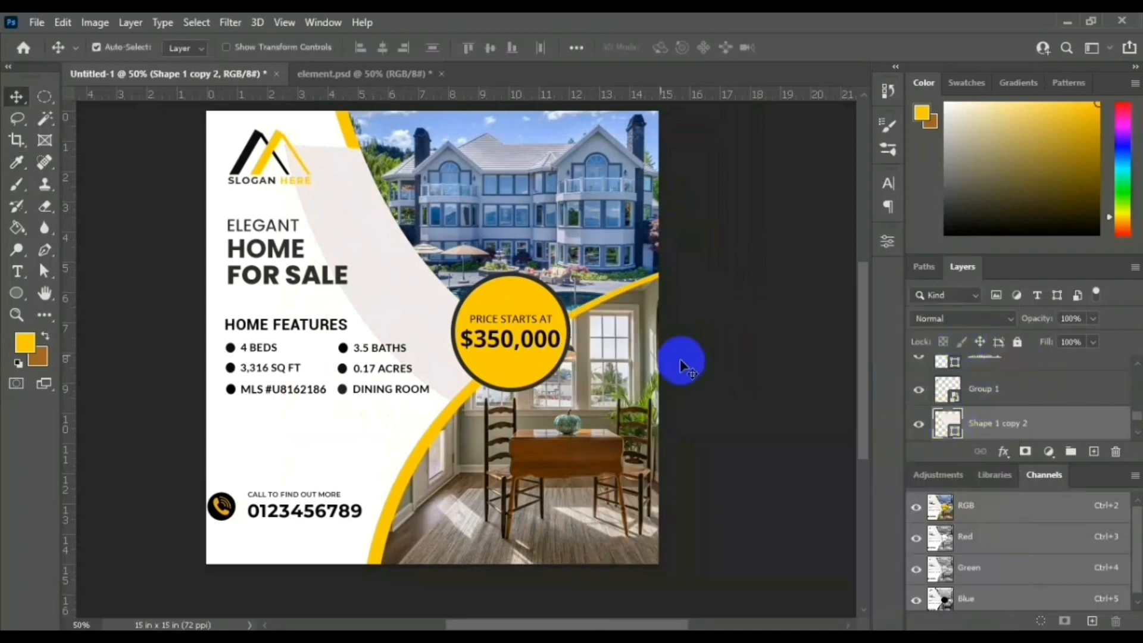
Step: Move the light-grey band's layer to just above Background and shift the band toward the house photo, leaving a narrow strip beside the yellow
click(976, 444)
mouse_move(1024, 440)
mouse_down()
mouse_move(1015, 454)
mouse_move(1015, 422)
mouse_up()
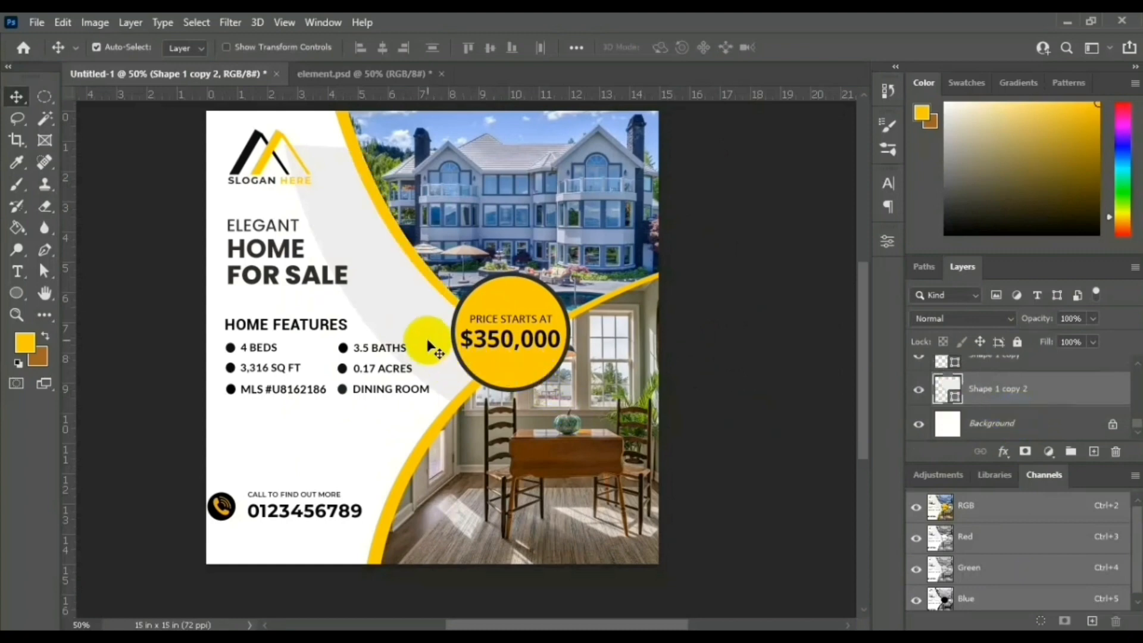
drag(431, 344, 461, 285)
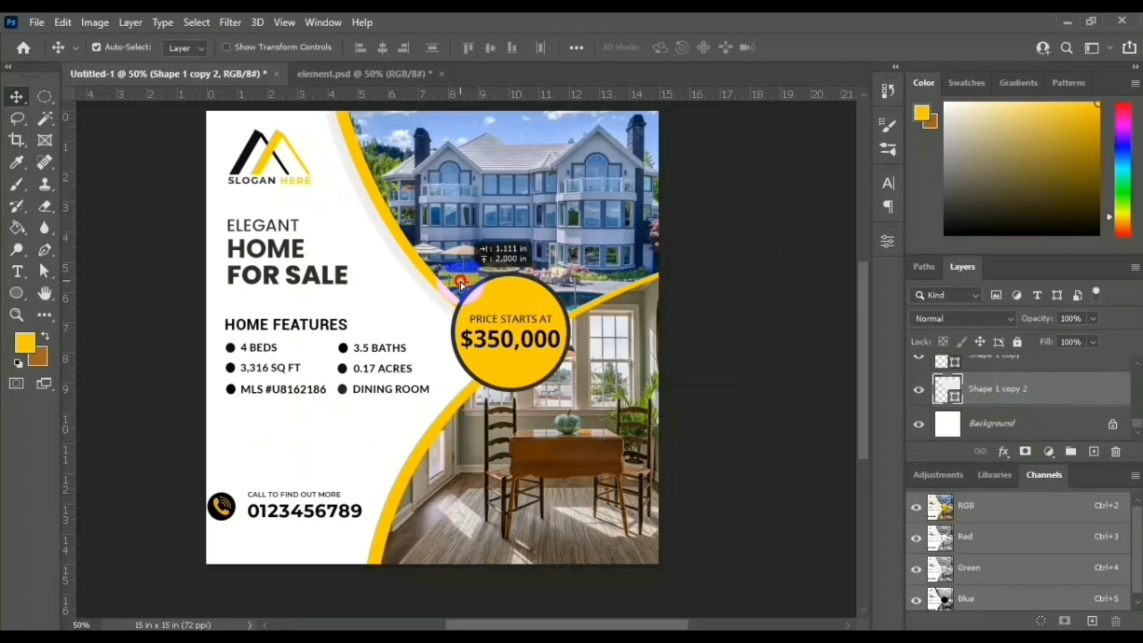
Step: Change the fill of the light-grey house-side band to a slightly darker light grey
double_click(955, 394)
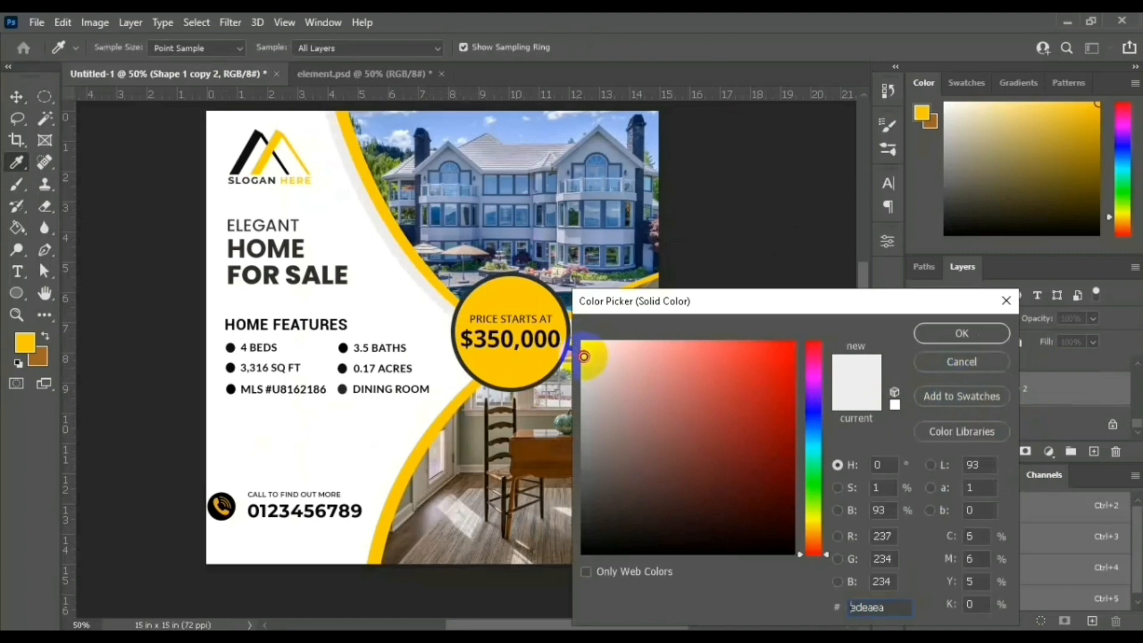
click(963, 332)
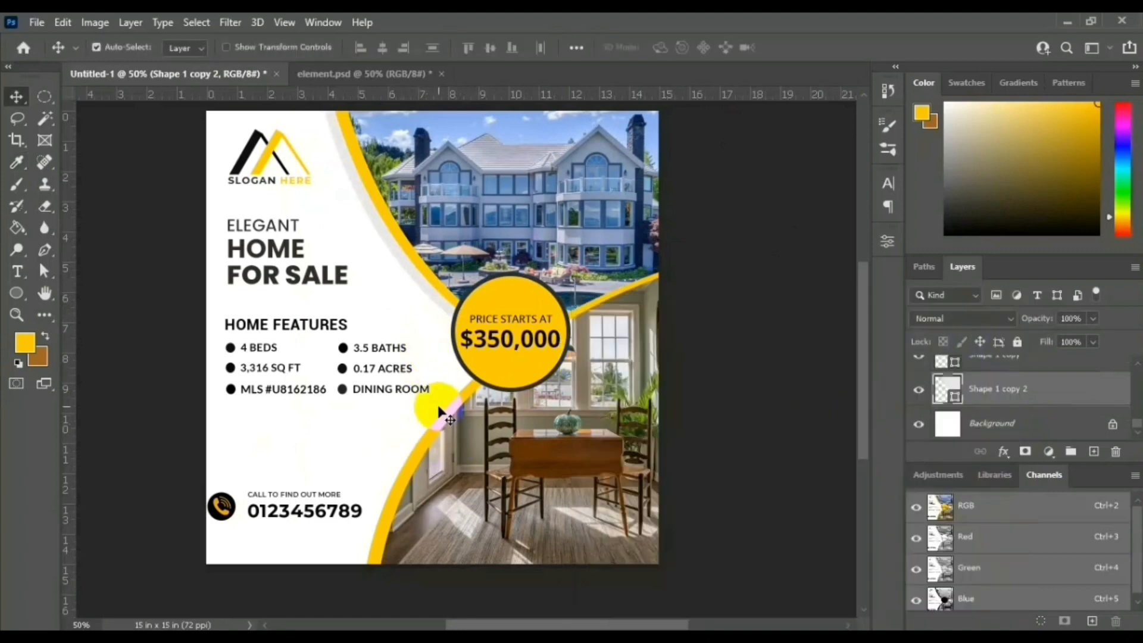
Step: Duplicate the yellow dining-room band toward the contact text and move the copy's layer below Shape 1
drag(443, 414, 341, 413)
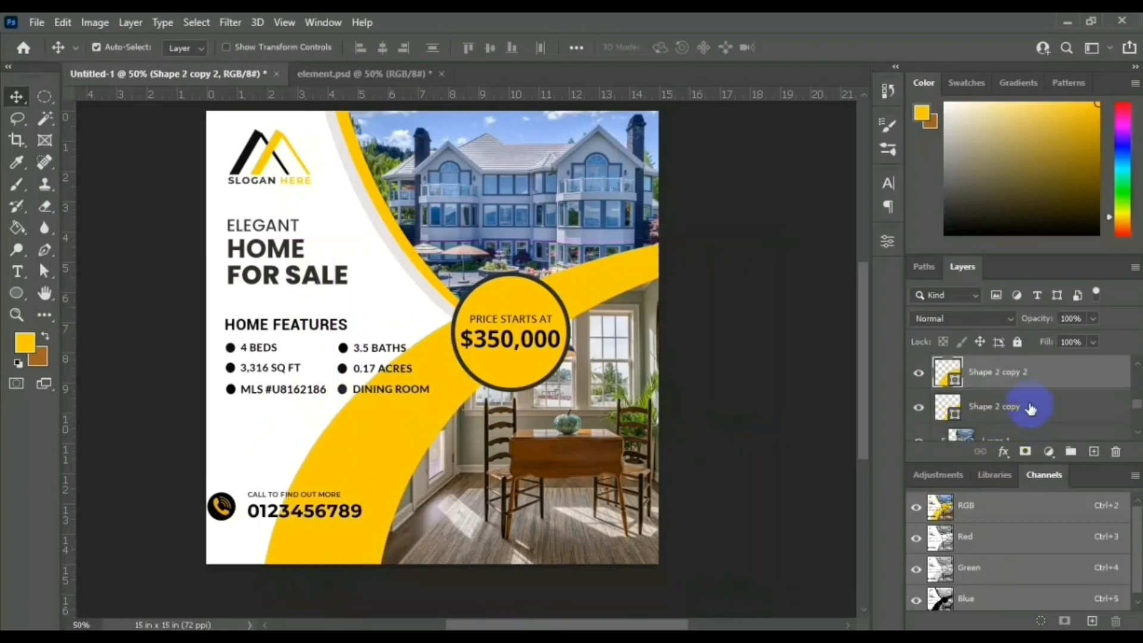
drag(1015, 372, 1016, 428)
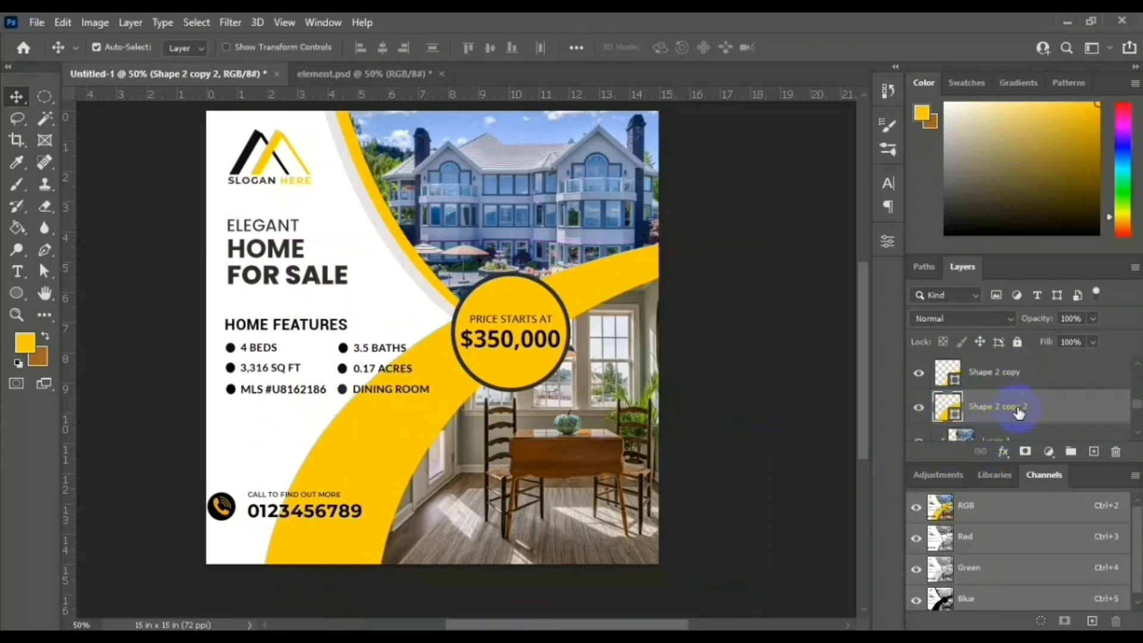
mouse_move(1019, 411)
mouse_down()
mouse_move(1020, 460)
mouse_move(1022, 415)
mouse_move(1016, 430)
mouse_up()
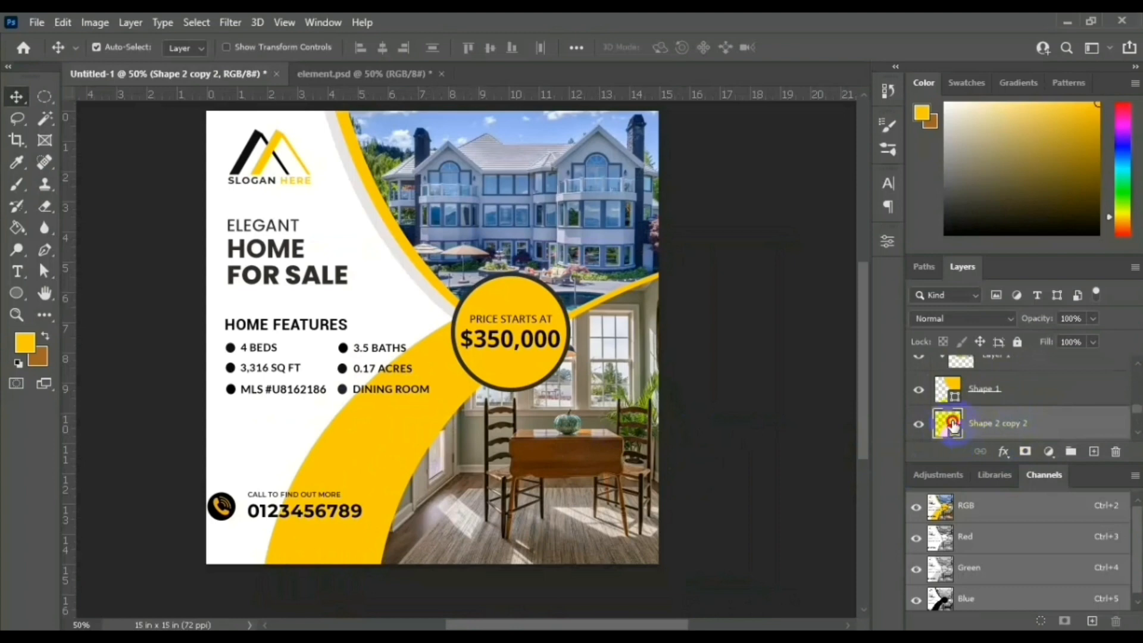
Step: Fill the duplicated dining-room band with the upper band's light grey (#e7e4e4) and shift it toward the photo as a narrow strip beside the yellow
double_click(952, 423)
click(424, 295)
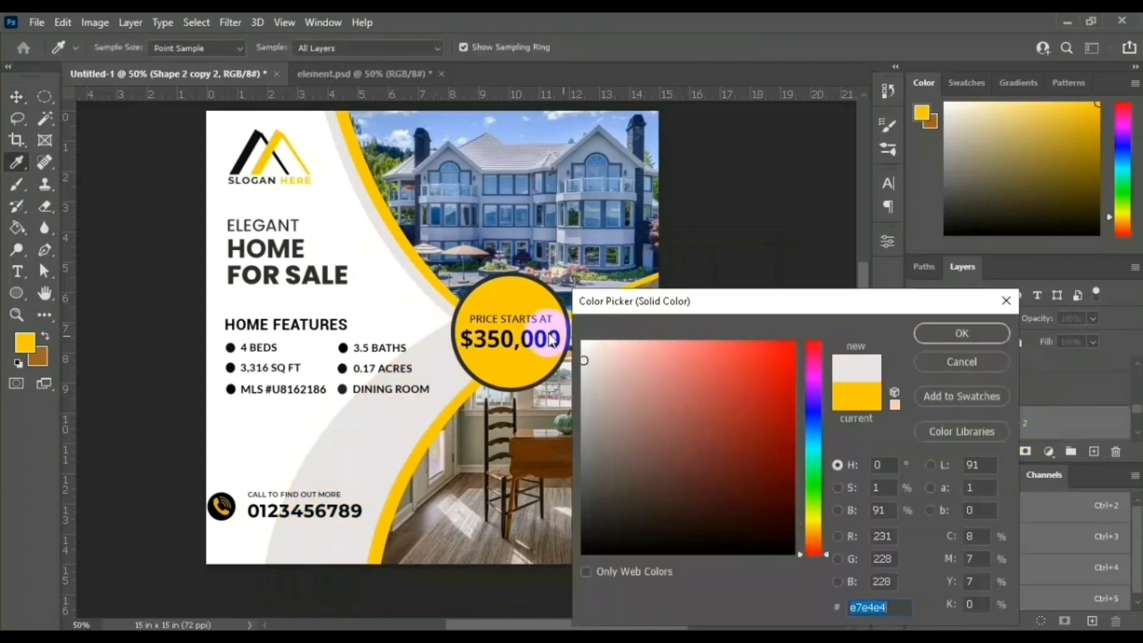
click(934, 334)
key(v)
drag(365, 452, 402, 257)
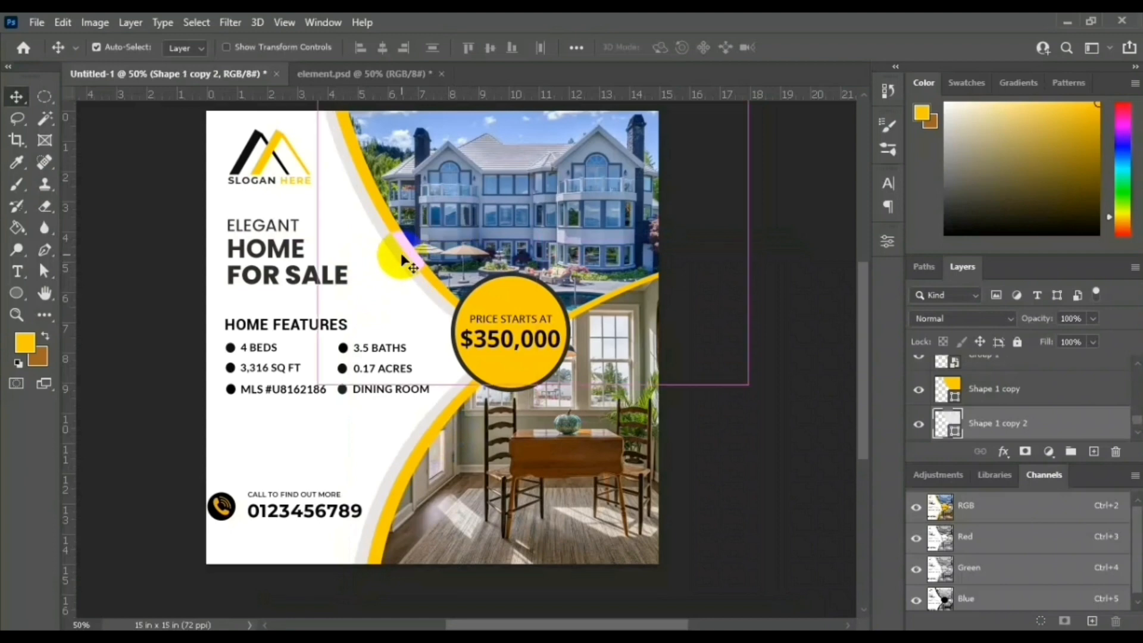
Step: Delete the dark ring behind the yellow price circle and add a Stroke effect to the circle's layer, Ellipse 1
click(517, 296)
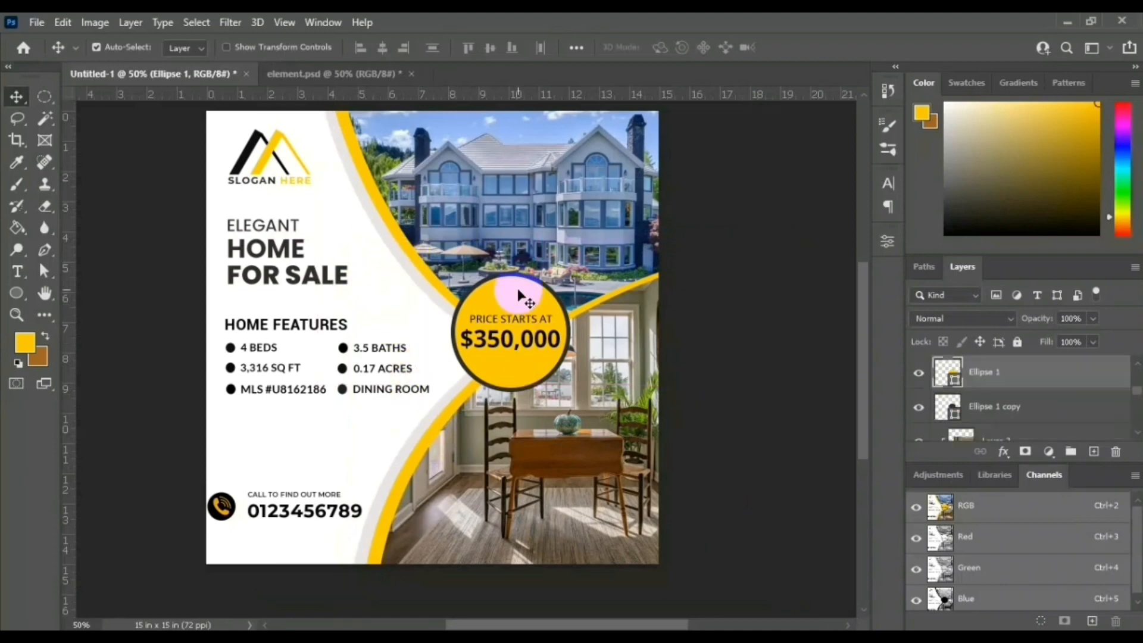
key(Delete)
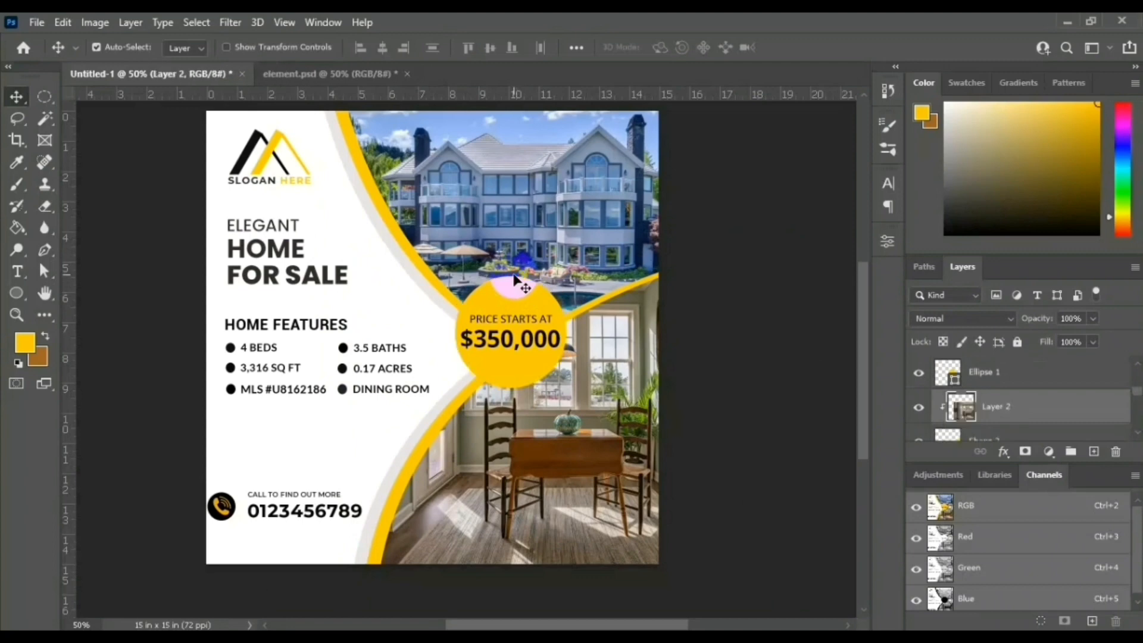
click(513, 287)
right_click(1026, 362)
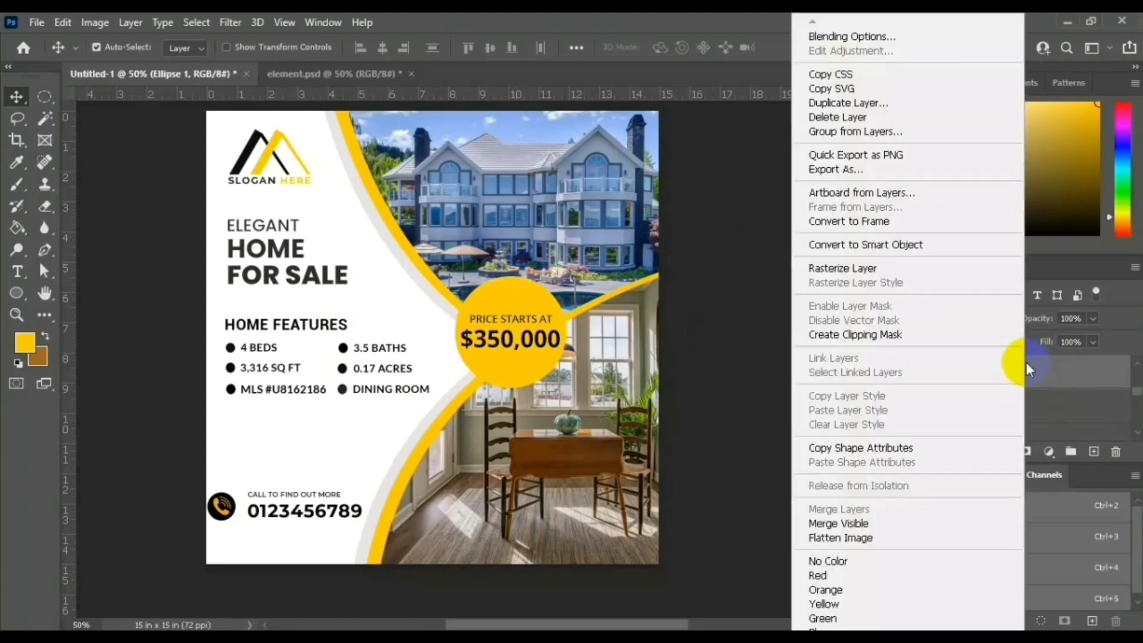
click(1039, 385)
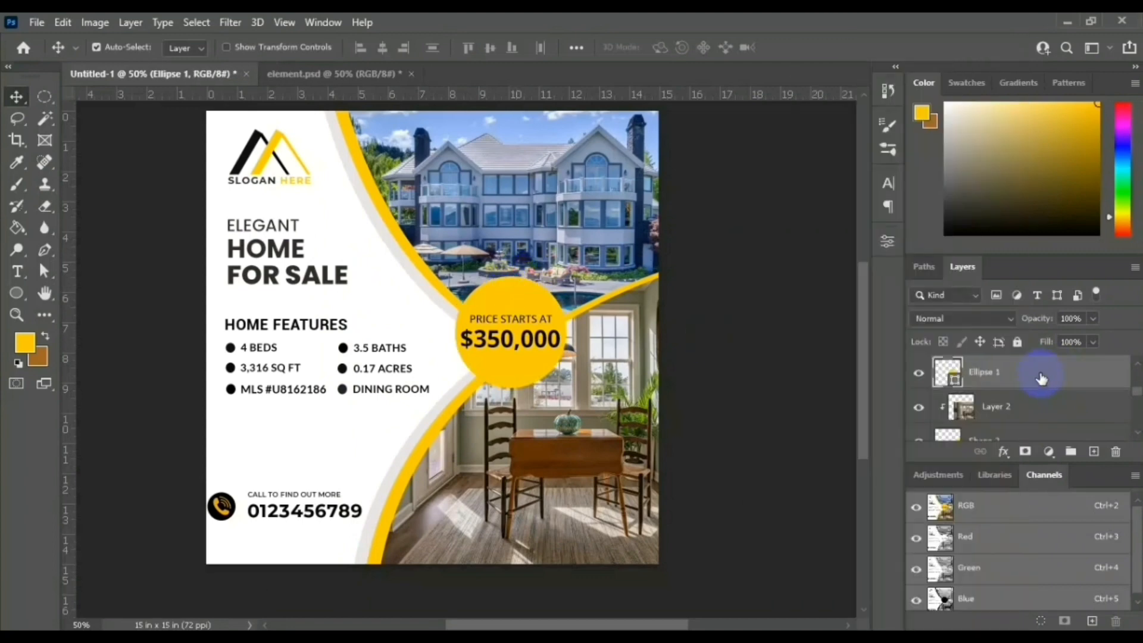
double_click(1041, 379)
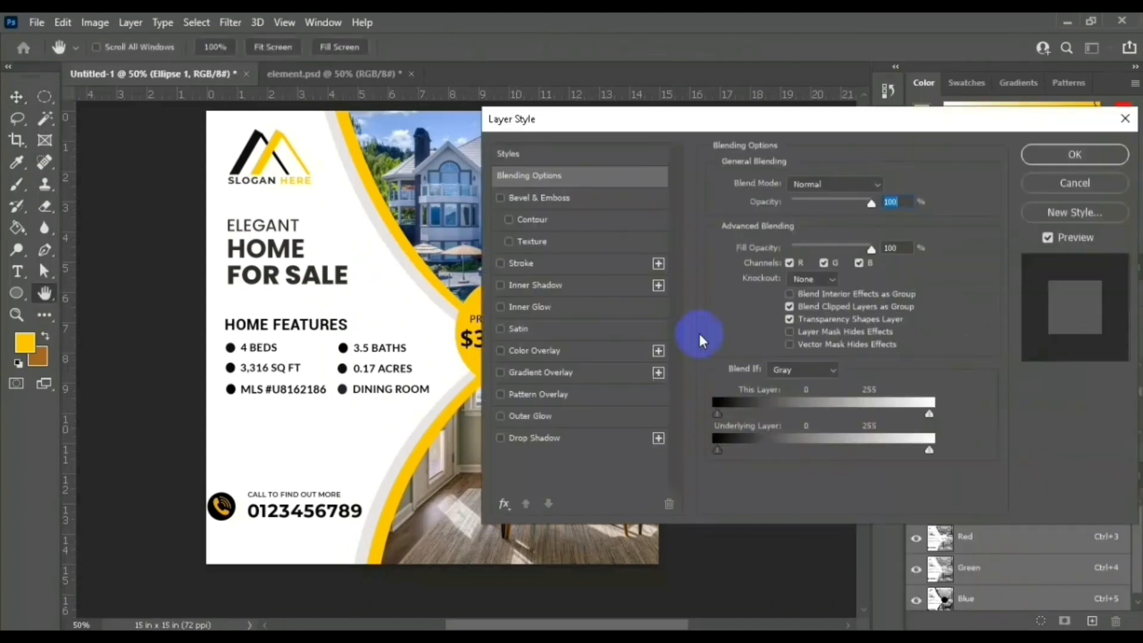
click(499, 263)
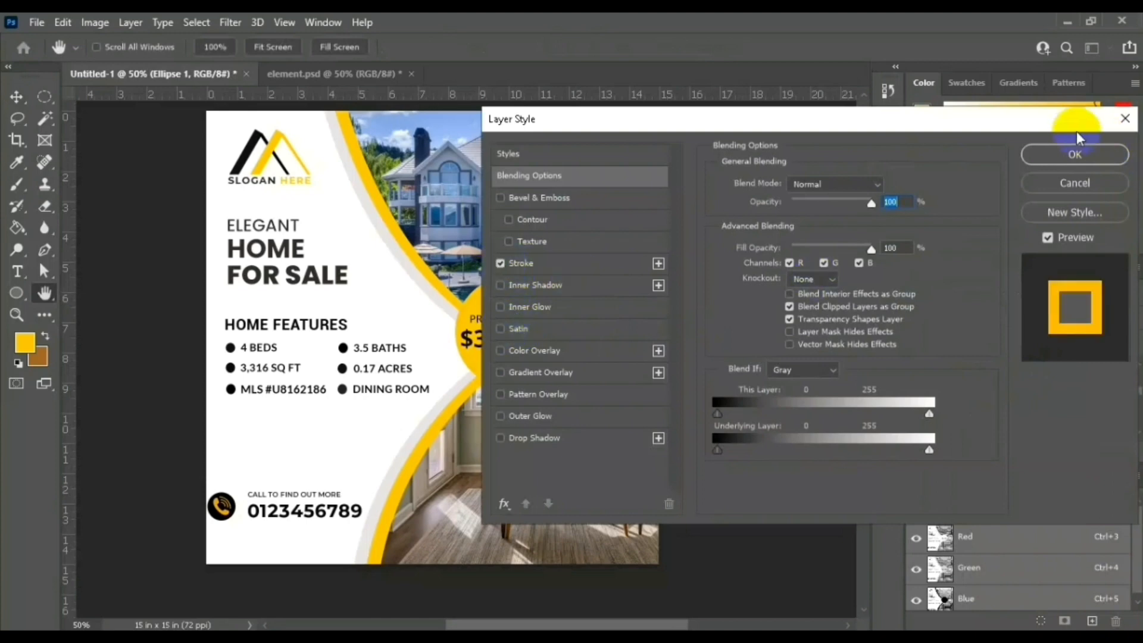
click(1071, 150)
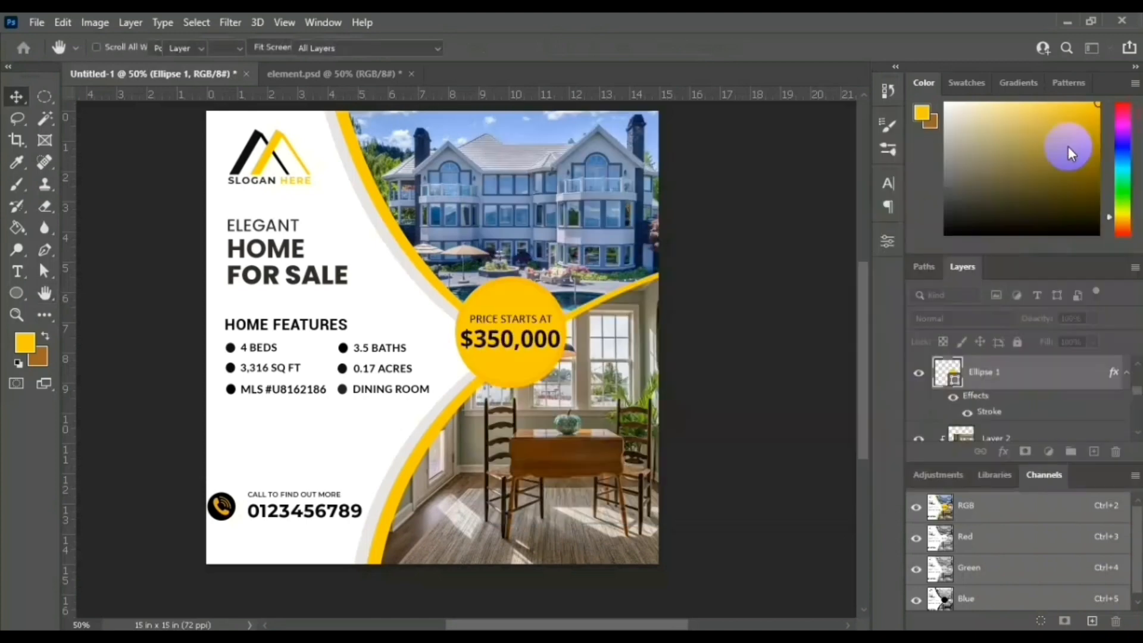
Step: Change the price circle's stroke colour to white (#ffffff), fine-tune the stroke size and apply the effect
double_click(983, 397)
click(754, 304)
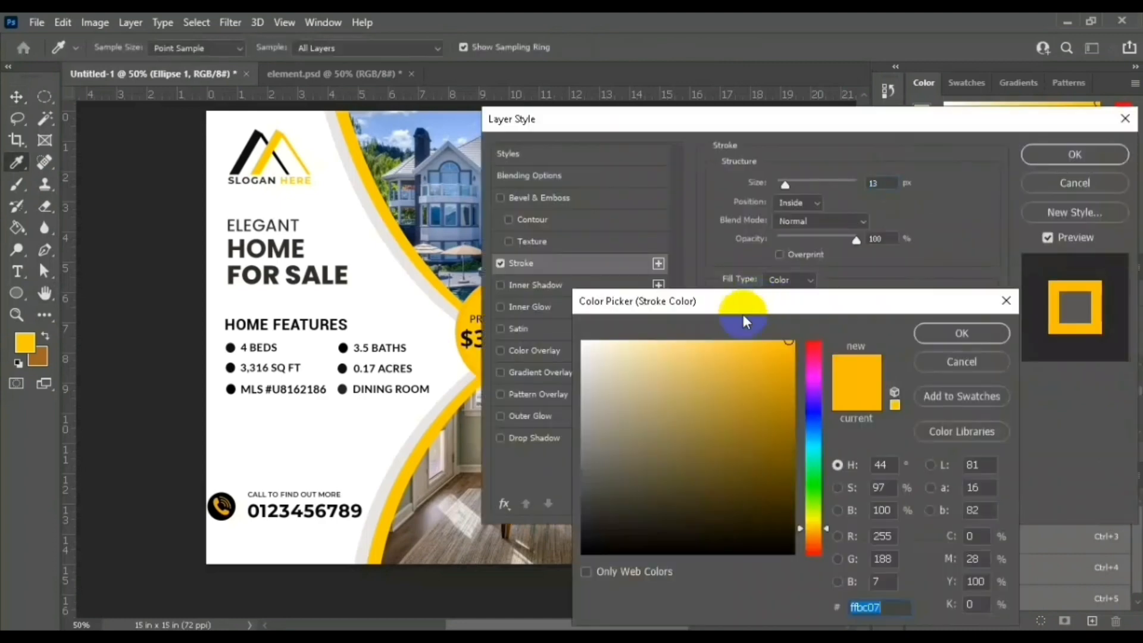
click(583, 341)
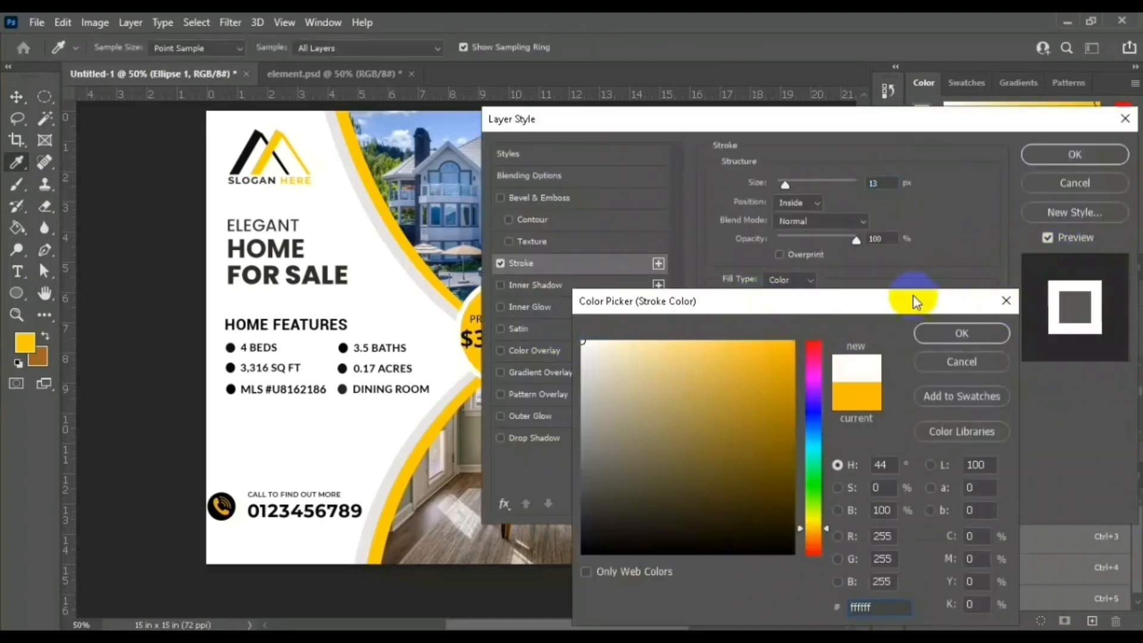
click(952, 328)
drag(818, 127, 864, 67)
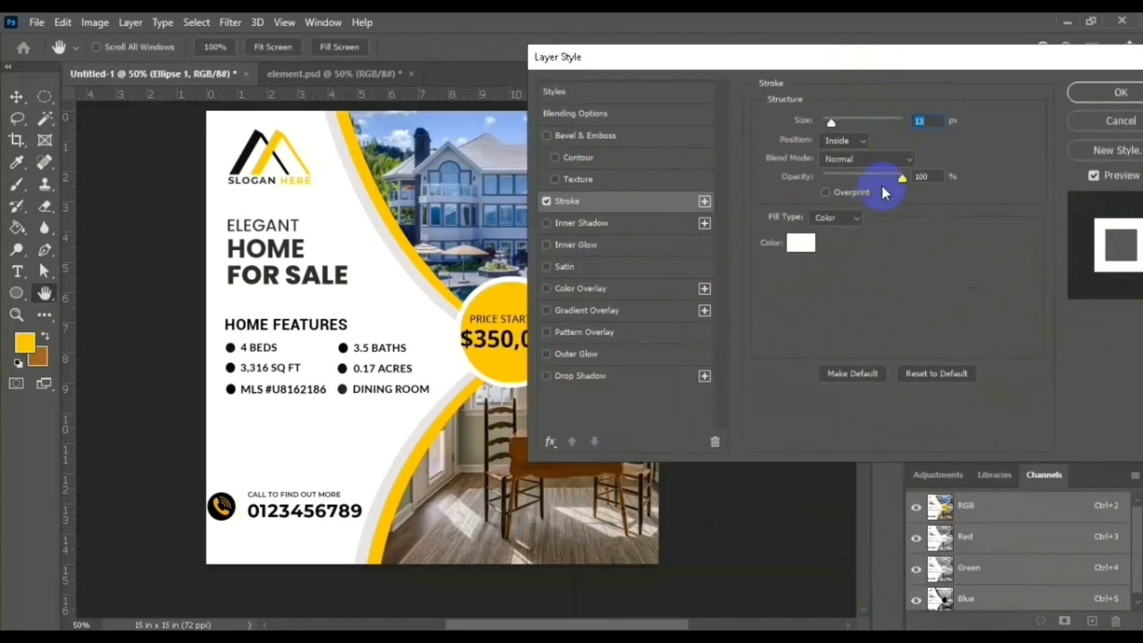
mouse_move(831, 120)
mouse_down()
mouse_move(875, 121)
mouse_move(821, 120)
mouse_move(833, 127)
mouse_up()
click(1107, 94)
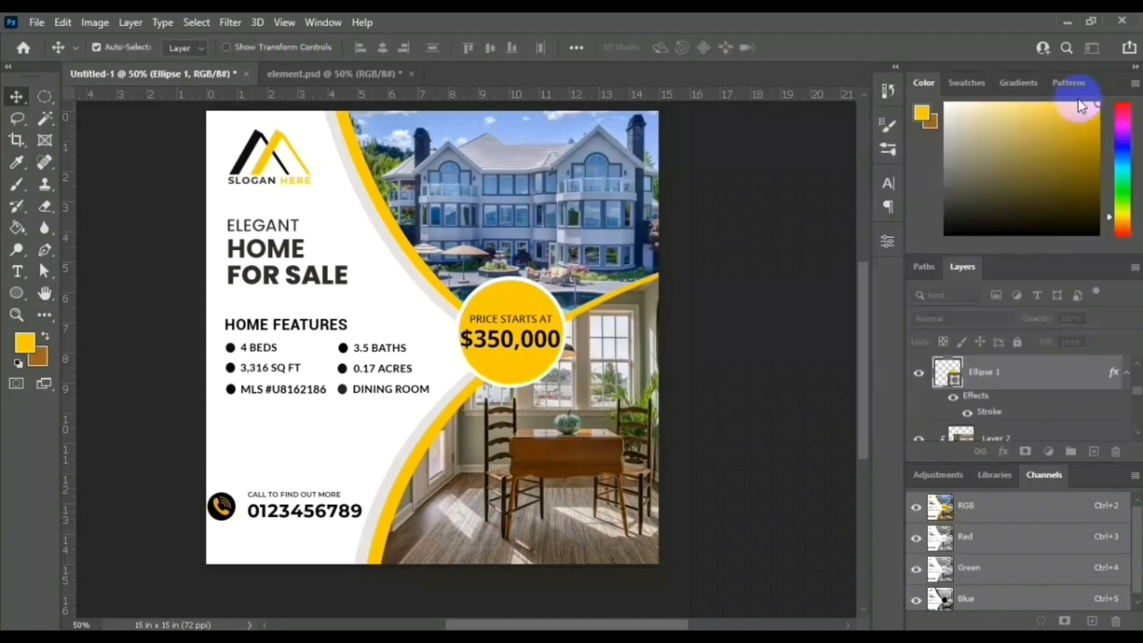
Step: Set the $350,000 price text's size to 52.7 pt and recentre it beneath PRICE STARTS AT in the yellow circle
click(532, 348)
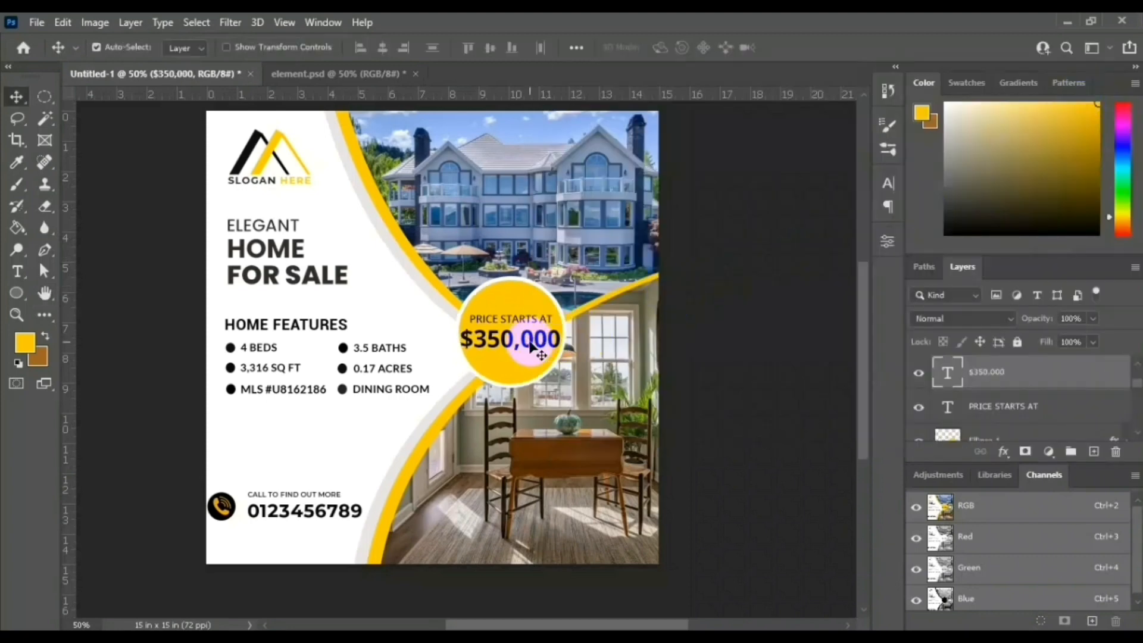
click(887, 242)
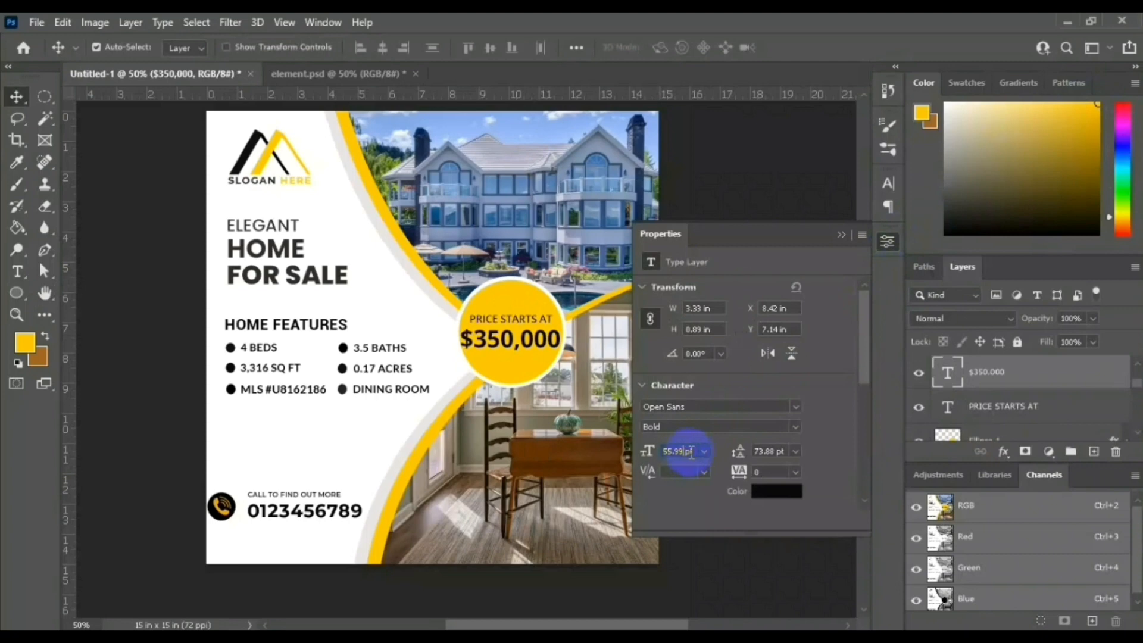
drag(691, 453, 681, 459)
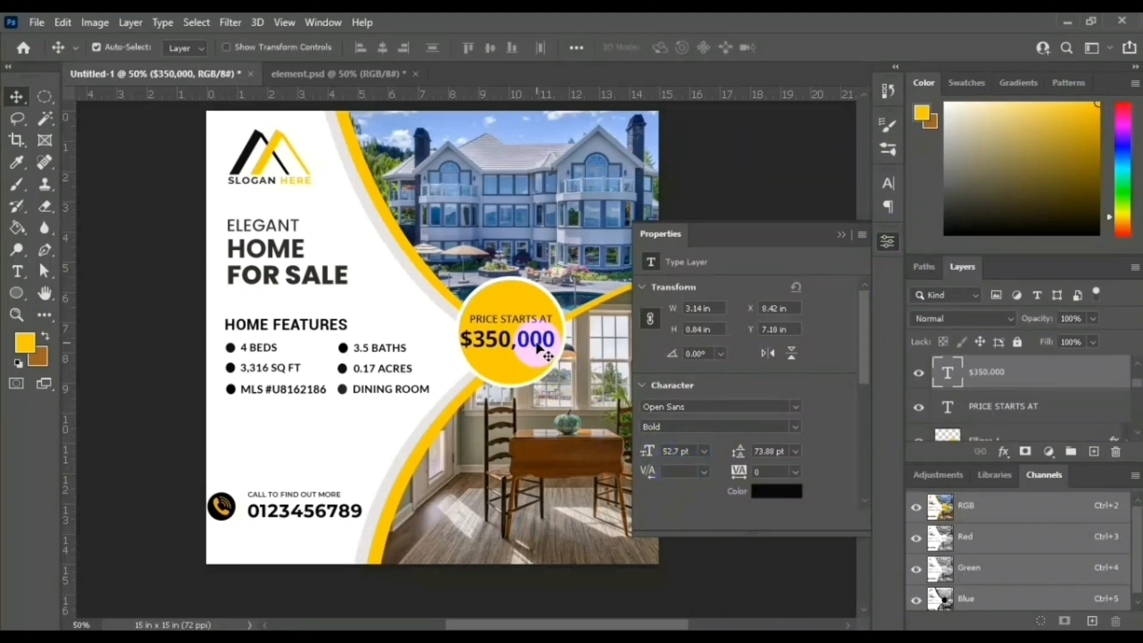
drag(537, 348, 539, 321)
click(541, 321)
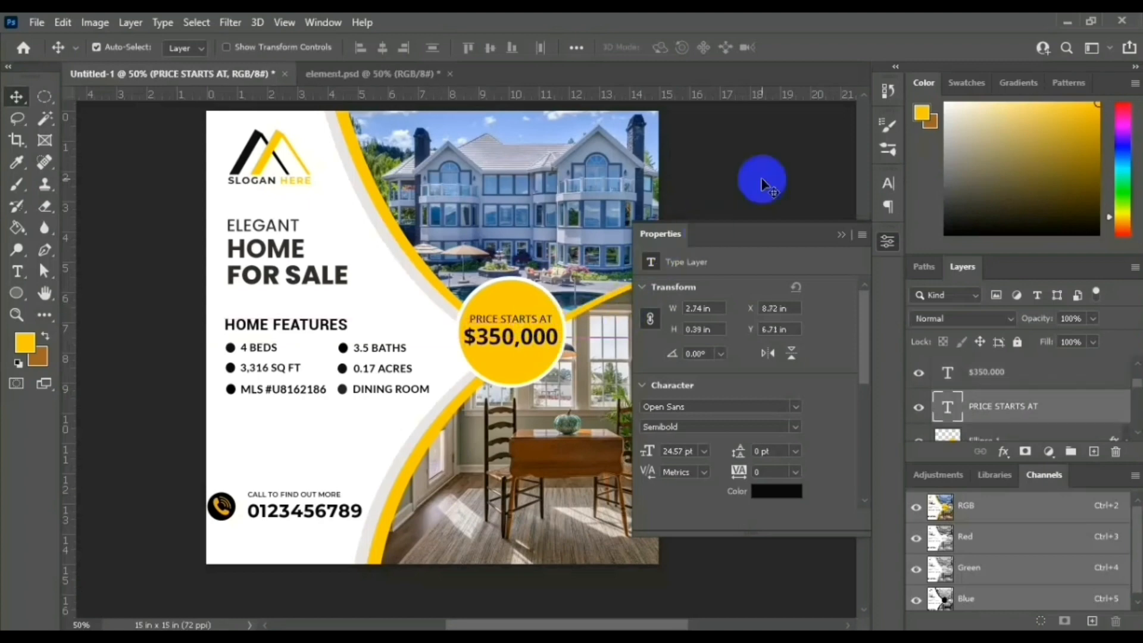
click(840, 235)
click(763, 209)
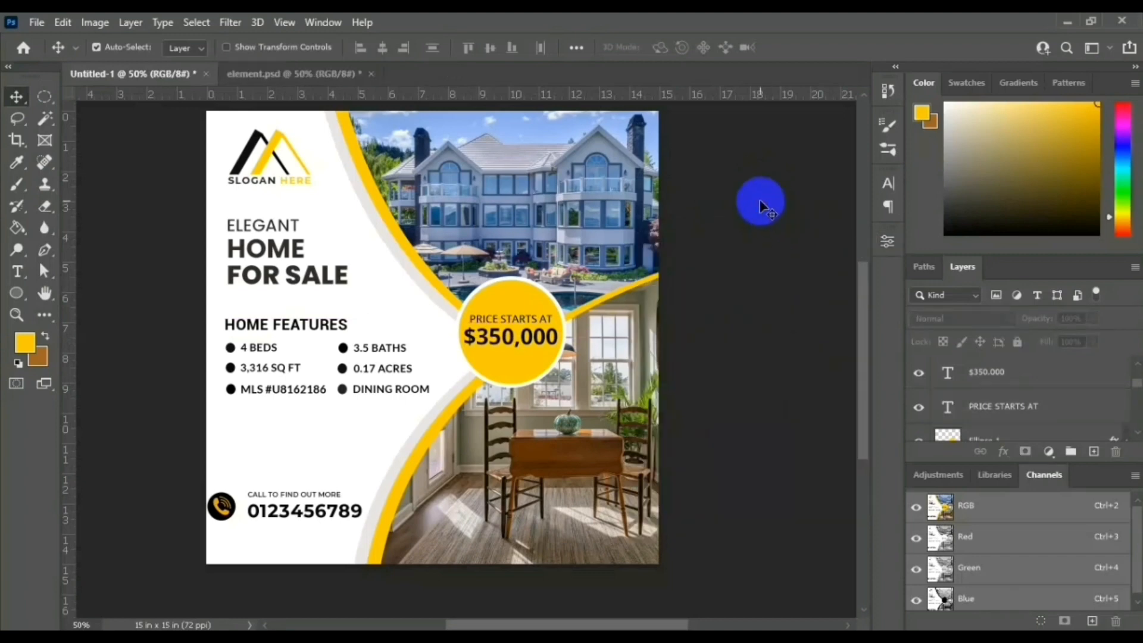
Step: Move the contact block slightly inward and scale it to 89.68% so its icon lines up with the heading and features
click(221, 508)
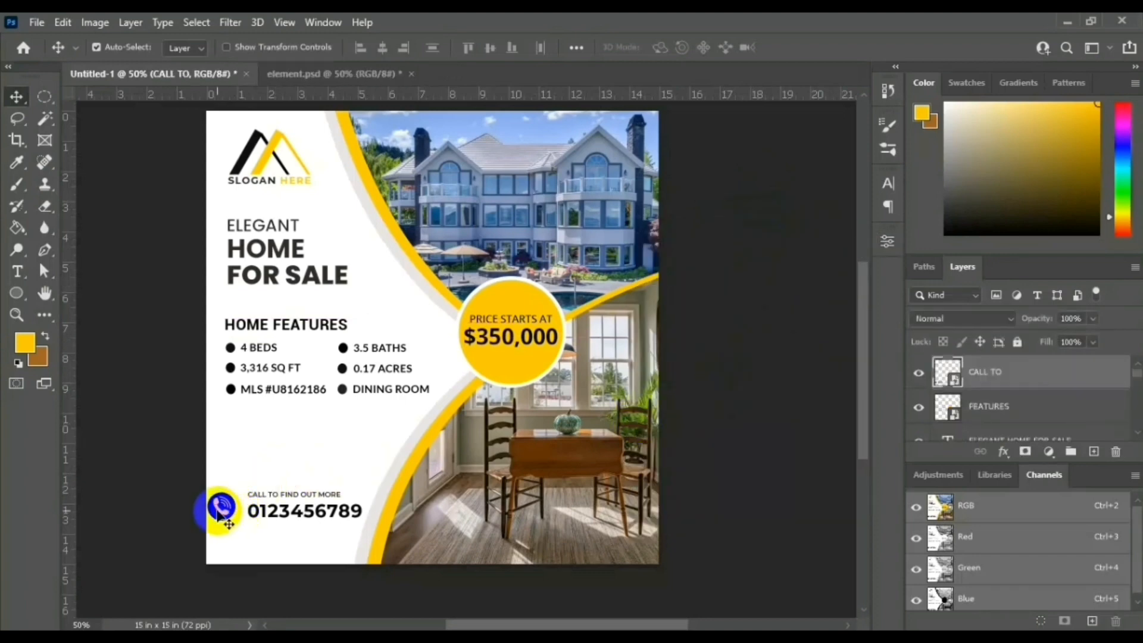
mouse_move(219, 513)
mouse_down()
mouse_move(235, 512)
mouse_move(222, 513)
mouse_up()
key(ctrl+t)
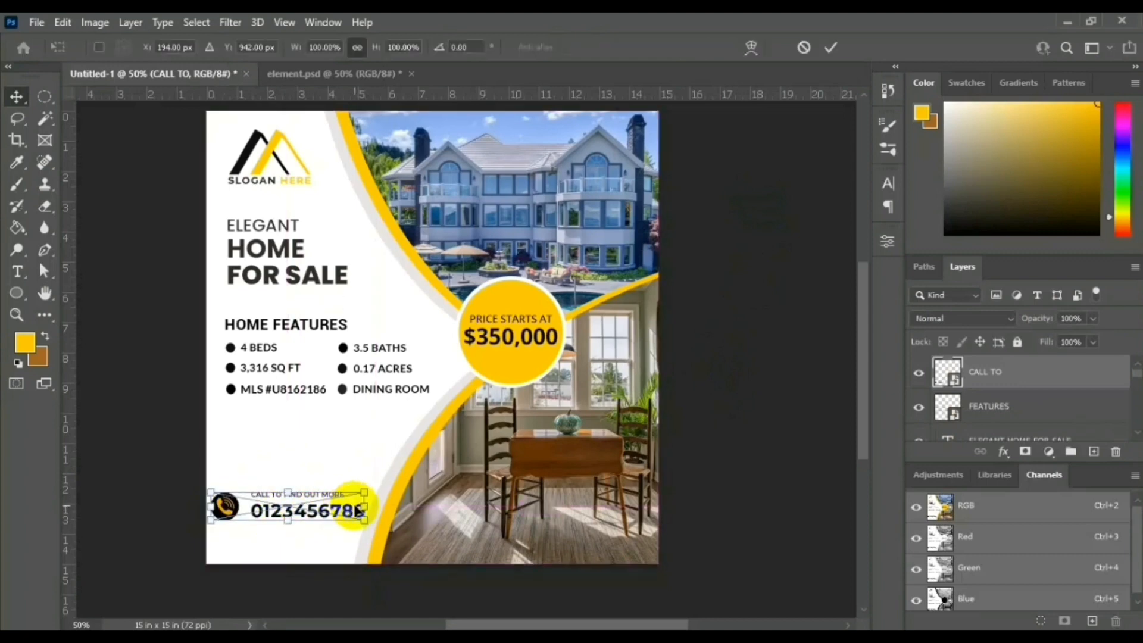
drag(364, 507, 325, 504)
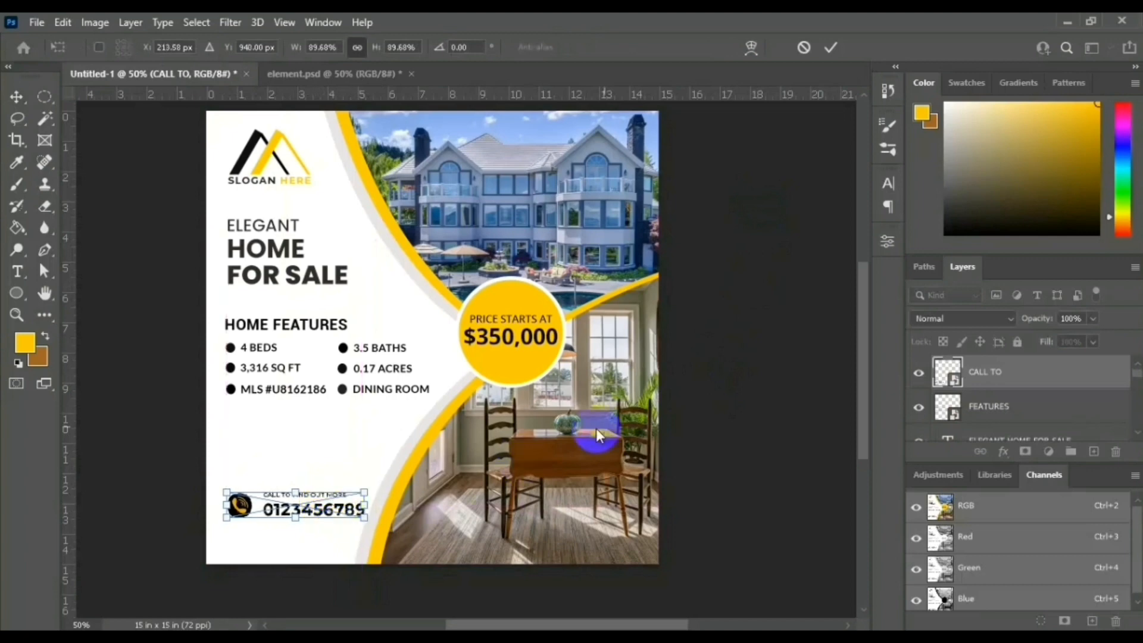
click(16, 96)
click(440, 511)
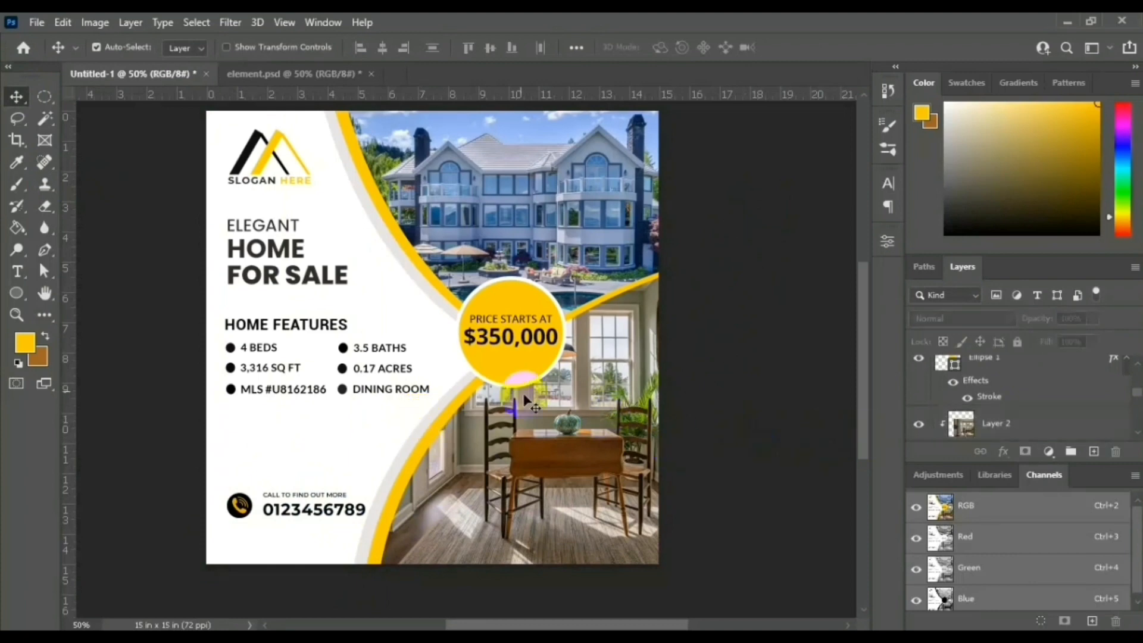
Step: Select the dining-room photo with its shape, yellow band and light-grey band and shift them together down and away from the text
click(455, 384)
drag(480, 398, 468, 401)
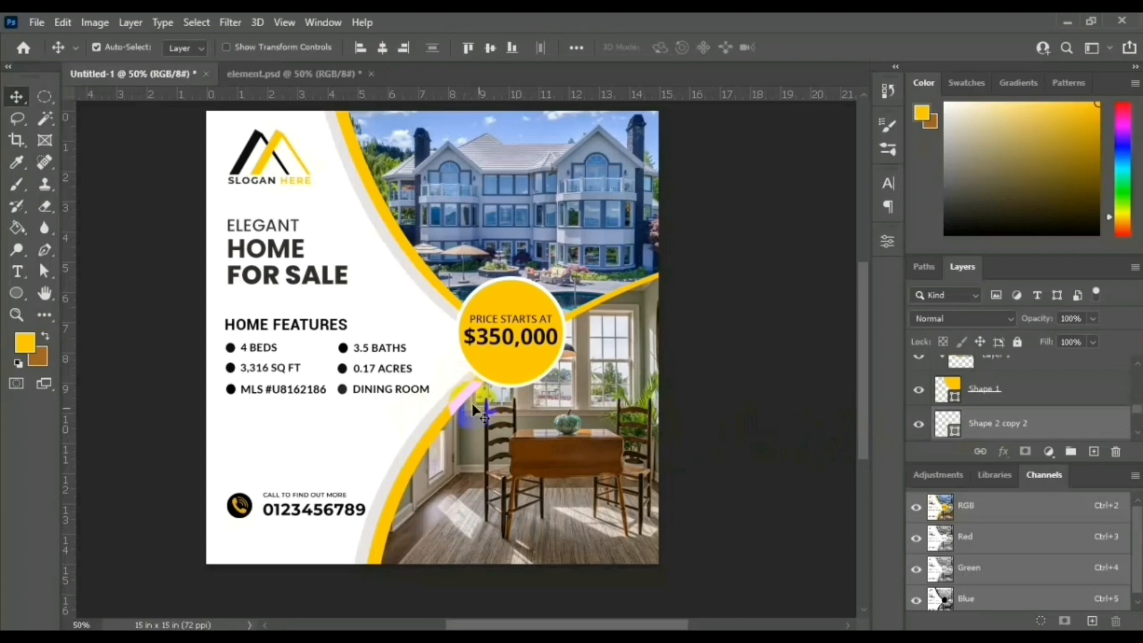
scroll(992, 411, down, 1)
scroll(993, 410, down, 1)
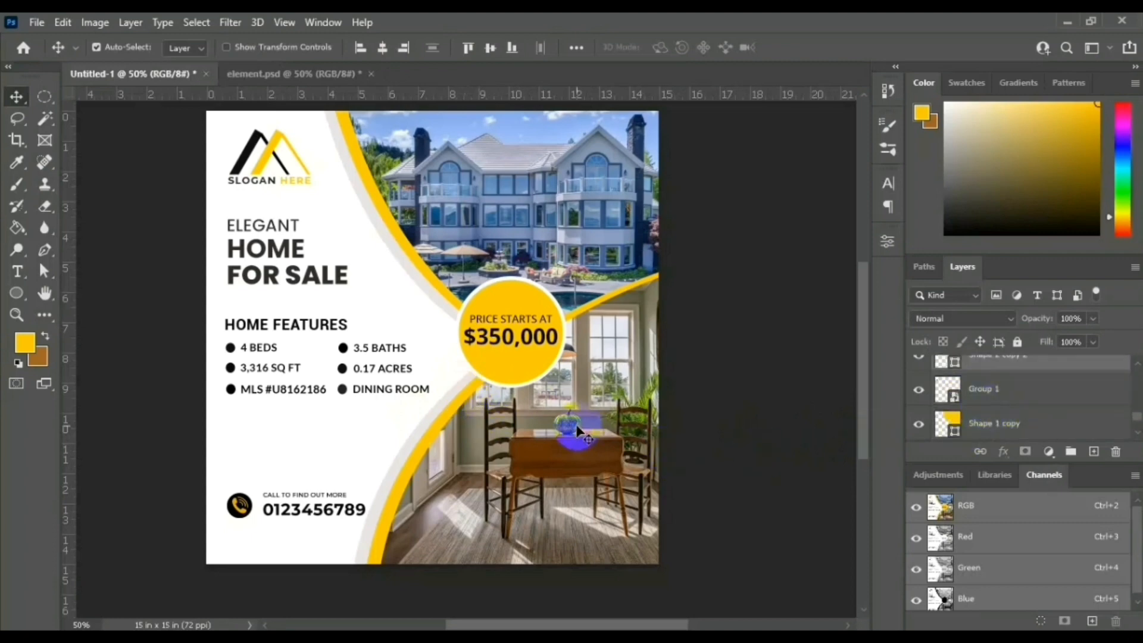
click(605, 402)
ctrl+click(982, 410)
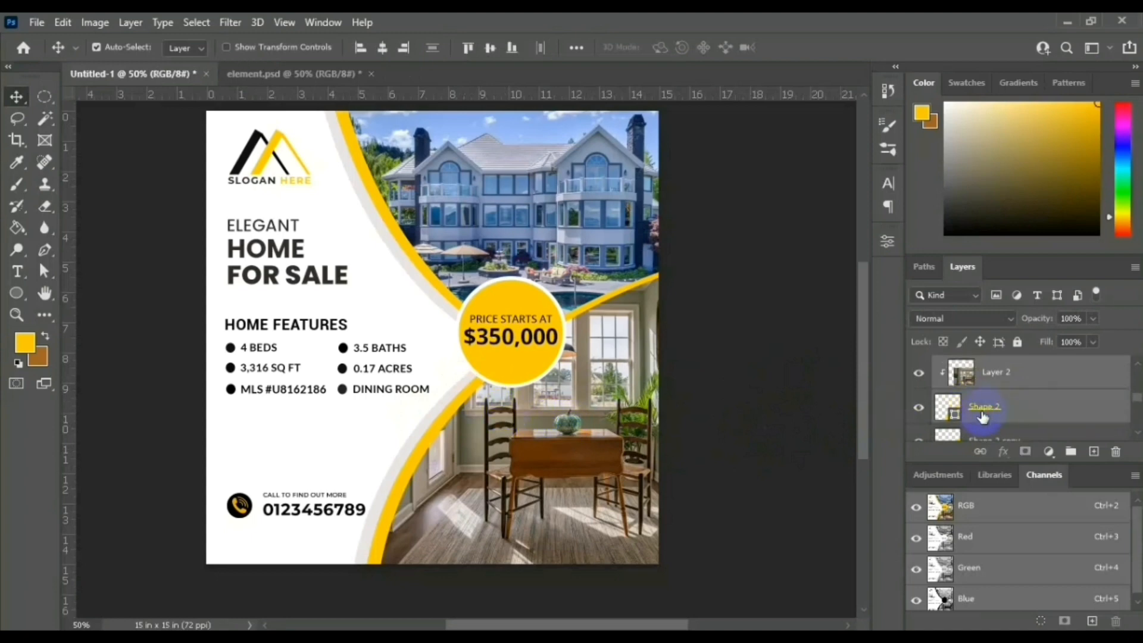
drag(474, 396, 507, 434)
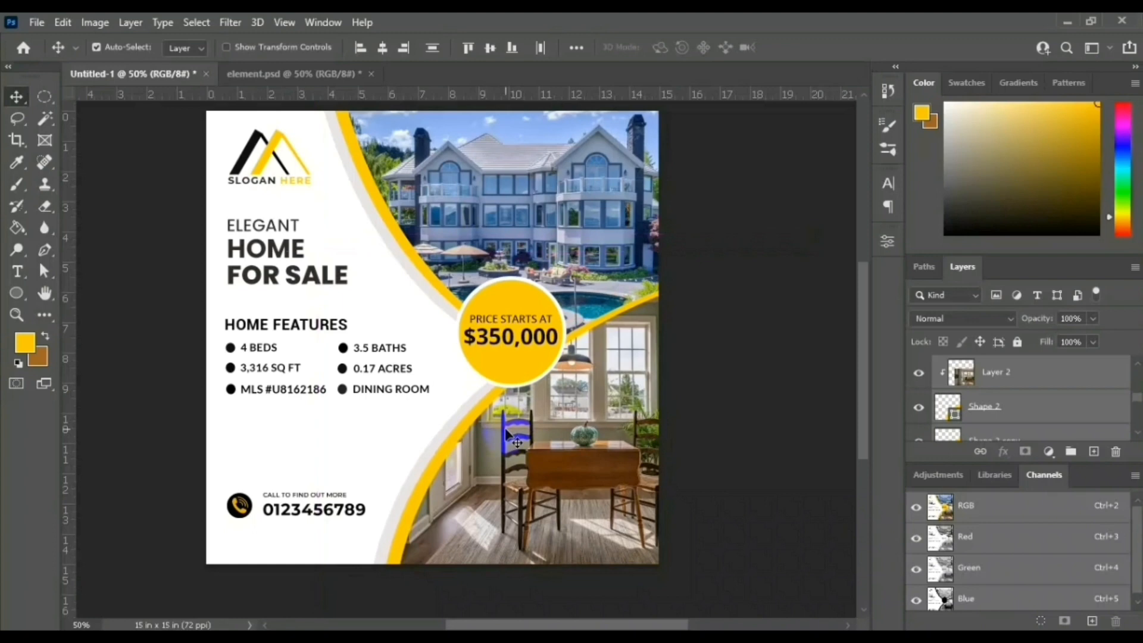
key(ctrl+t)
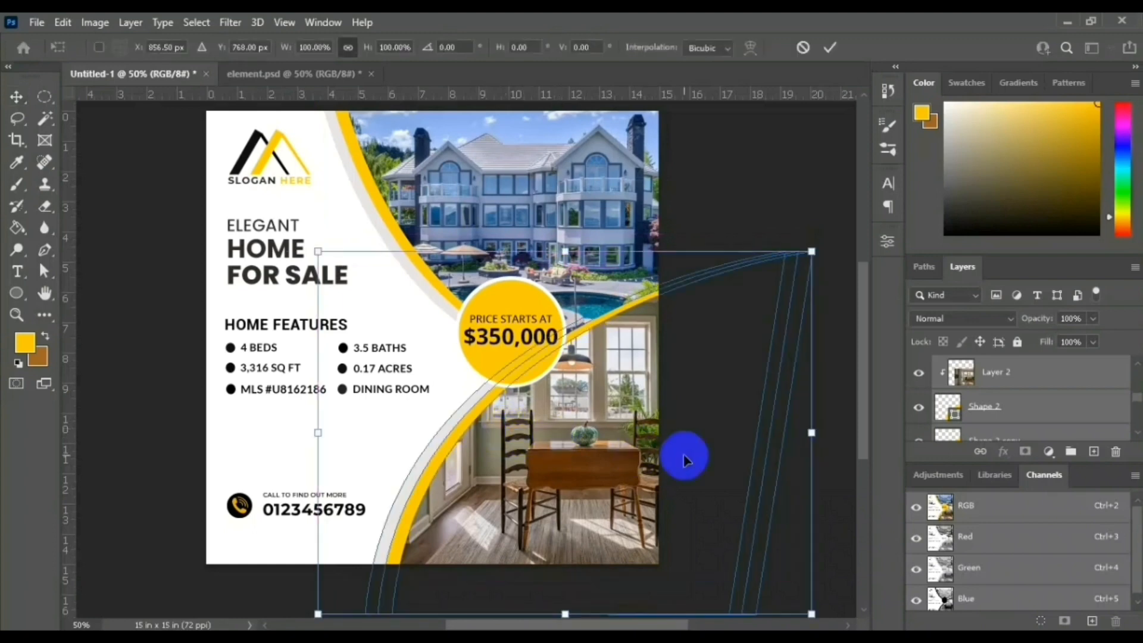
scroll(719, 442, up, 1)
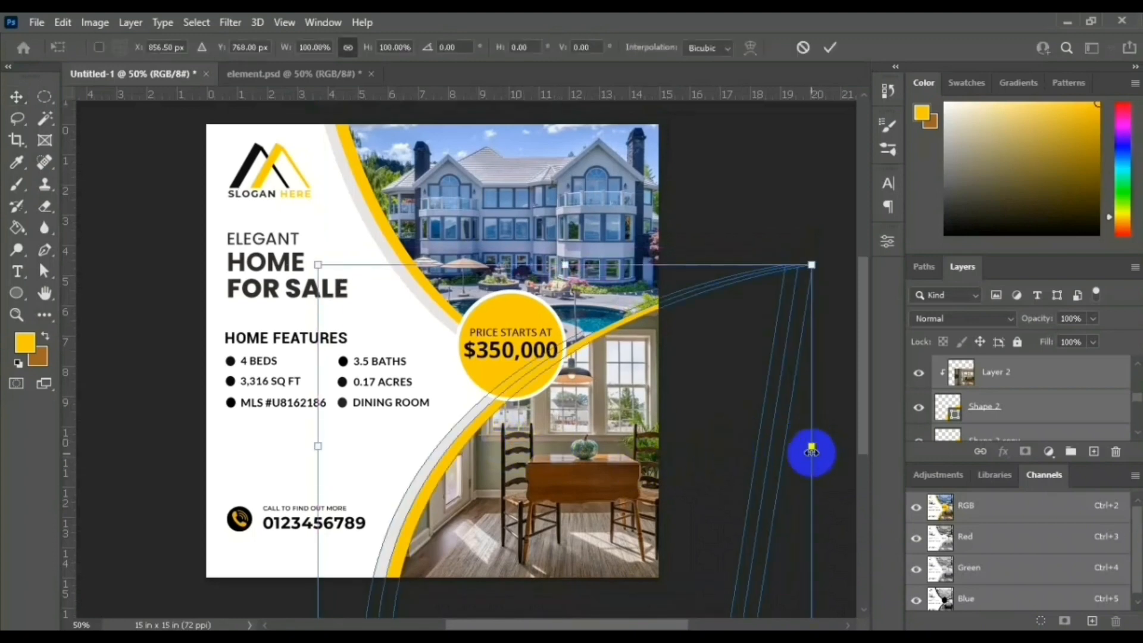
click(14, 95)
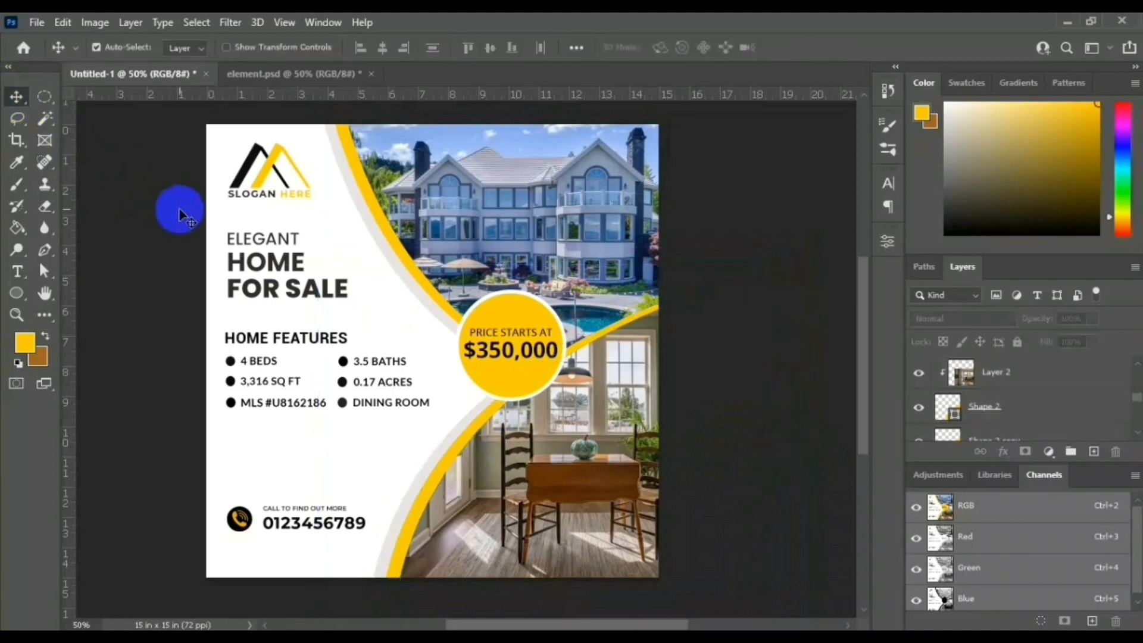
Step: Shift the dining-room photo's yellow band and the light-grey strip behind it closer to the photo, narrowing both
click(436, 472)
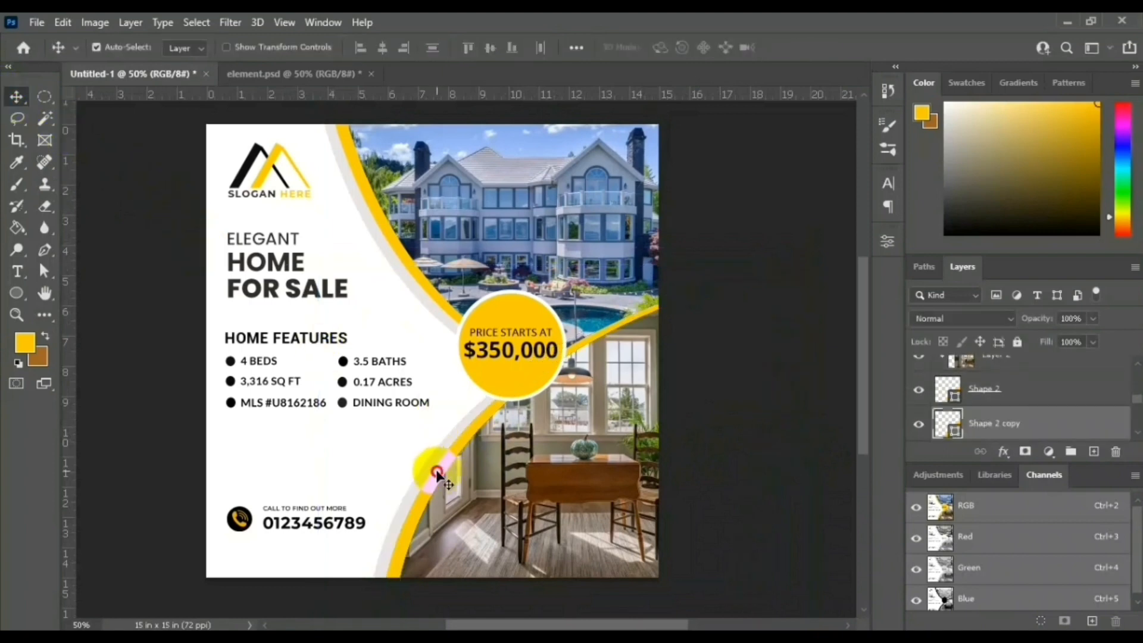
drag(437, 473, 450, 466)
key(ctrl)
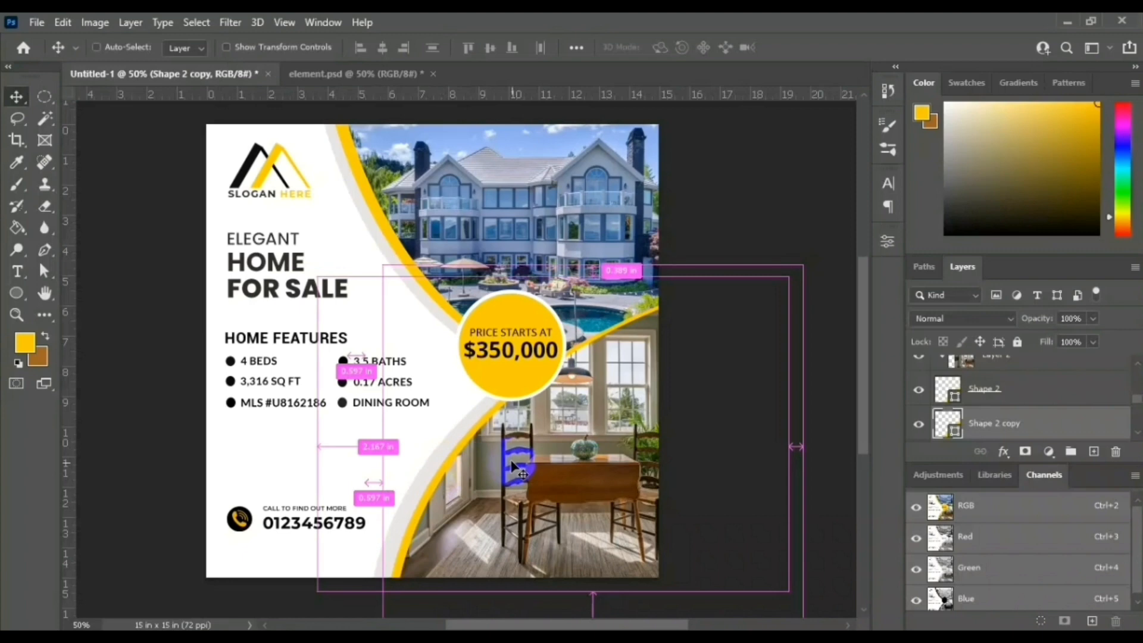
key(ctrl+plus)
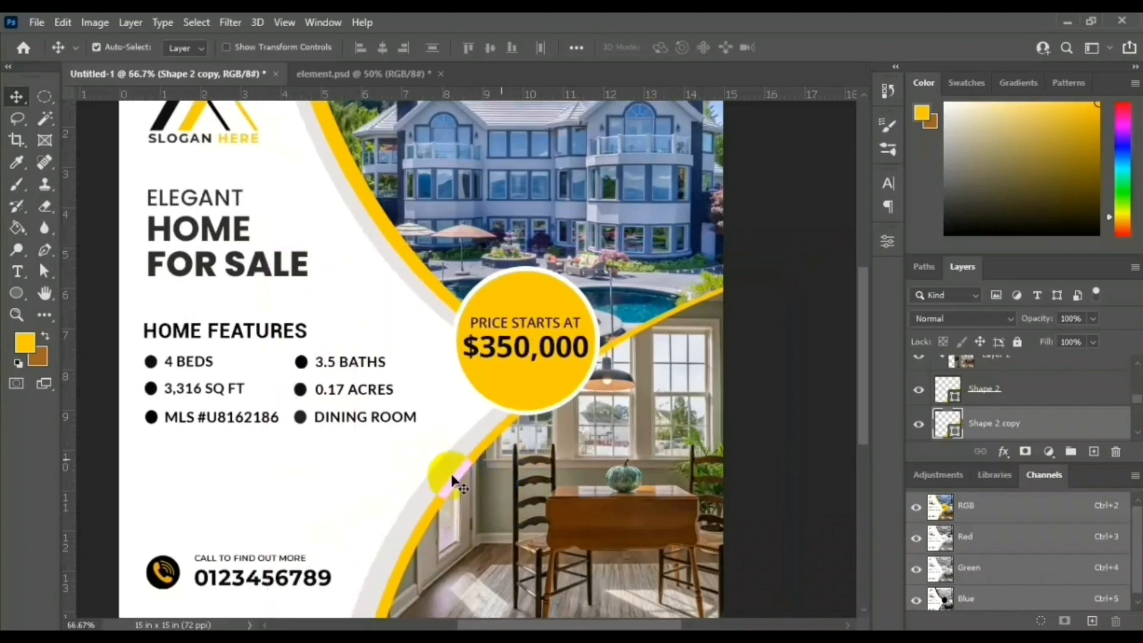
drag(452, 481, 446, 480)
drag(453, 476, 454, 467)
scroll(441, 471, down, 3)
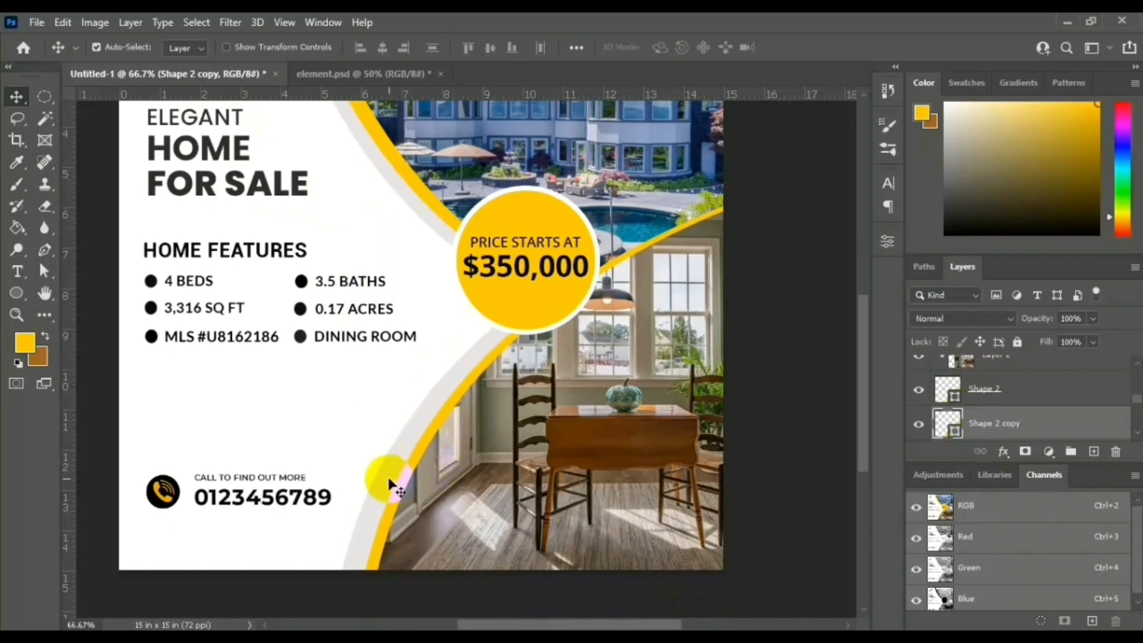
mouse_move(383, 478)
mouse_down()
mouse_move(398, 478)
mouse_move(391, 471)
mouse_up()
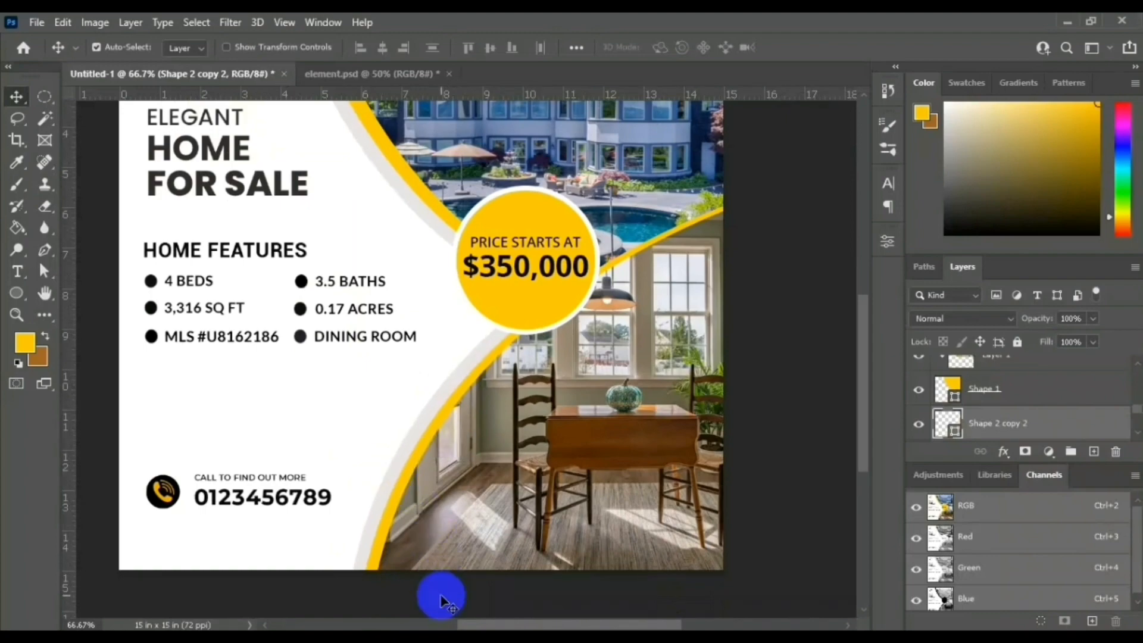
click(442, 600)
Step: Select the yellow price circle with its two text lines and move them together over the point where the bands meet
scroll(483, 497, up, 5)
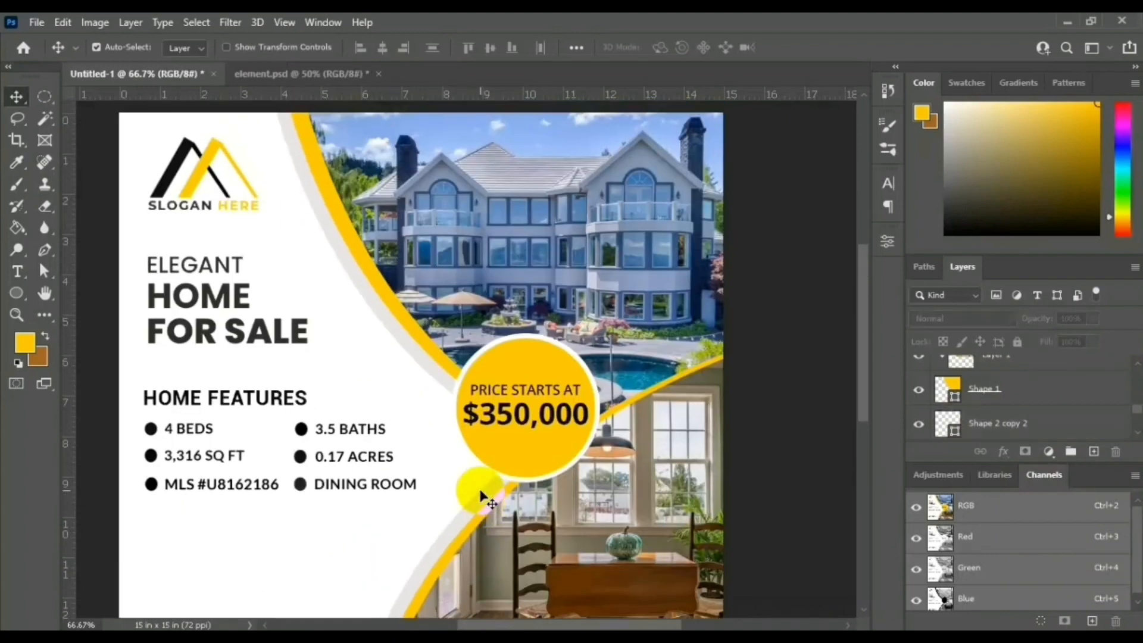
scroll(483, 497, up, 1)
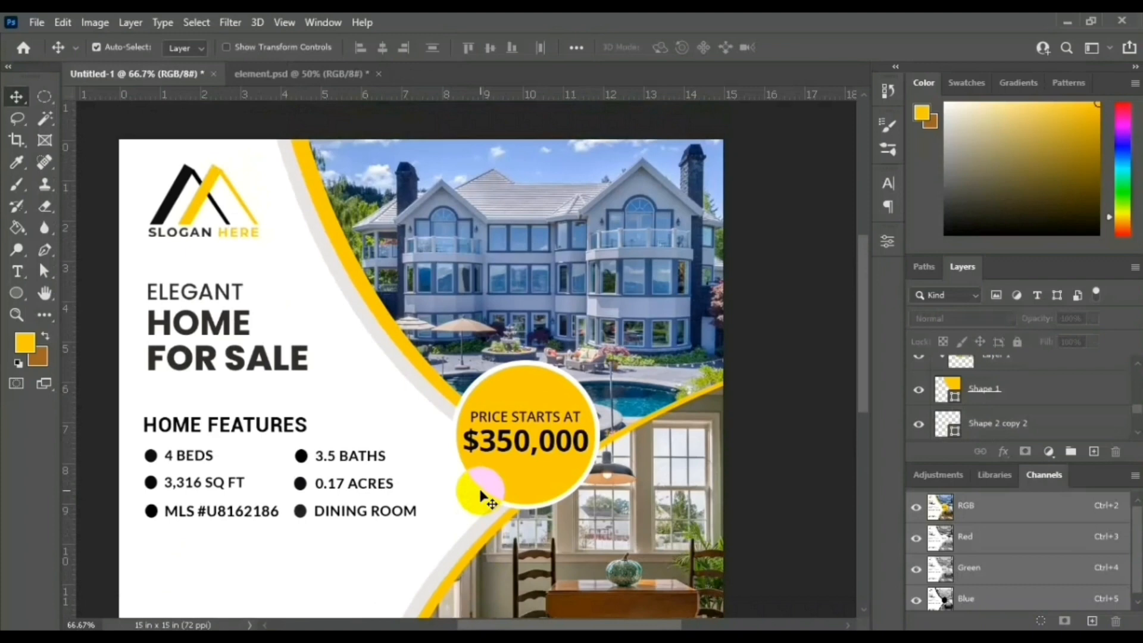
drag(482, 494, 453, 394)
click(515, 470)
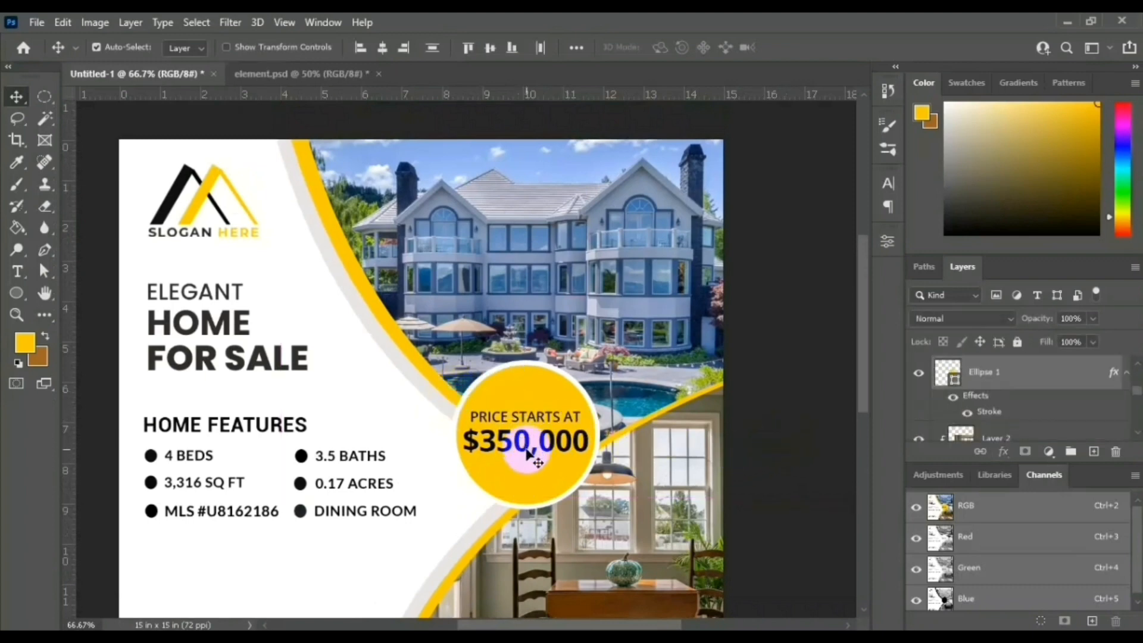
drag(525, 446, 570, 466)
click(793, 397)
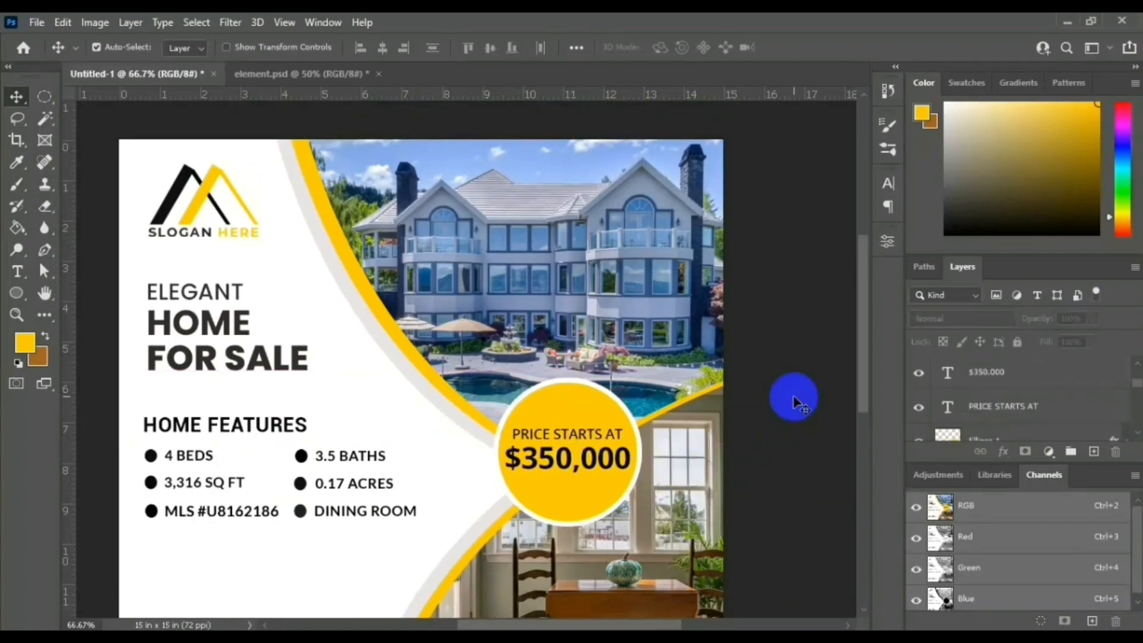
Step: Move the HOME FEATURES block down, leaving more space below the heading and aligning it with the heading's left edge
scroll(392, 432, down, 3)
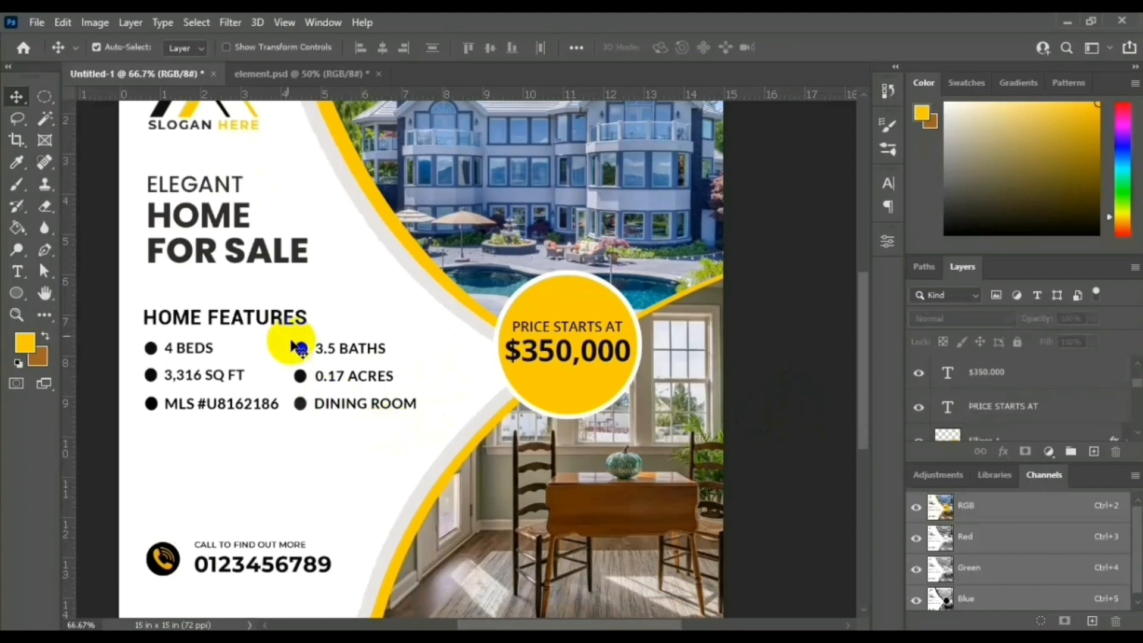
click(238, 317)
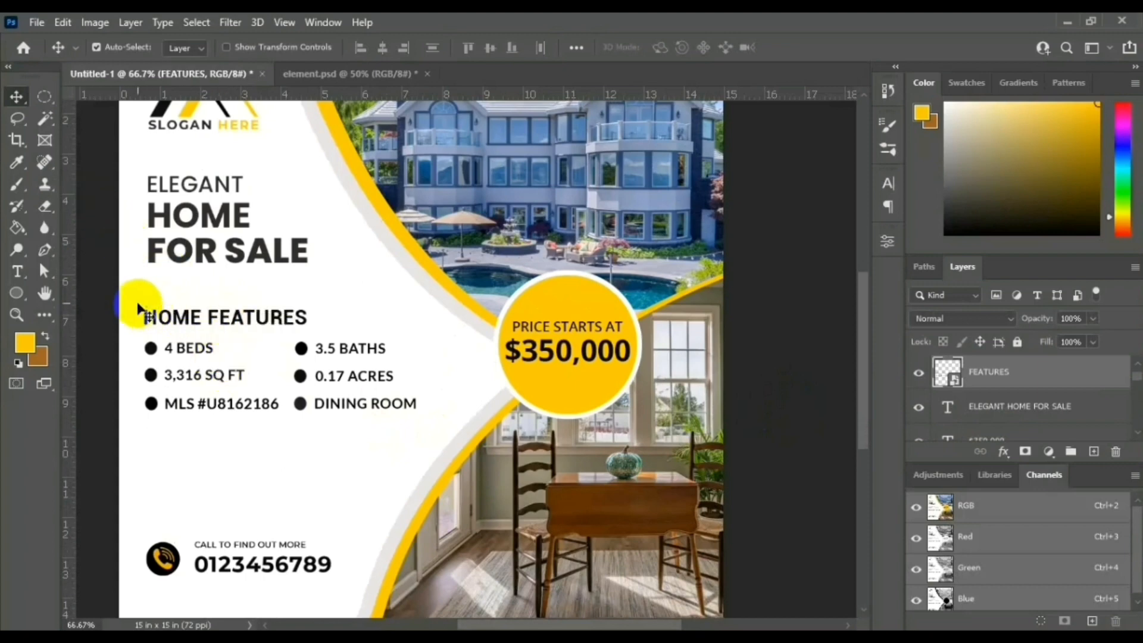
click(120, 294)
click(196, 313)
drag(197, 317, 197, 364)
Step: Scale the ELEGANT HOME FOR SALE heading to 134.18% and shift it slightly down between the logo and the features
click(187, 220)
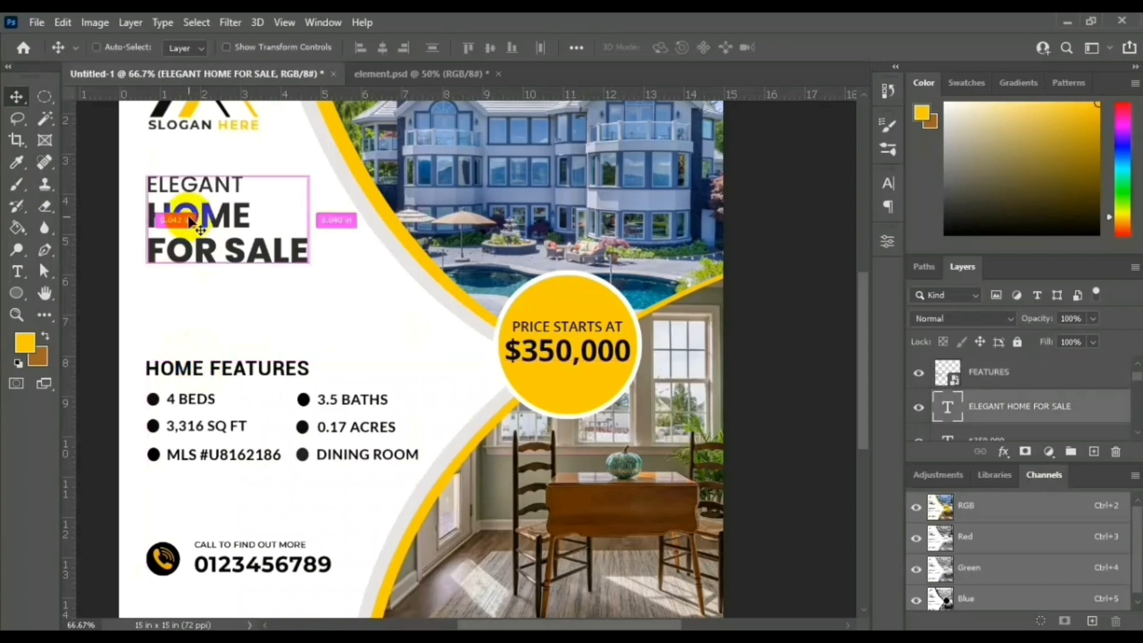
key(ctrl+t)
drag(311, 277, 364, 321)
drag(300, 275, 299, 281)
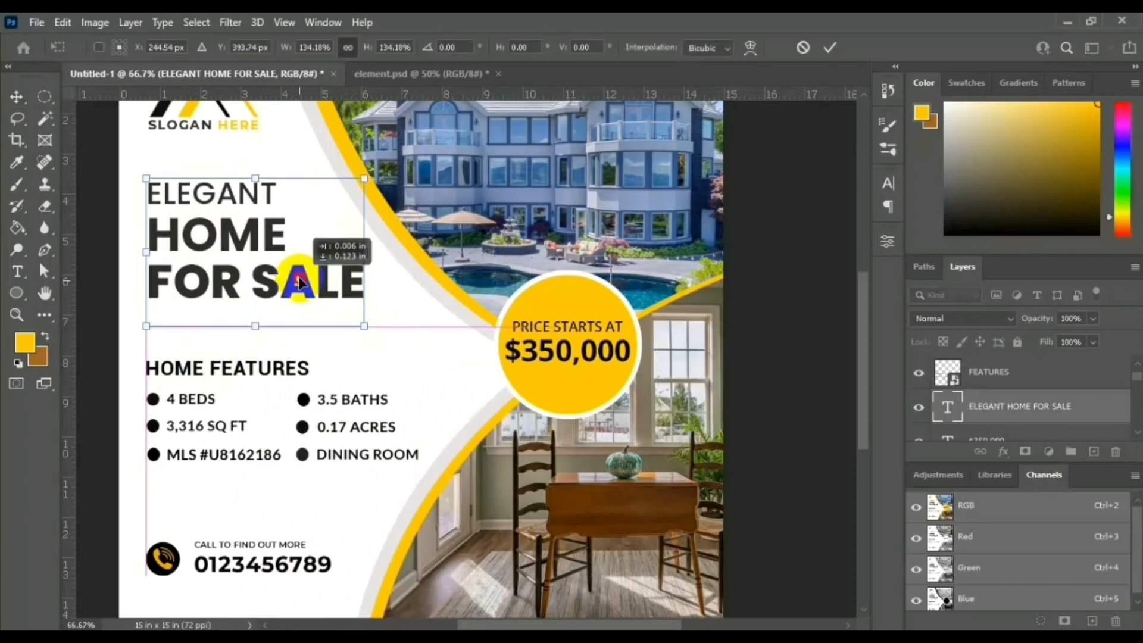
click(20, 99)
click(162, 292)
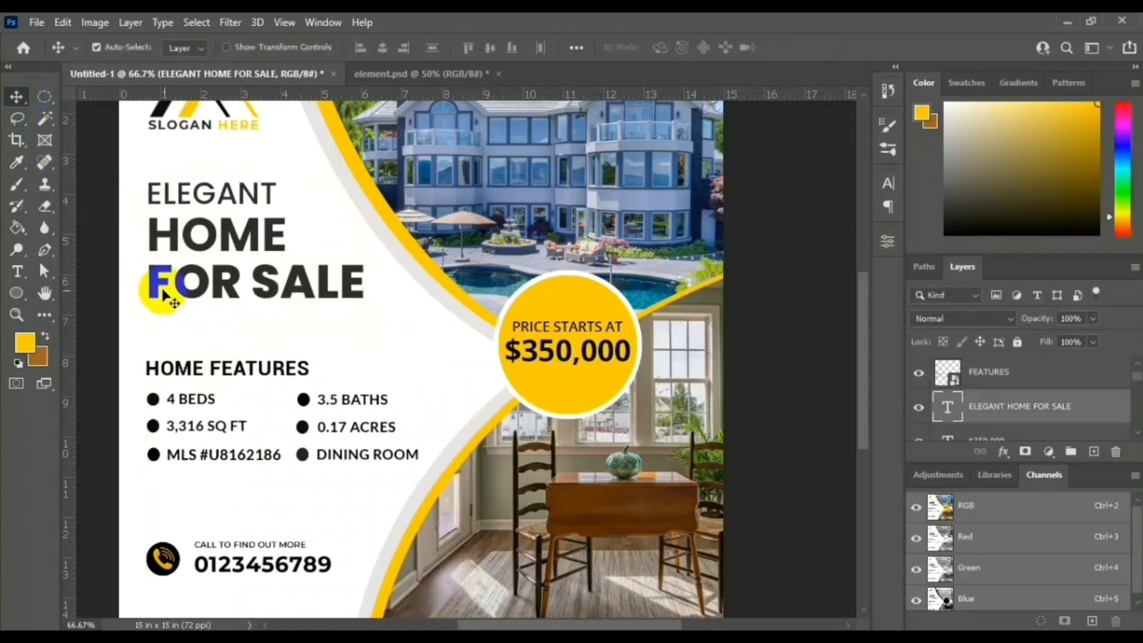
Step: Scale the HOME FEATURES block down to about 87%, keeping it aligned with the heading's left edge
click(225, 365)
key(ctrl)
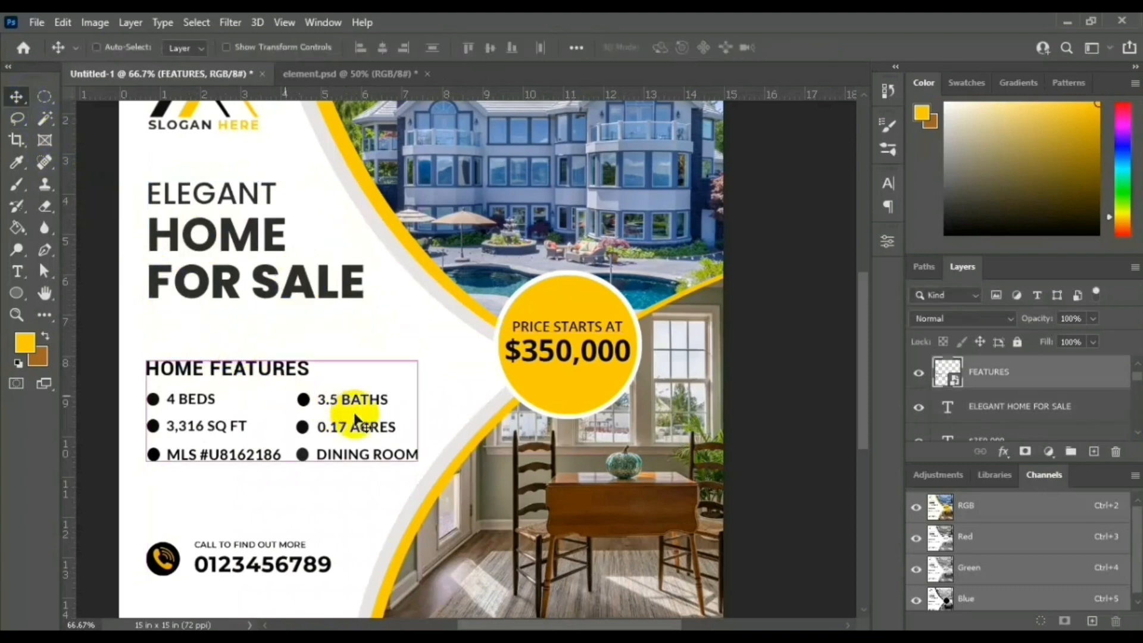
key(ctrl+t)
drag(420, 421, 387, 427)
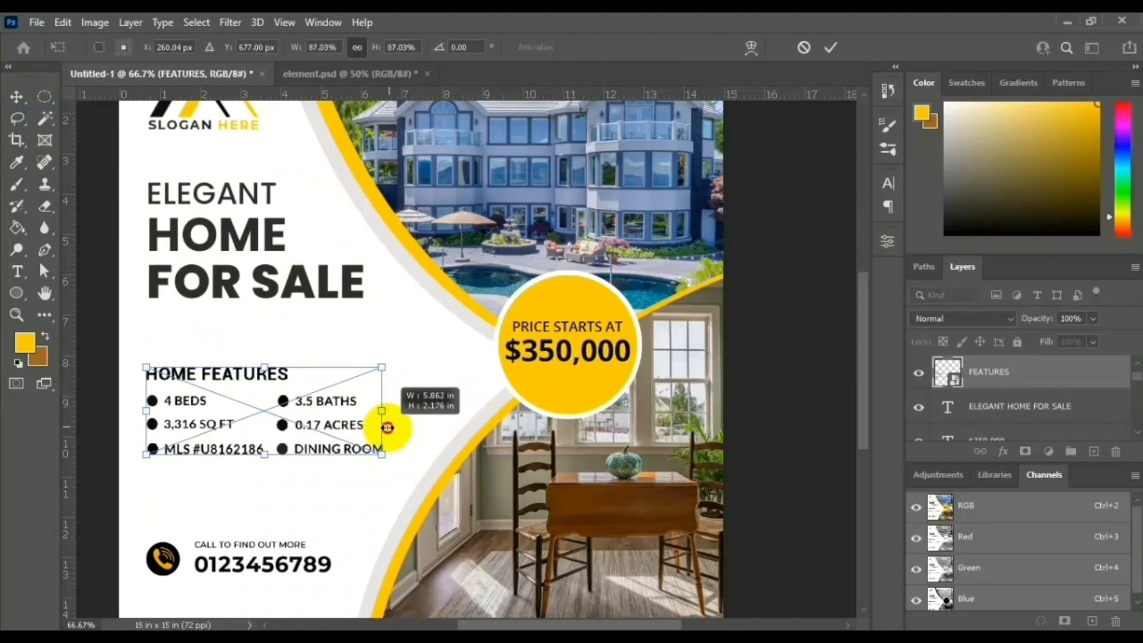
click(13, 97)
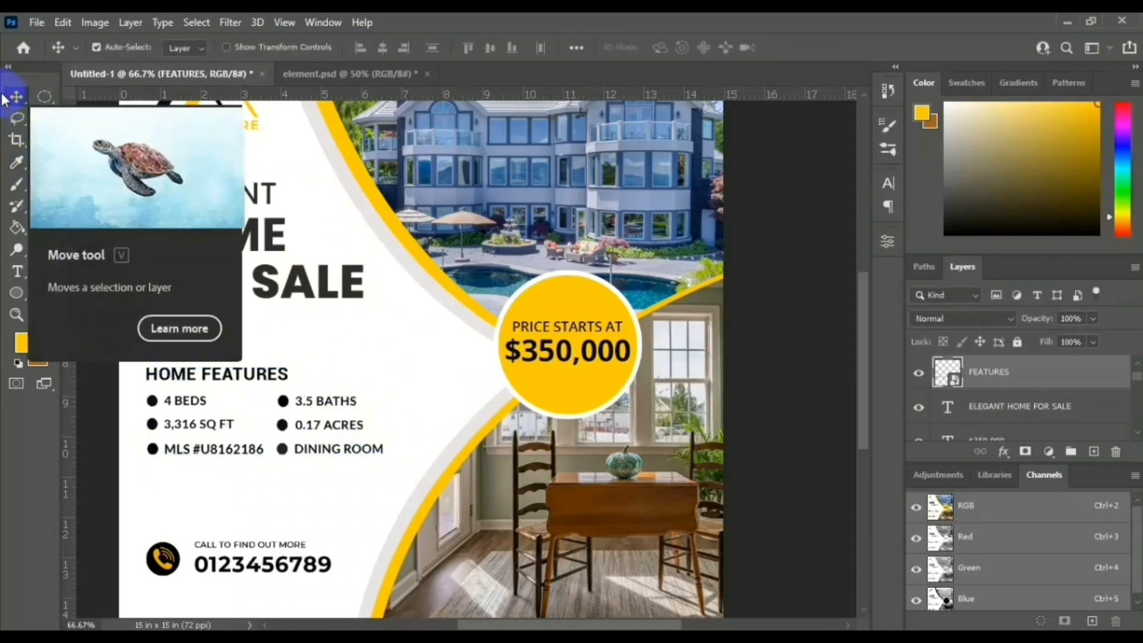
click(768, 180)
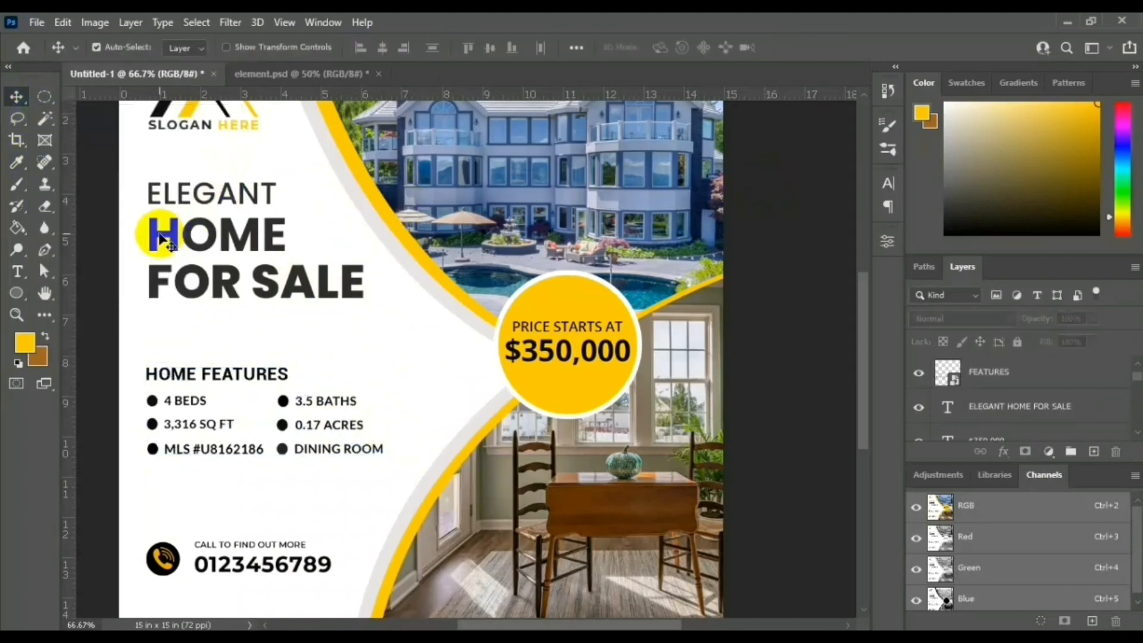
Step: Recolour the word ELEGANT in the heading with the yellow sampled from the price circle
click(17, 271)
click(156, 192)
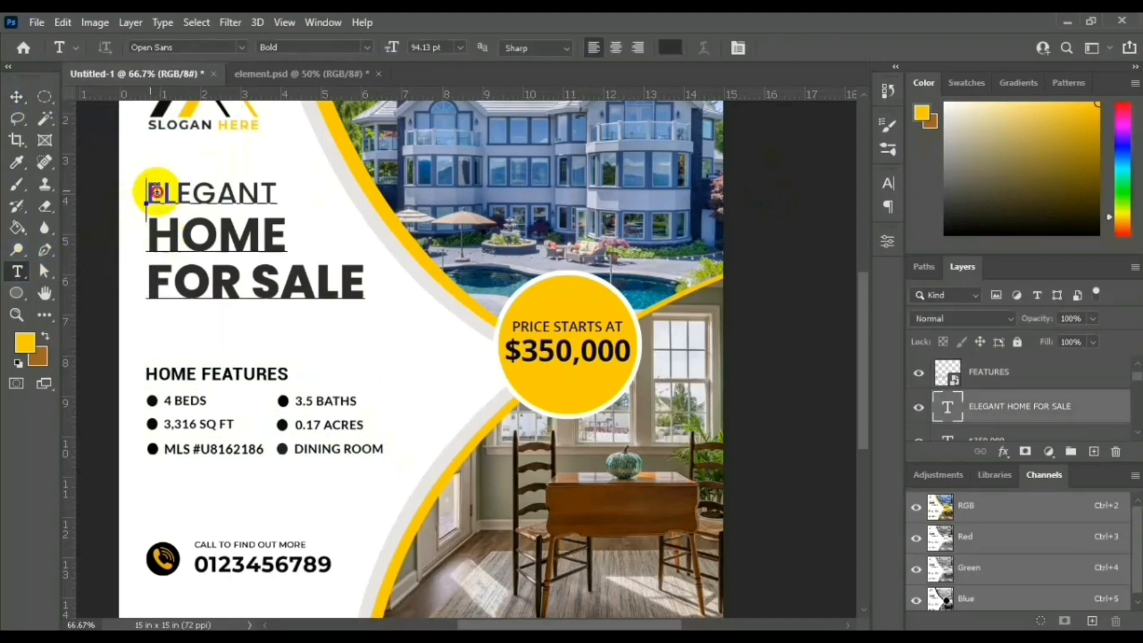
drag(156, 192, 293, 186)
click(670, 47)
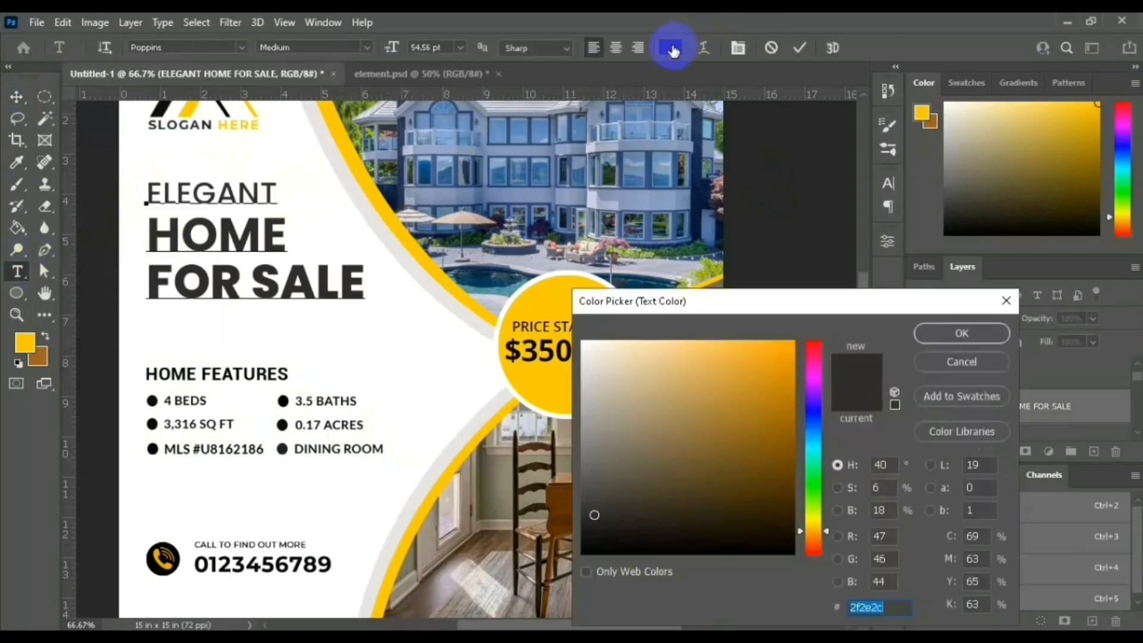
click(547, 294)
click(950, 332)
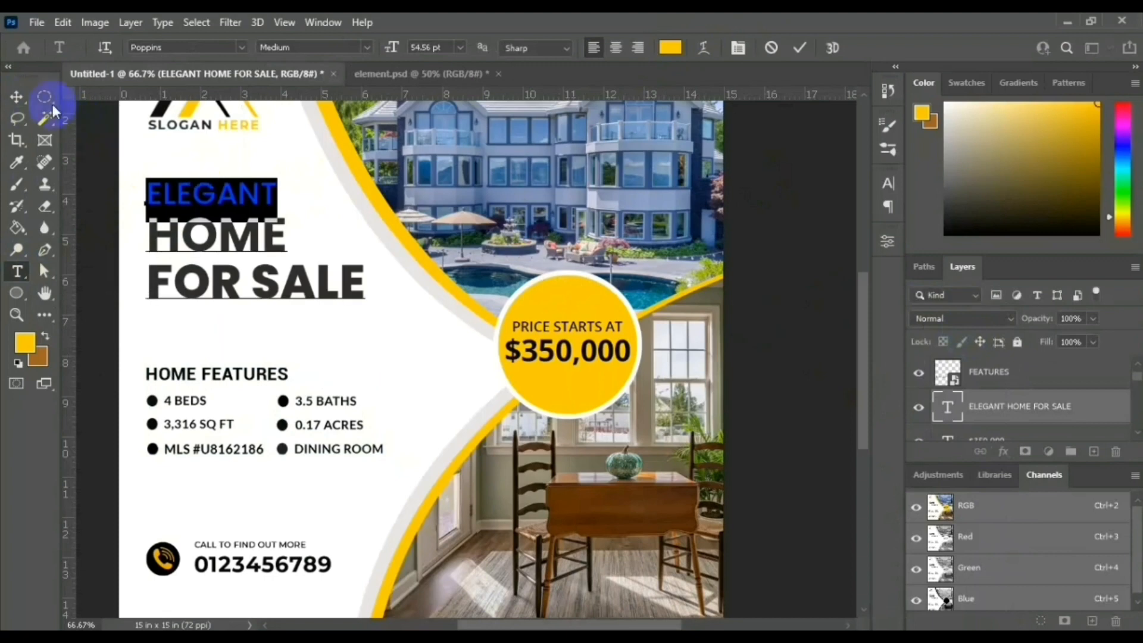
click(17, 96)
click(98, 148)
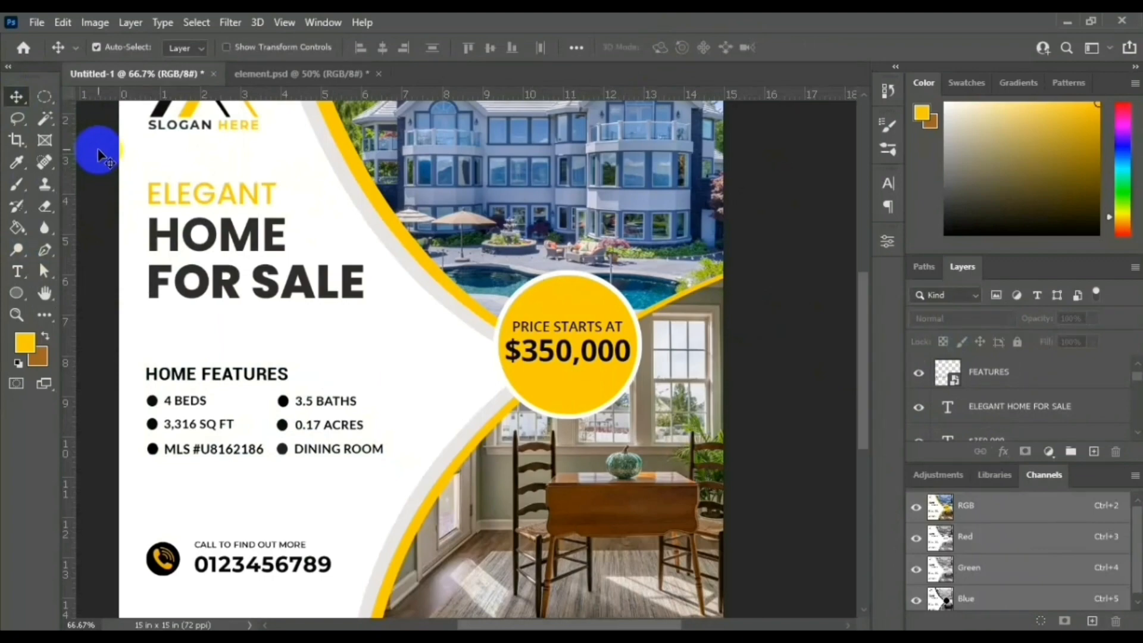
Step: Move the contact block with the phone icon slightly down towards the page's lower edge
scroll(98, 148, up, 2)
scroll(98, 155, down, 5)
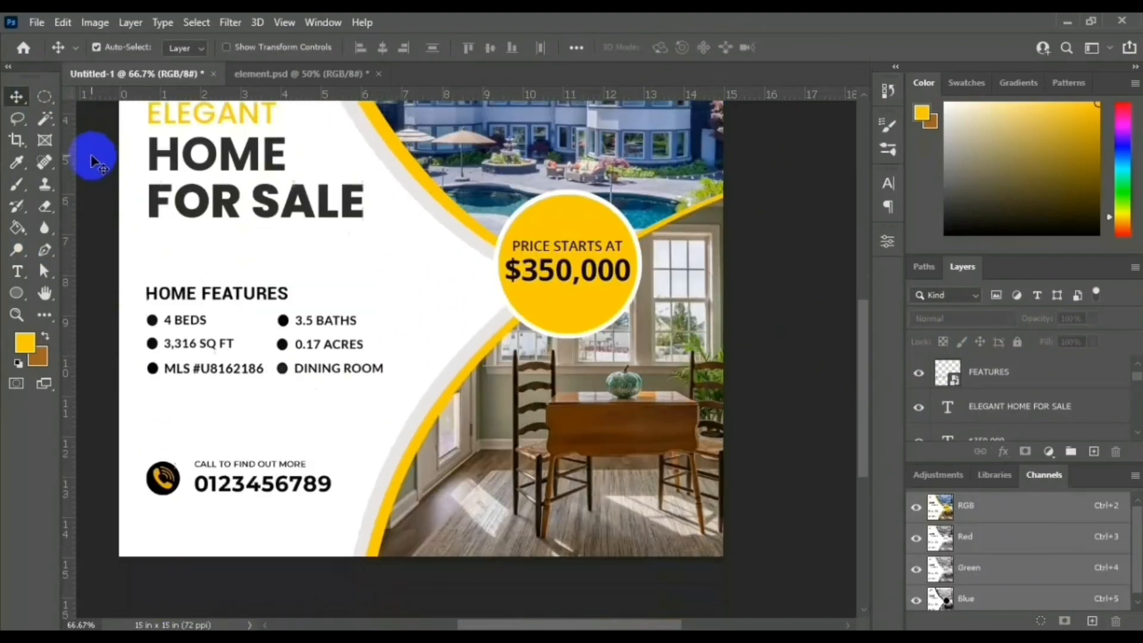
scroll(92, 154, up, 2)
mouse_move(160, 520)
mouse_down()
mouse_move(164, 545)
mouse_move(157, 538)
mouse_up()
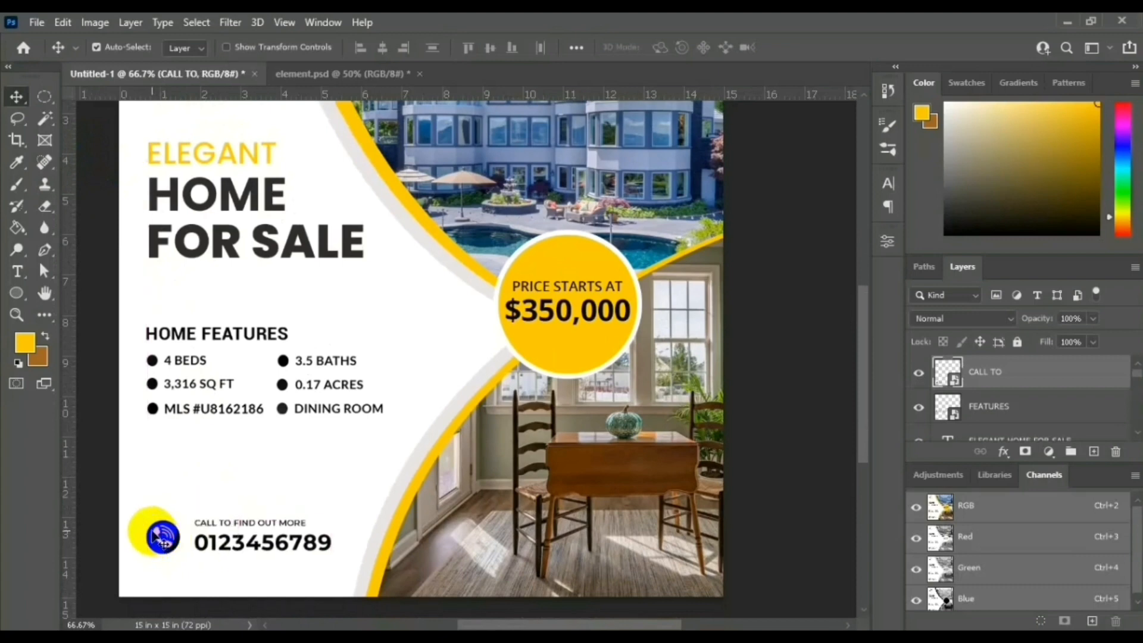
click(105, 322)
Step: Scale the HOME FEATURES block up slightly and move it a little down, keeping it aligned with the heading's left edge
drag(187, 335, 210, 338)
click(209, 341)
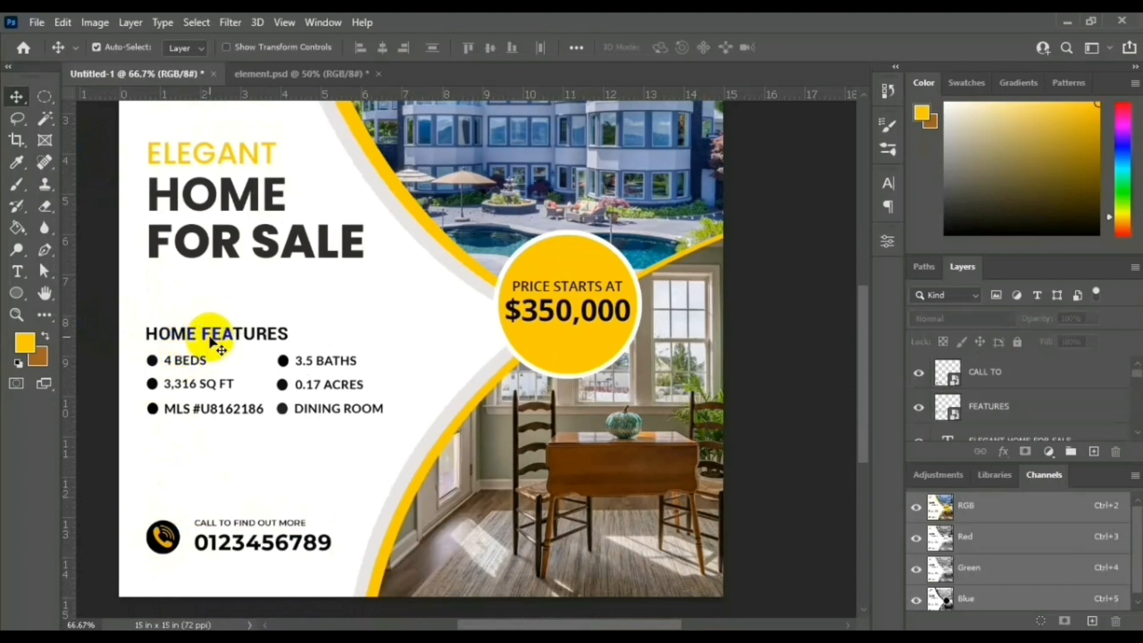
click(944, 407)
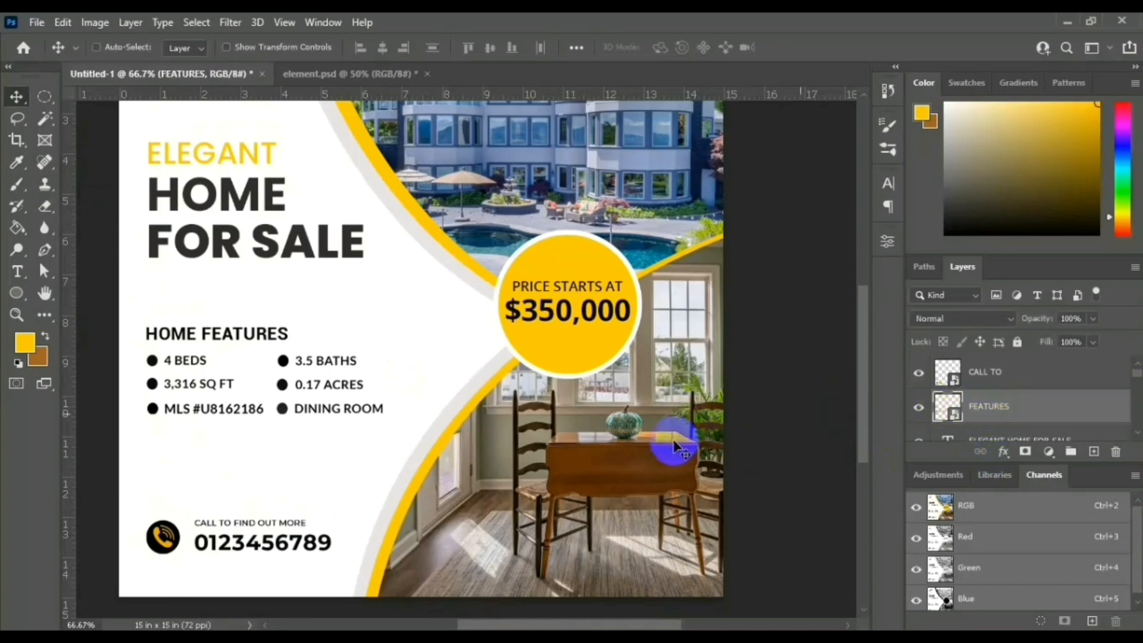
key(ctrl+t)
drag(252, 351, 268, 359)
drag(395, 395, 361, 394)
click(791, 241)
scroll(791, 242, up, 3)
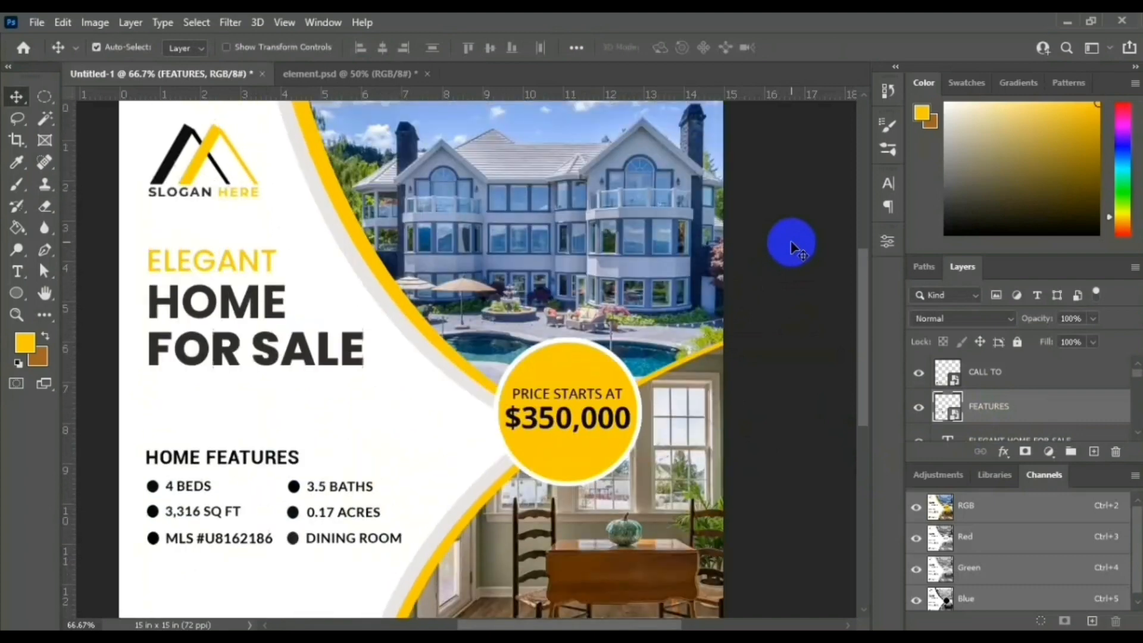
Step: Scale the ELEGANT HOME FOR SALE heading to 105.75% and move it slightly down, aligned with the left edge of HOME FEATURES
click(231, 360)
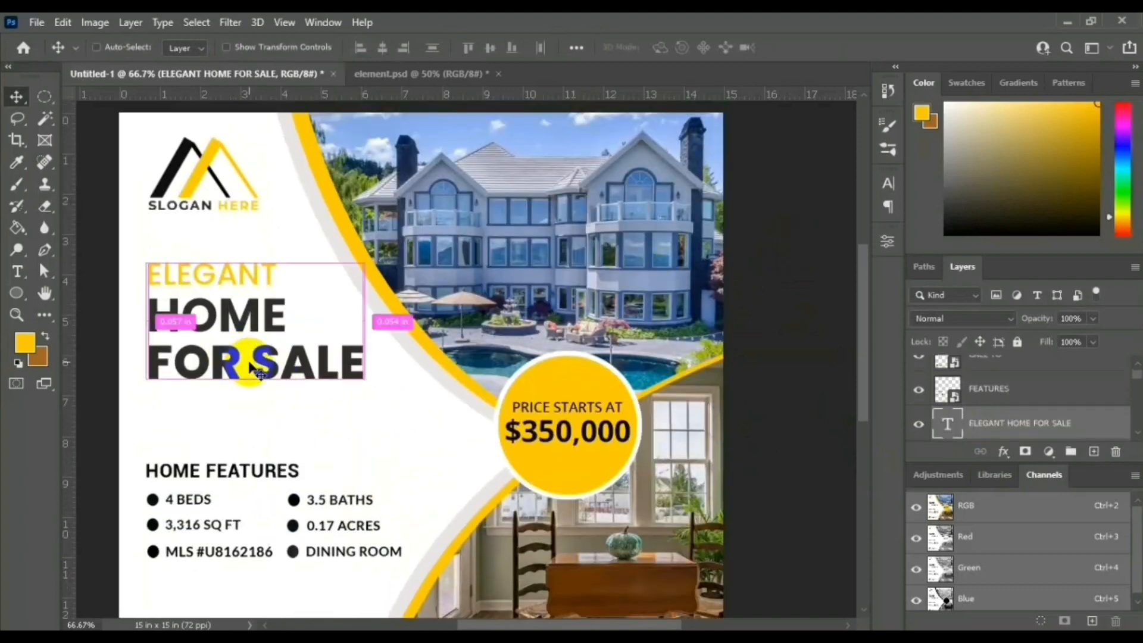
key(ctrl+t)
drag(364, 338, 376, 333)
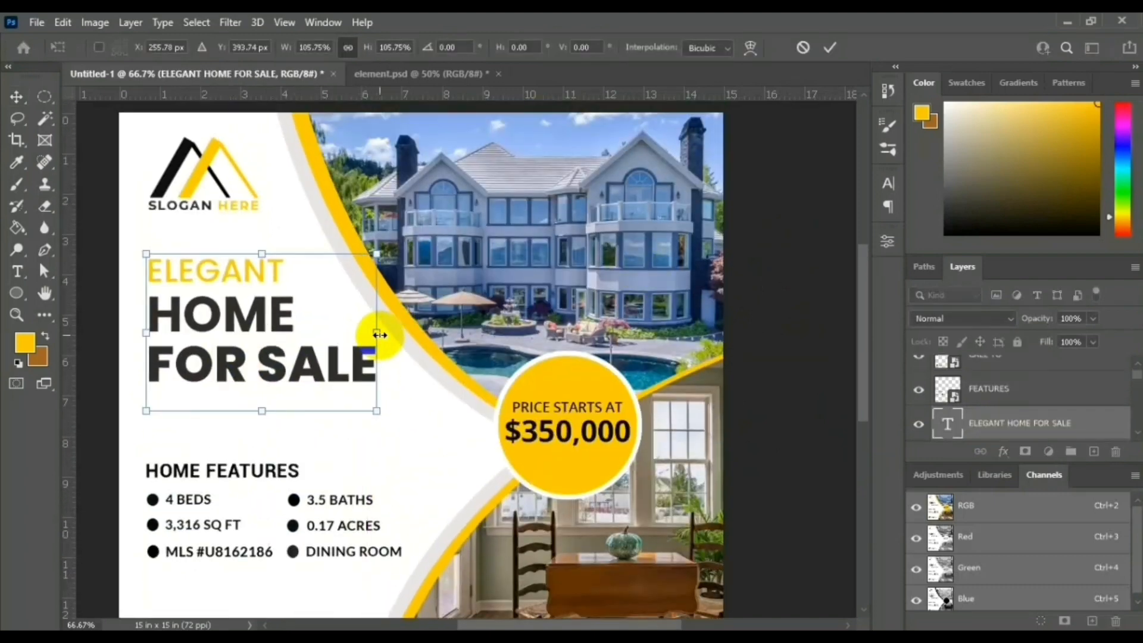
click(18, 98)
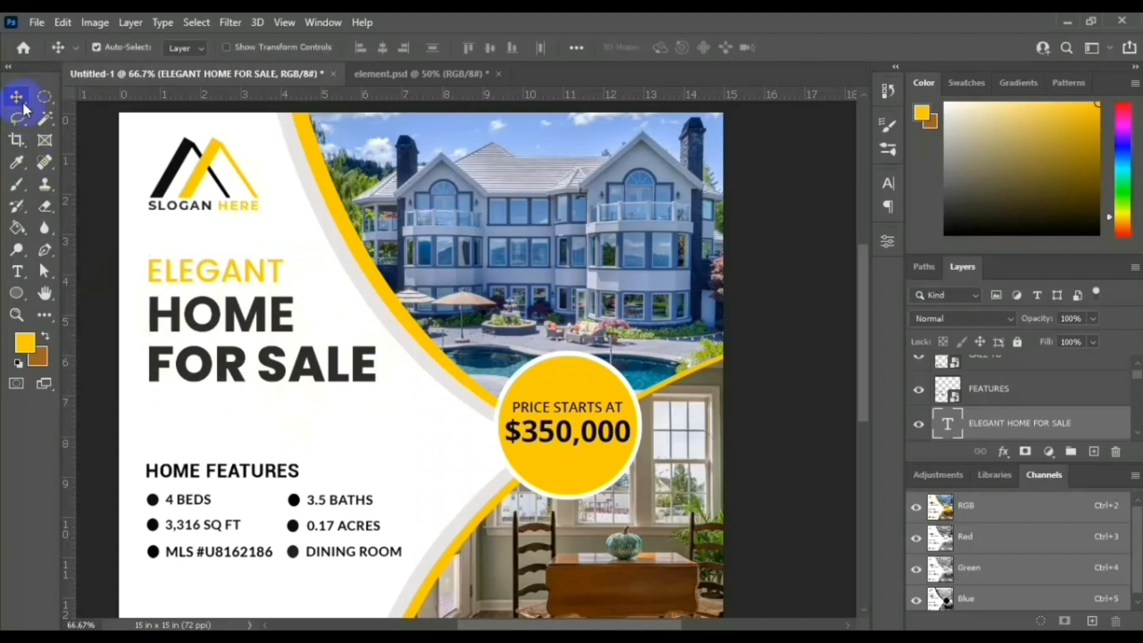
drag(231, 322, 230, 339)
Step: Select the heading and the HOME FEATURES block and move them together straight down by about 0.43 in
scroll(230, 333, down, 3)
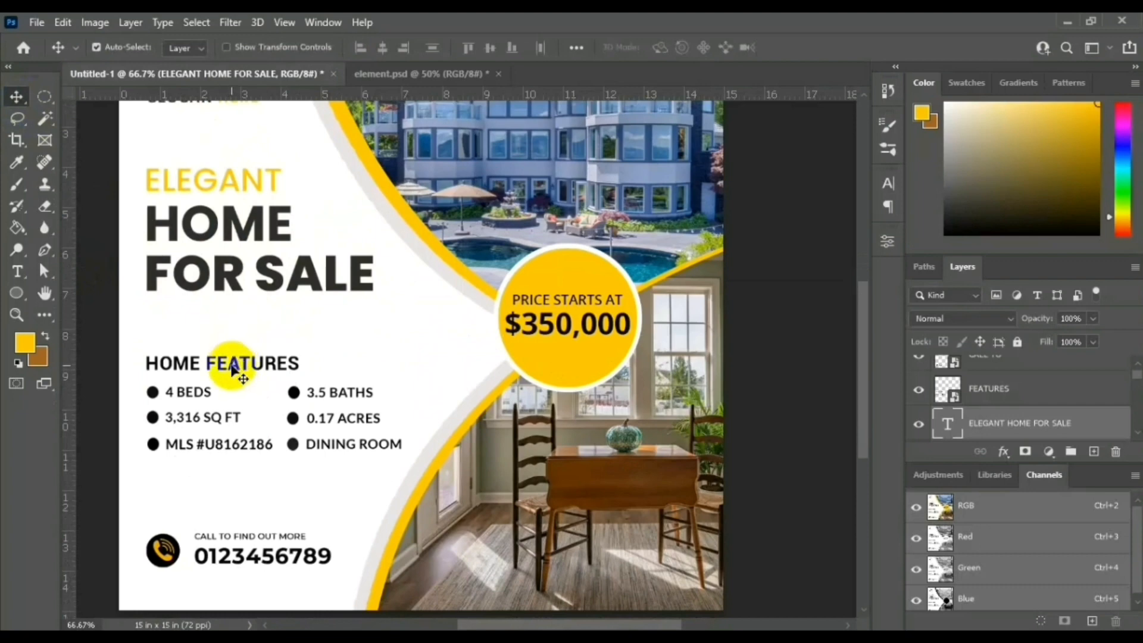
scroll(231, 366, up, 2)
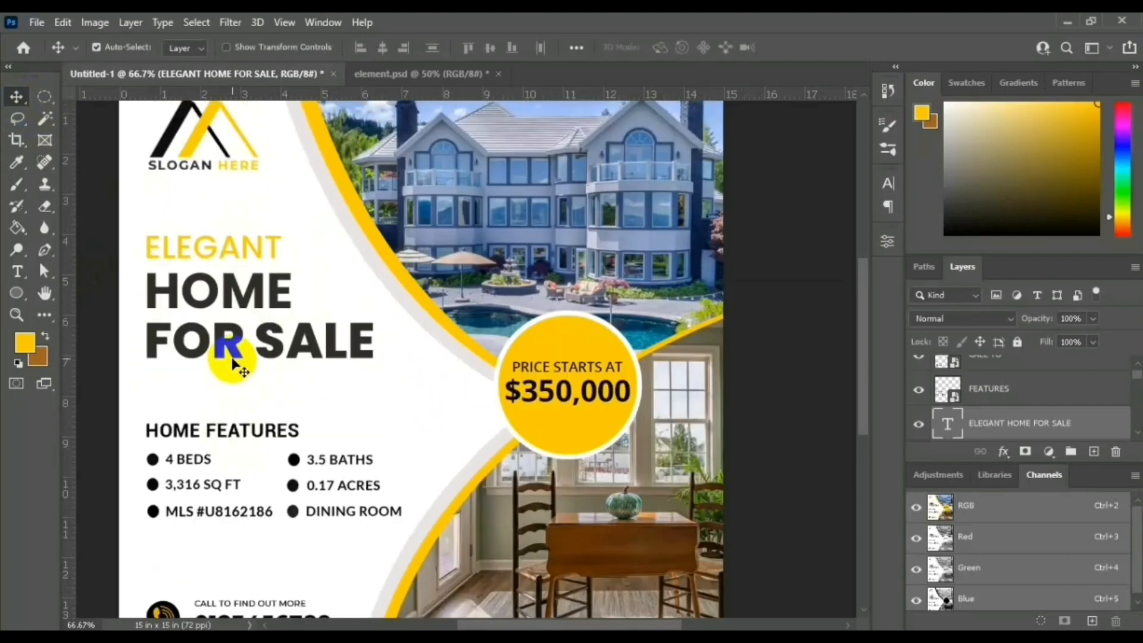
scroll(233, 364, down, 1)
click(234, 388)
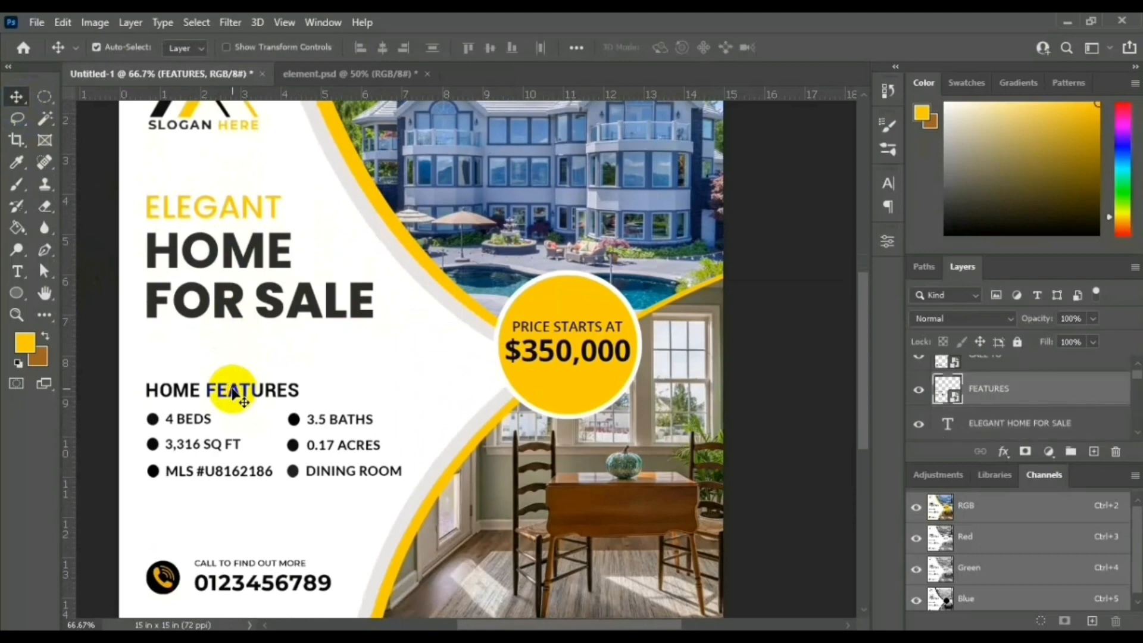
shift+click(233, 304)
mouse_move(232, 304)
mouse_down()
mouse_move(234, 314)
mouse_move(232, 294)
mouse_move(232, 322)
mouse_up()
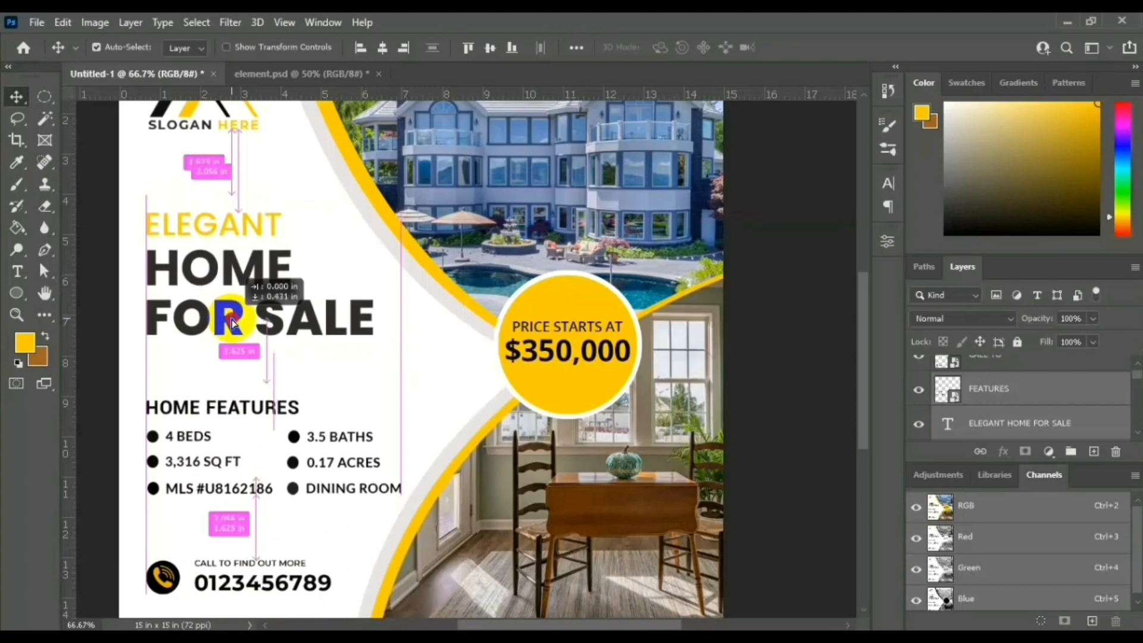
drag(232, 322, 233, 324)
key(ctrl)
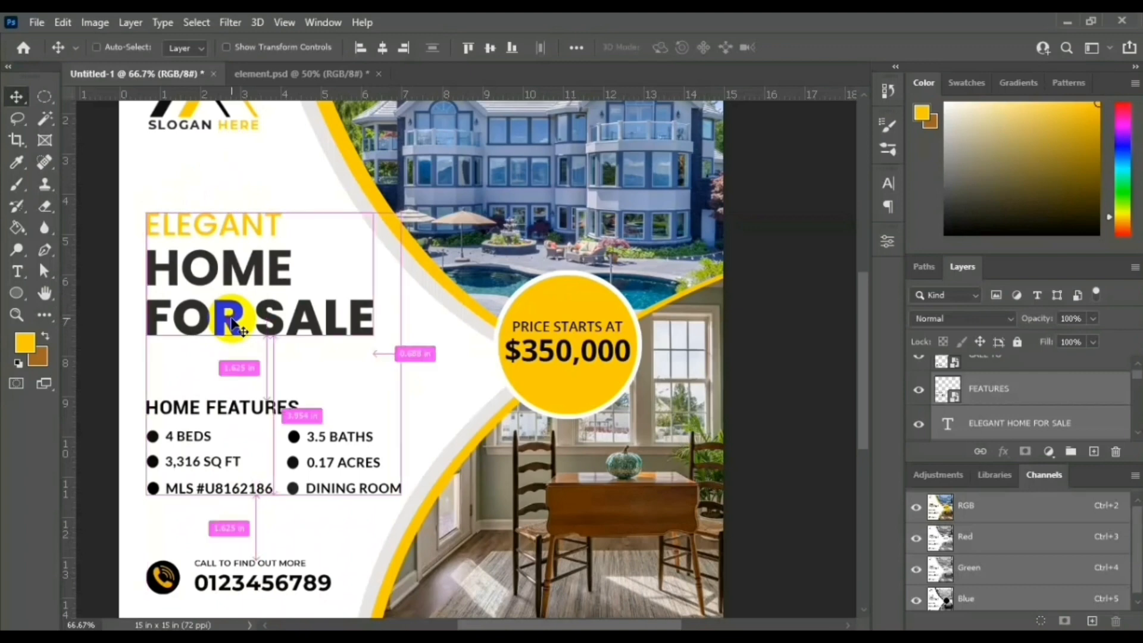
key(ctrl+minus)
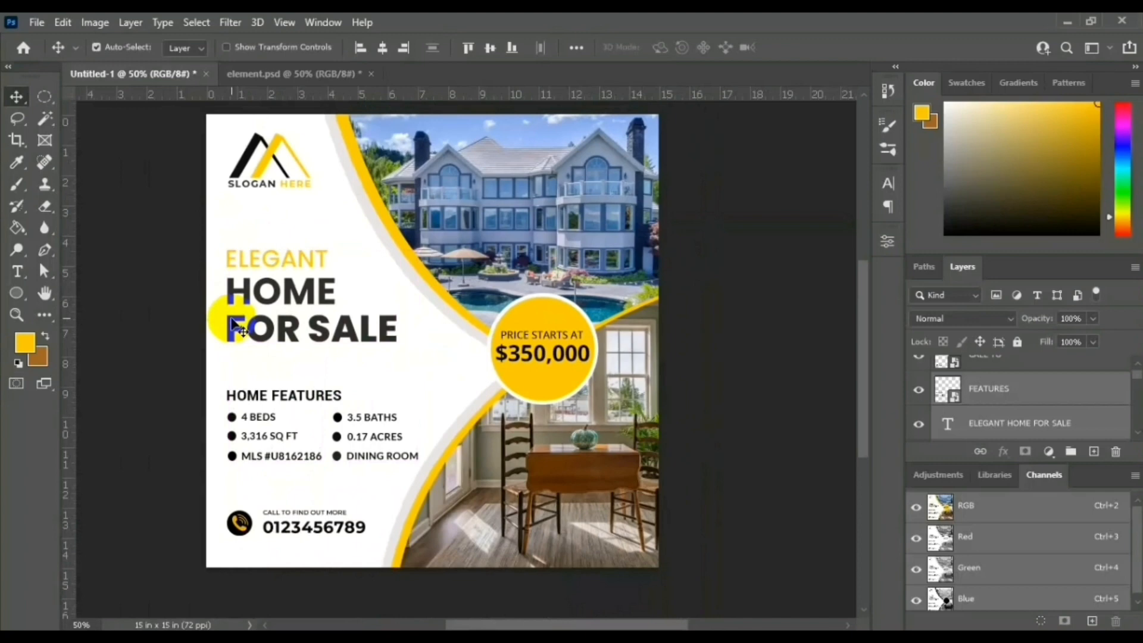
Step: Draw a yellow rectangle about 5.93 by 1.6 in over the lower-left corner, up to the contact number, and delete it
right_click(19, 289)
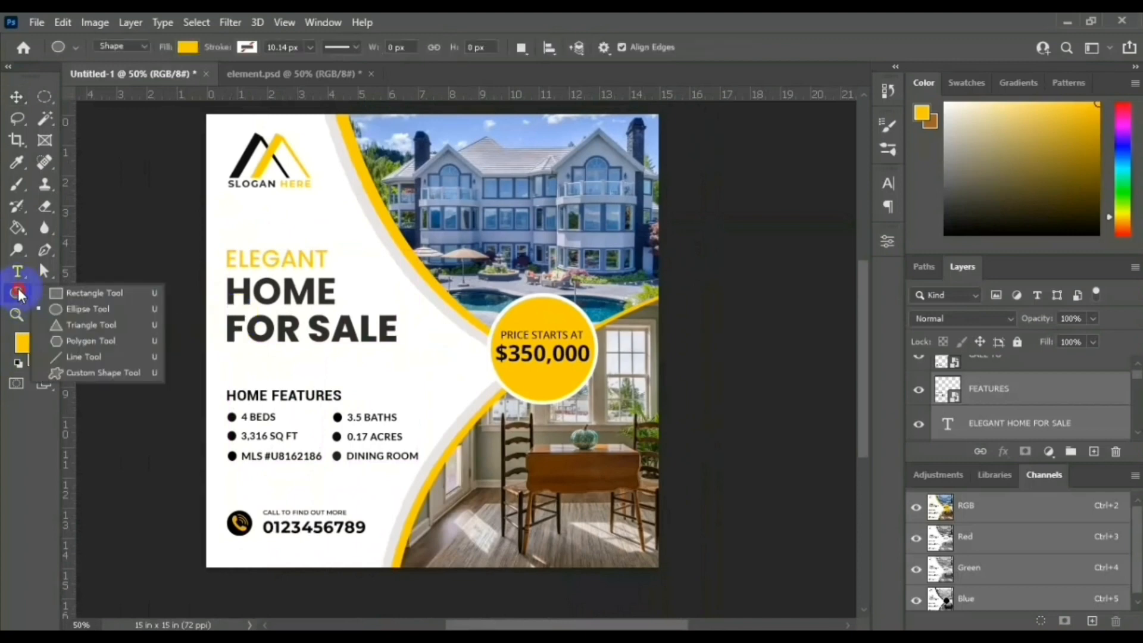
click(128, 289)
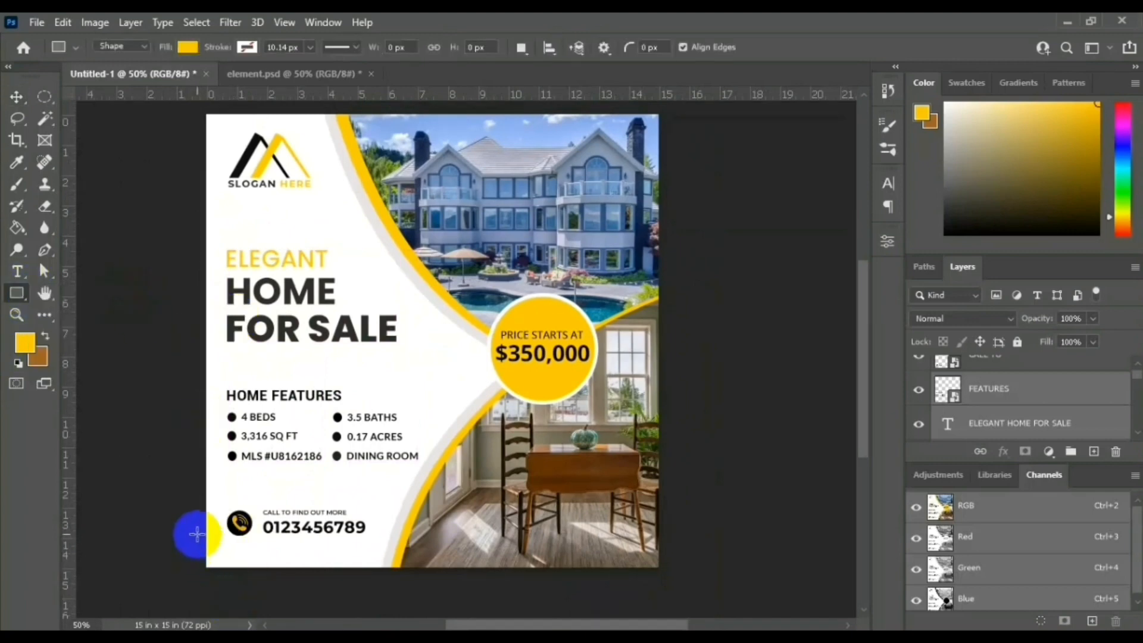
drag(196, 534, 374, 583)
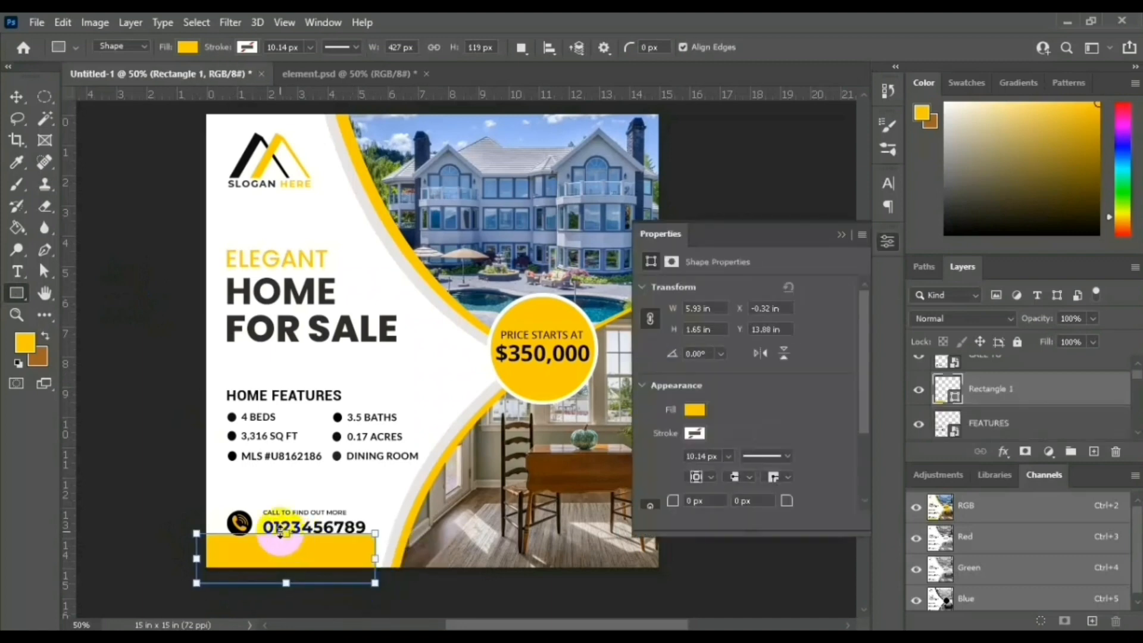
drag(286, 532, 287, 536)
click(17, 96)
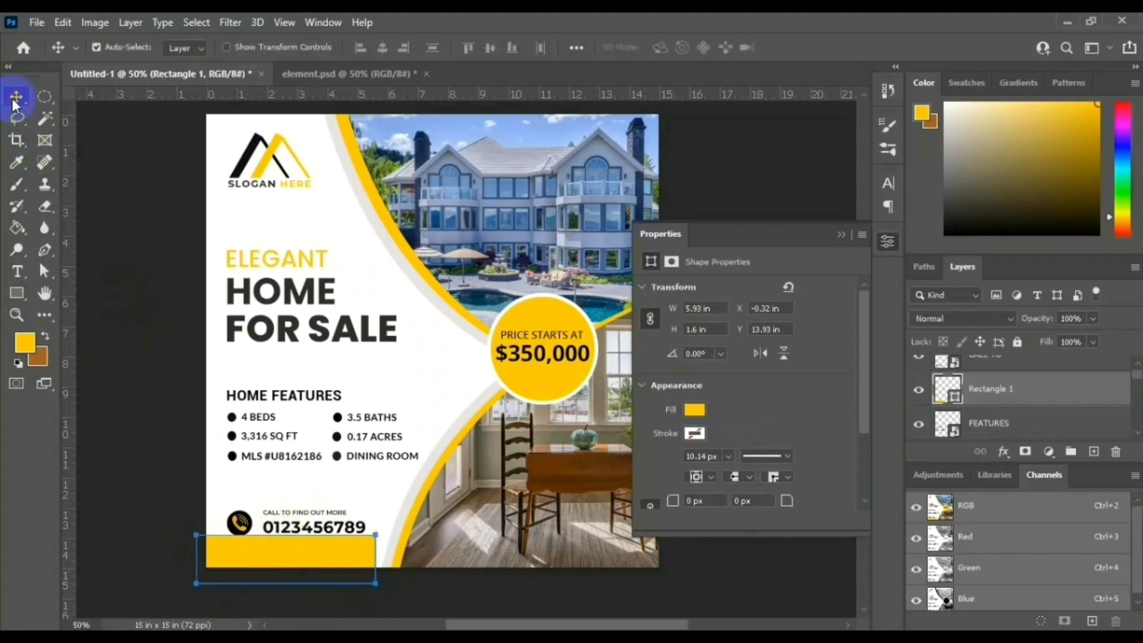
click(287, 545)
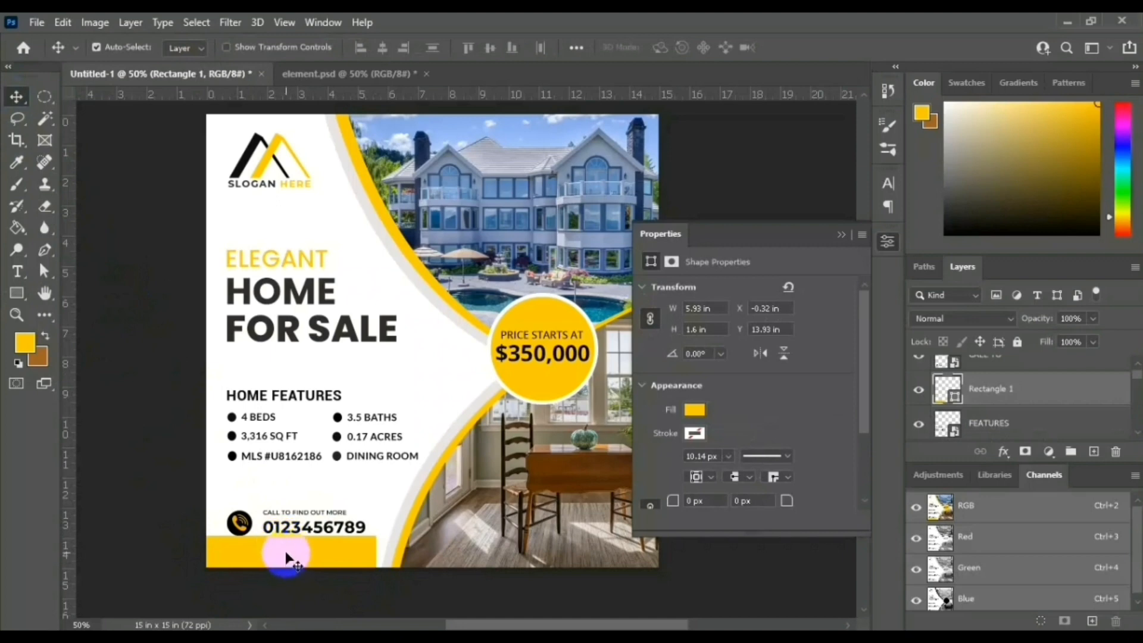
key(Delete)
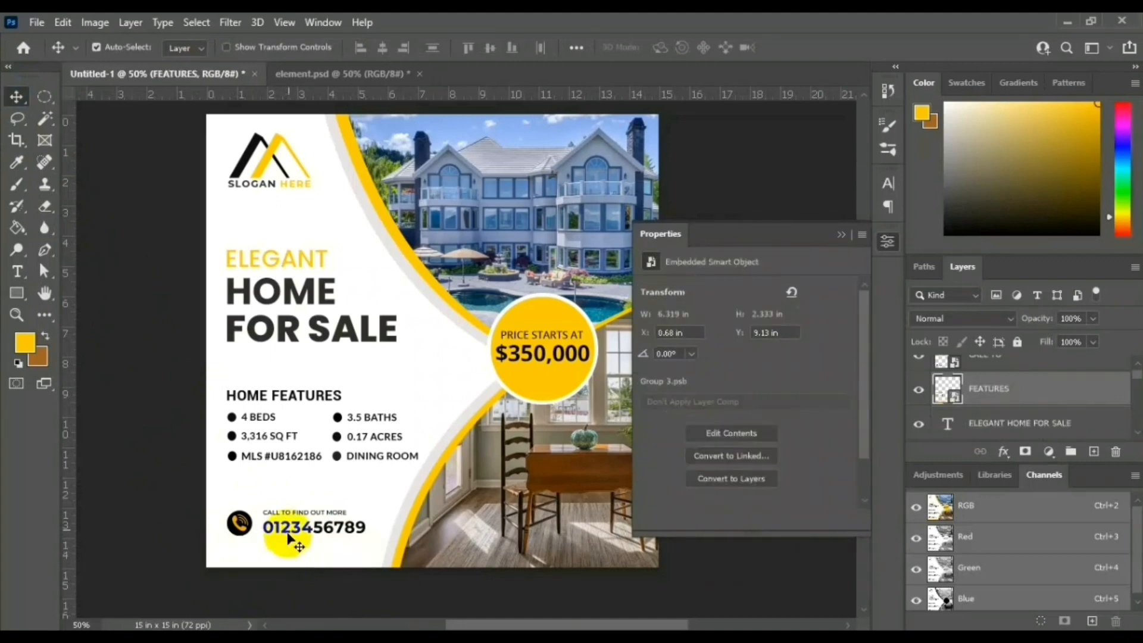
Step: Draw a yellow rectangle about 4.35 by 0.96 in across the page's upper-left corner, down to the top of the logo
click(17, 293)
mouse_move(190, 103)
mouse_down()
mouse_move(266, 140)
mouse_move(322, 132)
mouse_up()
click(18, 97)
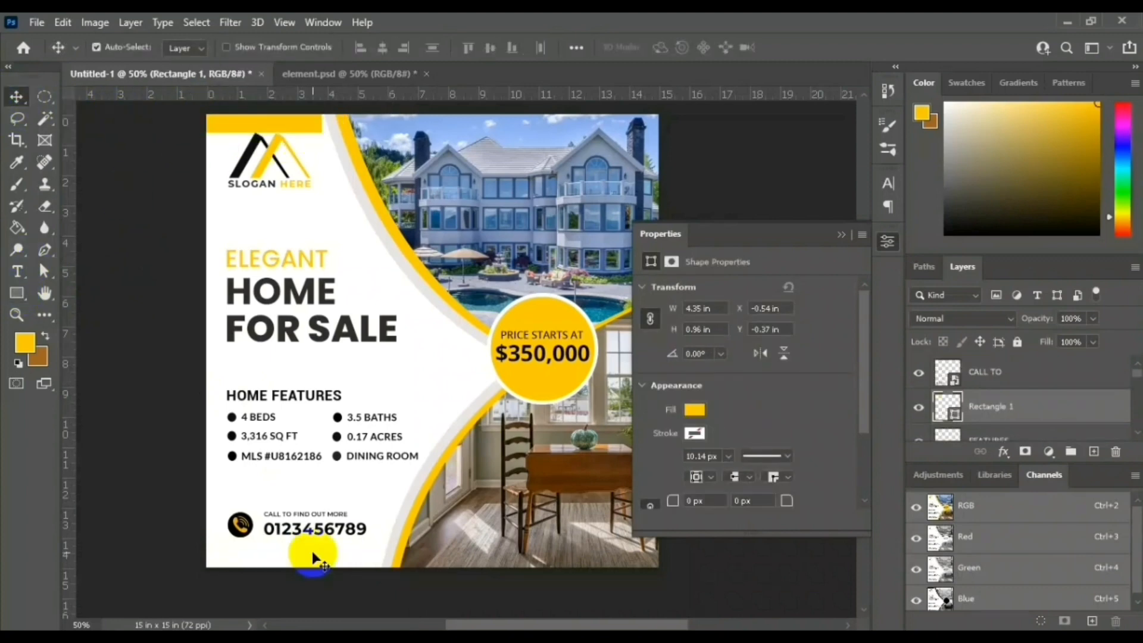
click(127, 250)
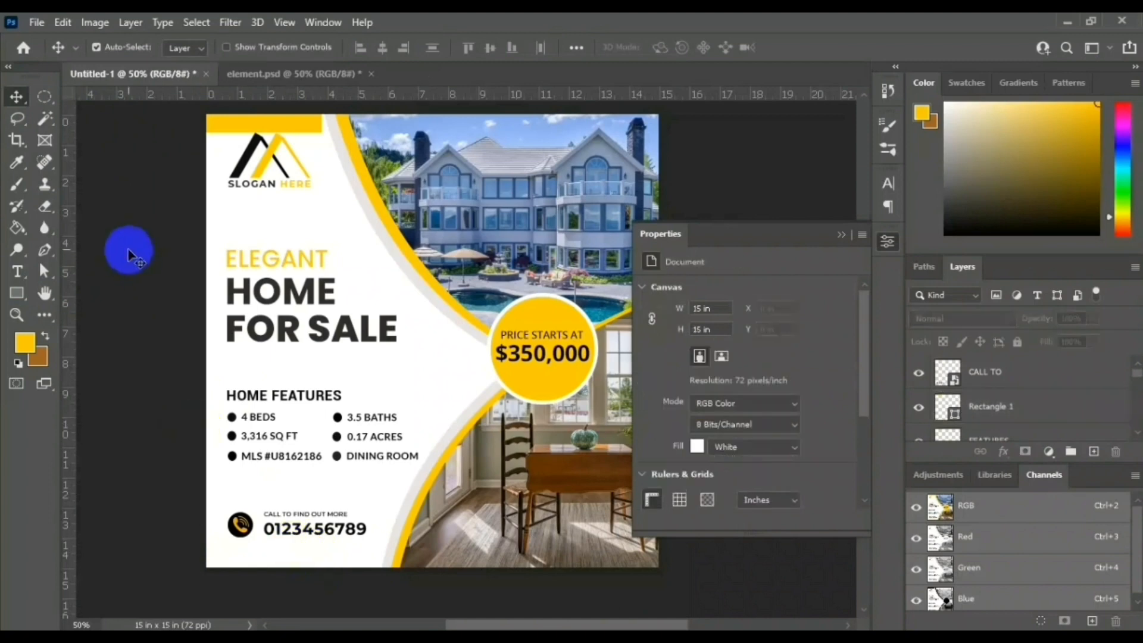
Step: Darken the HOME FOR SALE lines of the heading to the text colour #20201e
click(18, 271)
drag(225, 280, 621, 379)
click(778, 503)
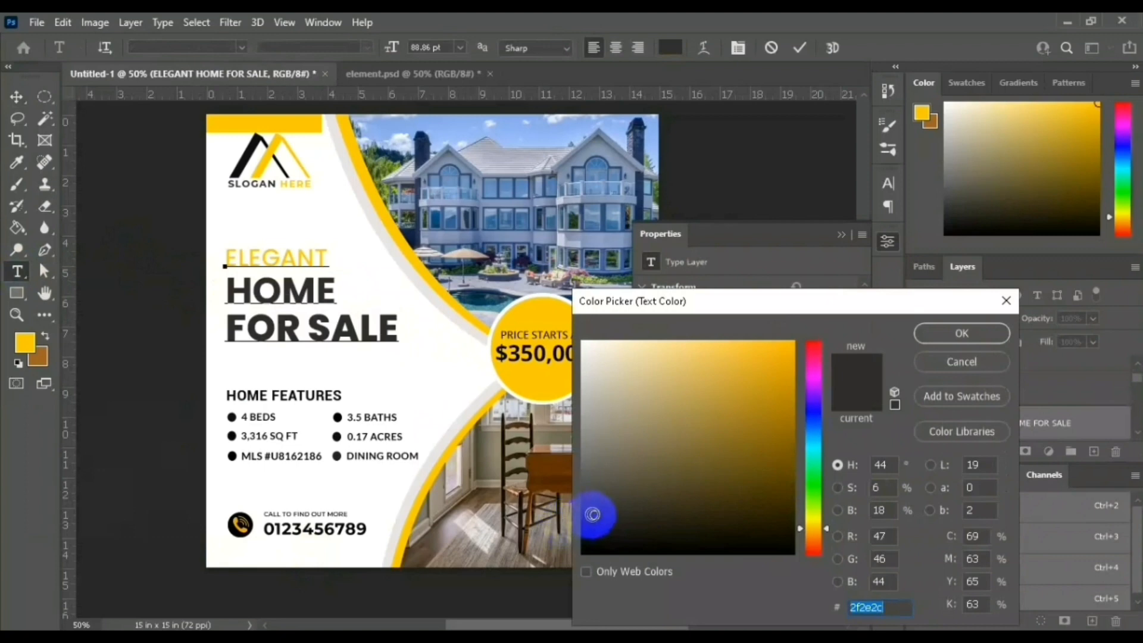
drag(593, 514, 592, 527)
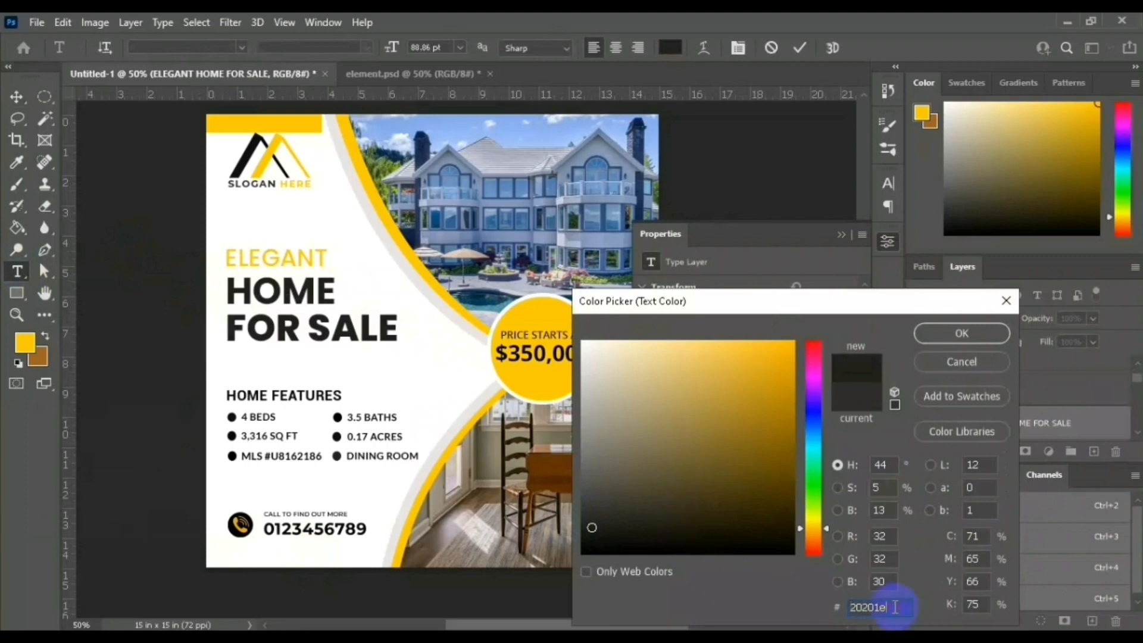
drag(893, 607, 829, 607)
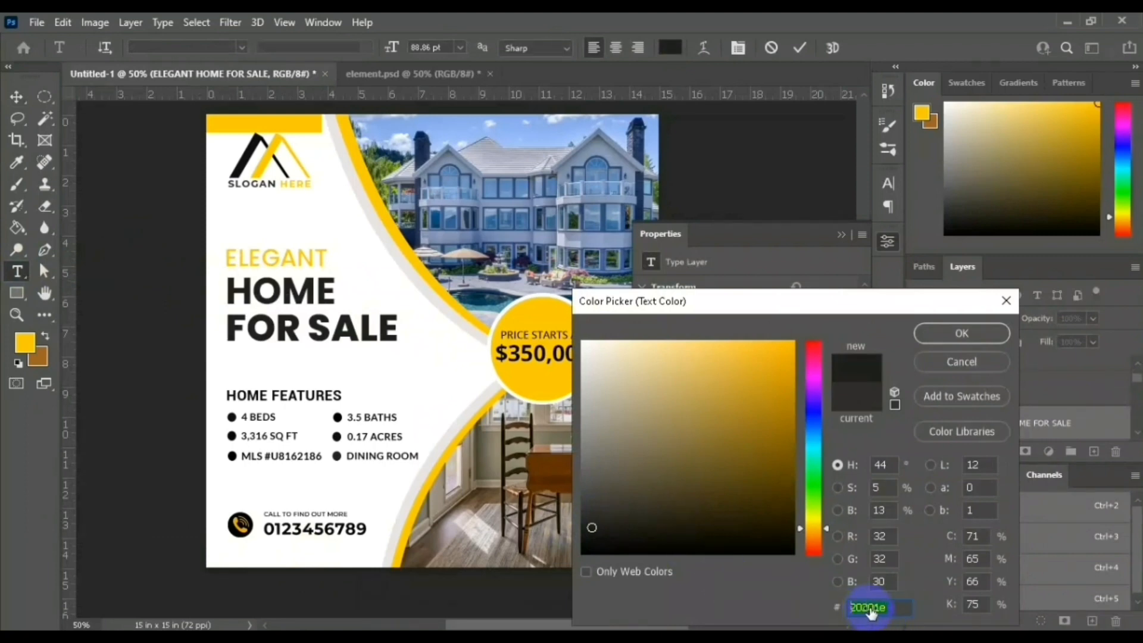
click(979, 335)
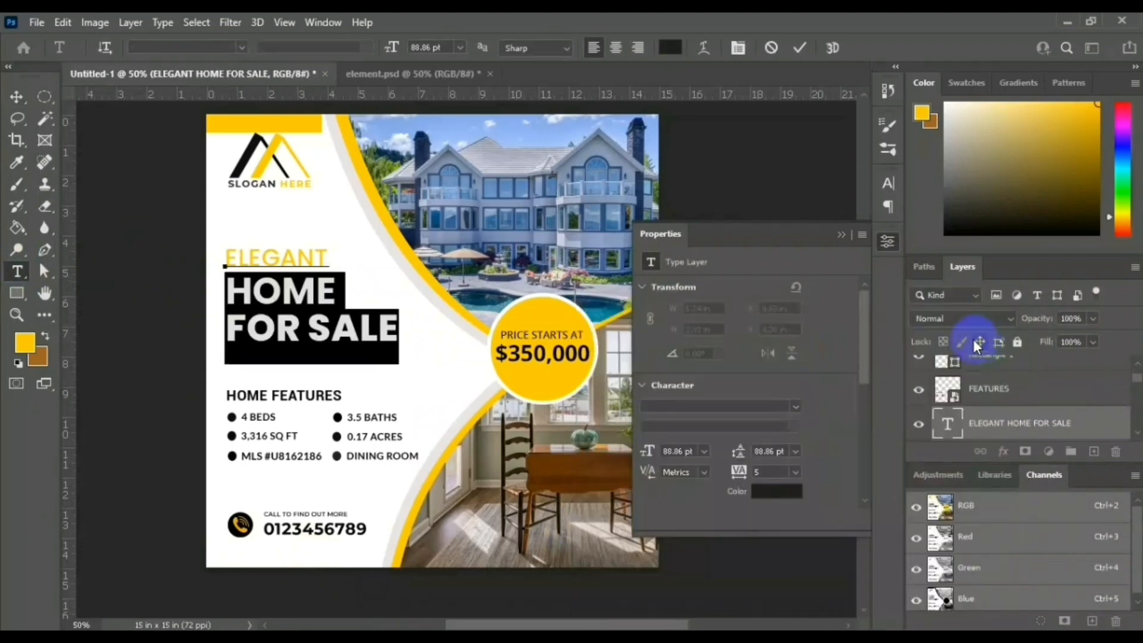
click(841, 234)
click(17, 97)
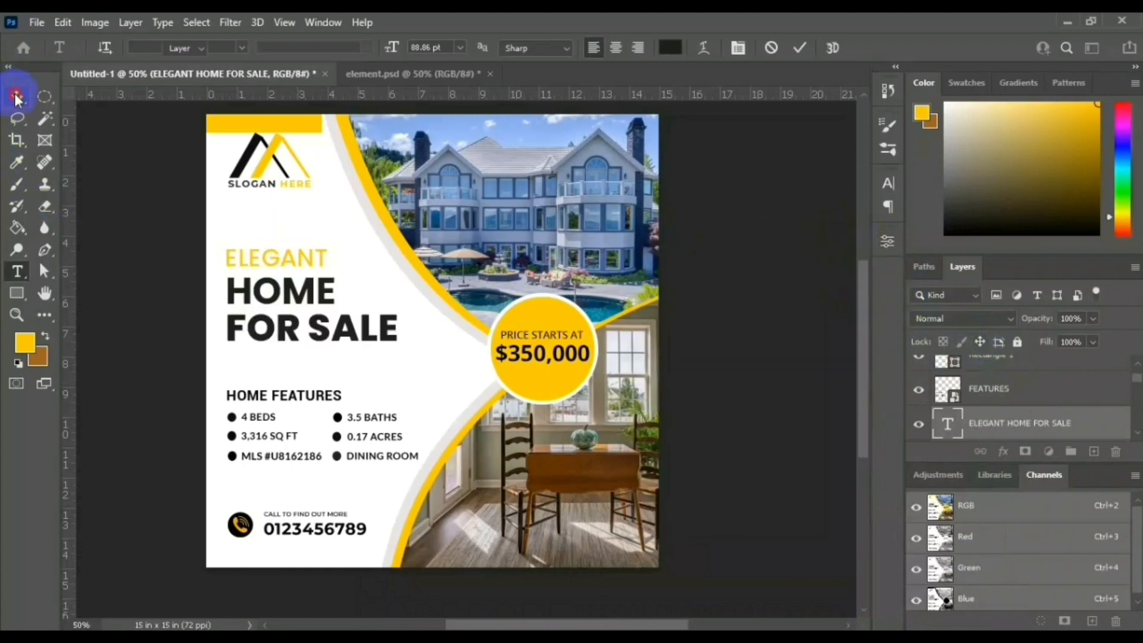
click(105, 260)
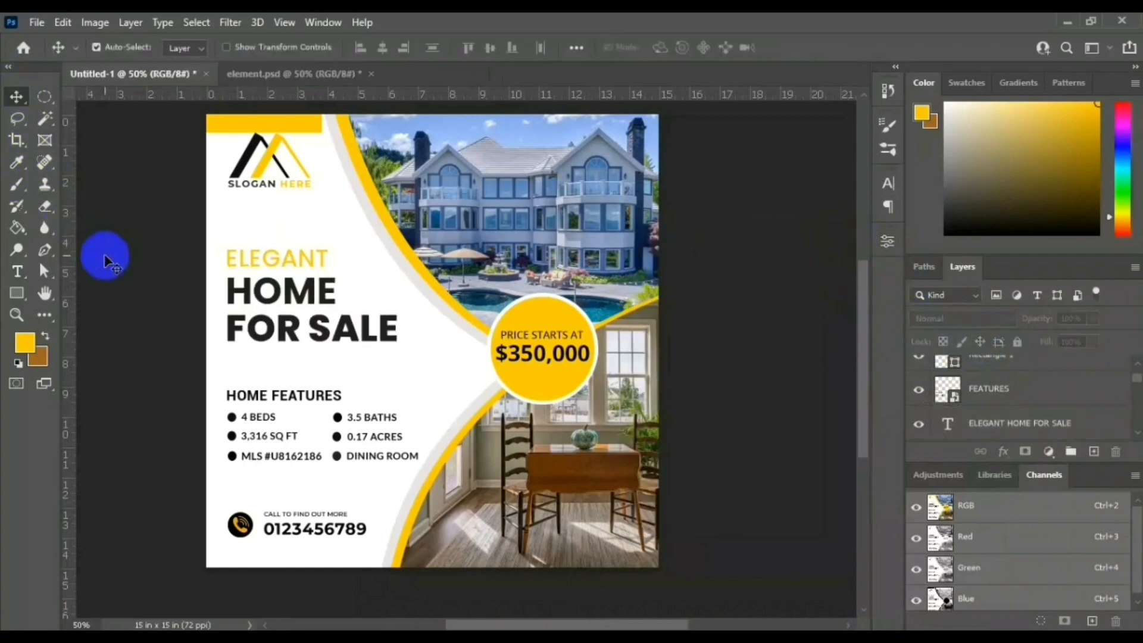
Step: Delete the yellow rectangle above the logo
scroll(105, 259, up, 1)
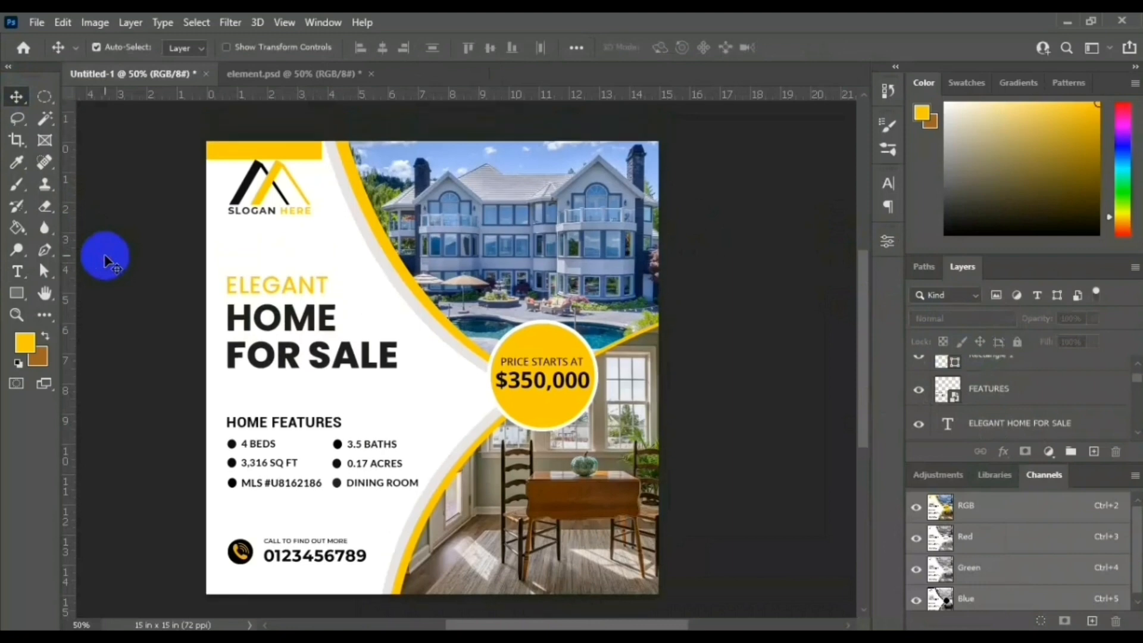
click(234, 152)
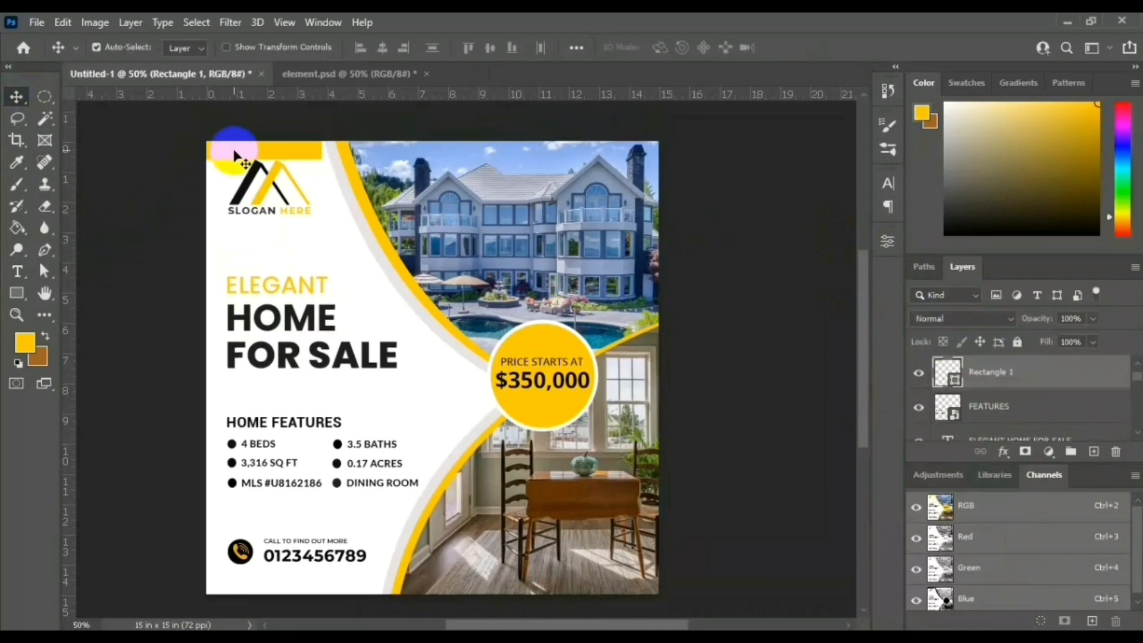
key(Delete)
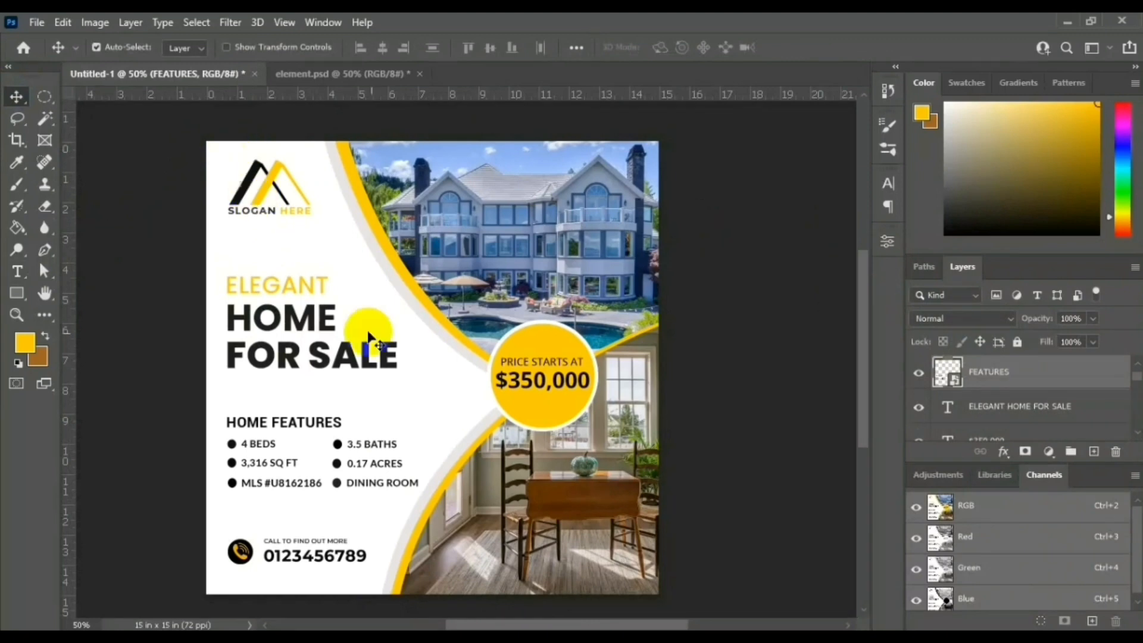
Step: Convert the CALL TO smart object in the lower-left corner of the page into a group of editable layers
click(243, 549)
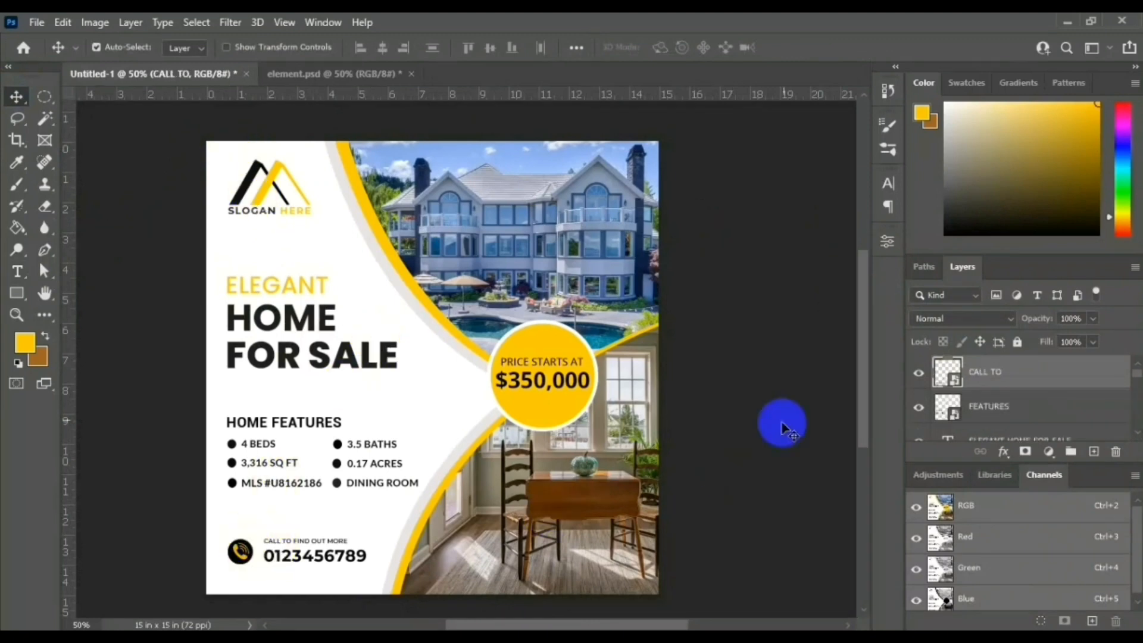
right_click(1012, 374)
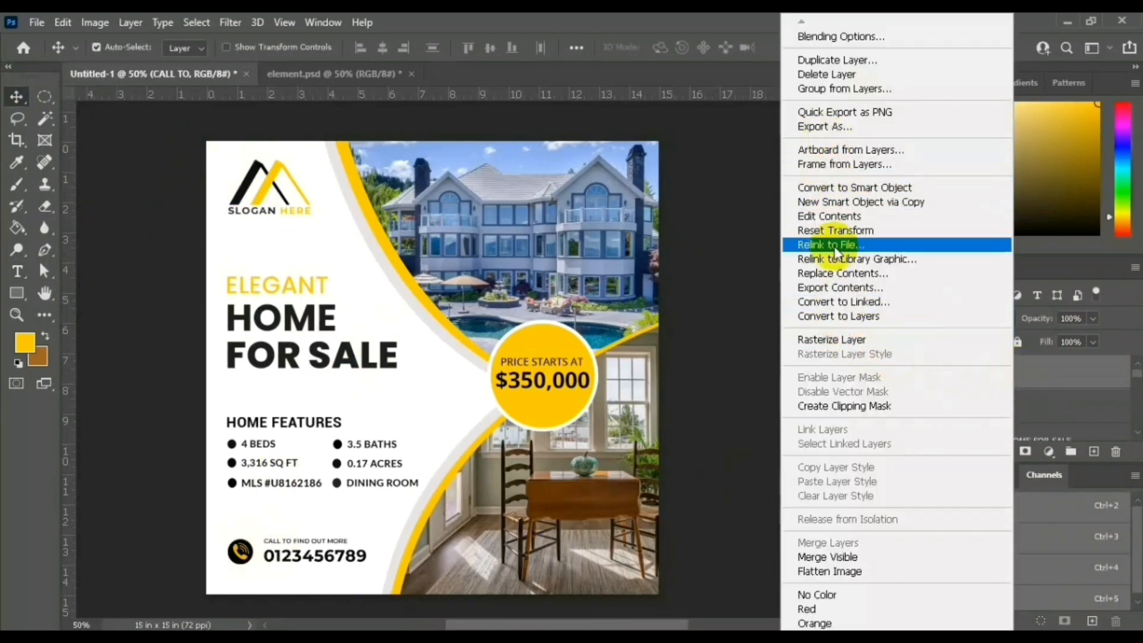
click(834, 316)
click(562, 260)
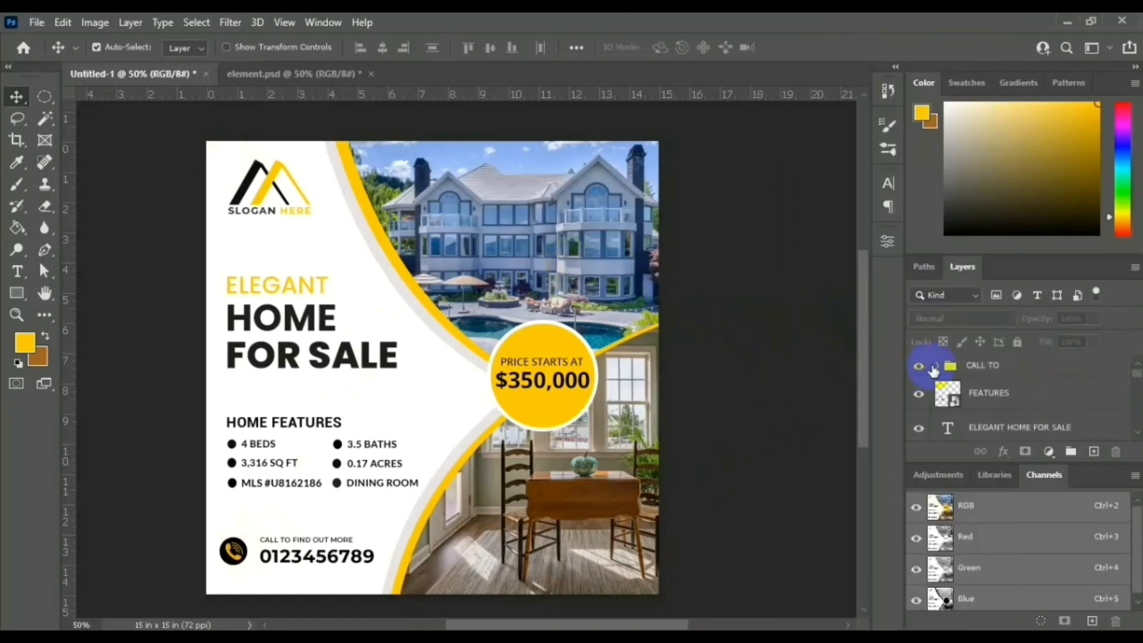
click(950, 365)
click(938, 365)
click(938, 367)
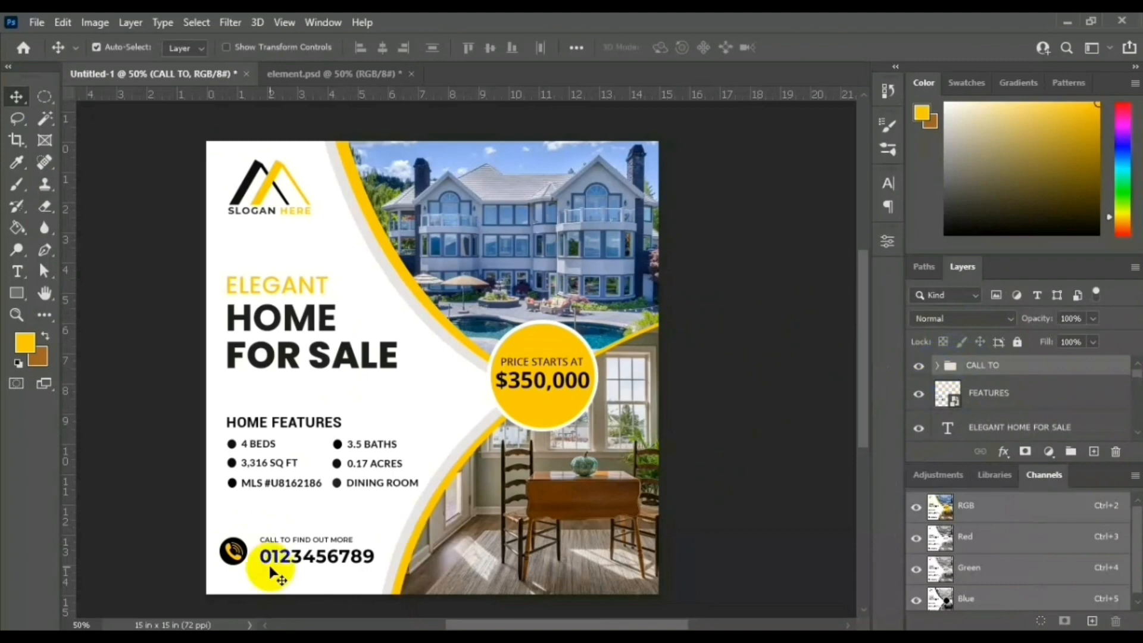
Step: Set the contact number's font to Open Sans Bold
click(297, 563)
click(881, 240)
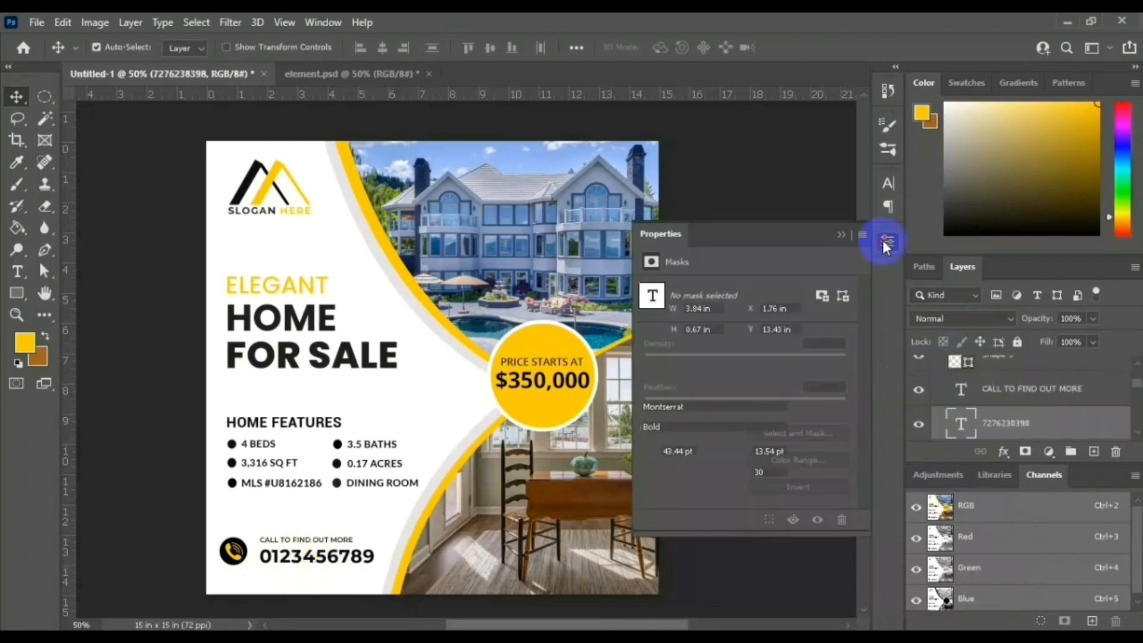
click(795, 406)
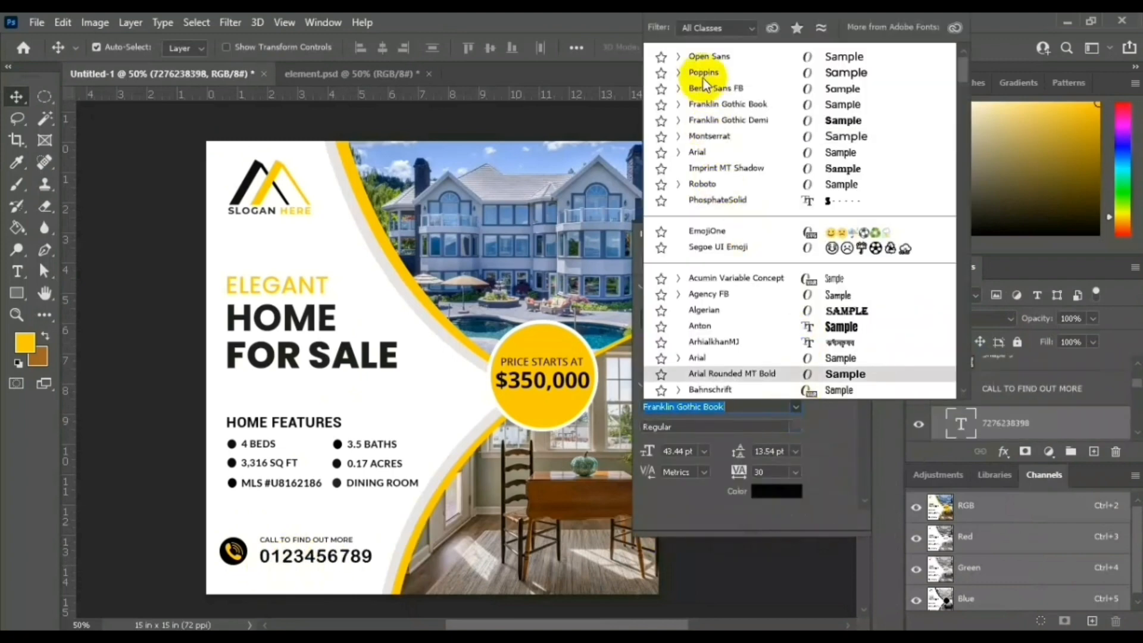
click(679, 56)
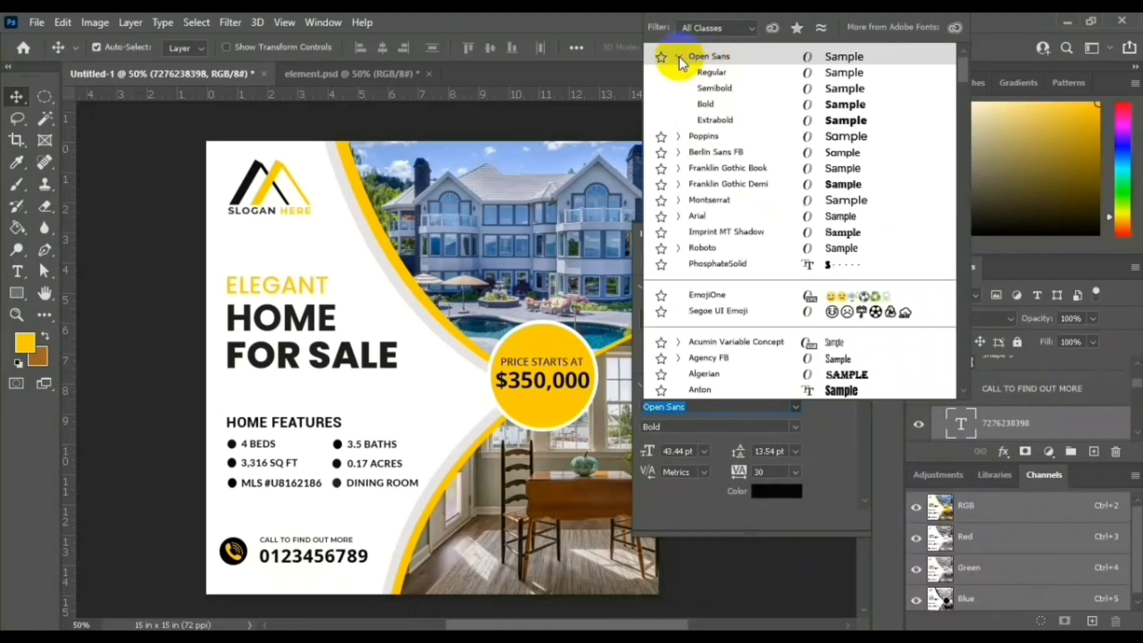
click(707, 107)
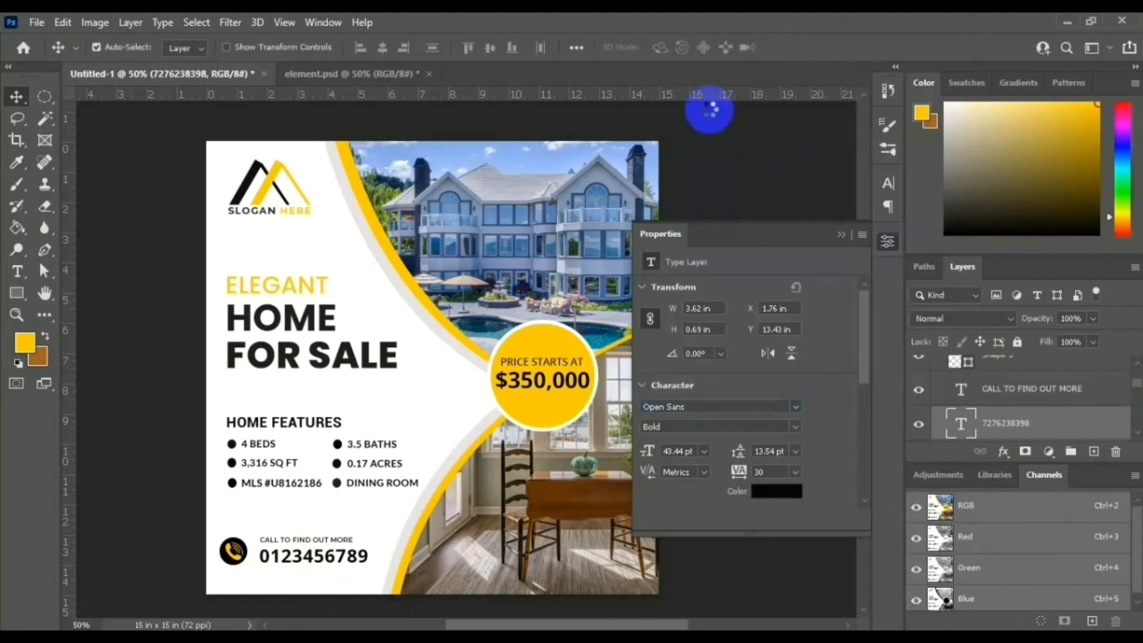
Step: Set the CALL TO FIND OUT MORE line's font to Open Sans Semibold
click(290, 544)
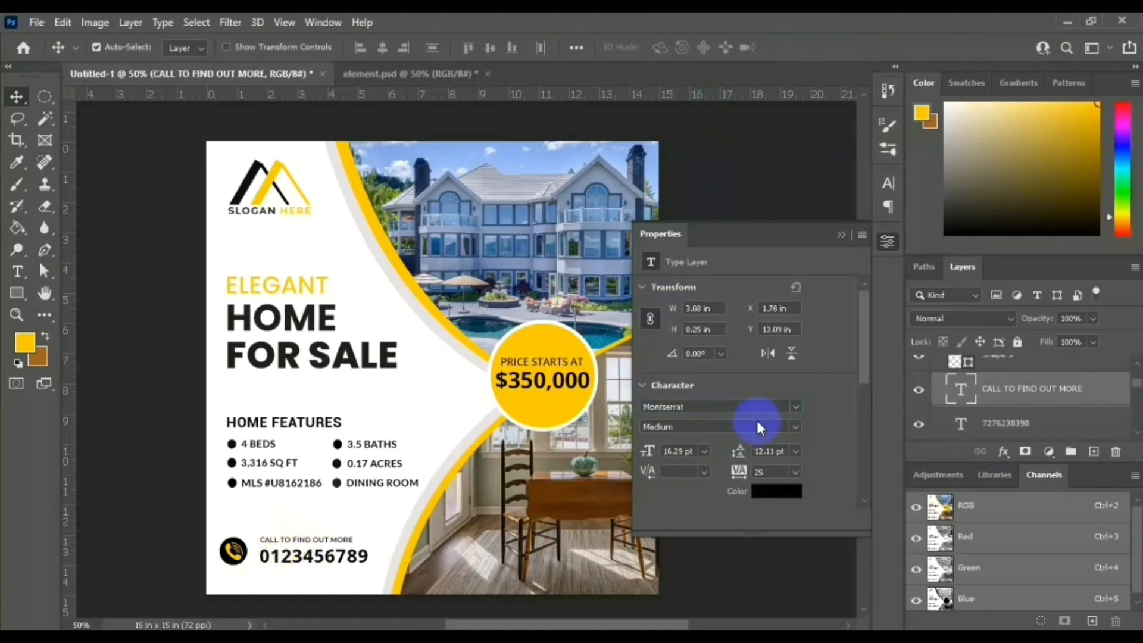
click(796, 406)
click(677, 56)
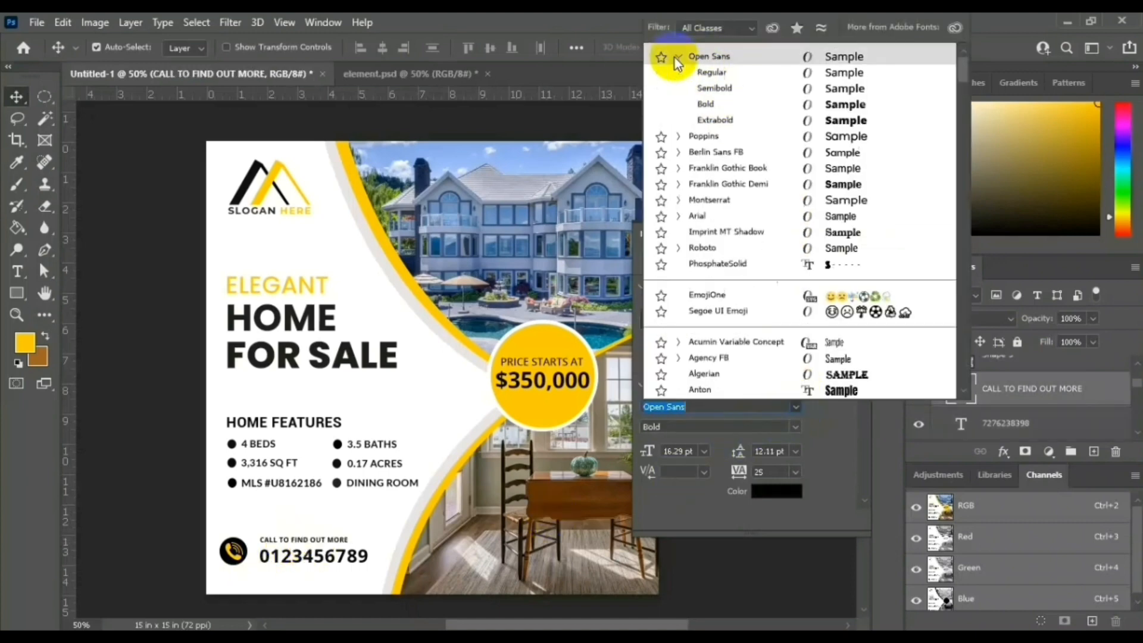
click(712, 72)
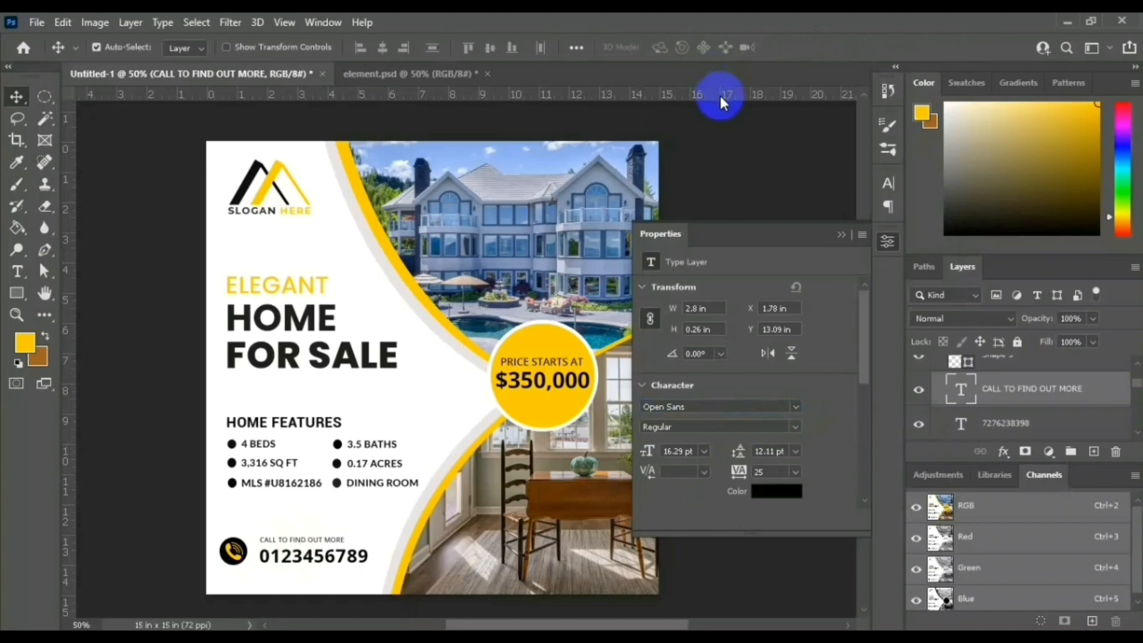
click(795, 427)
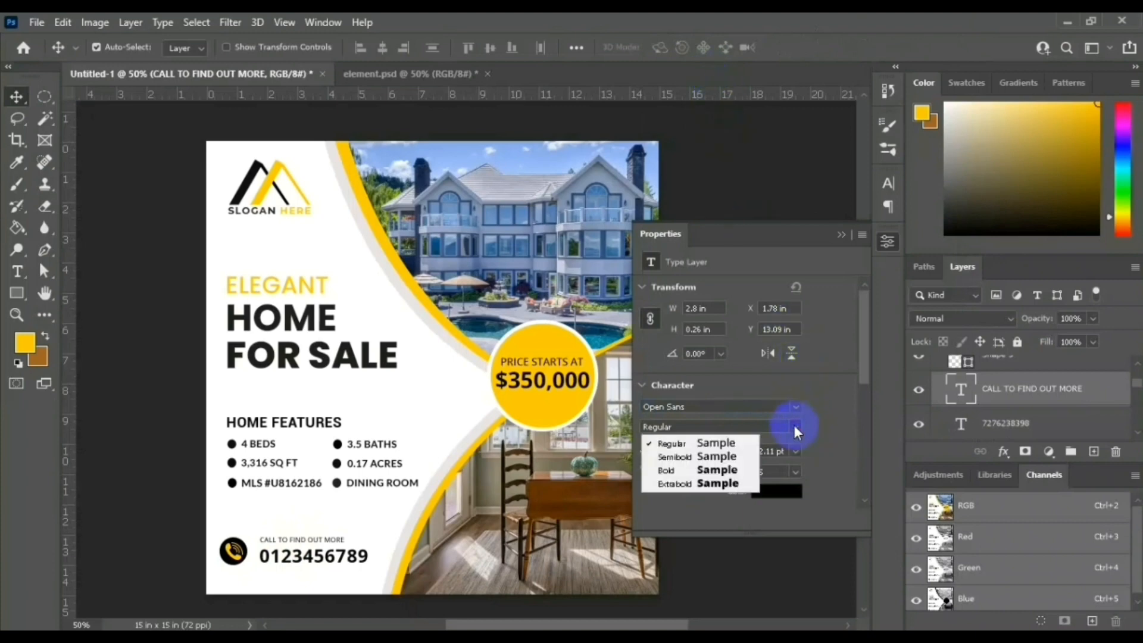
click(742, 454)
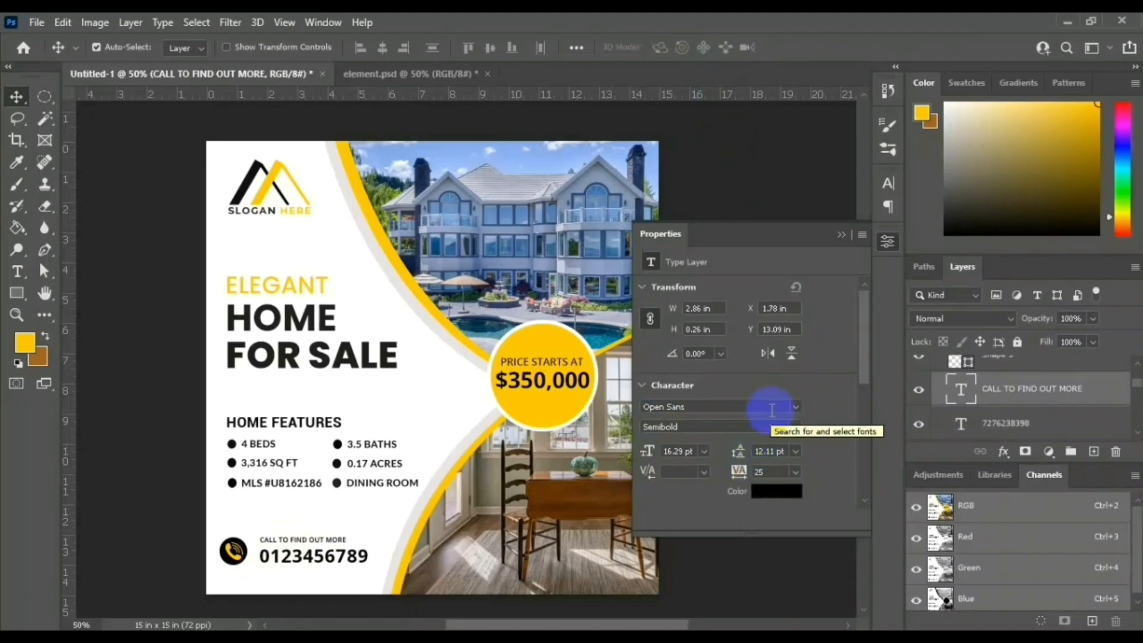
Step: Set the CALL TO FIND OUT MORE line's font size to 18 pt
click(690, 451)
key(BackSpace)
key(BackSpace)
key(BackSpace)
key(BackSpace)
key(BackSpace)
text(18)
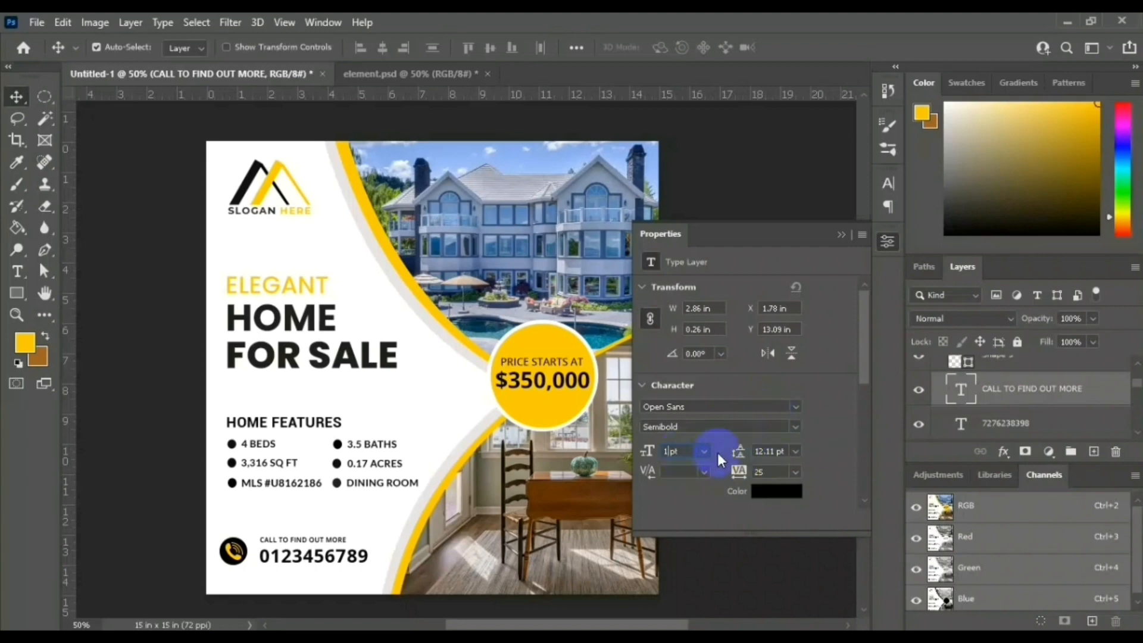
key(Return)
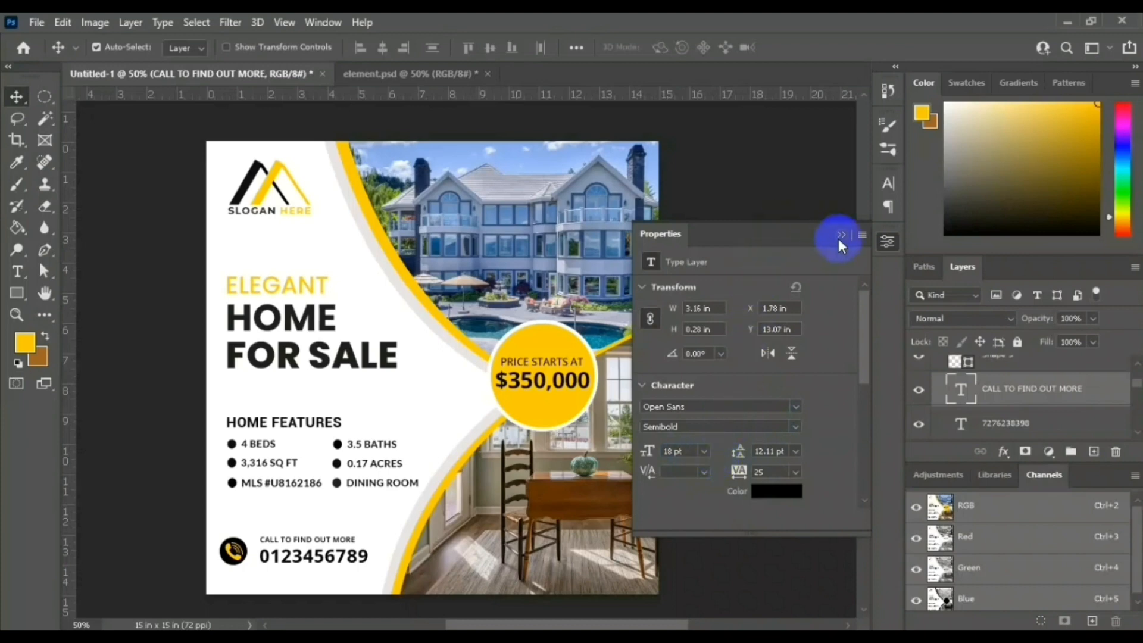
click(840, 236)
click(702, 470)
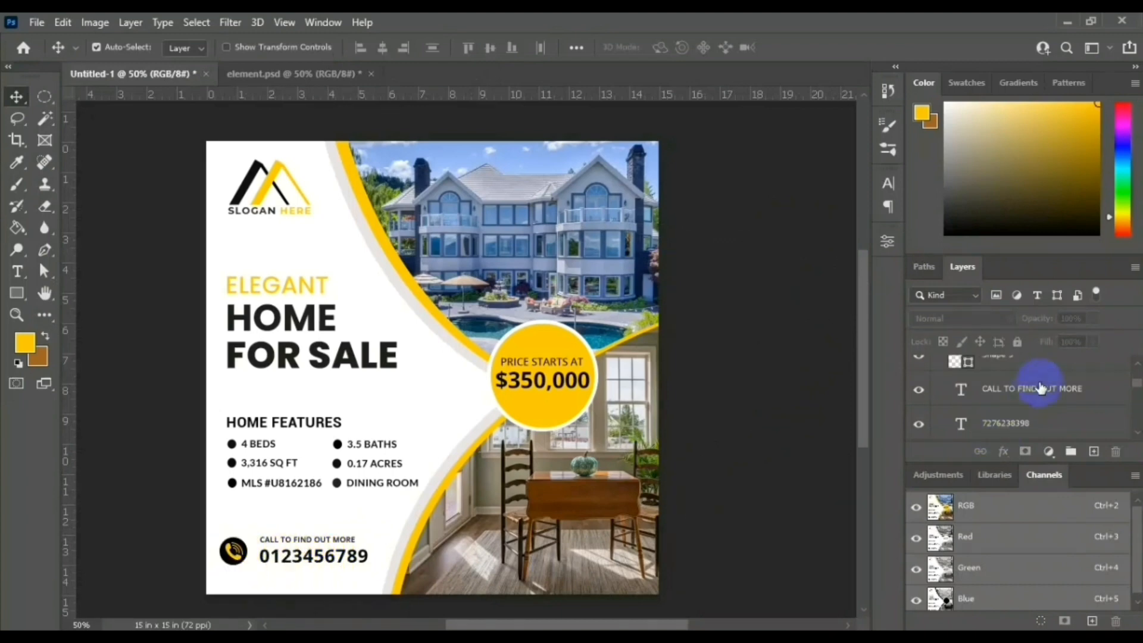
Step: Convert the CALL TO group to a smart object and move it about 0.278 in right, flush with the heading's left edge
scroll(1038, 387, up, 3)
click(940, 365)
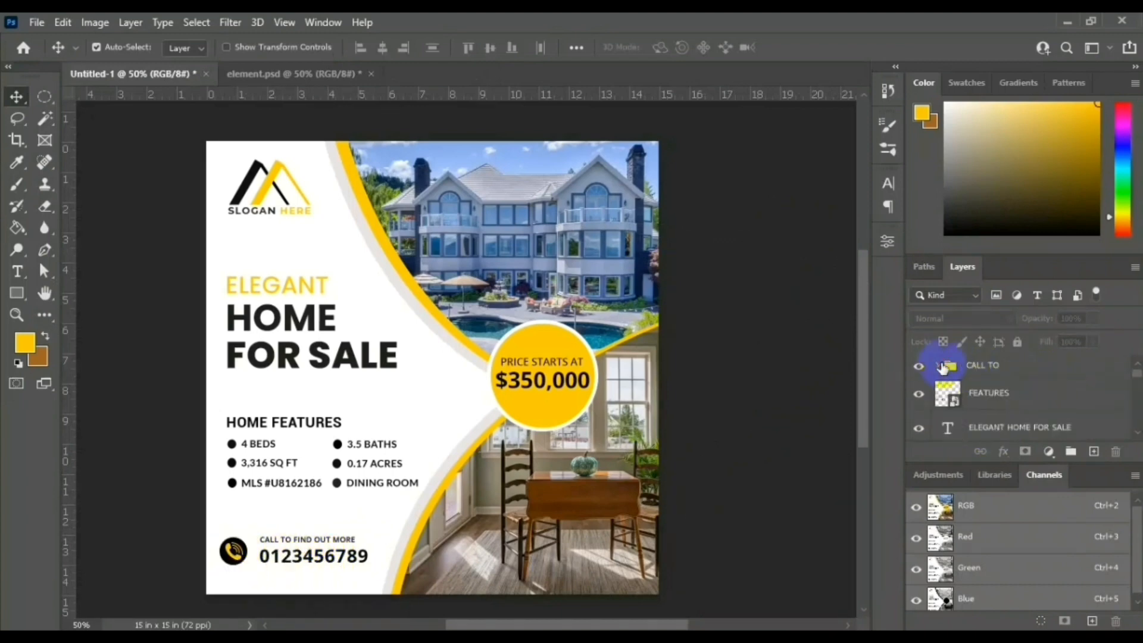
right_click(990, 366)
click(990, 366)
right_click(980, 366)
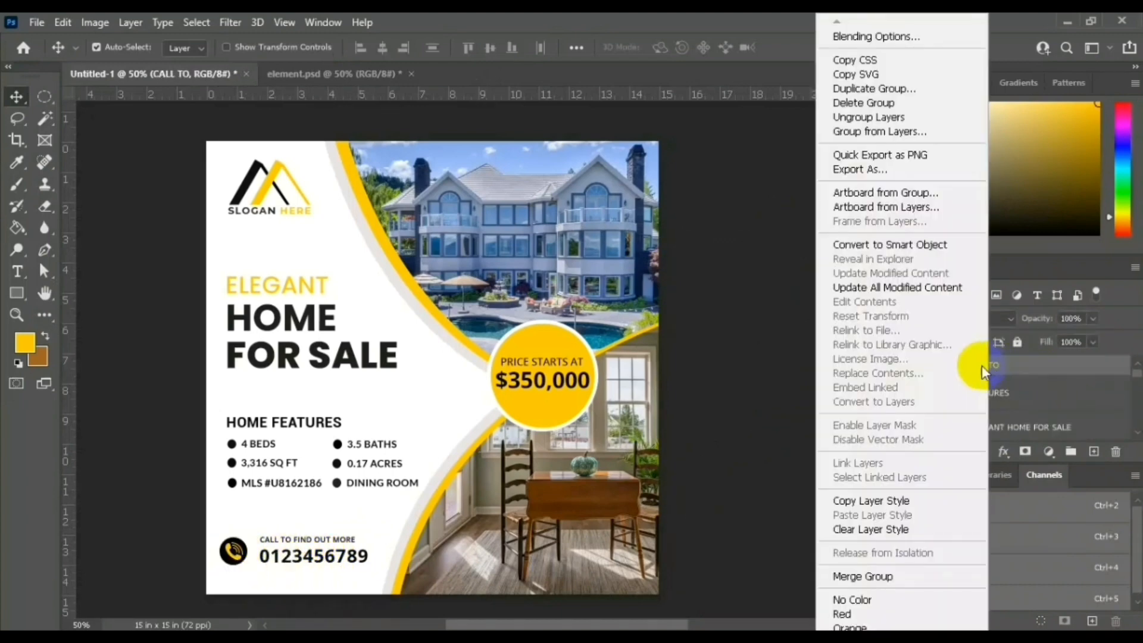
click(887, 244)
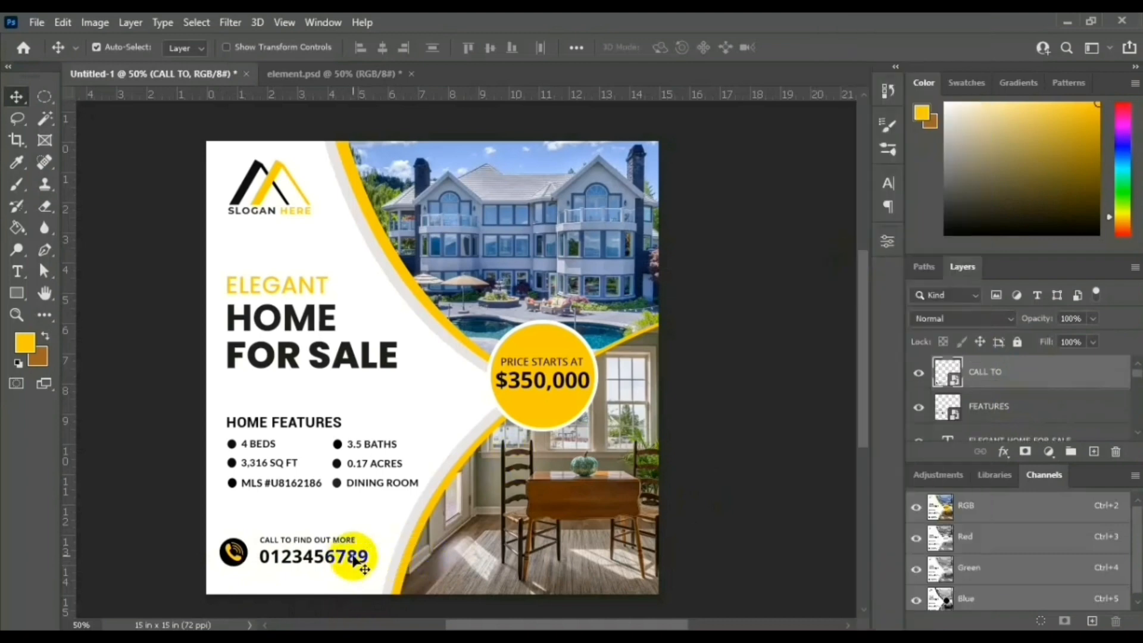
drag(354, 559, 364, 558)
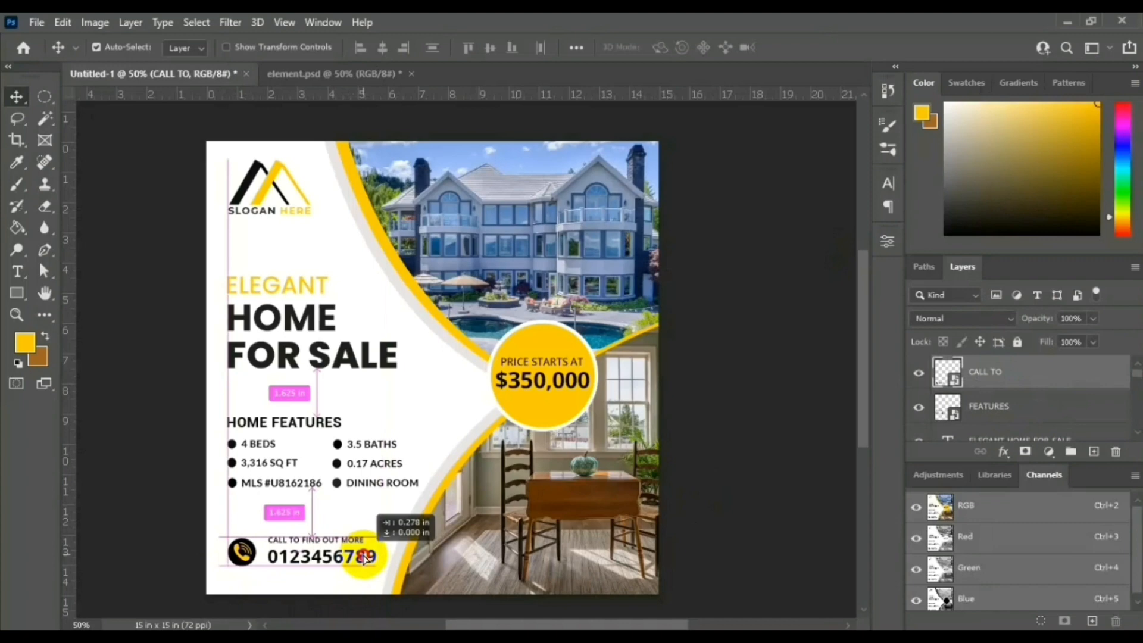
drag(363, 556, 363, 557)
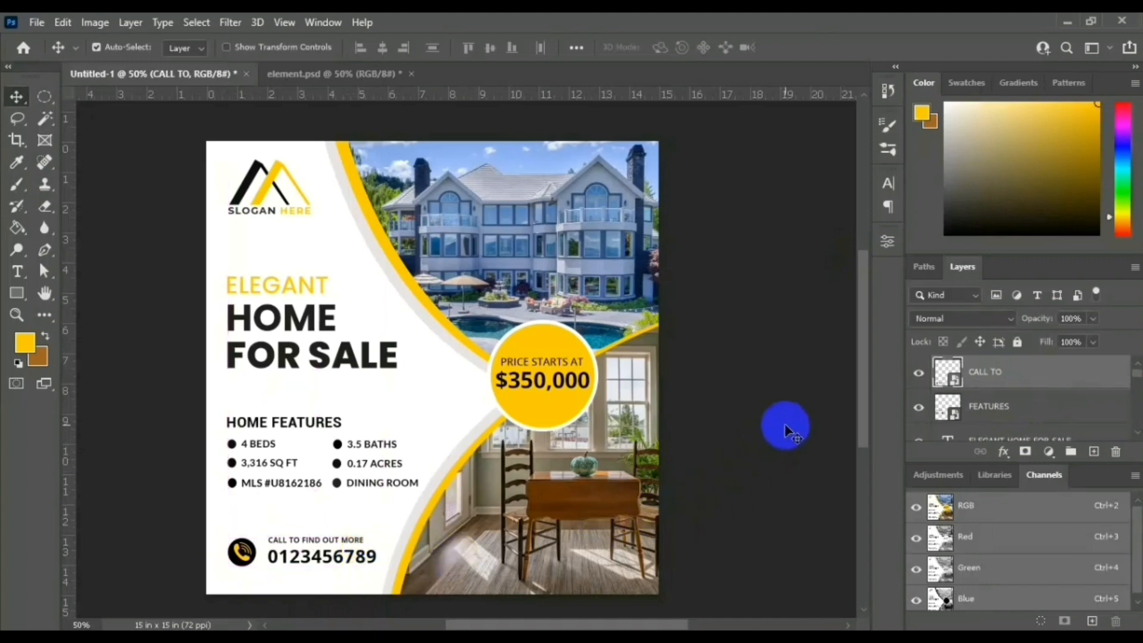
Step: Enlarge the ELEGANT HOME FOR SALE heading proportionally to about 111%, making it about 6.375 by 4.338 in
click(304, 324)
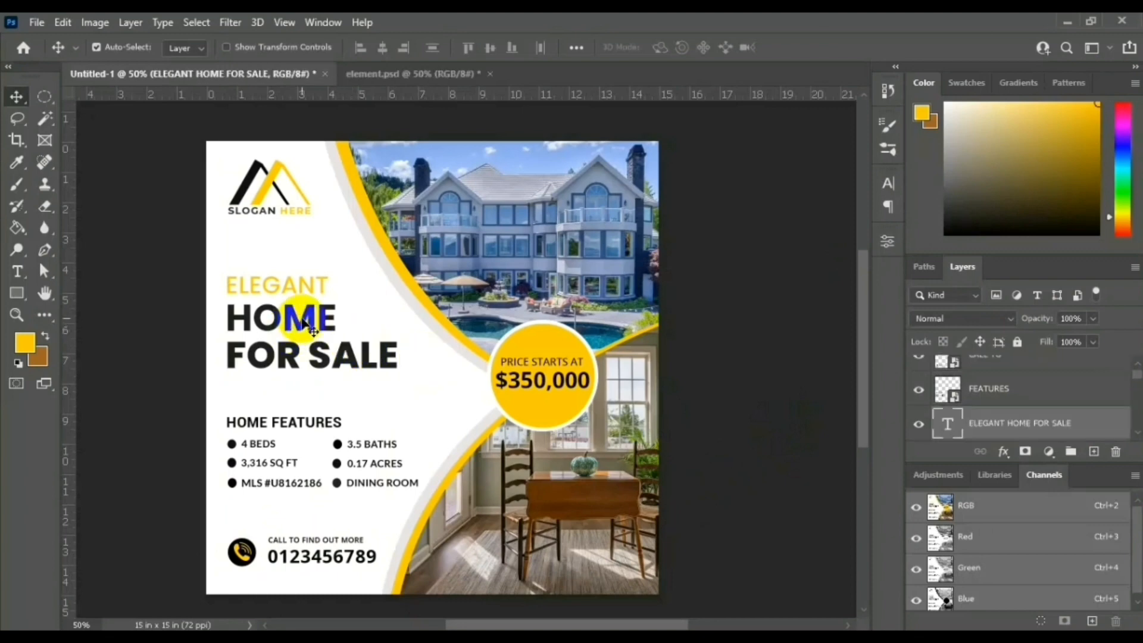
key(ctrl+t)
drag(400, 327, 420, 333)
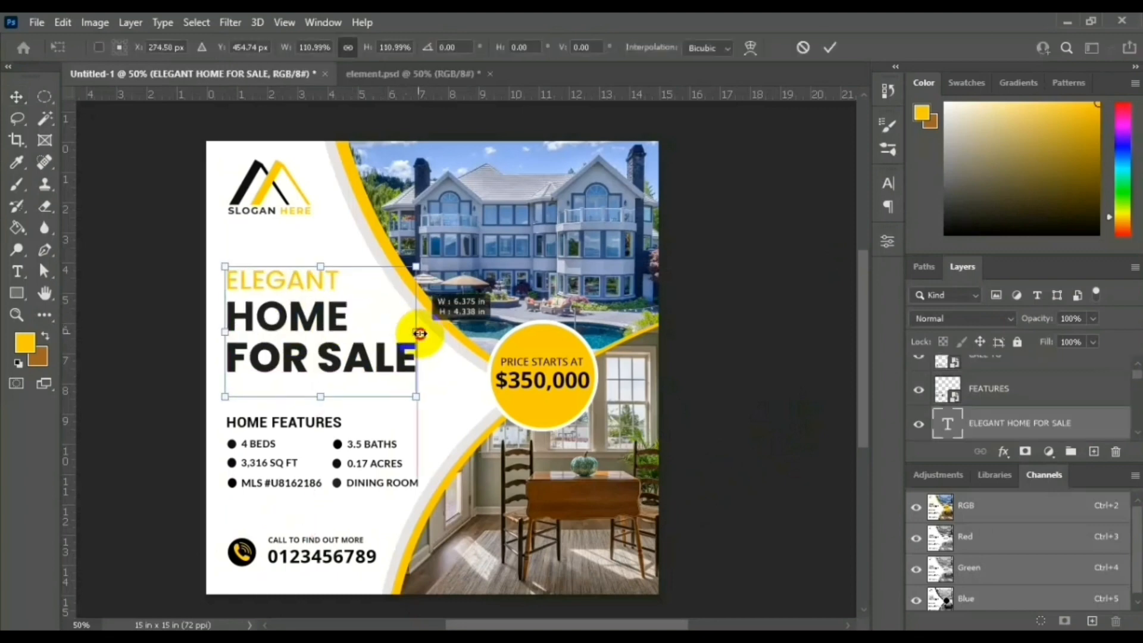
click(20, 97)
click(108, 138)
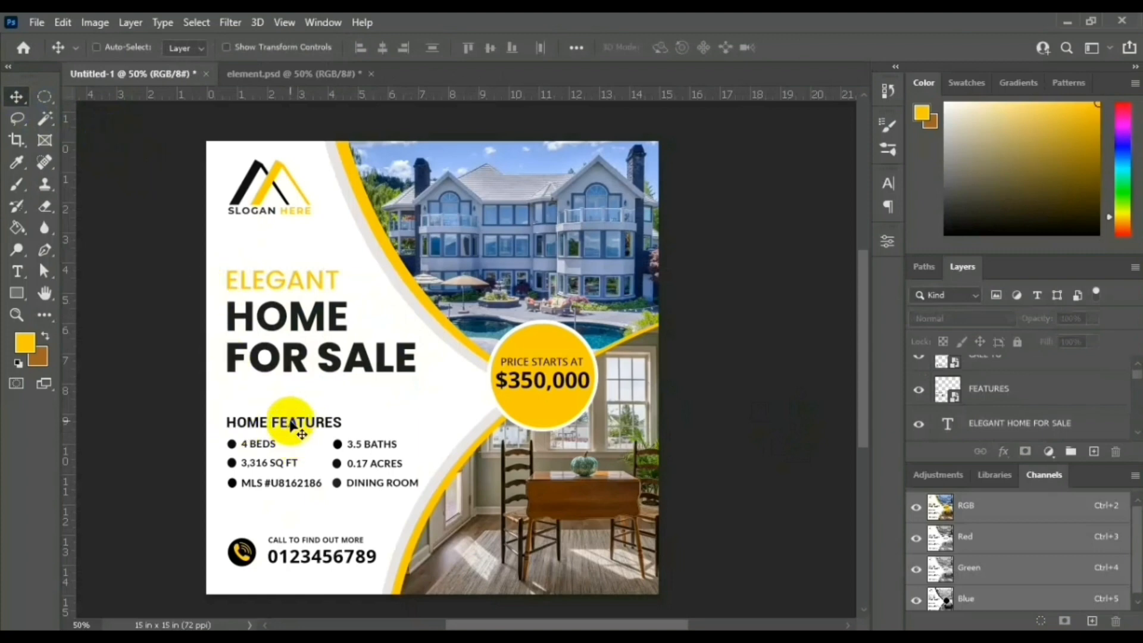
Step: Shrink the HOME FEATURES block proportionally to about 85.16% scale, keeping its left edge in place
ctrl+click(328, 422)
key(ctrl+t)
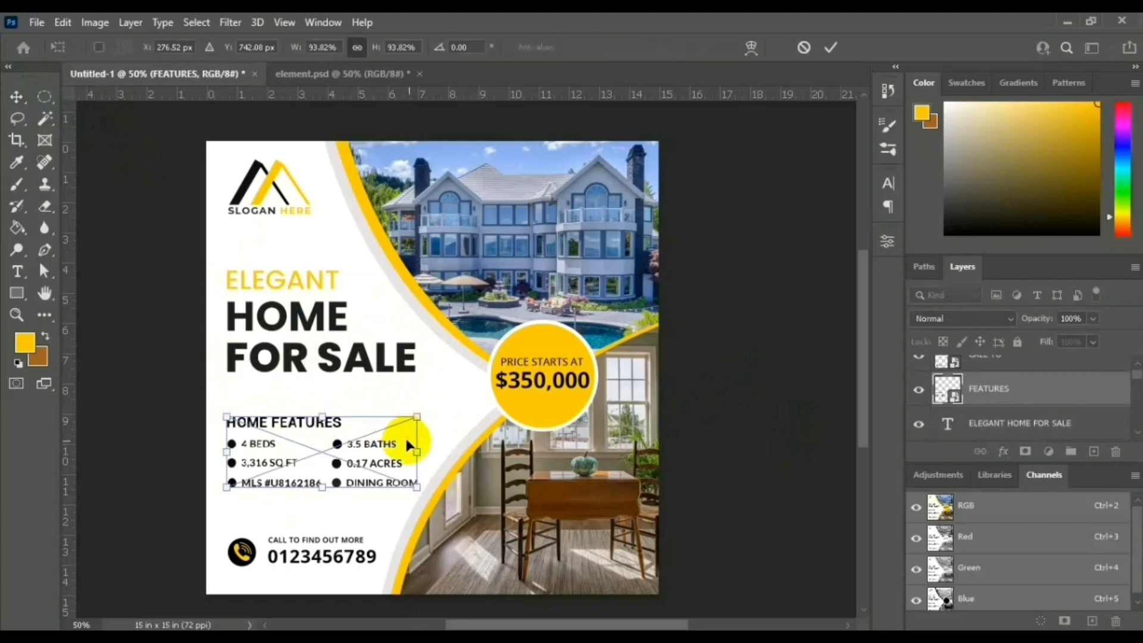
drag(420, 452, 400, 451)
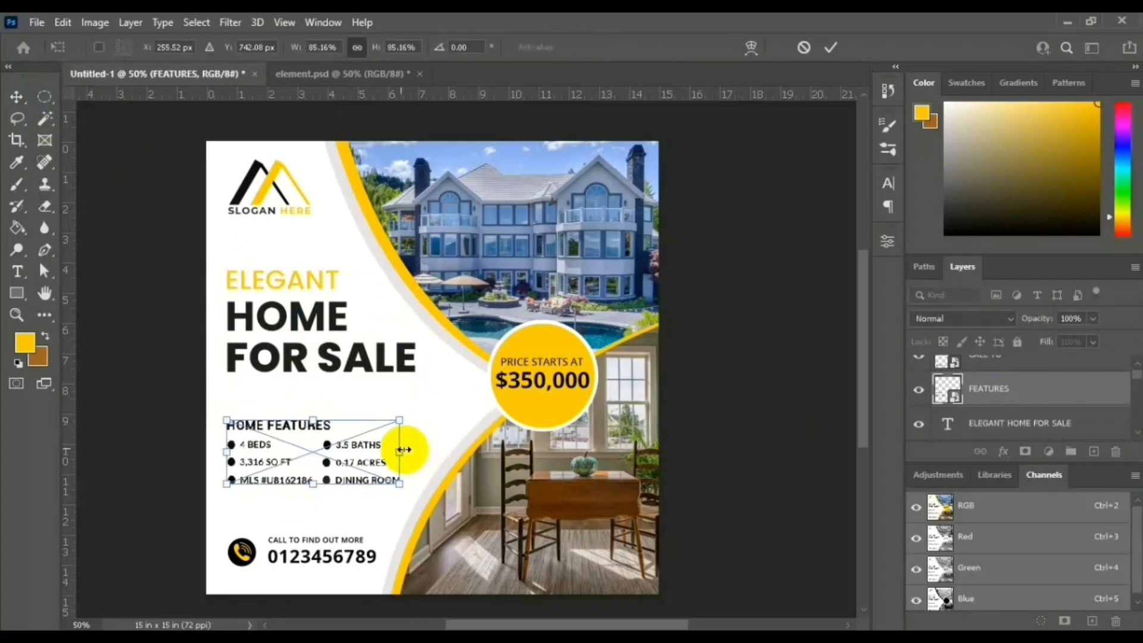
click(18, 98)
click(169, 211)
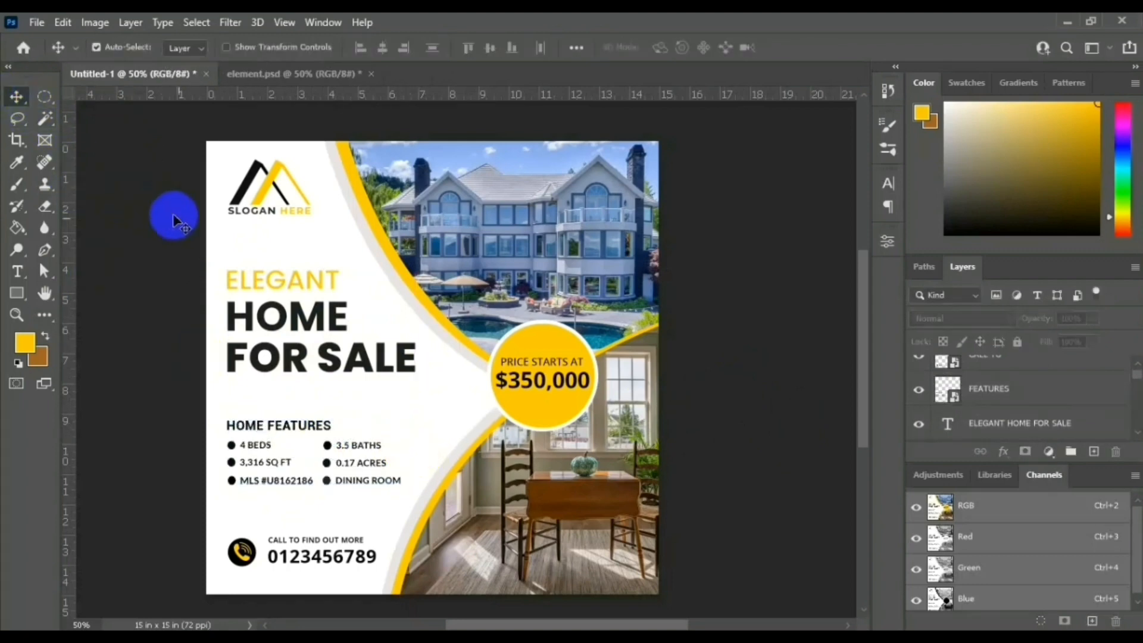
Step: Try the Extrabold weight on the $350,000 price text and set it back to Bold
click(524, 381)
click(887, 239)
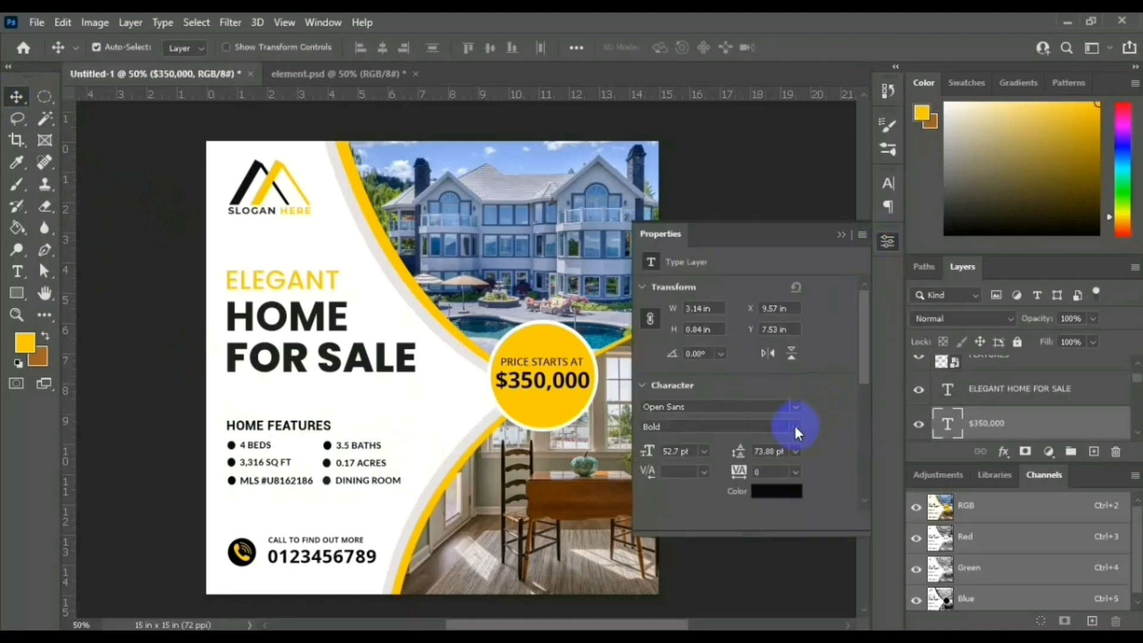
click(796, 427)
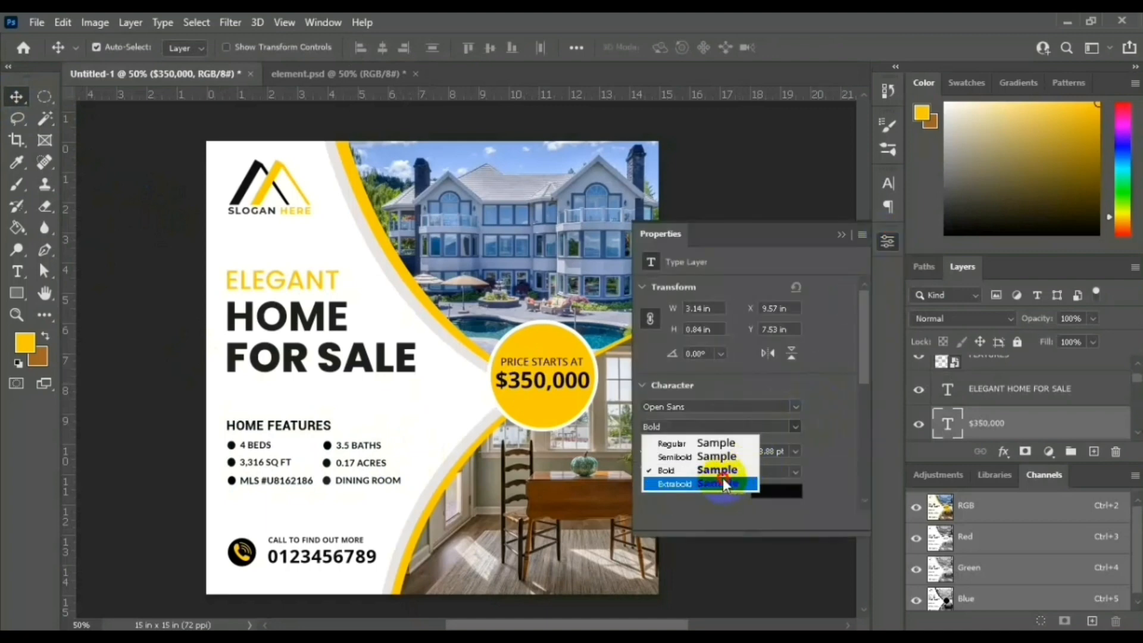
click(722, 482)
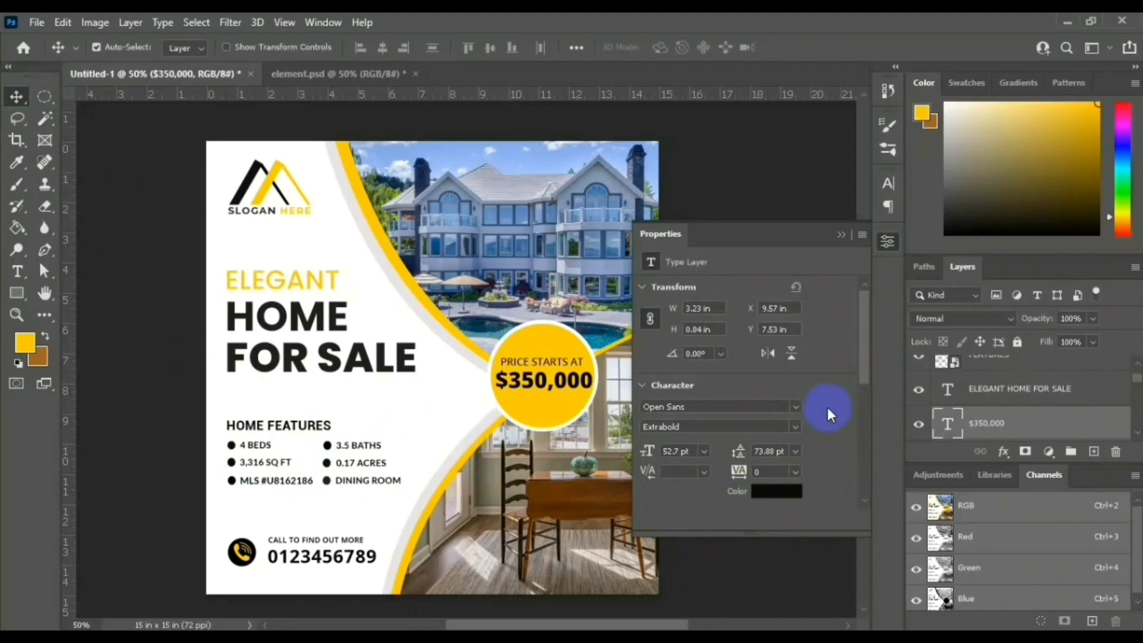
click(798, 424)
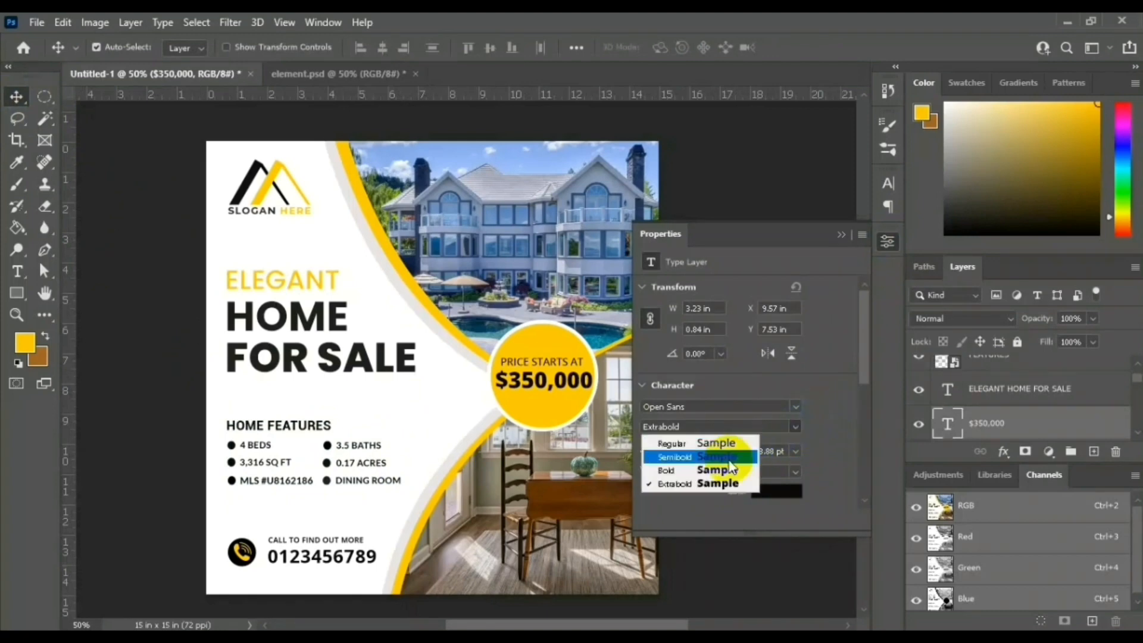
click(709, 473)
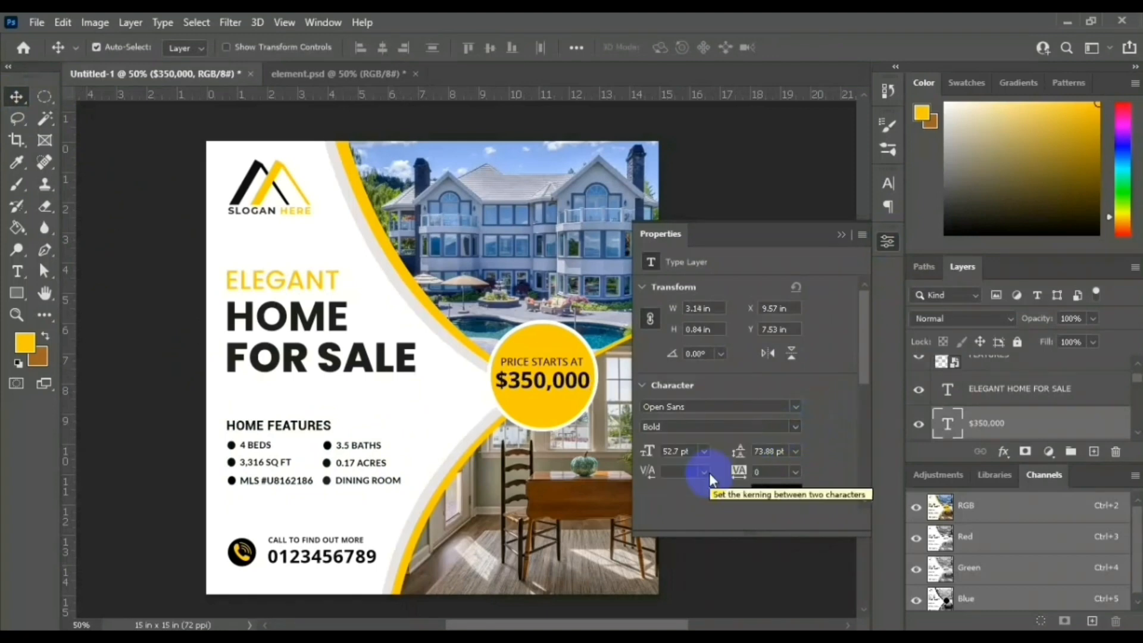
click(839, 234)
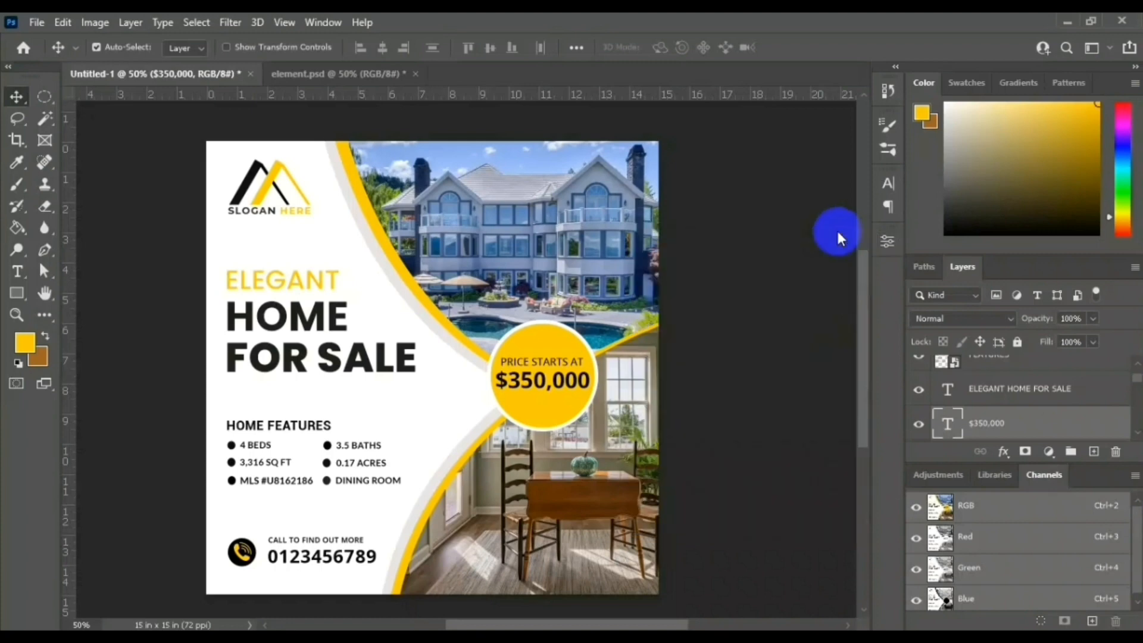
click(763, 229)
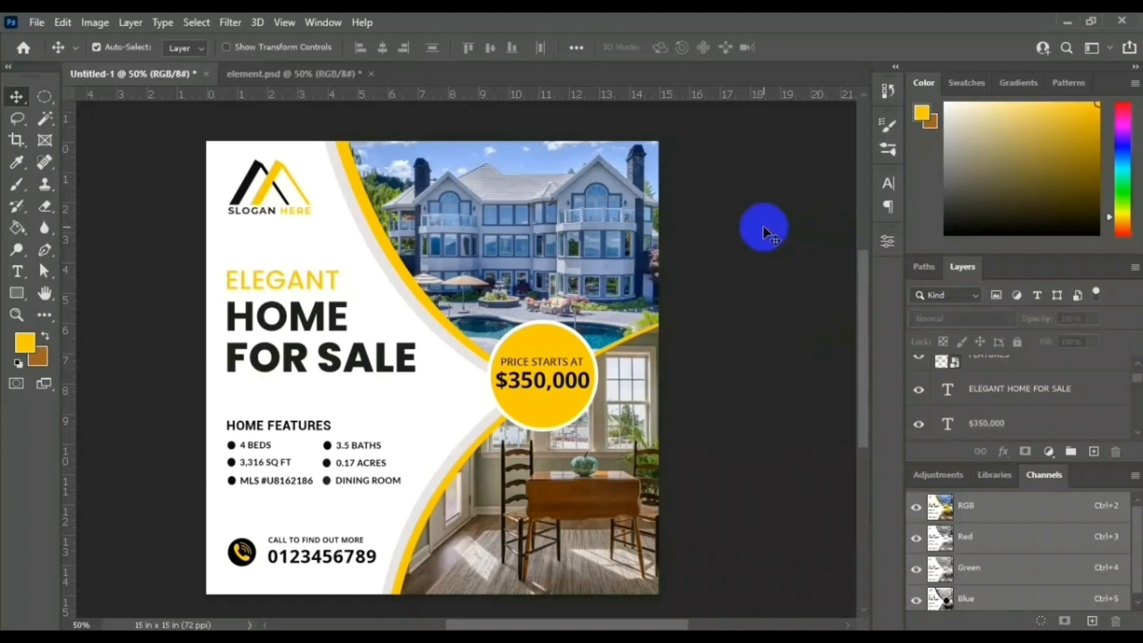
Step: Nudge the lower yellow band slightly to adjust how much of it shows along the lower photo's curved edge
click(652, 326)
drag(653, 326, 651, 326)
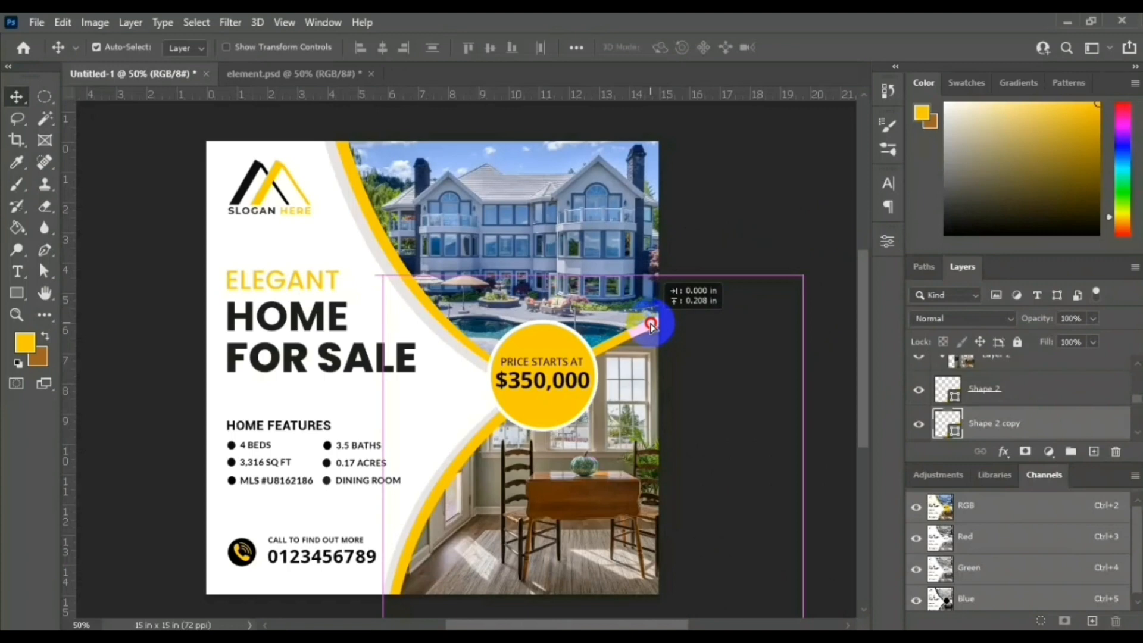
drag(651, 325, 660, 327)
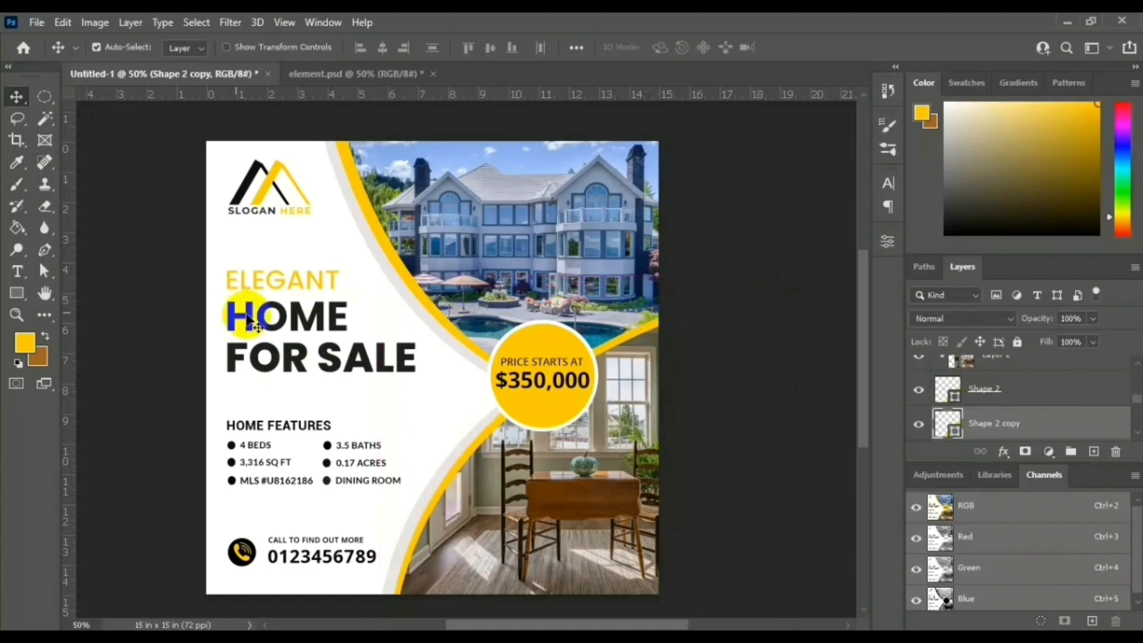
Step: Extend the lower yellow band's bottom-left and top-right anchor points outward, making the shape about 1027 by 885 px
click(44, 271)
scroll(528, 495, down, 1)
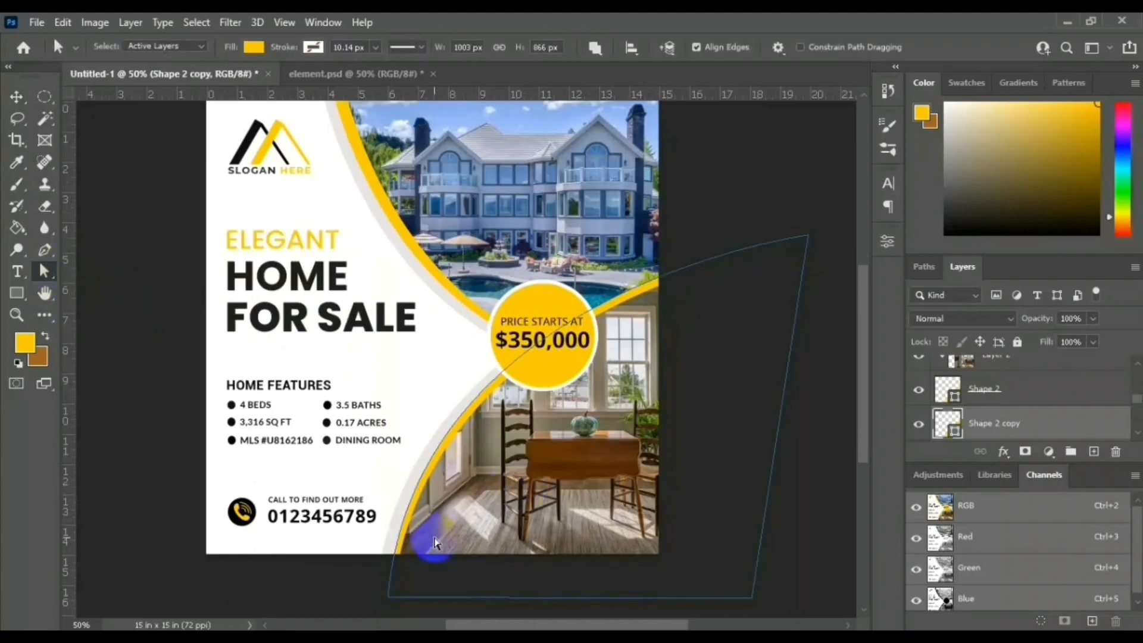
click(395, 590)
drag(395, 591, 388, 601)
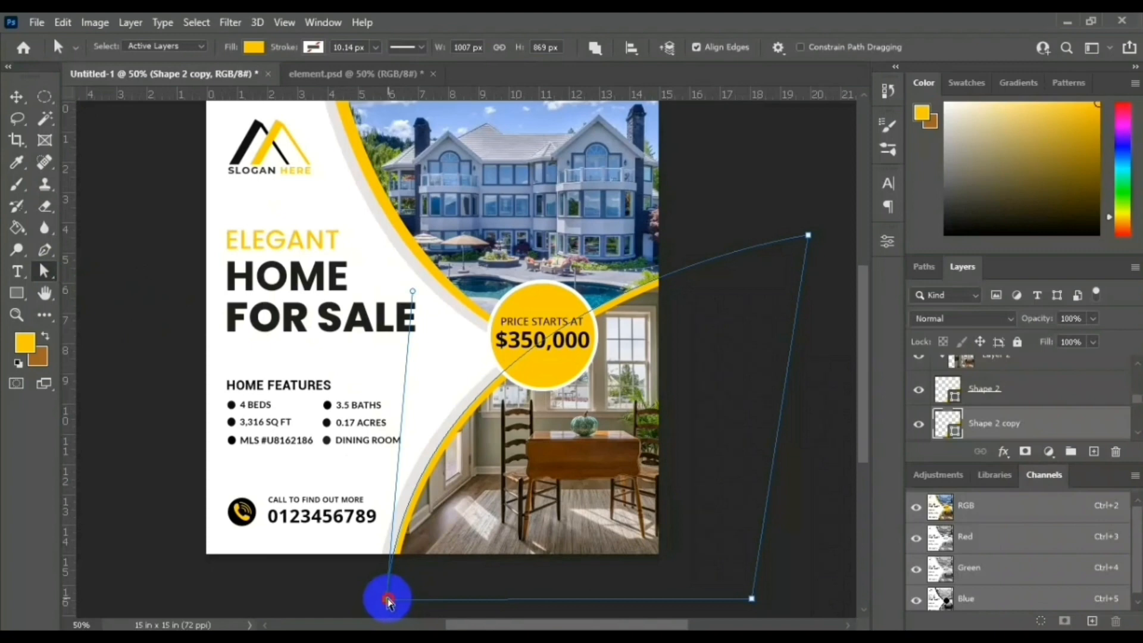
drag(388, 601, 388, 603)
scroll(408, 344, up, 3)
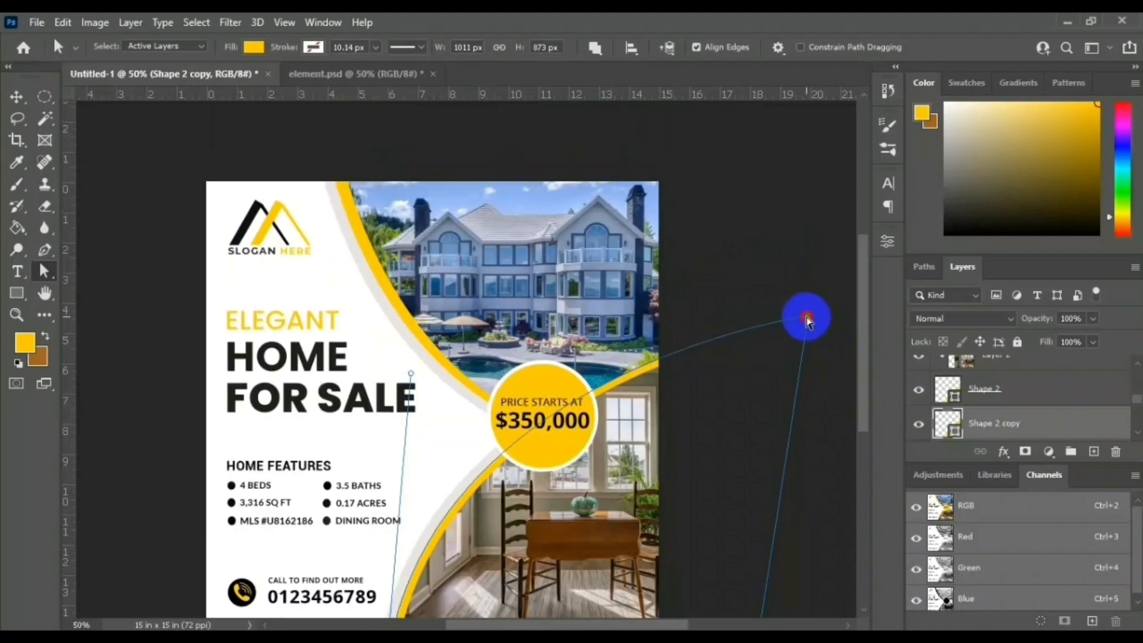
drag(808, 320, 814, 316)
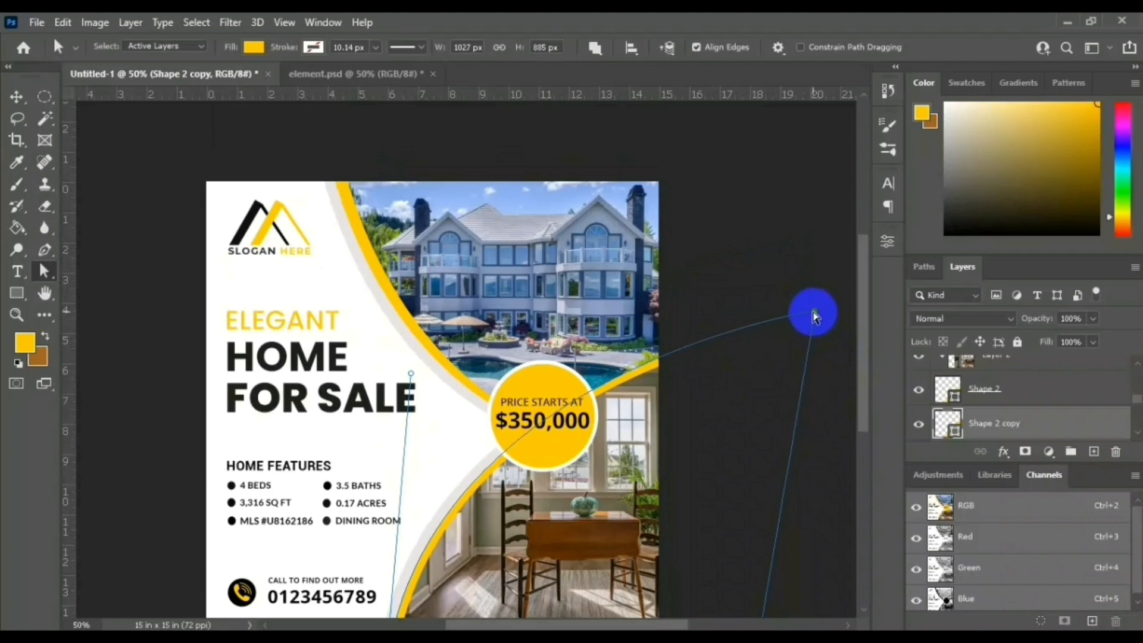
click(309, 135)
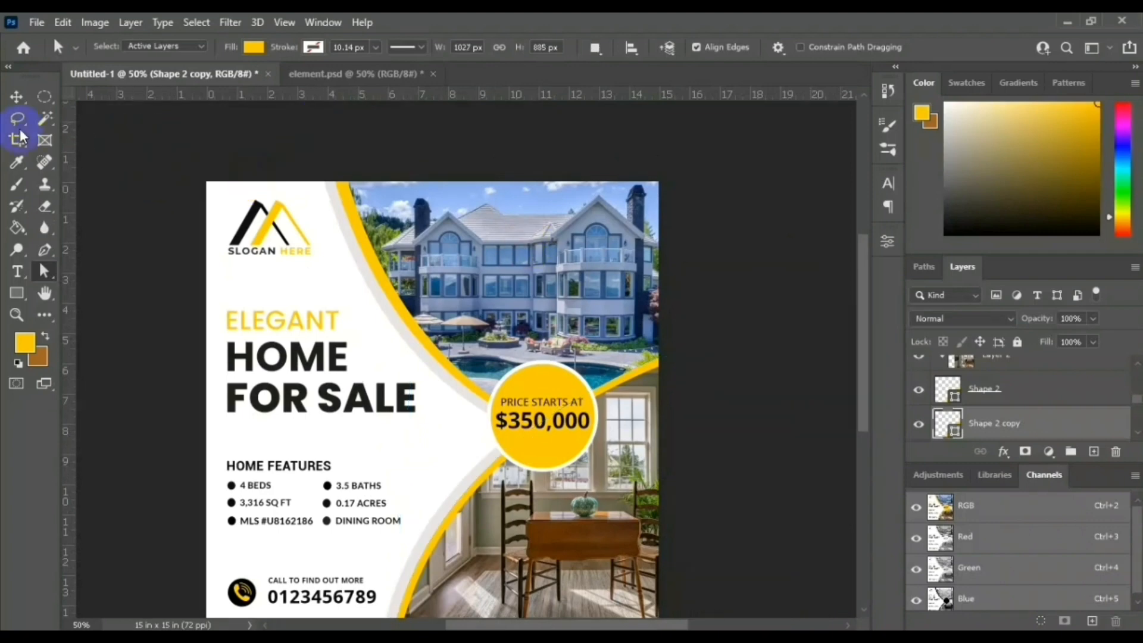
Step: Move the upper yellow band's top-left anchor point outward beyond the canvas, making the shape about 1024 by 726 px
click(17, 96)
drag(119, 127, 200, 226)
click(43, 271)
drag(344, 156, 330, 146)
click(332, 145)
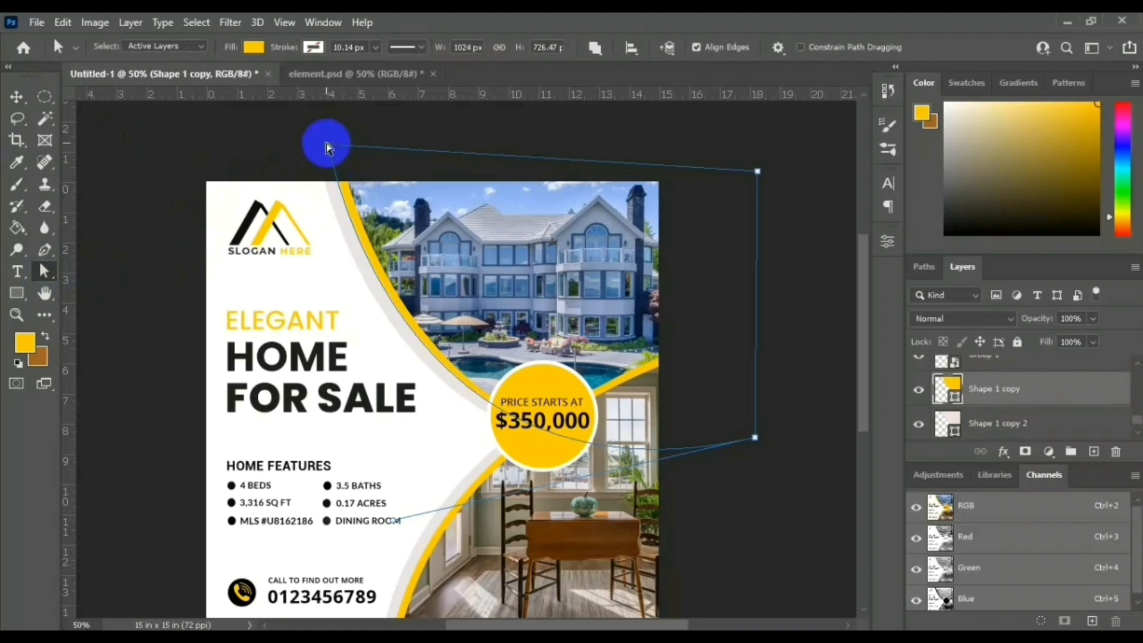
click(255, 146)
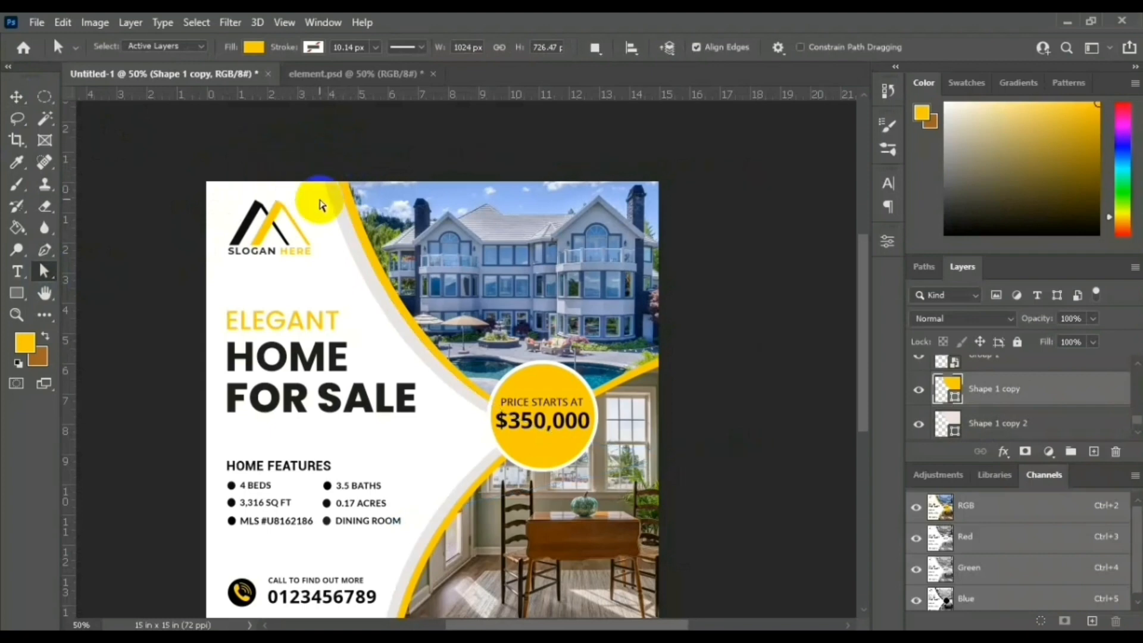
Step: Shift the upper and lower grey bands about 0.125 in right toward the yellow bands
scroll(321, 204, down, 2)
key(v)
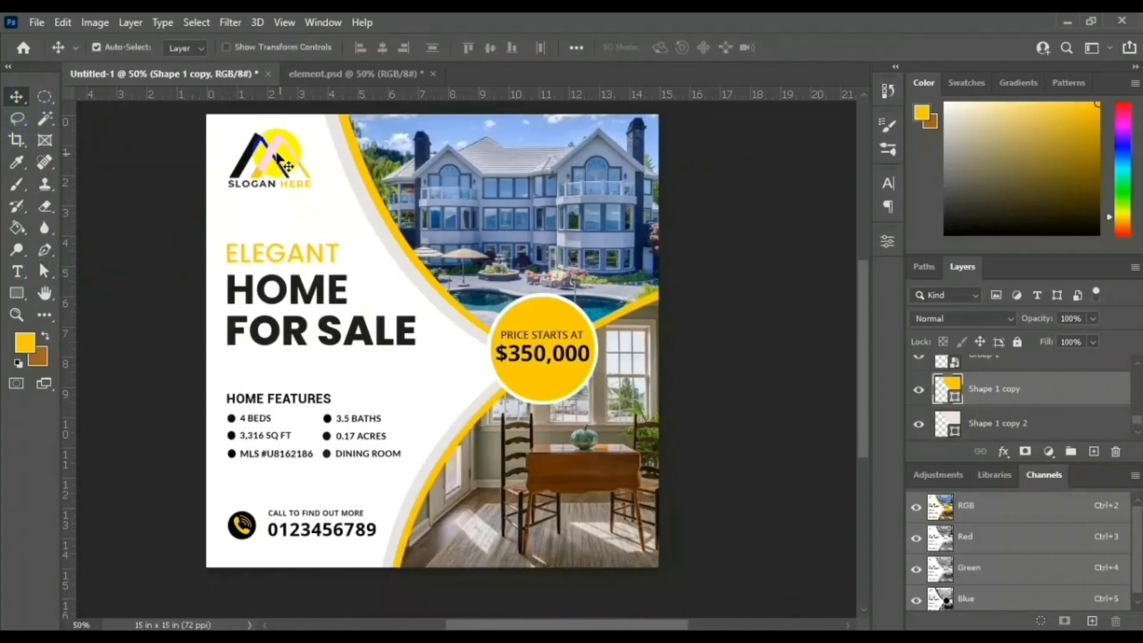
click(343, 159)
drag(344, 159, 350, 162)
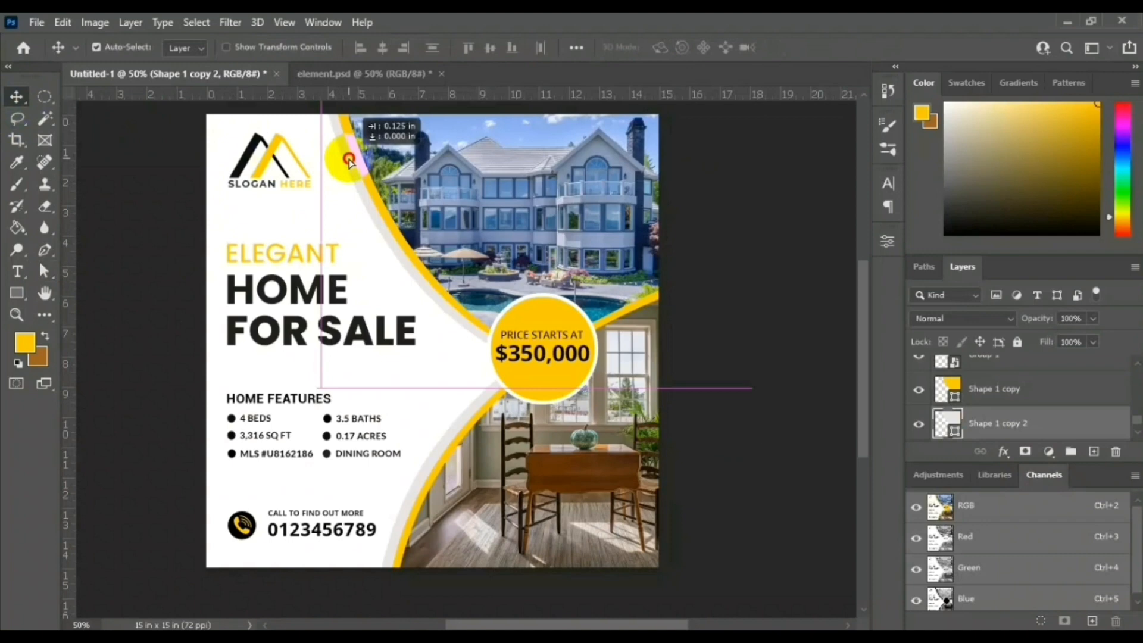
drag(454, 410, 464, 418)
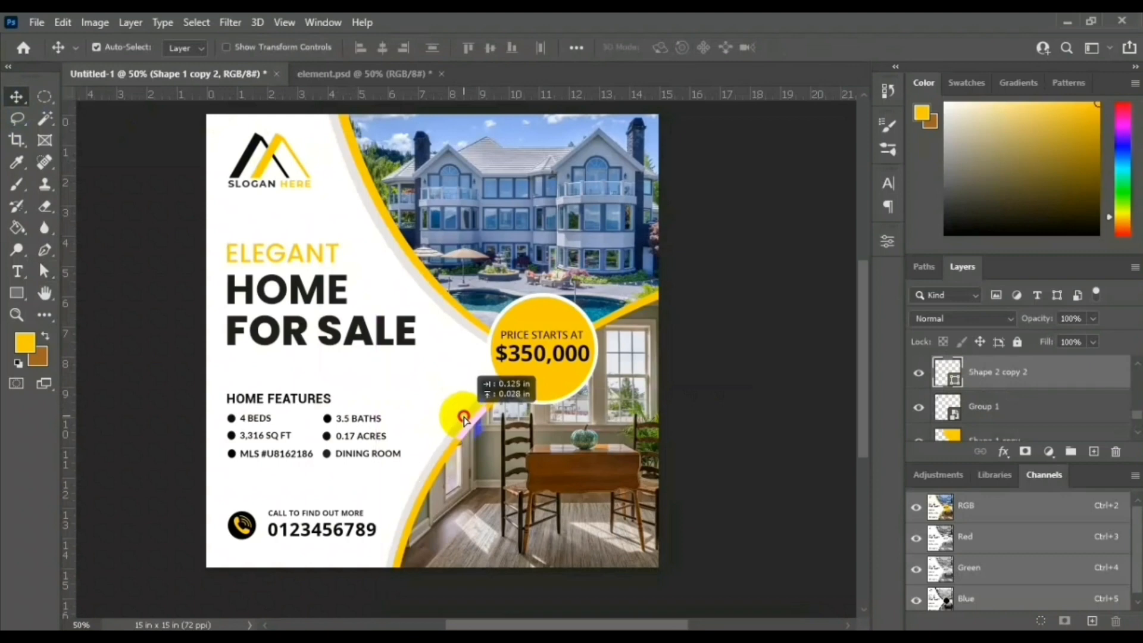
drag(464, 420, 464, 419)
click(717, 390)
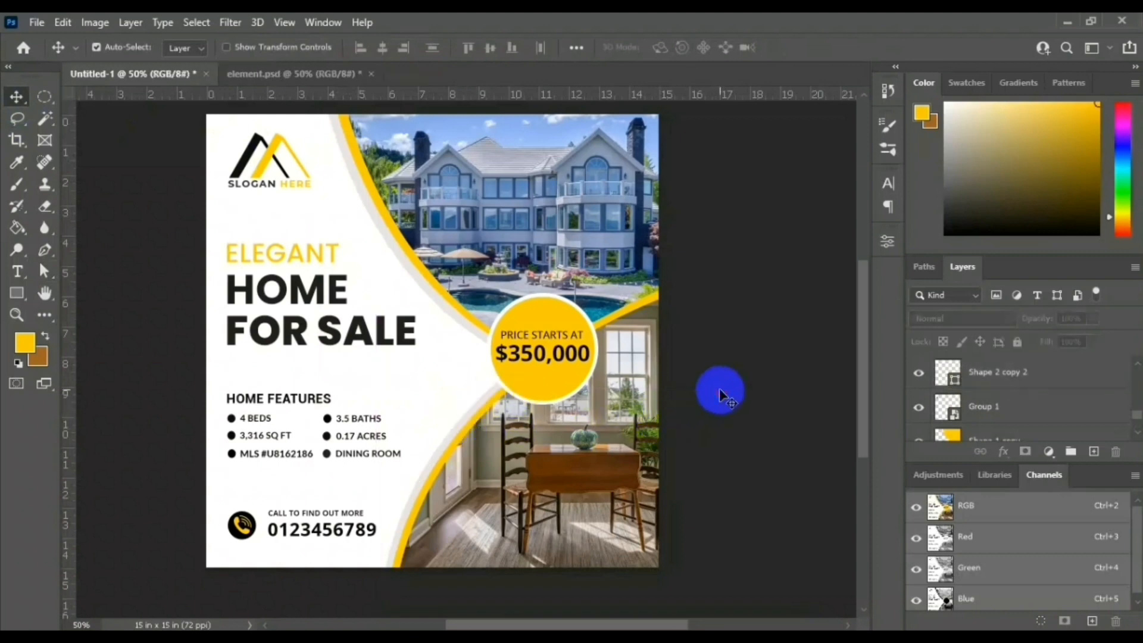
Step: Draw a yellow rectangle about 4.04 by 0.9 in over the phone number and place its layer beneath the CALL TO layer
drag(708, 554, 752, 571)
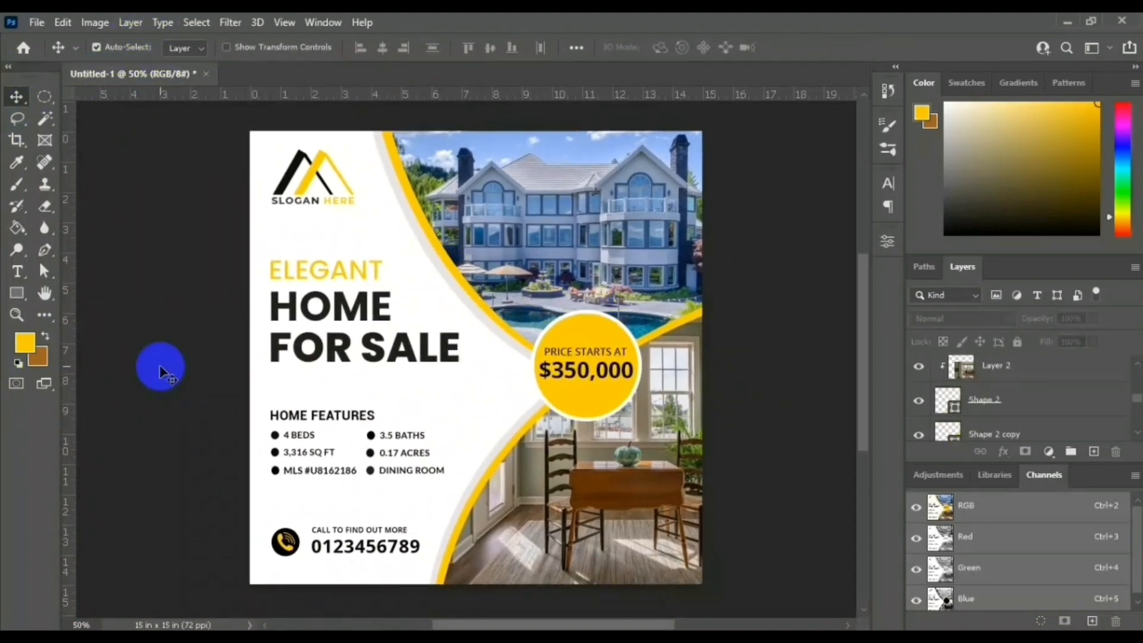
click(25, 291)
drag(300, 546, 372, 538)
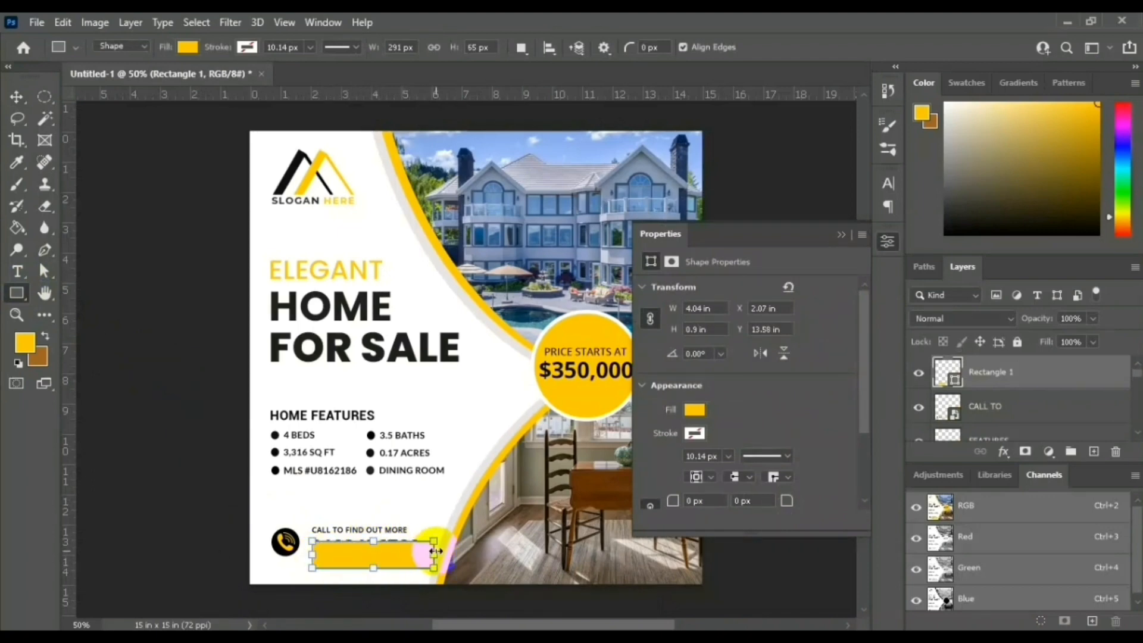
click(16, 96)
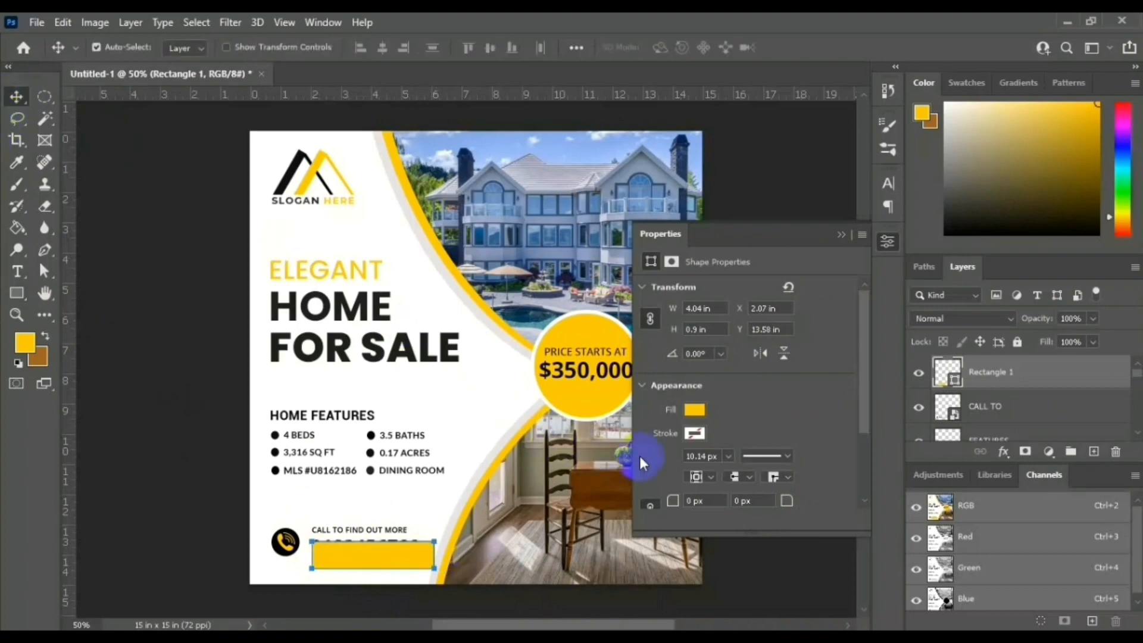
mouse_move(1027, 365)
mouse_down()
mouse_move(1023, 444)
mouse_move(1024, 379)
mouse_up()
Step: Move the yellow rectangle directly behind the phone number, at about X 1.88 in and Y 13.33 in
mouse_move(426, 561)
mouse_down()
mouse_move(421, 543)
mouse_move(434, 555)
mouse_up()
key(ctrl+plus)
key(ctrl+plus)
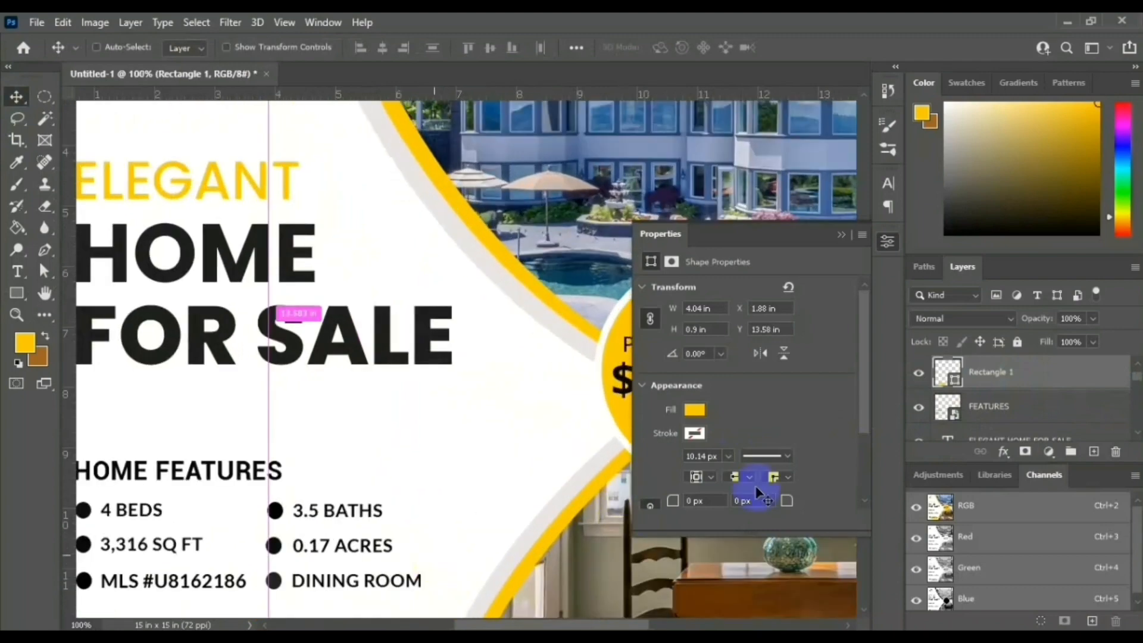
click(841, 234)
scroll(298, 396, down, 10)
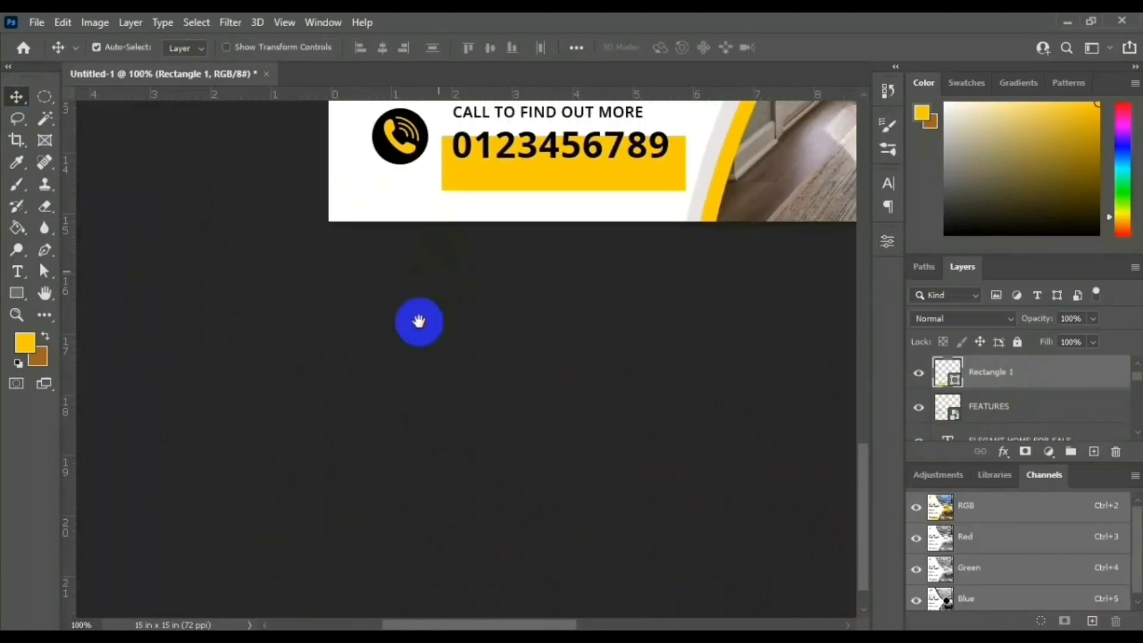
scroll(416, 321, up, 4)
drag(357, 443, 383, 387)
Step: Reduce the yellow rectangle's height to about 93.85% by raising its bottom edge
key(ctrl+t)
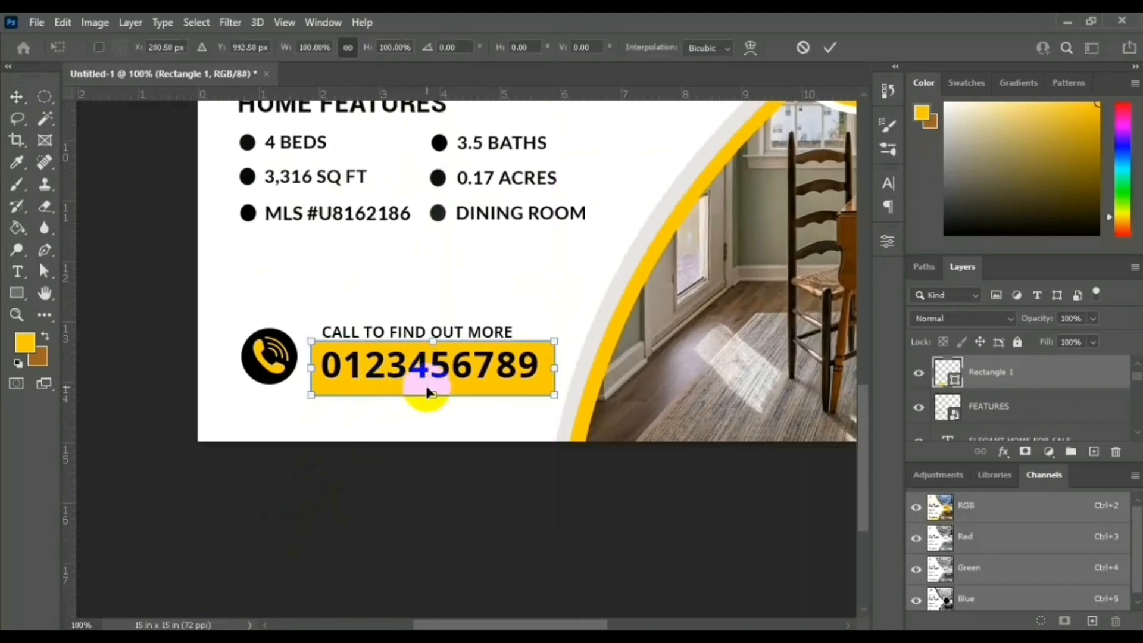
drag(429, 392, 430, 389)
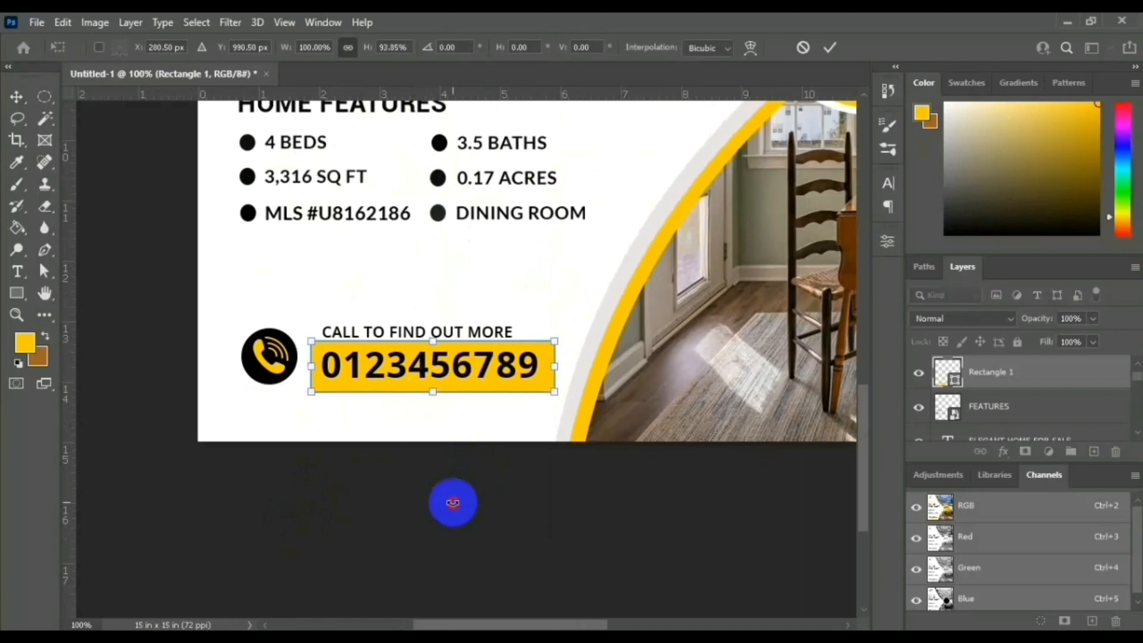
key(Return)
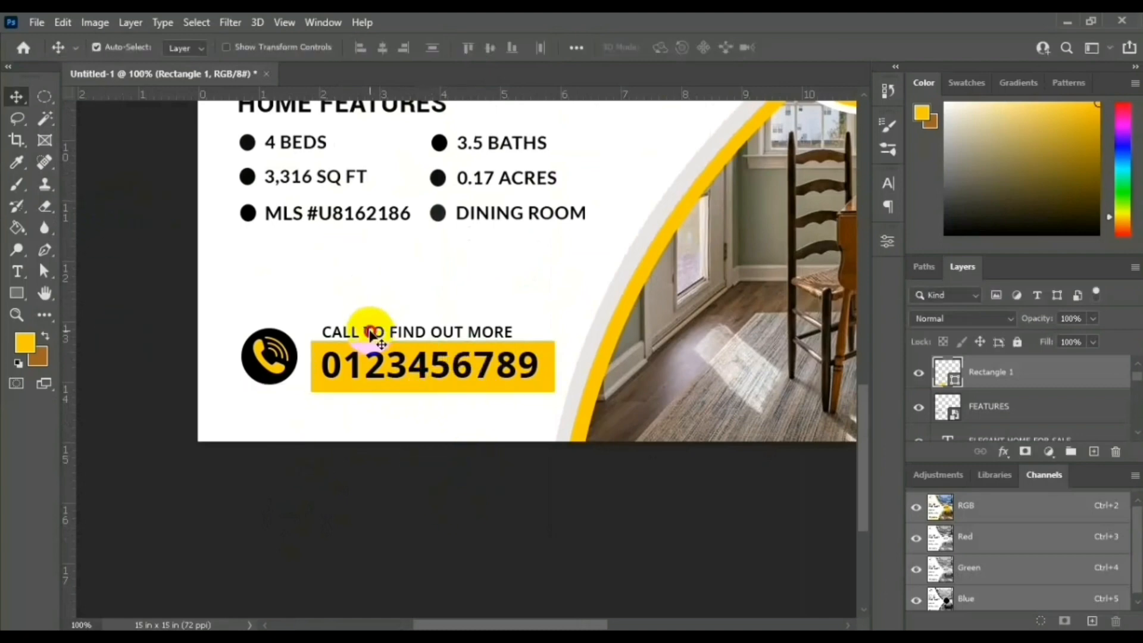
Step: Convert the CALL TO smart object back to separate layers
drag(370, 335, 370, 332)
click(383, 434)
click(399, 356)
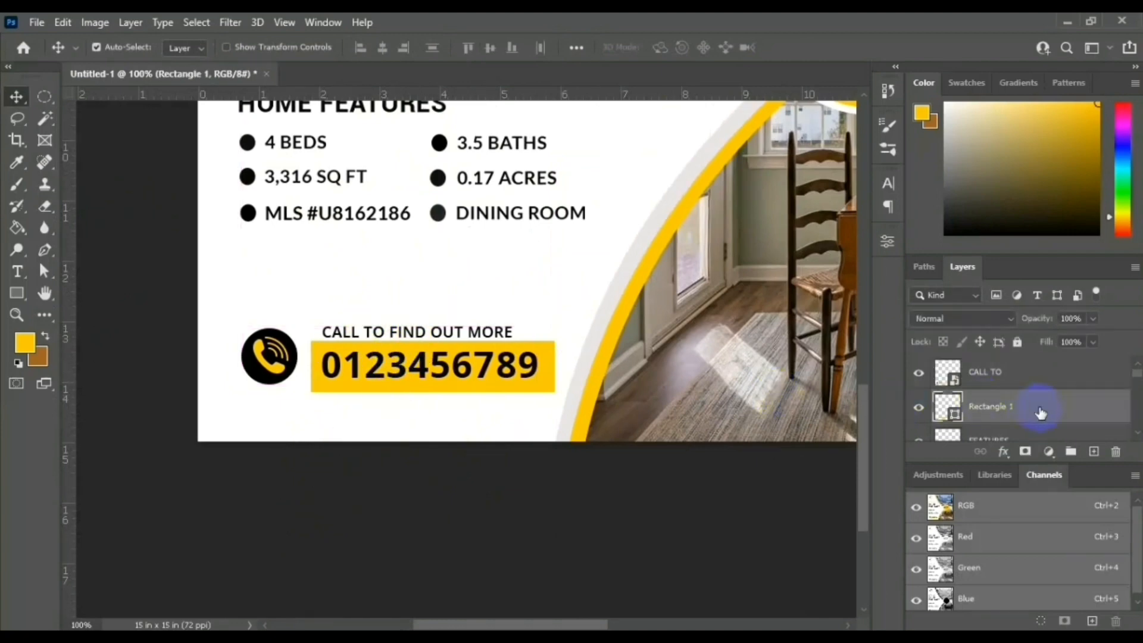
right_click(992, 370)
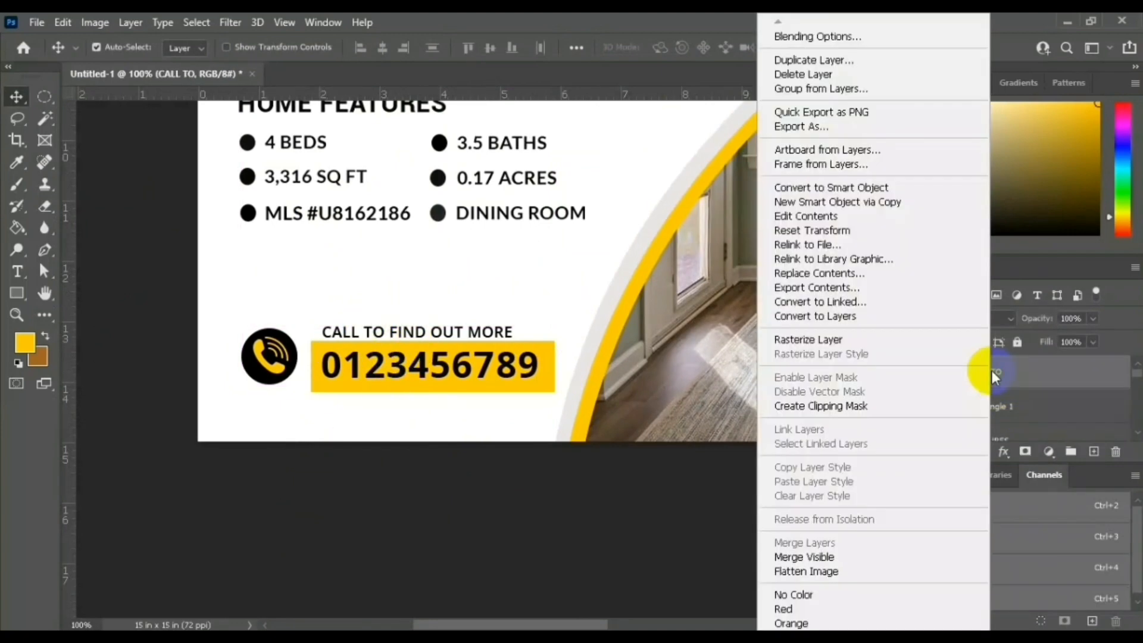
click(819, 320)
click(416, 491)
Step: Set the CALL TO FIND OUT MORE text to 22.5 pt and place it flush with the yellow rectangle's left edge, slightly above it
click(387, 331)
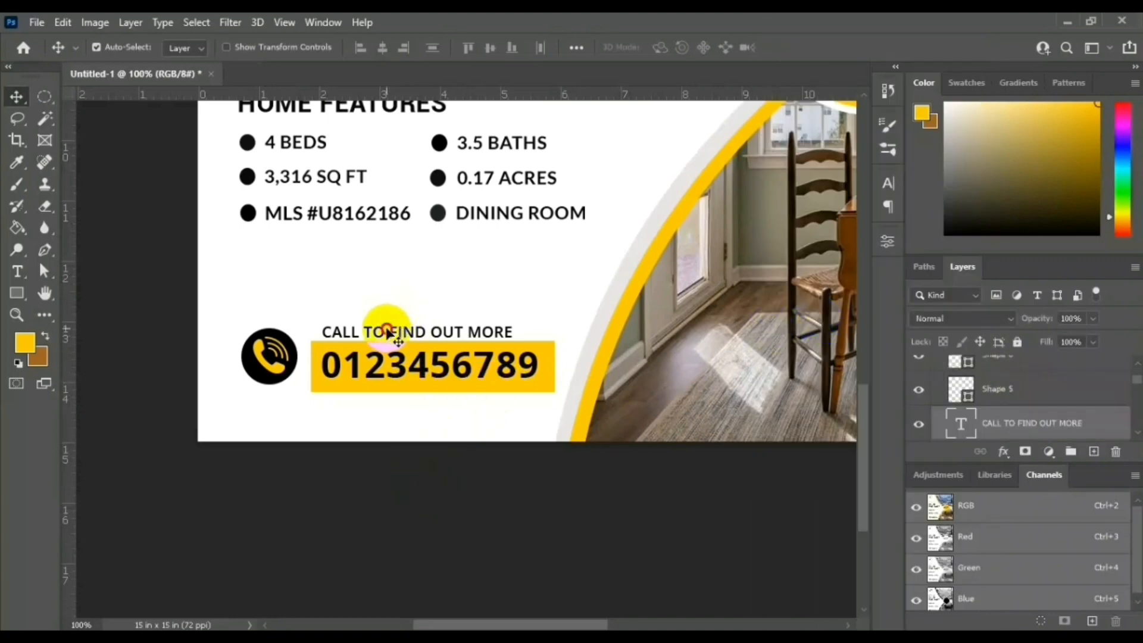
drag(387, 332, 376, 331)
click(886, 241)
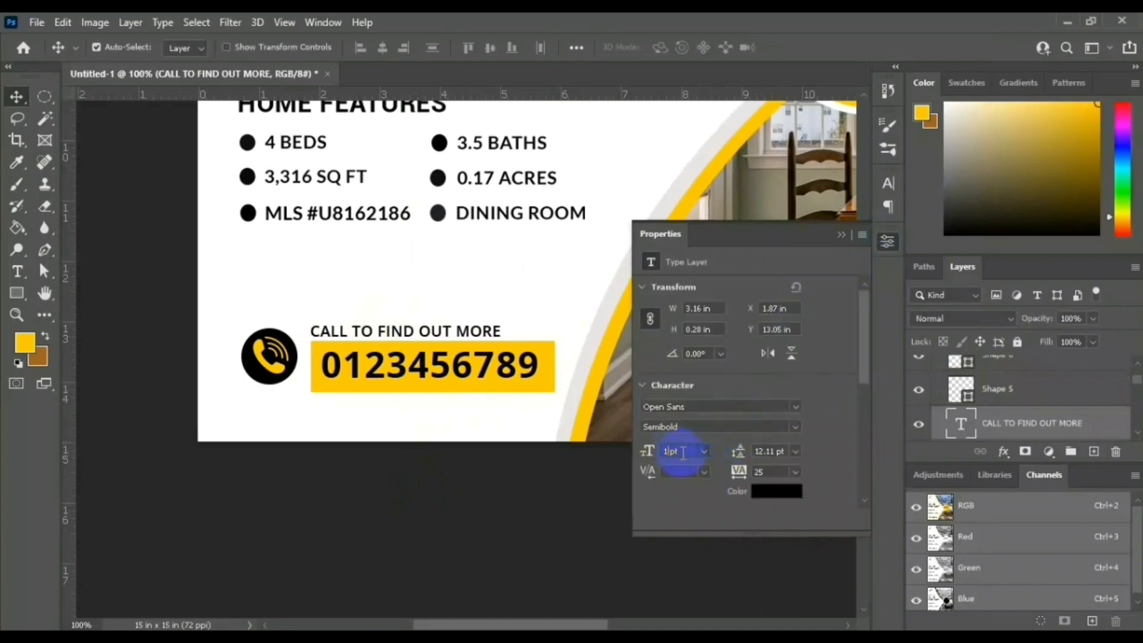
key(Return)
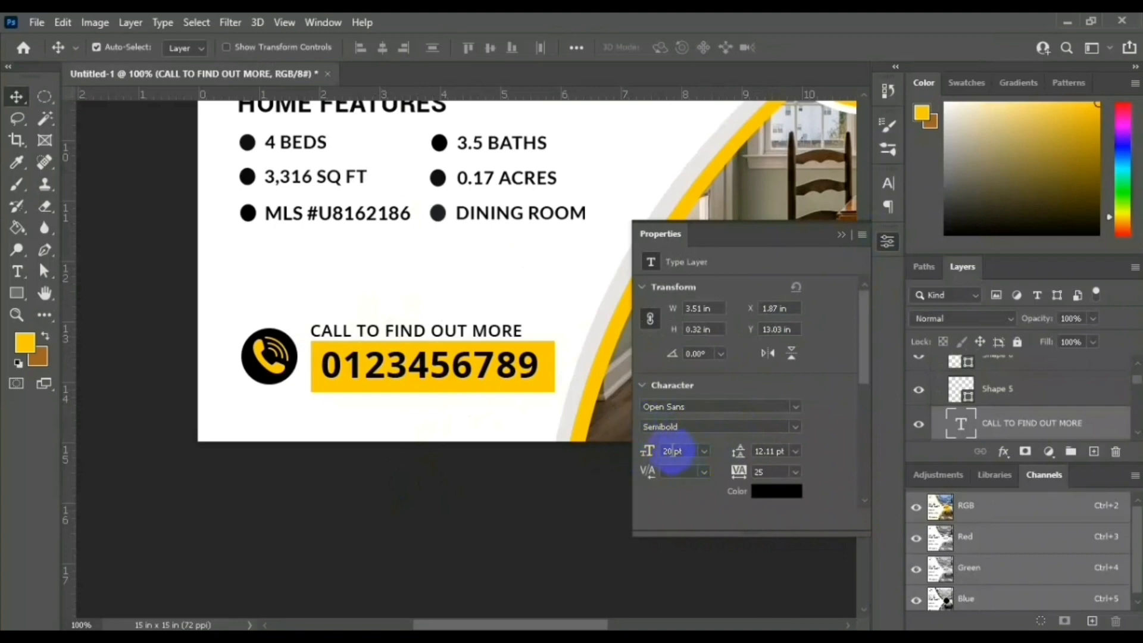
key(Return)
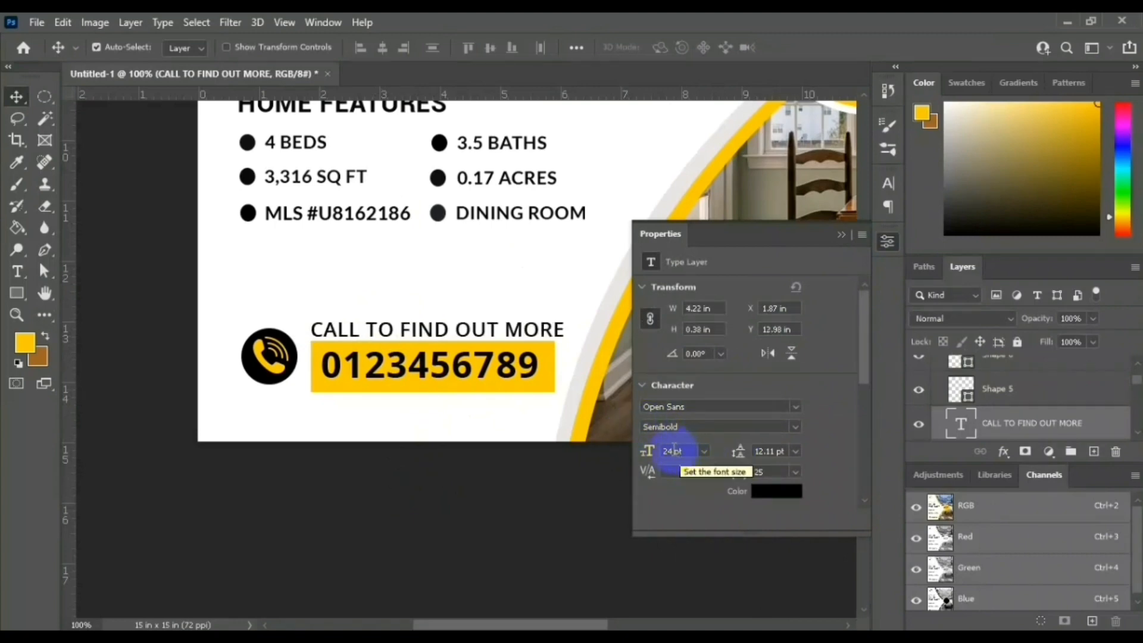
click(674, 450)
key(BackSpace)
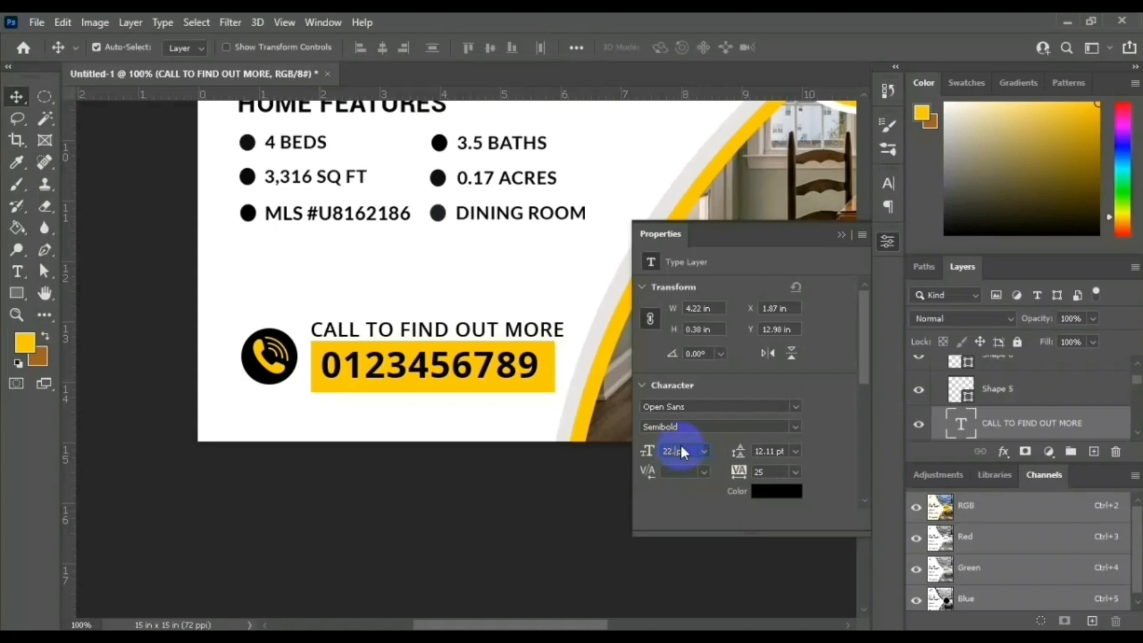
text(22.5)
key(Return)
click(509, 504)
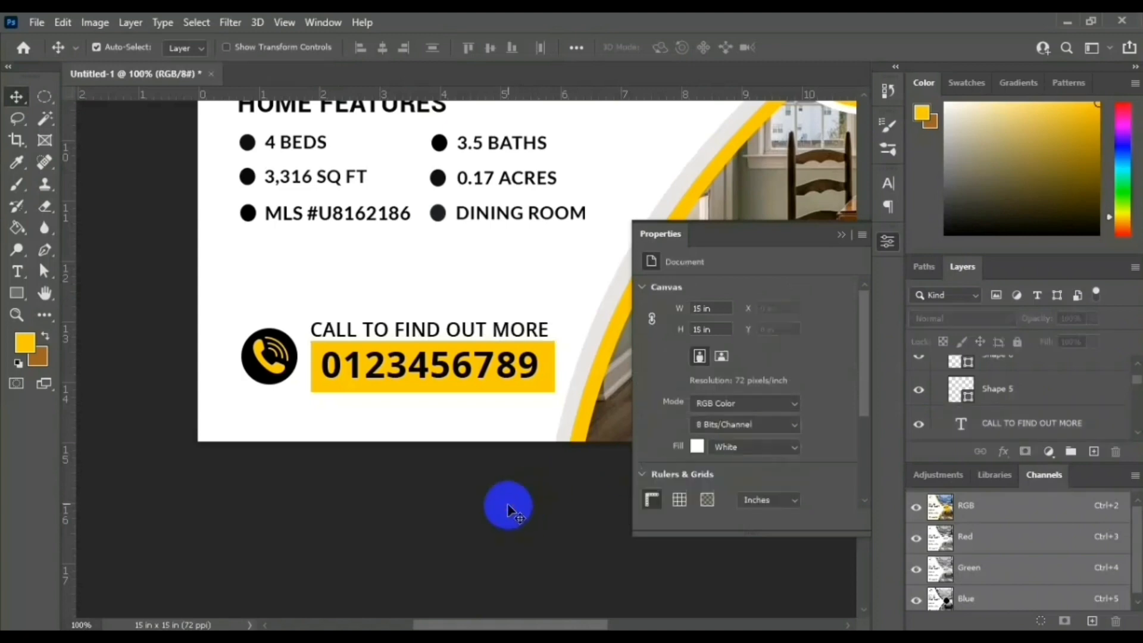
drag(400, 327, 403, 322)
click(363, 493)
Step: Enlarge the phone icon and its black circle proportionally to about 114.54%
drag(268, 352, 304, 359)
key(ctrl+t)
click(15, 99)
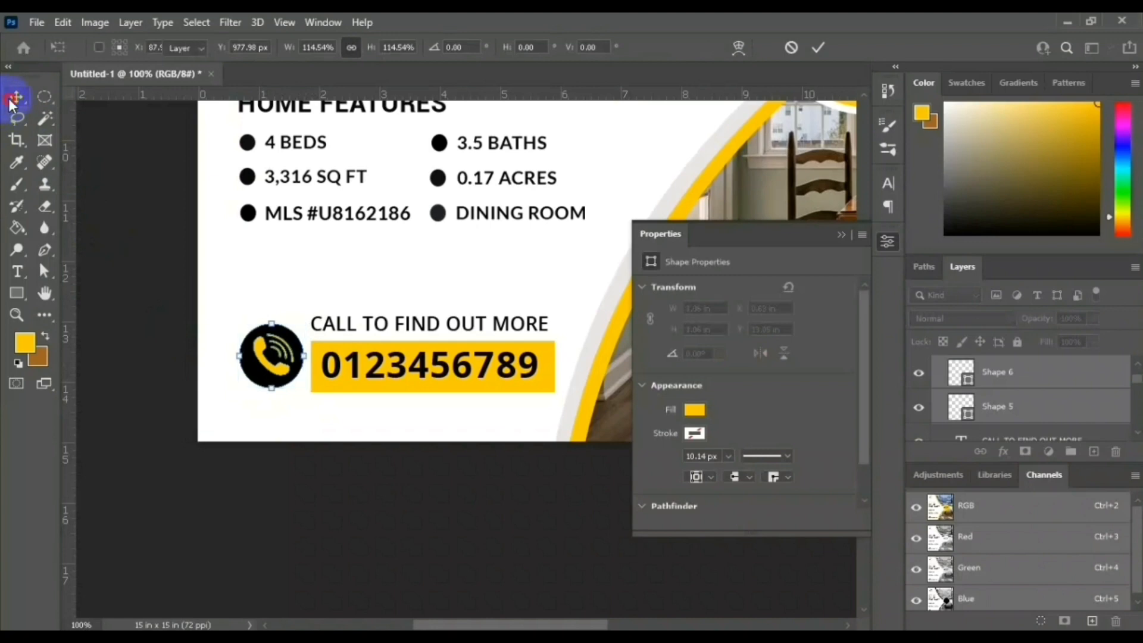
Step: Try to transform the phone icon, yellow rectangle and CALL TO FIND OUT MORE text together
shift+click(338, 351)
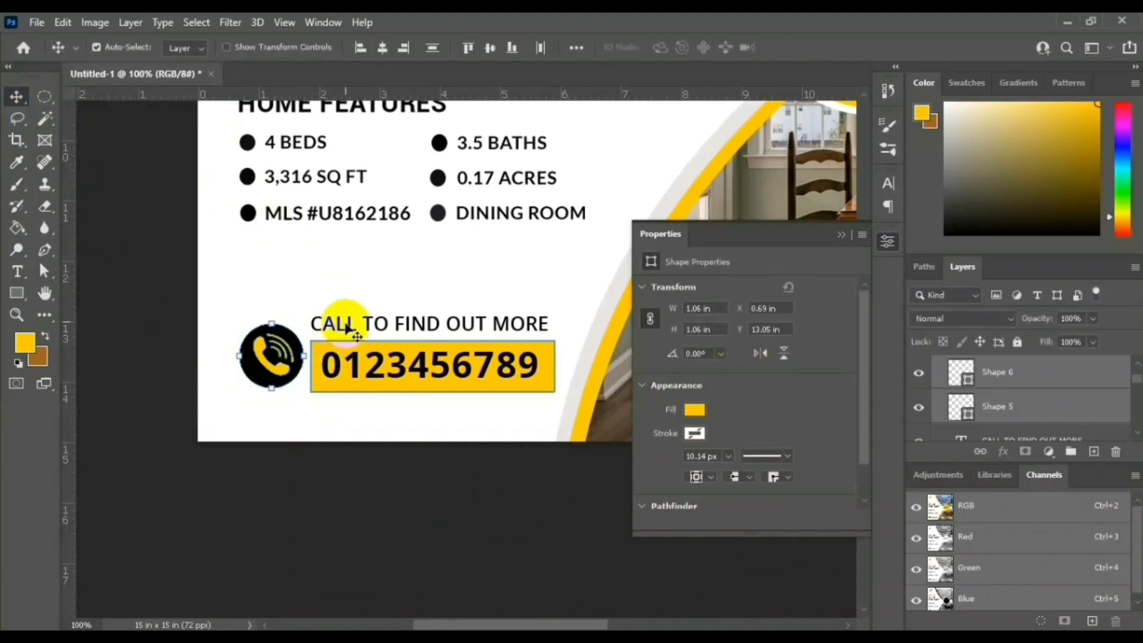
shift+click(346, 322)
key(ctrl+t)
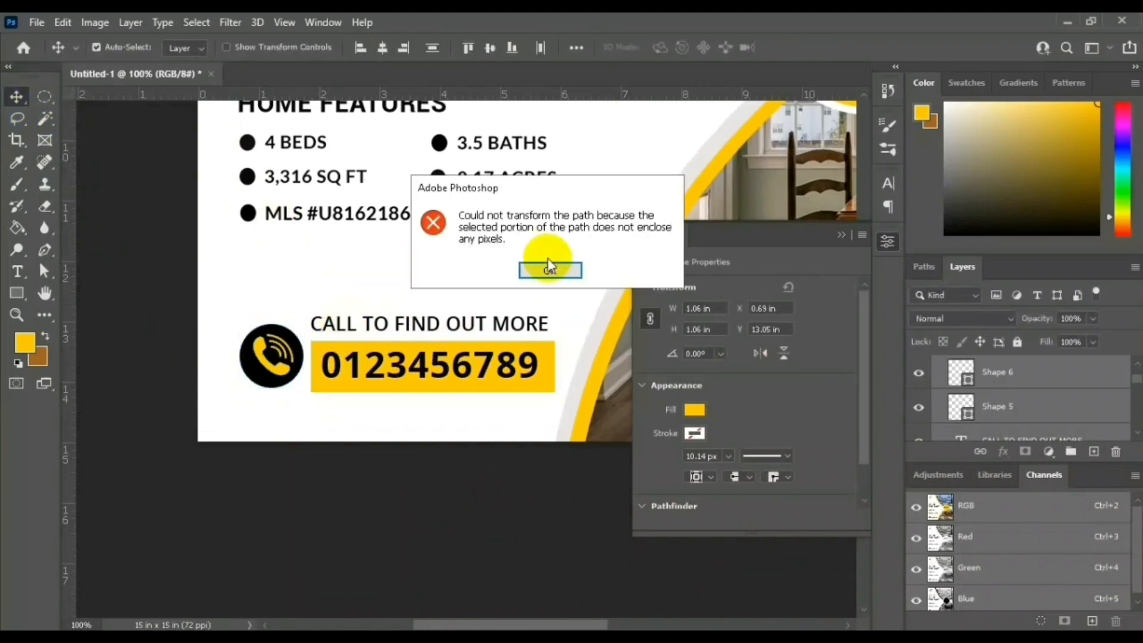
click(548, 269)
click(617, 460)
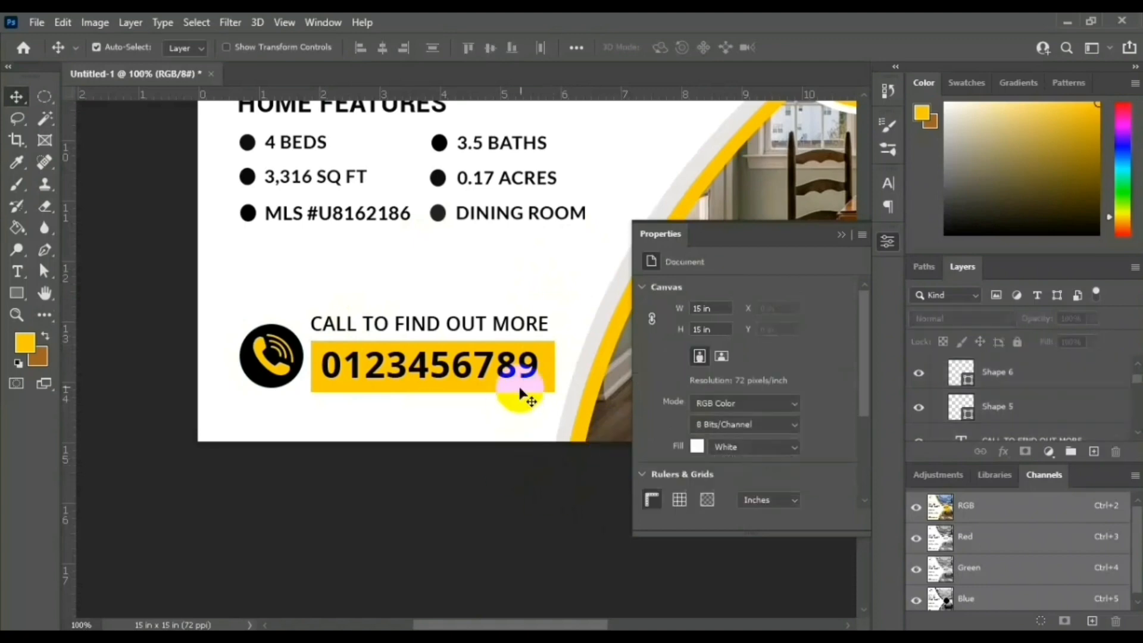
Step: Scale the CALL TO group and the yellow rectangle together to about 89.9% and shift them about 0.03 in to the right
click(541, 387)
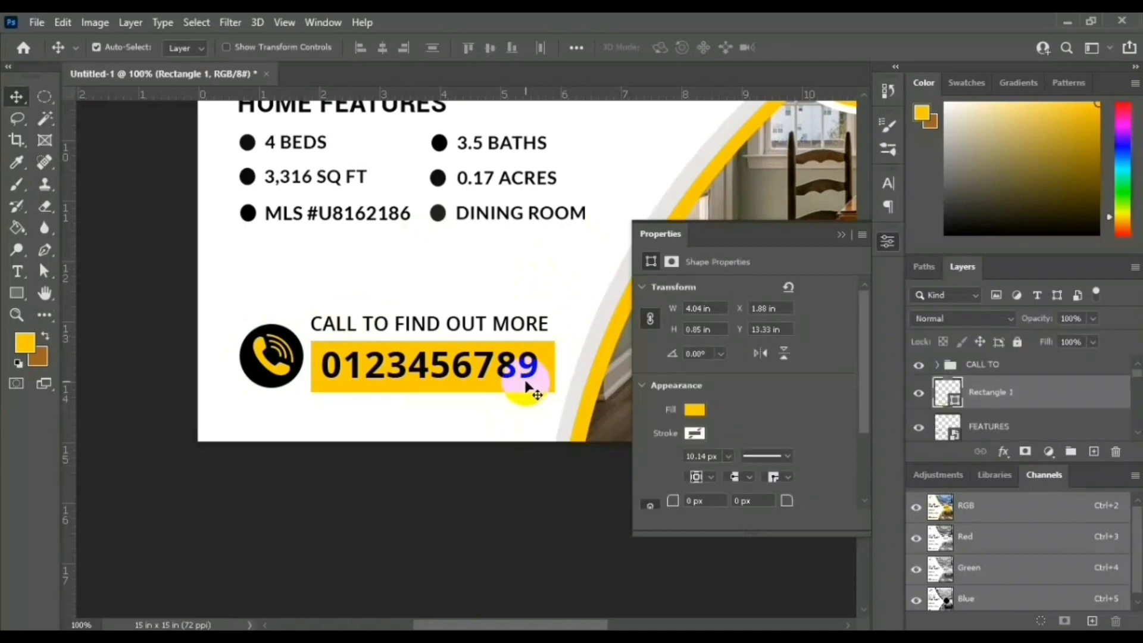
click(998, 365)
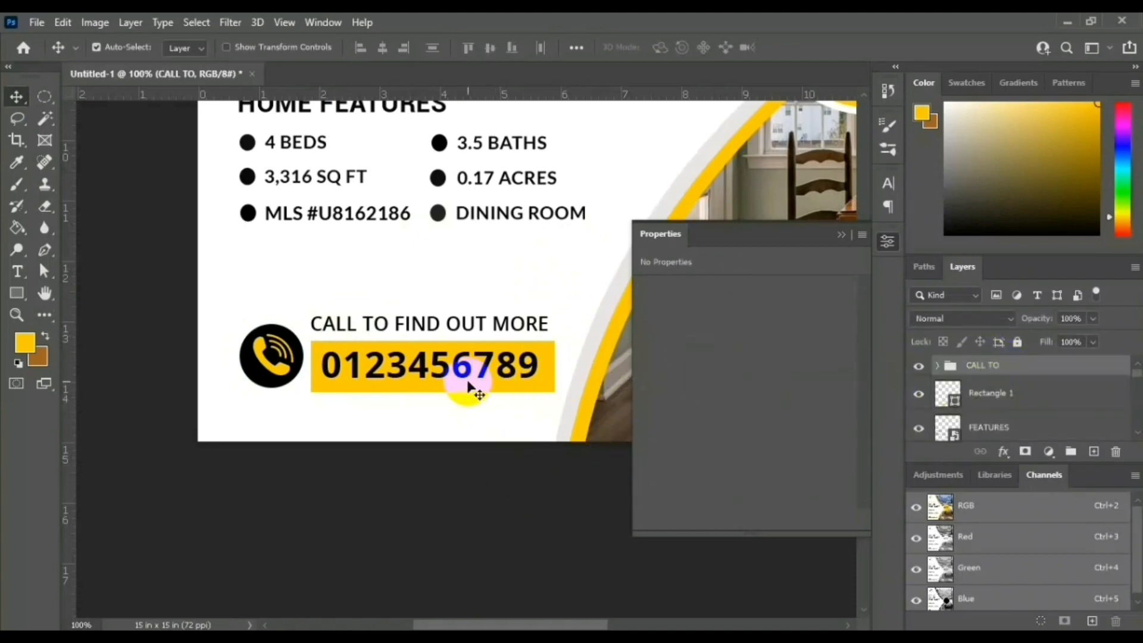
click(487, 392)
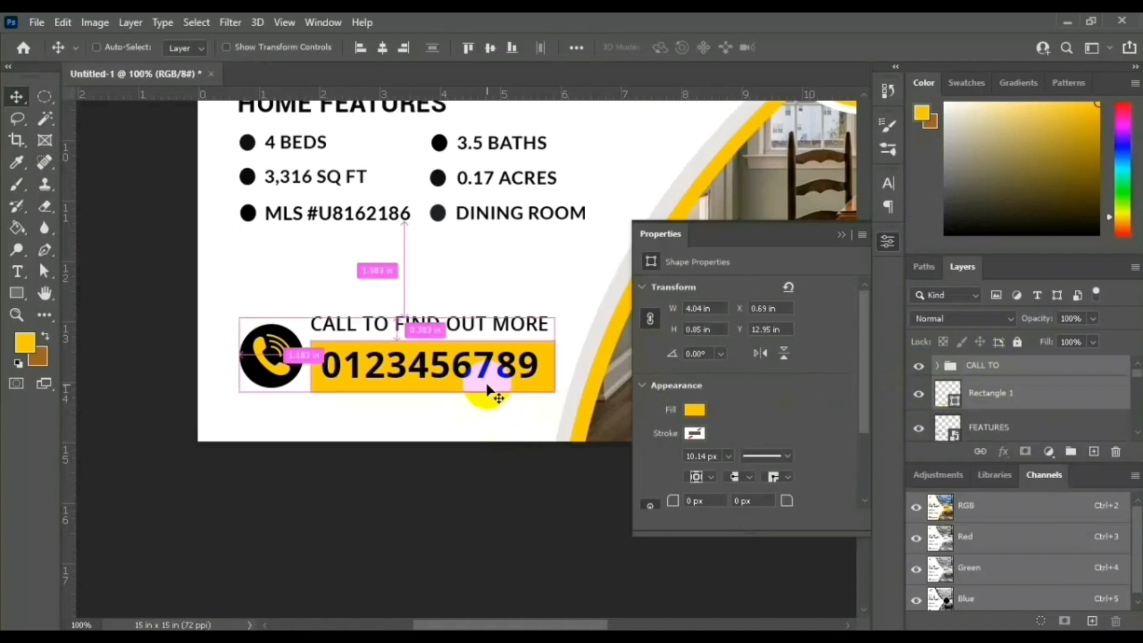
key(ctrl+t)
drag(553, 355, 544, 356)
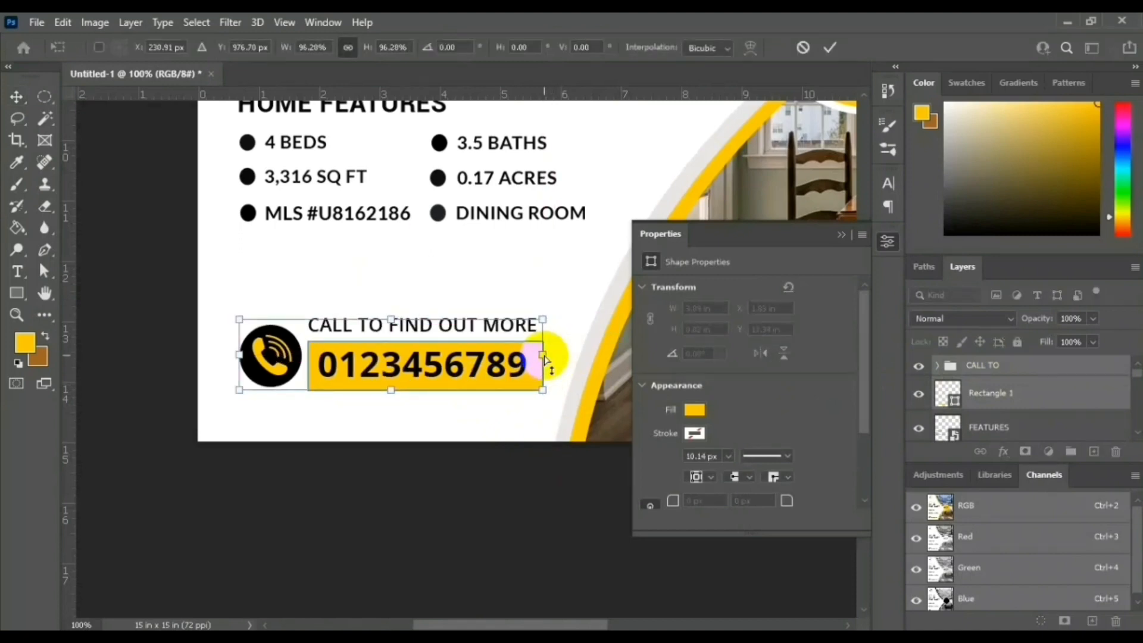
key(ctrl+minus)
key(ctrl+minus)
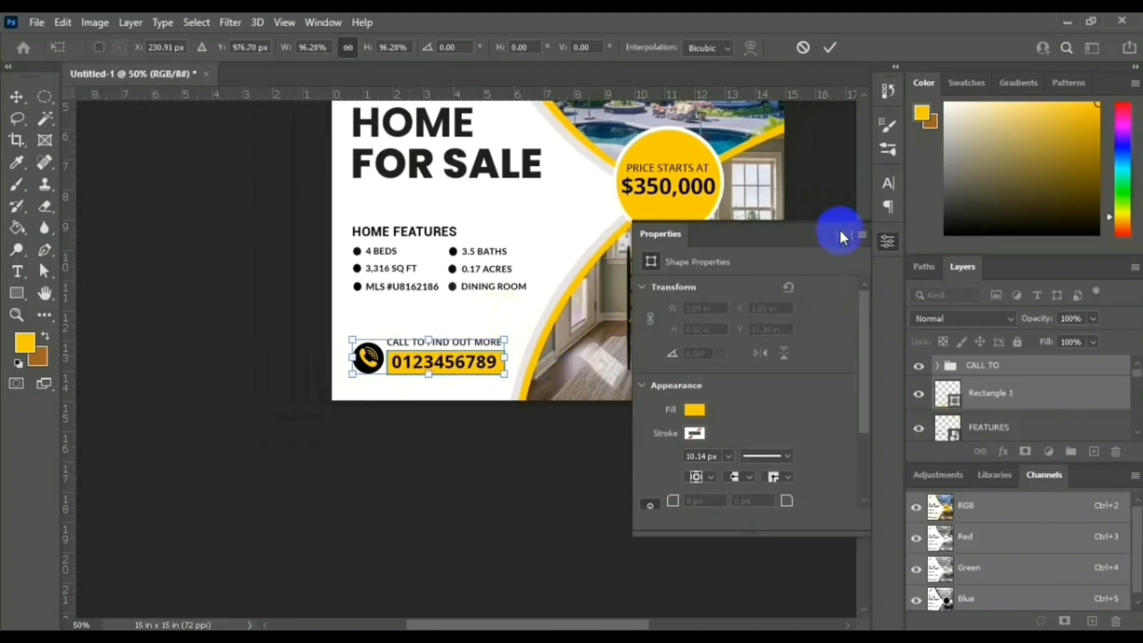
click(843, 237)
drag(504, 357, 496, 359)
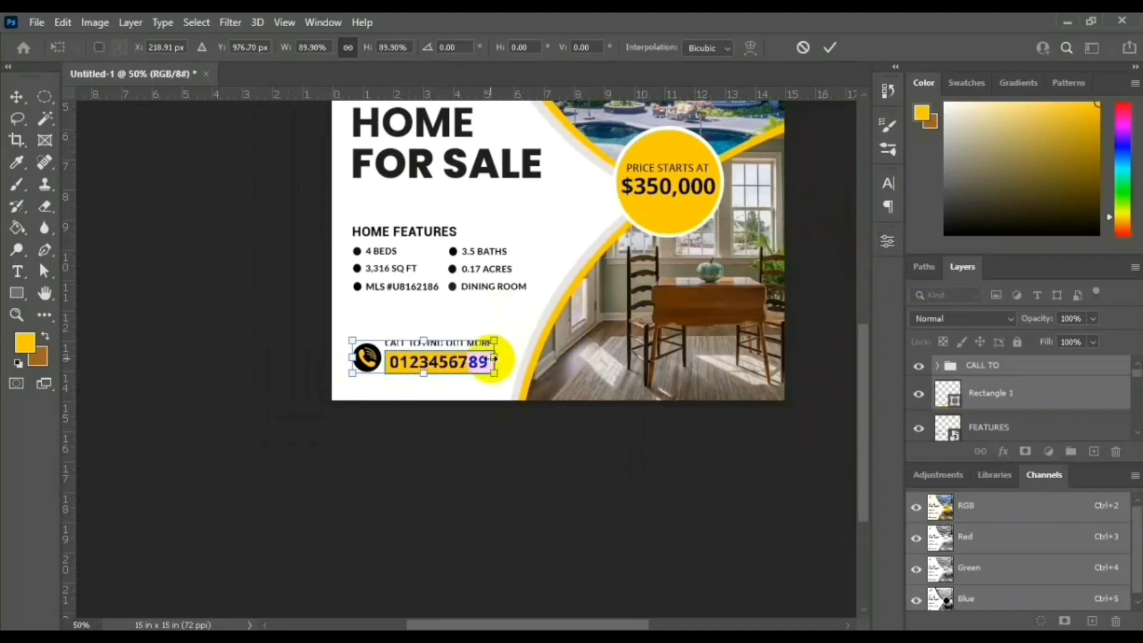
scroll(492, 359, up, 3)
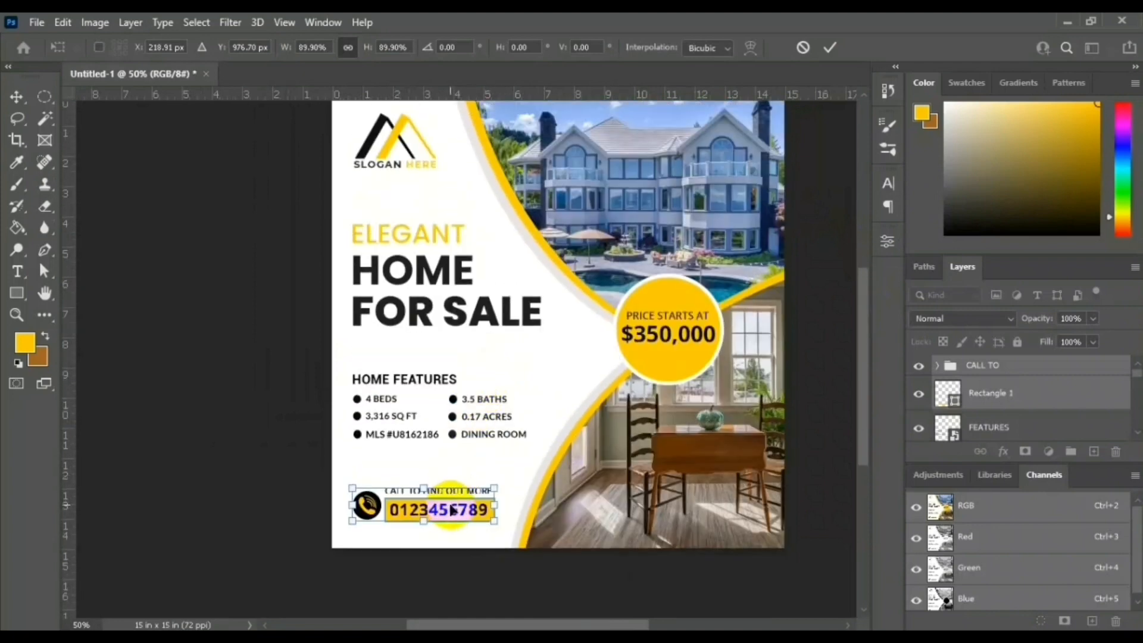
drag(449, 508, 454, 508)
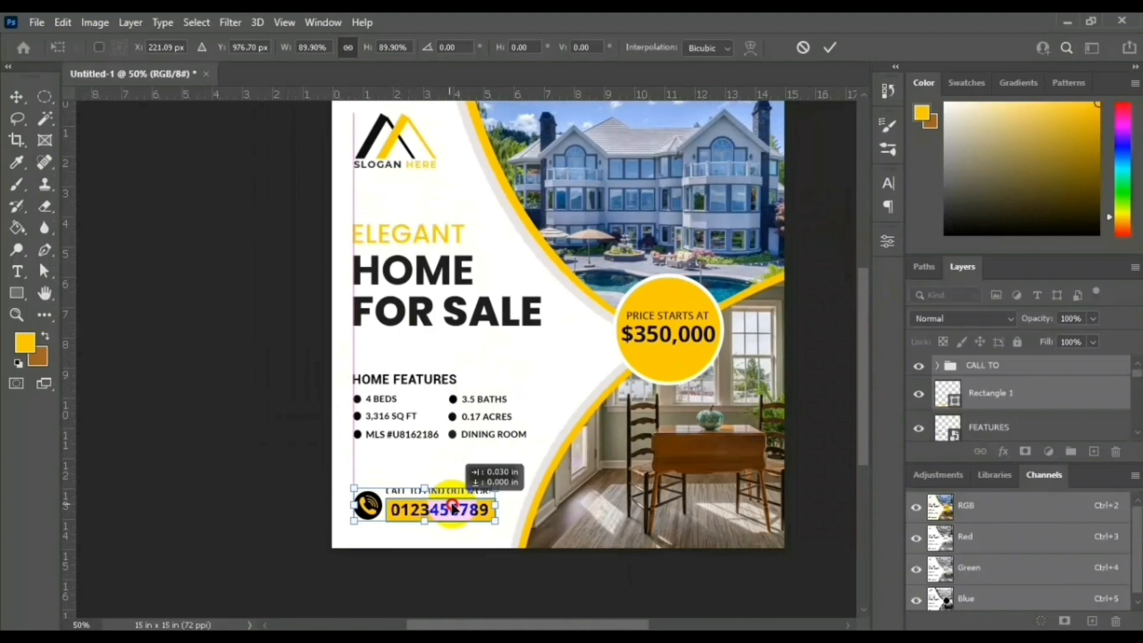
key(Return)
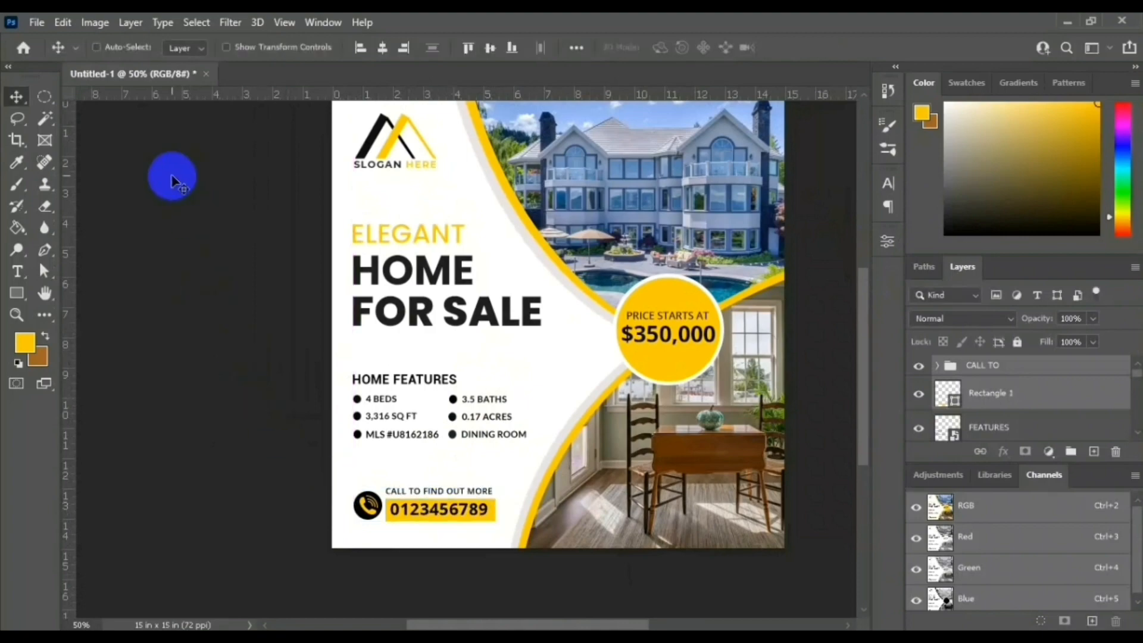
Step: Round all four corners of the yellow rectangle behind the phone number, trying a 3 px radius and settling on 26 px
key(ctrl+plus)
scroll(168, 176, down, 5)
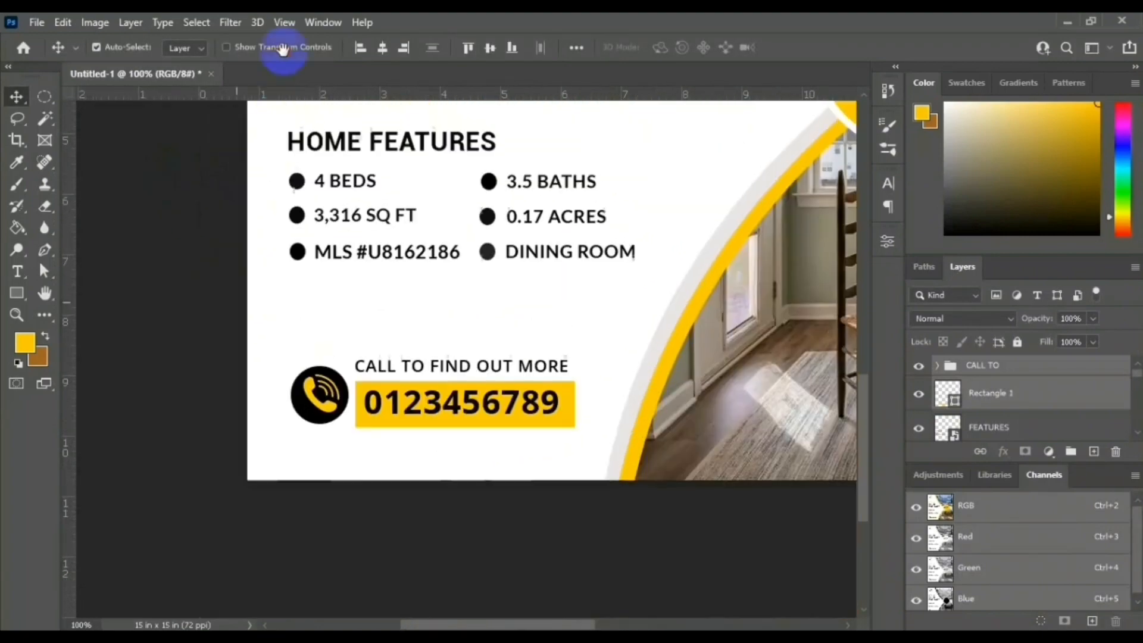
drag(283, 50, 283, 46)
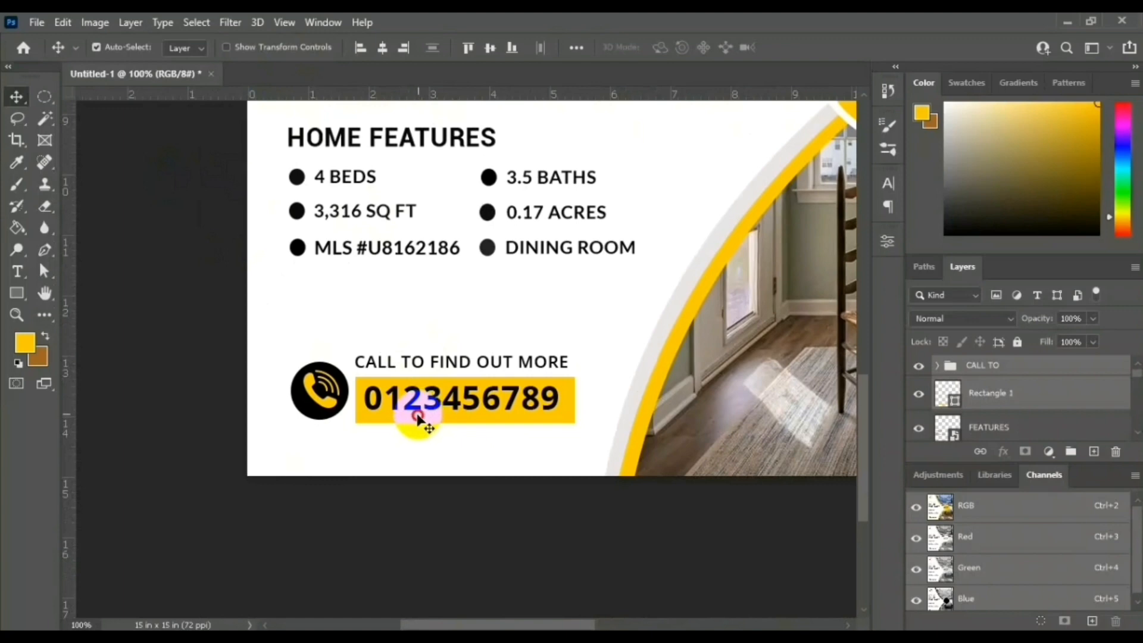
click(421, 480)
click(447, 427)
click(951, 398)
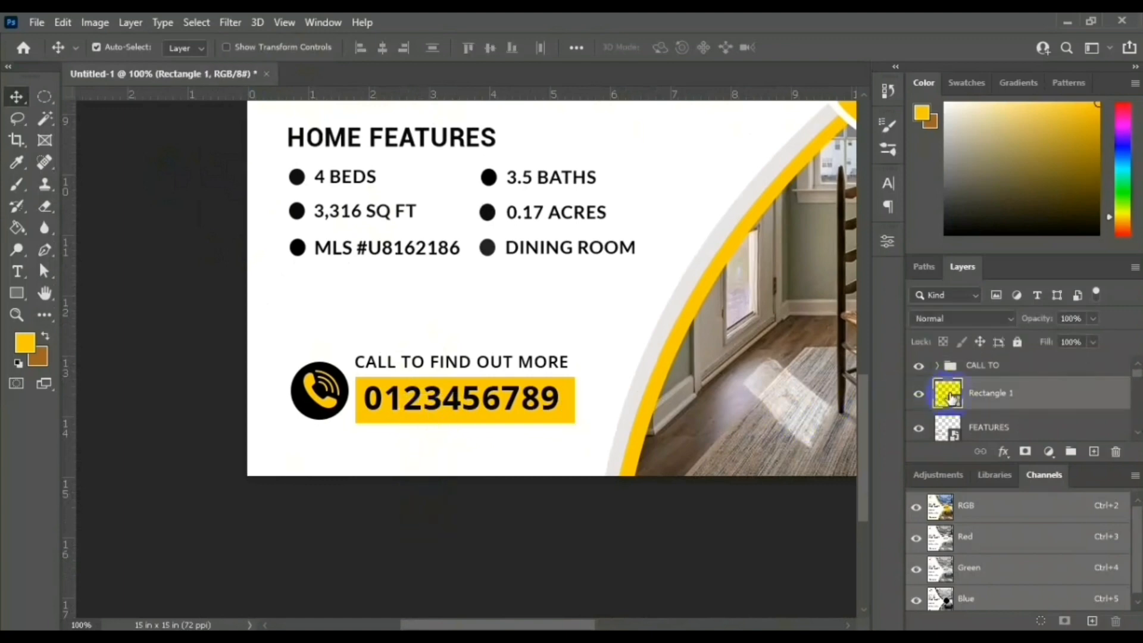
click(998, 392)
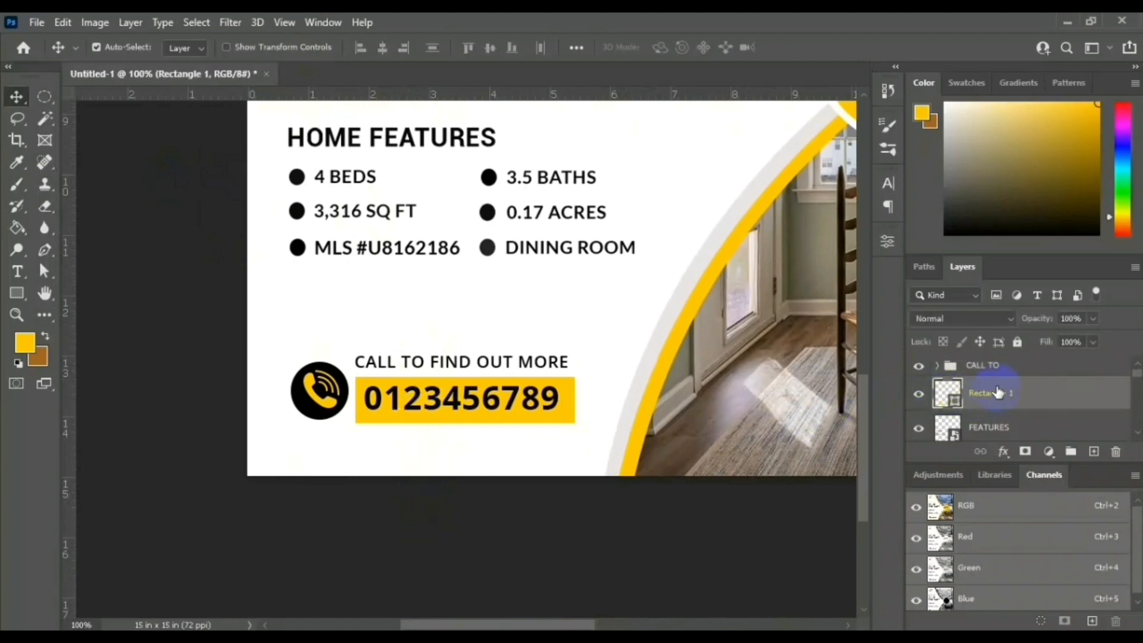
click(884, 241)
scroll(768, 371, down, 2)
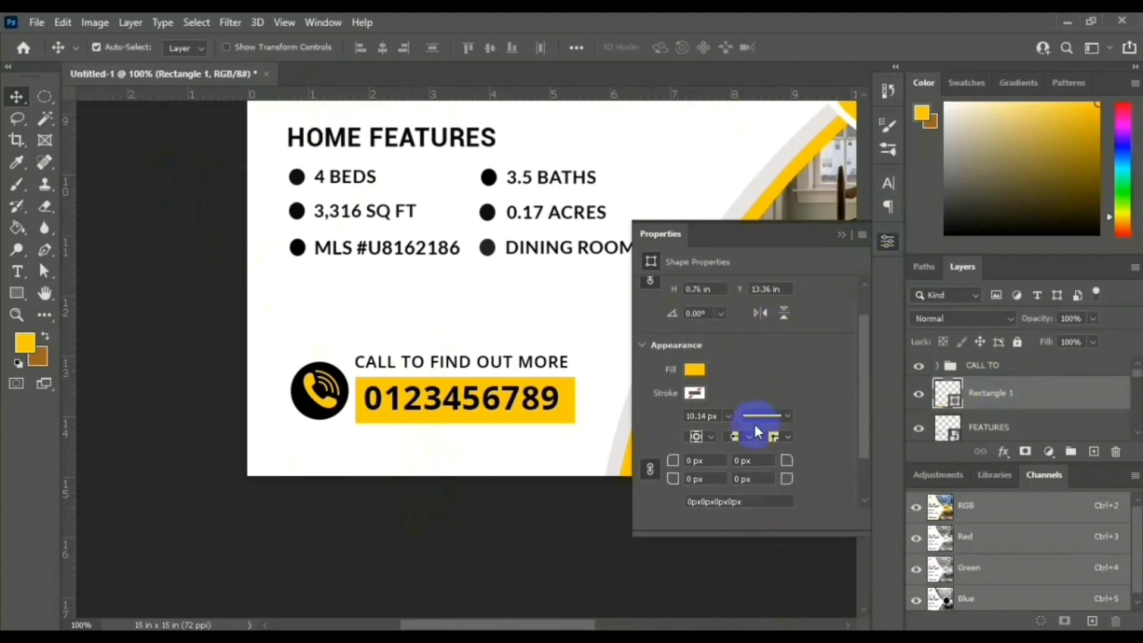
click(692, 463)
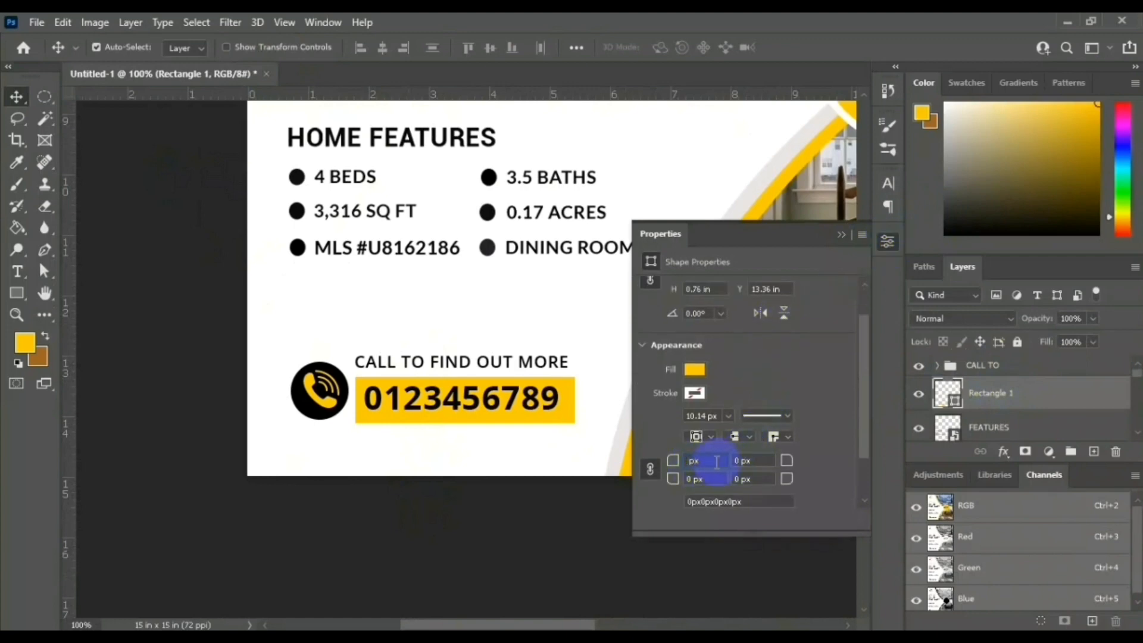
text(3)
key(Return)
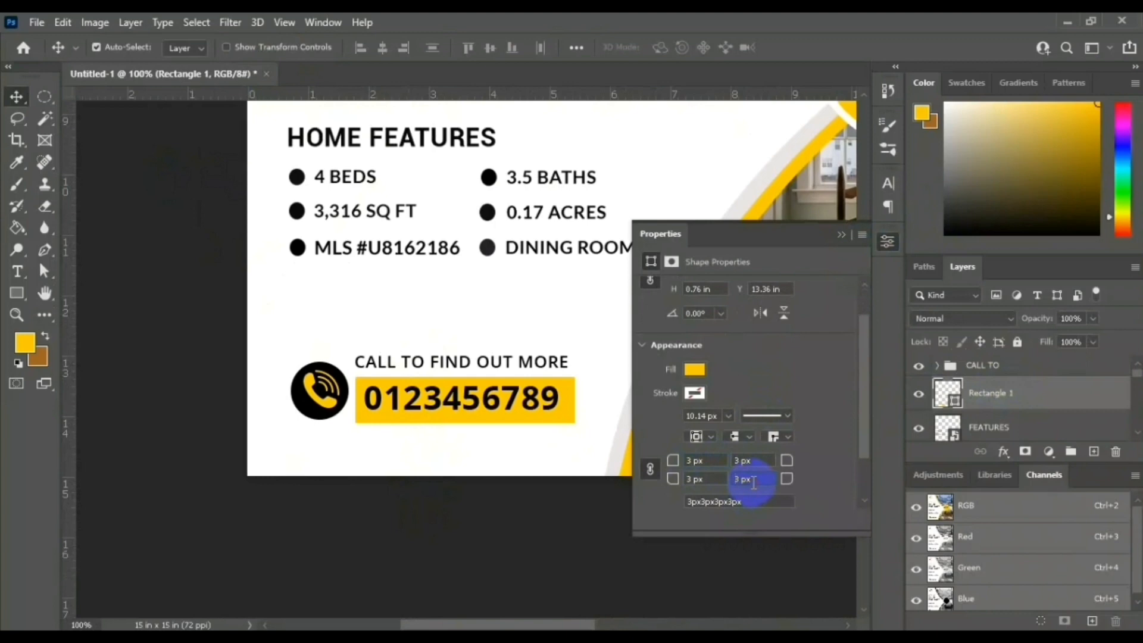
click(692, 462)
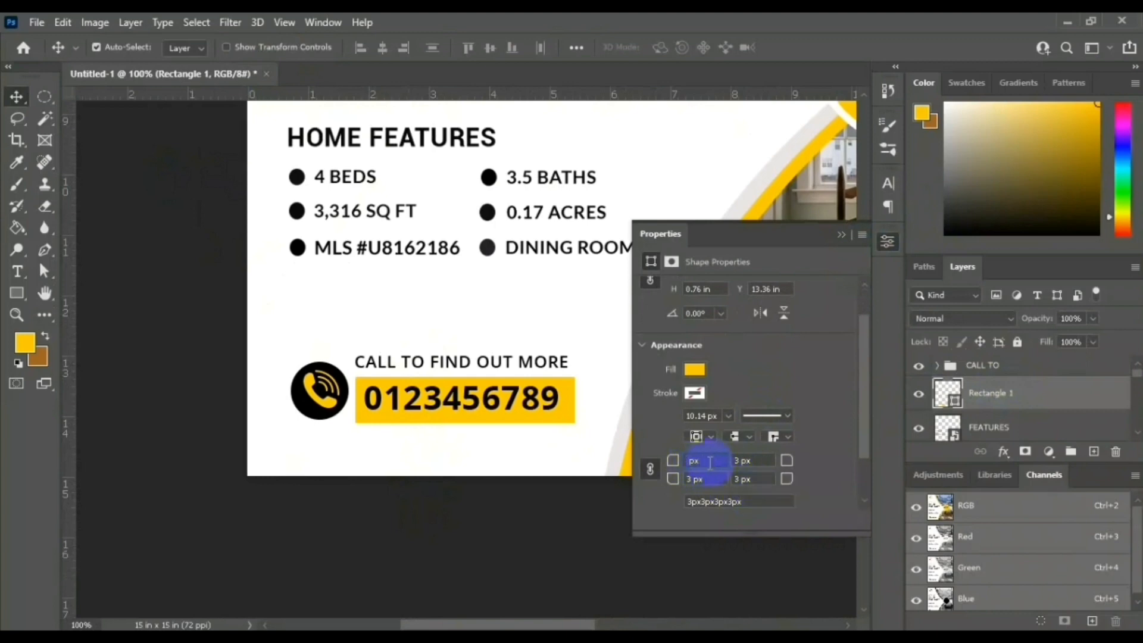
key(Return)
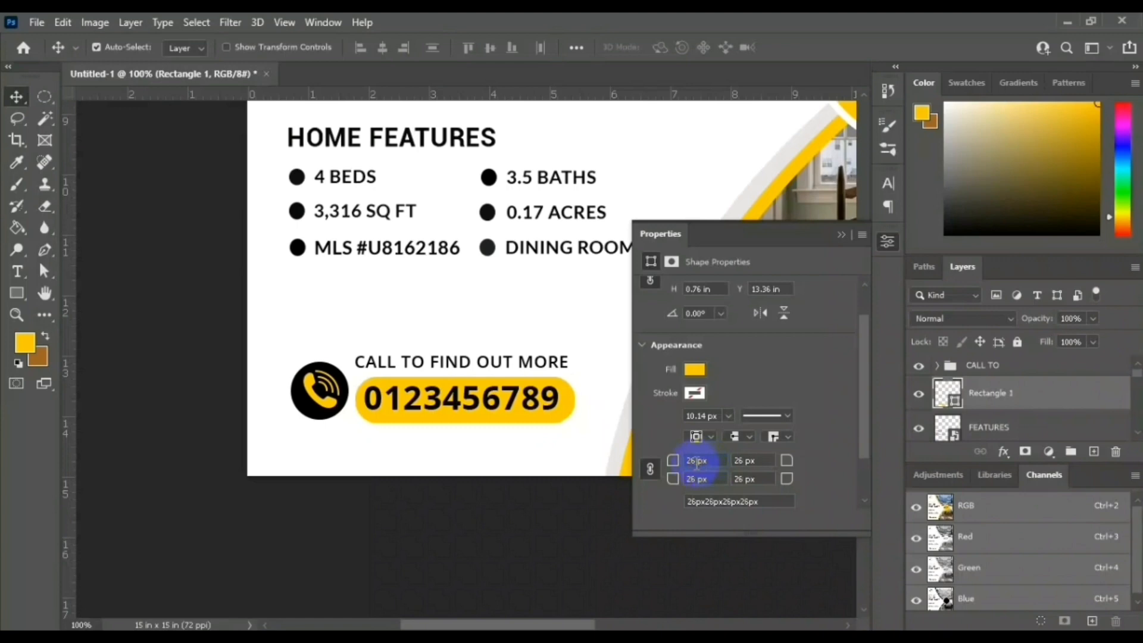
click(520, 500)
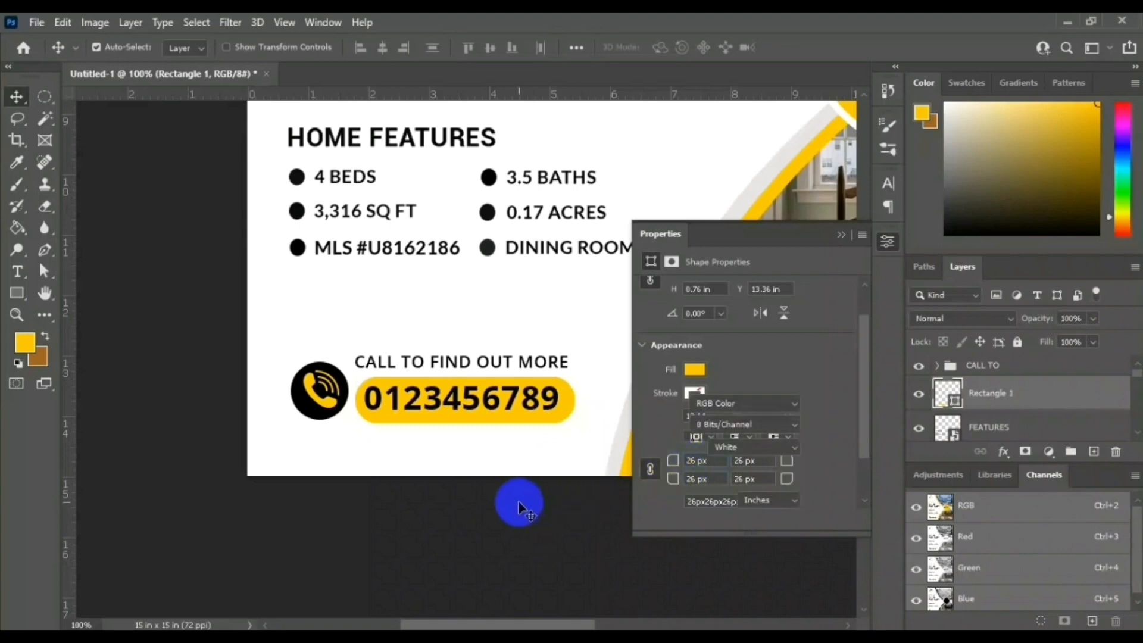
Step: Narrow the yellow rectangle from its right side to about 97.4% width and set the CALL TO FIND OUT MORE text to 20 pt
click(555, 421)
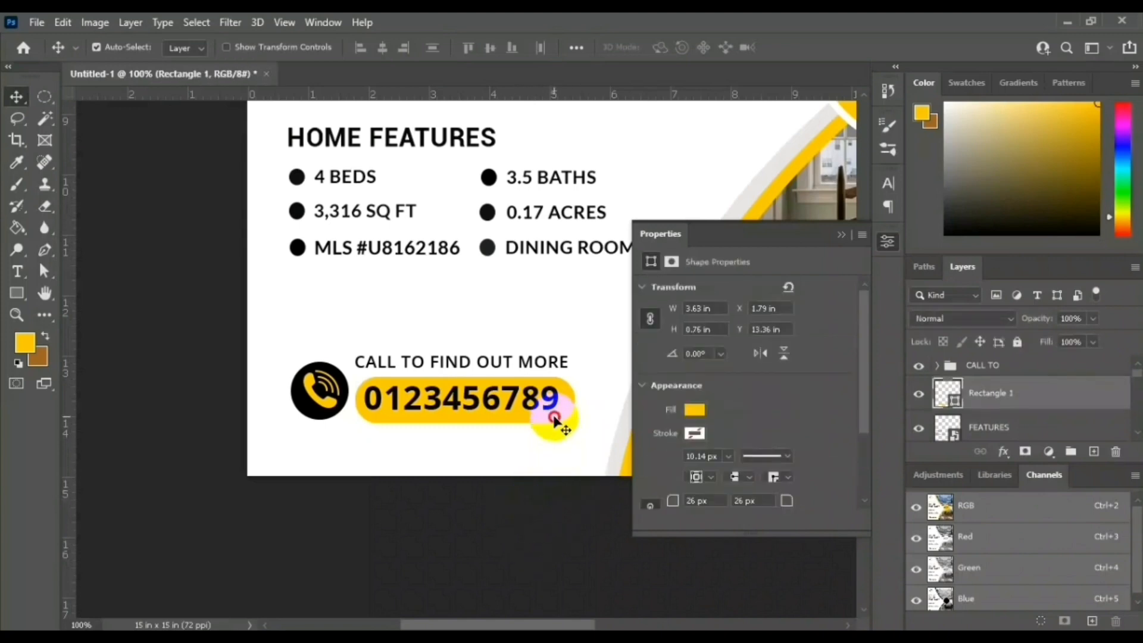
key(ctrl+t)
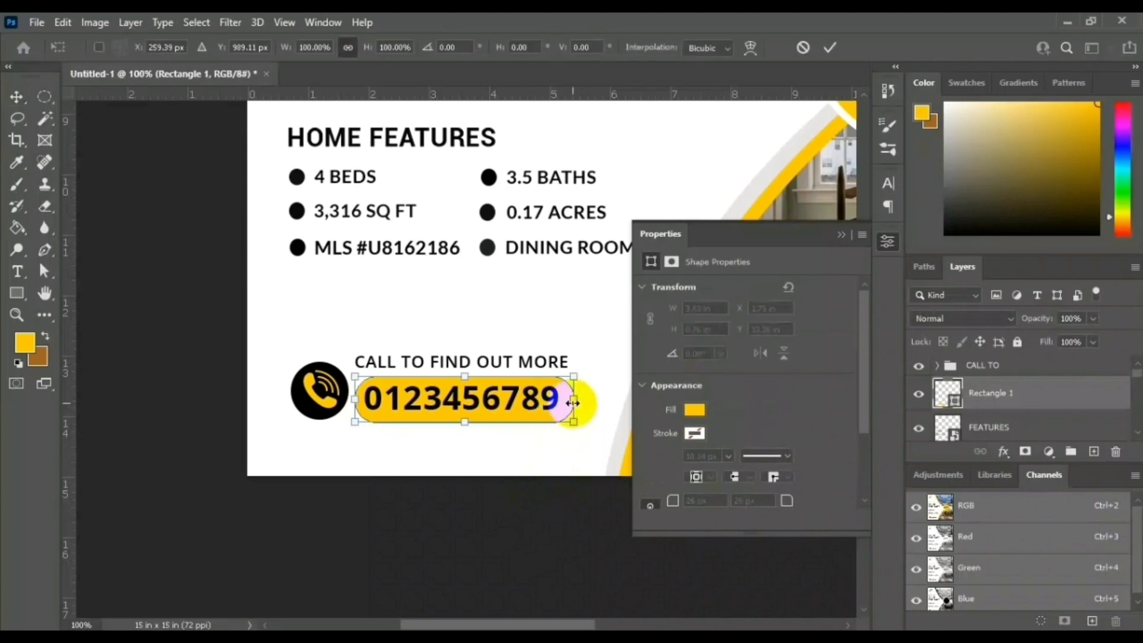
drag(572, 403, 568, 403)
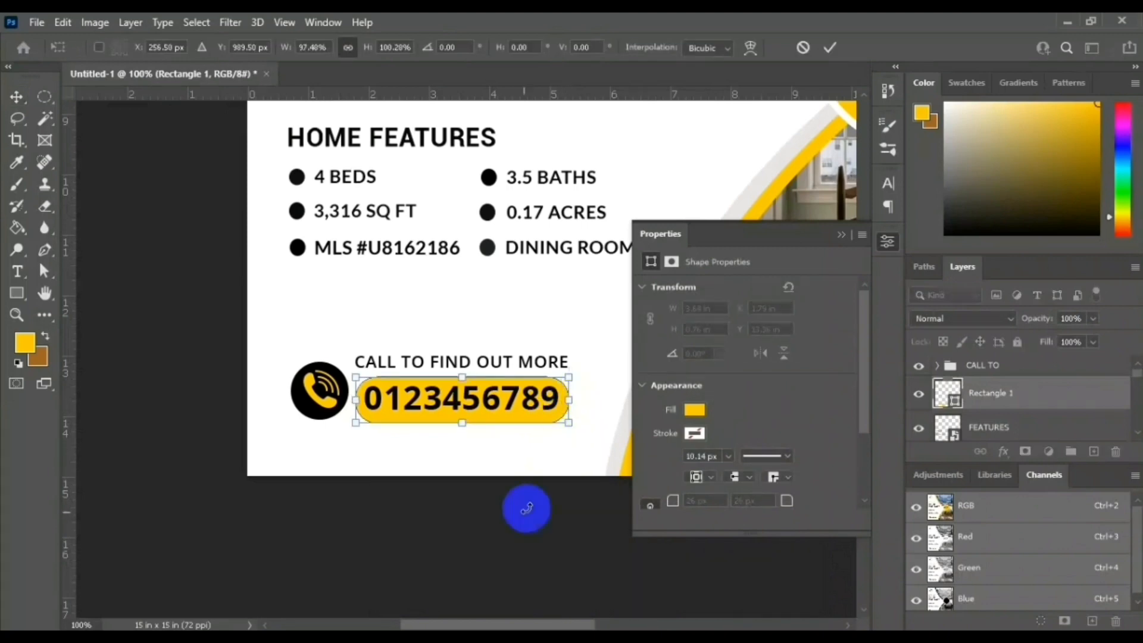
click(15, 96)
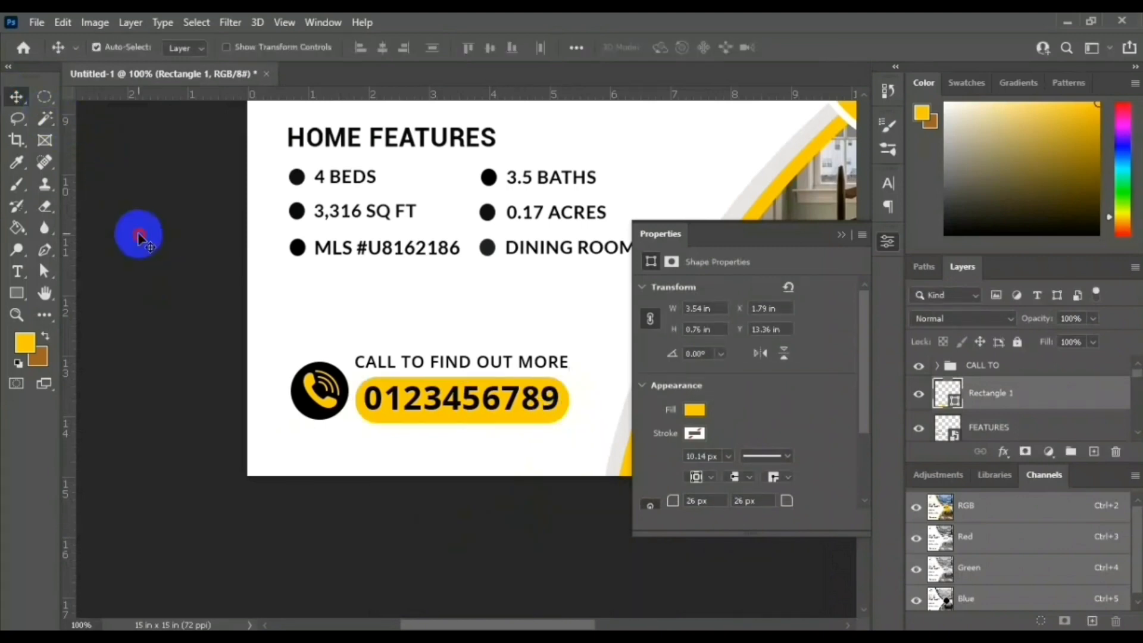
click(137, 232)
click(489, 364)
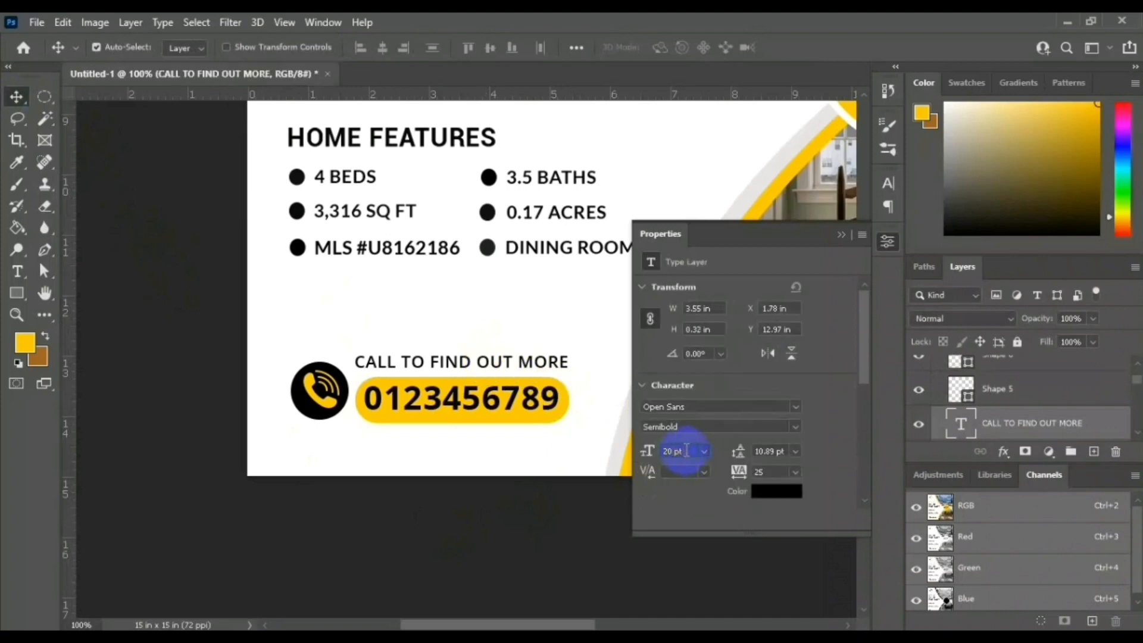
scroll(686, 449, down, 1)
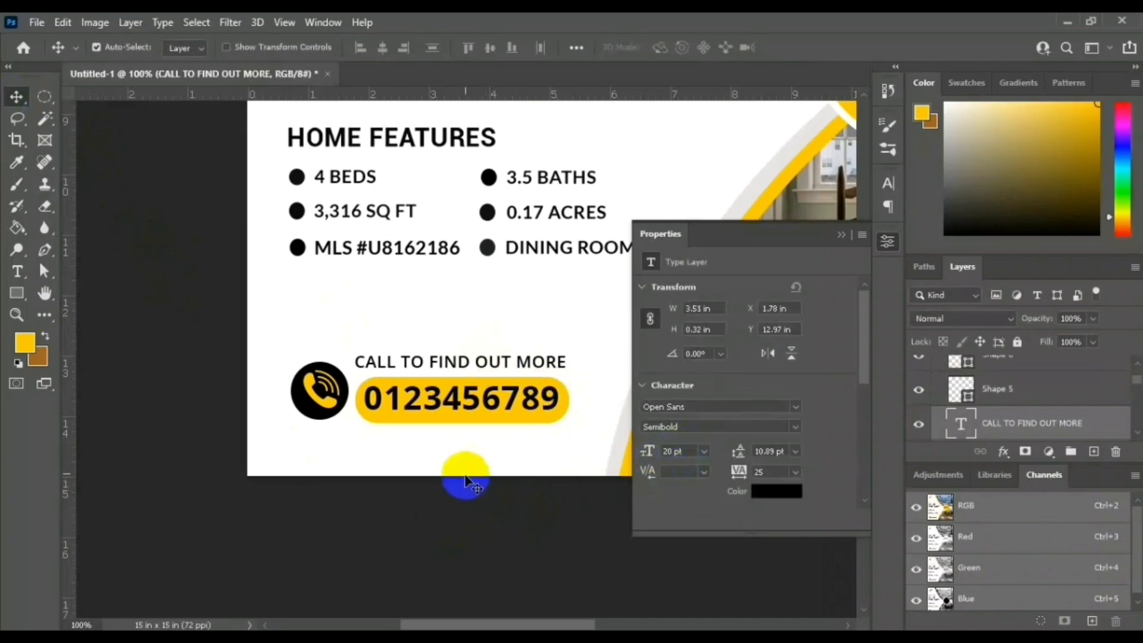
Step: Add a vertical guide at the left edge of HOME FEATURES and move the CALL TO group and yellow rectangle flush with it and slightly higher
drag(67, 360, 288, 377)
click(322, 384)
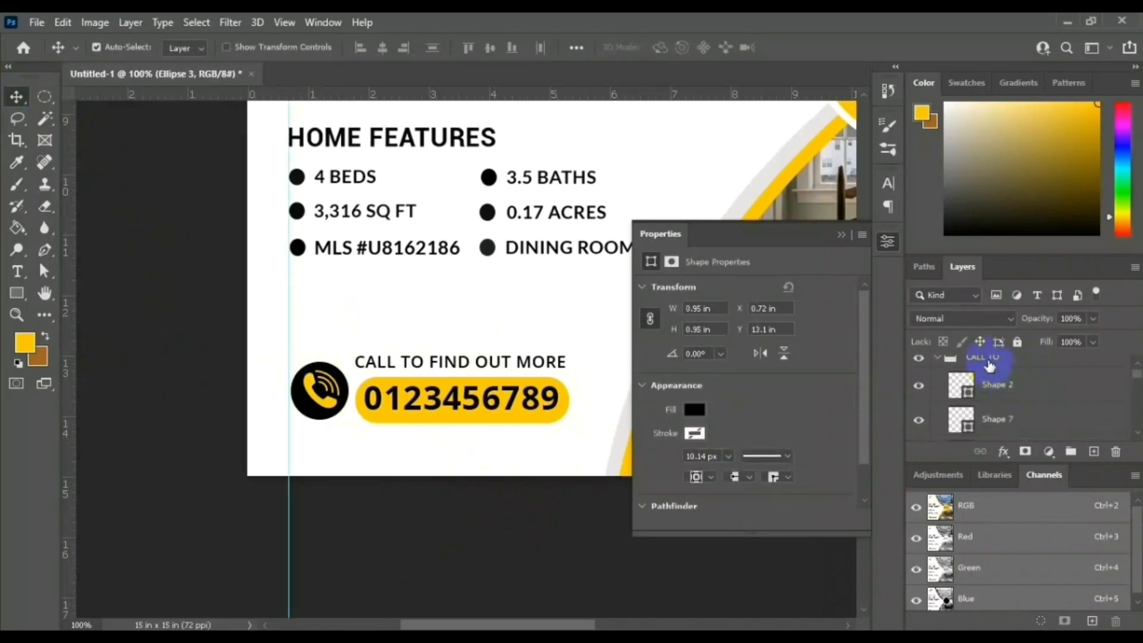
click(991, 365)
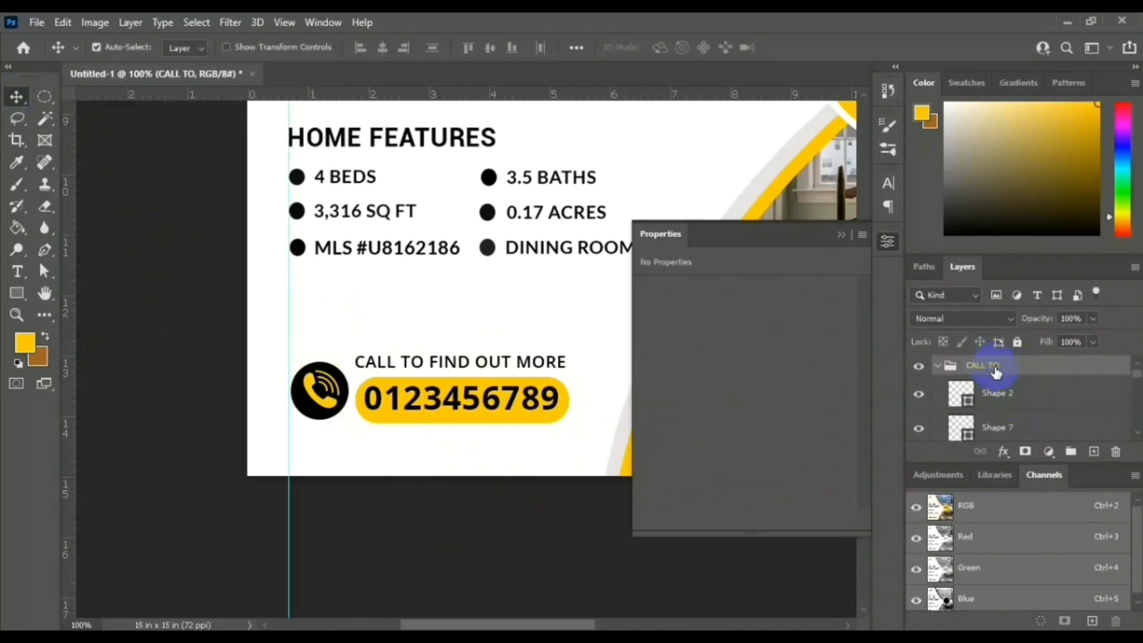
click(937, 365)
click(840, 234)
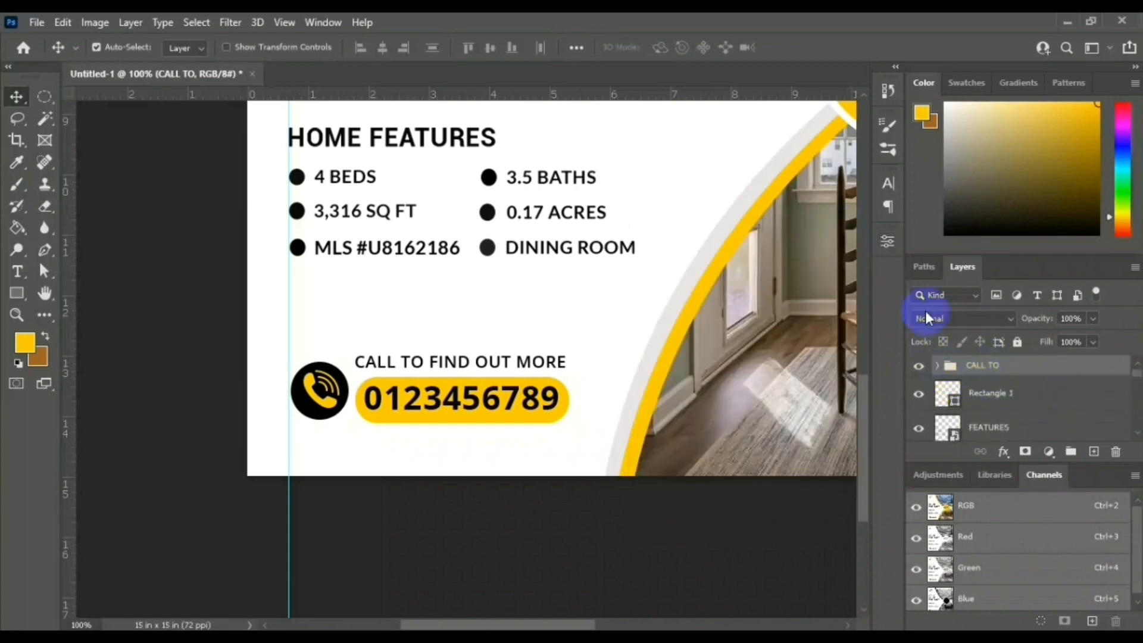
ctrl+click(1000, 391)
key(ctrl+t)
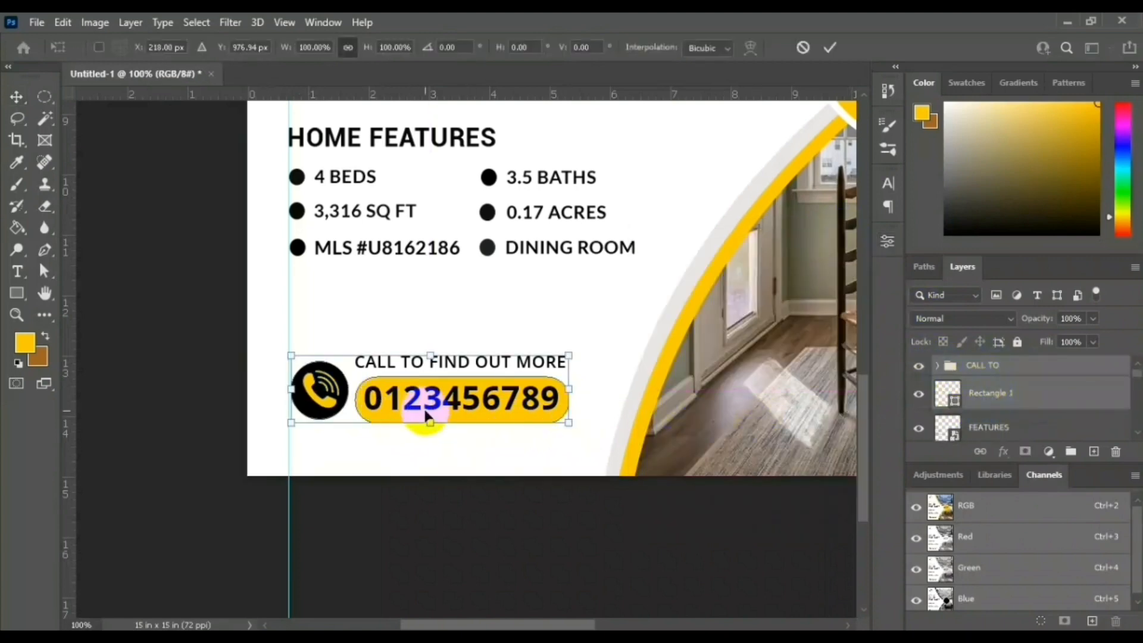
drag(430, 414, 426, 410)
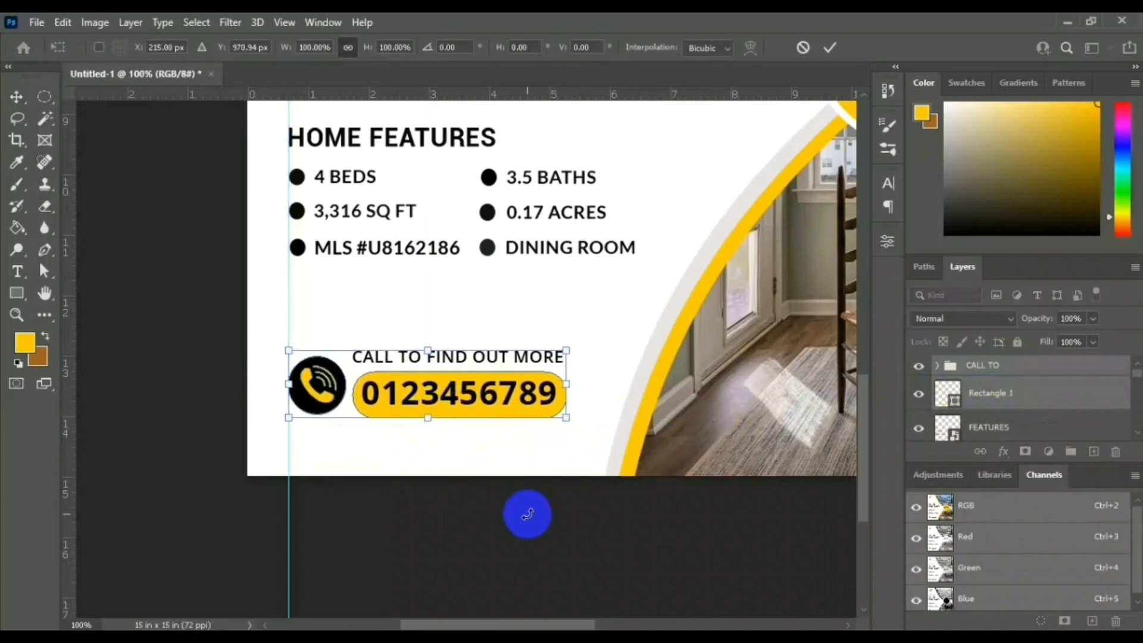
click(24, 97)
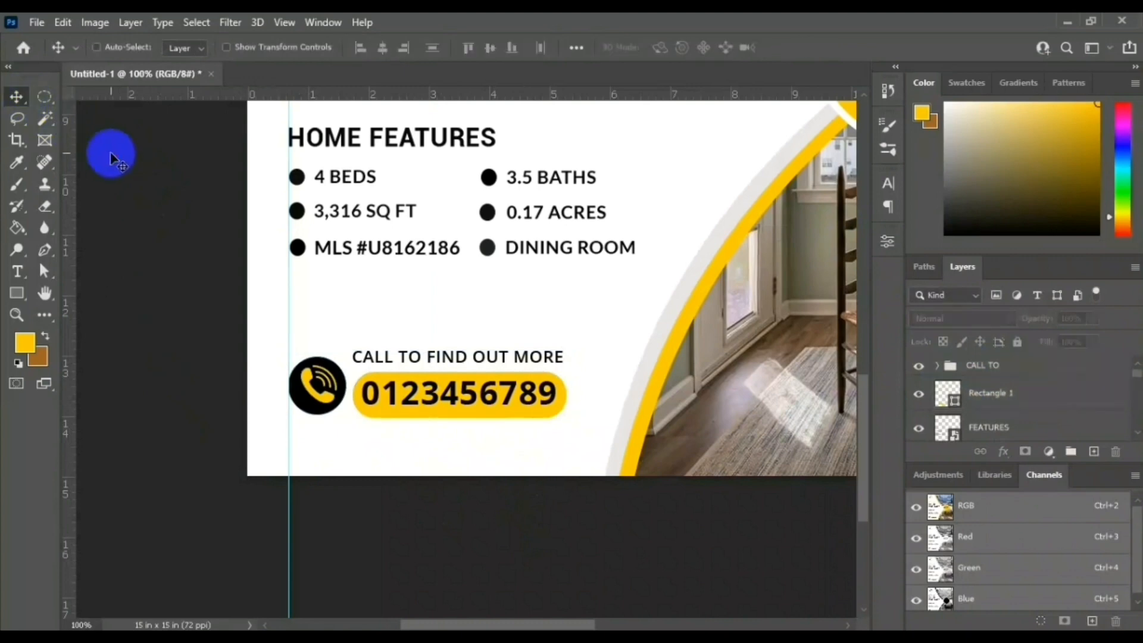
Step: Review the whole design without the guide and measure the CALL TO group's distances to the canvas edges
key(ctrl+minus)
key(ctrl+minus)
key(ctrl+minus)
key(ctrl+minus)
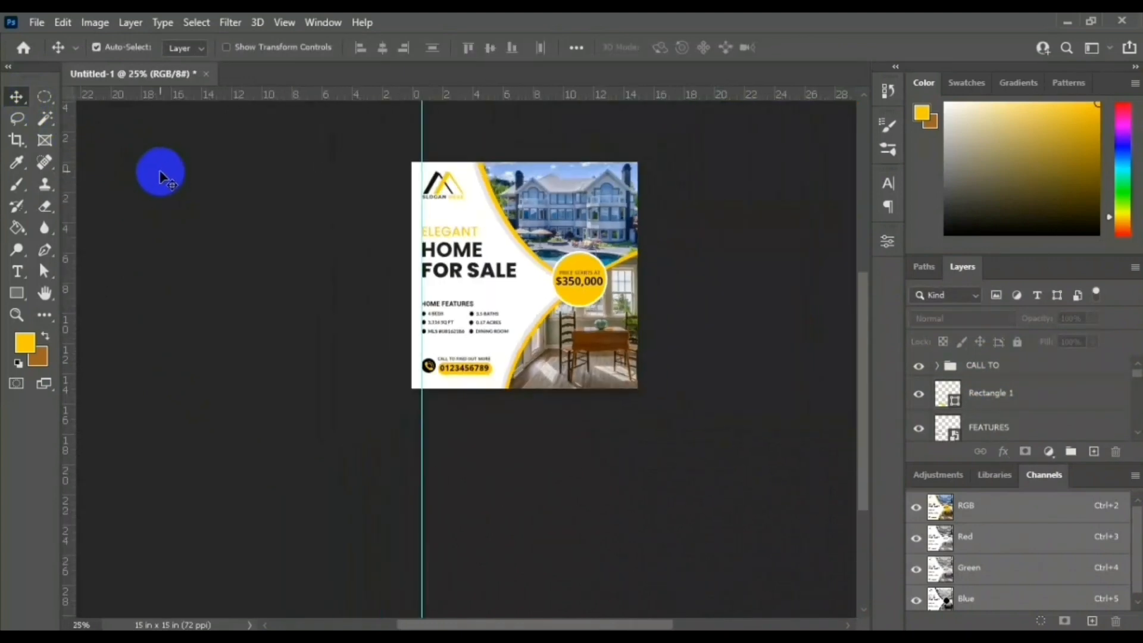
key(ctrl+plus)
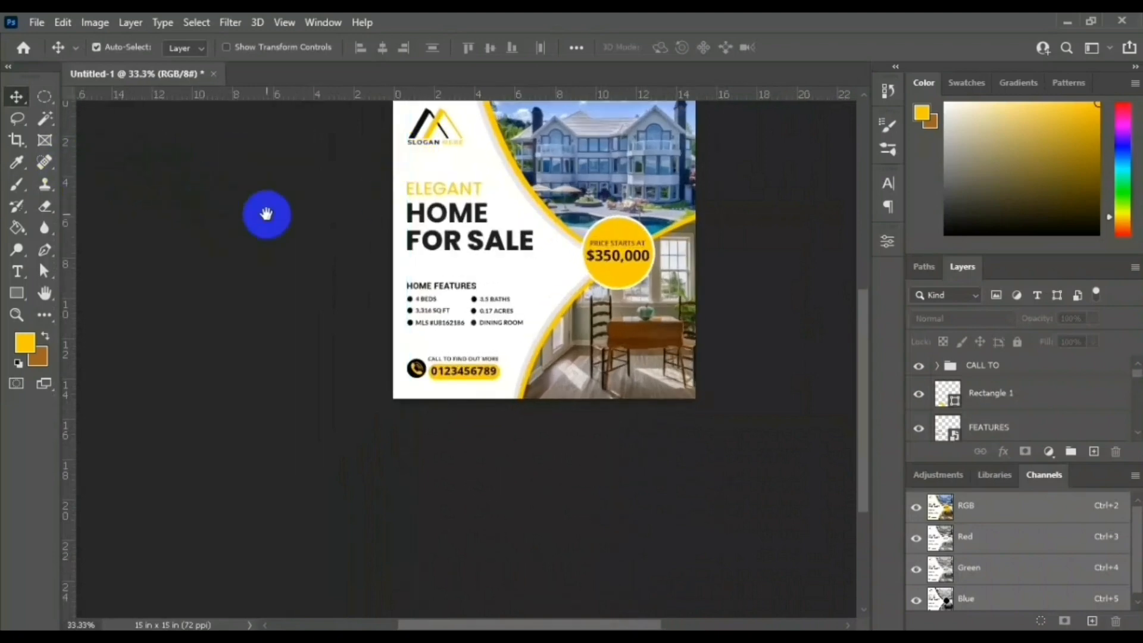
drag(265, 214, 137, 341)
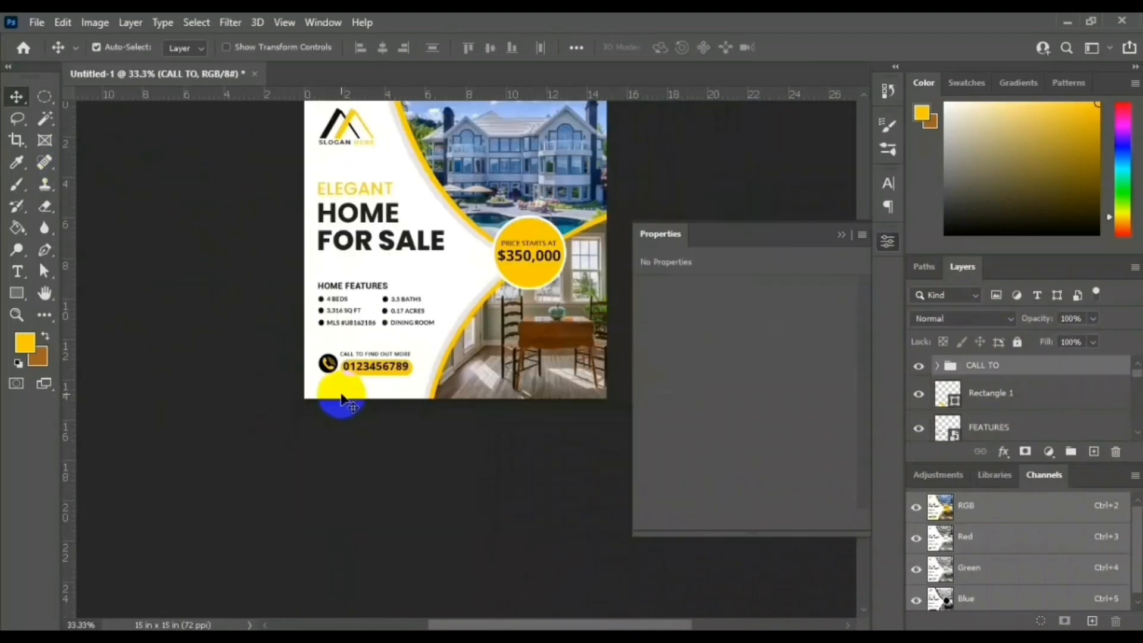
drag(339, 378, 348, 403)
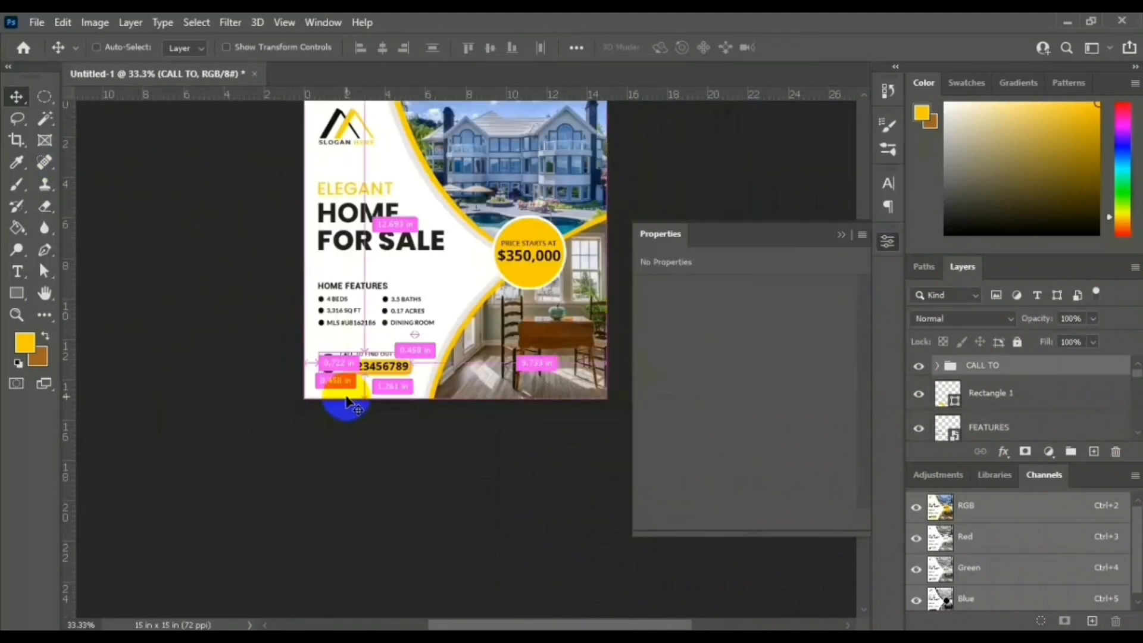
Step: Collapse the properties display and shift the CALL TO FIND OUT MORE text slightly right so it lines up with the yellow rectangle below
key(ctrl+plus)
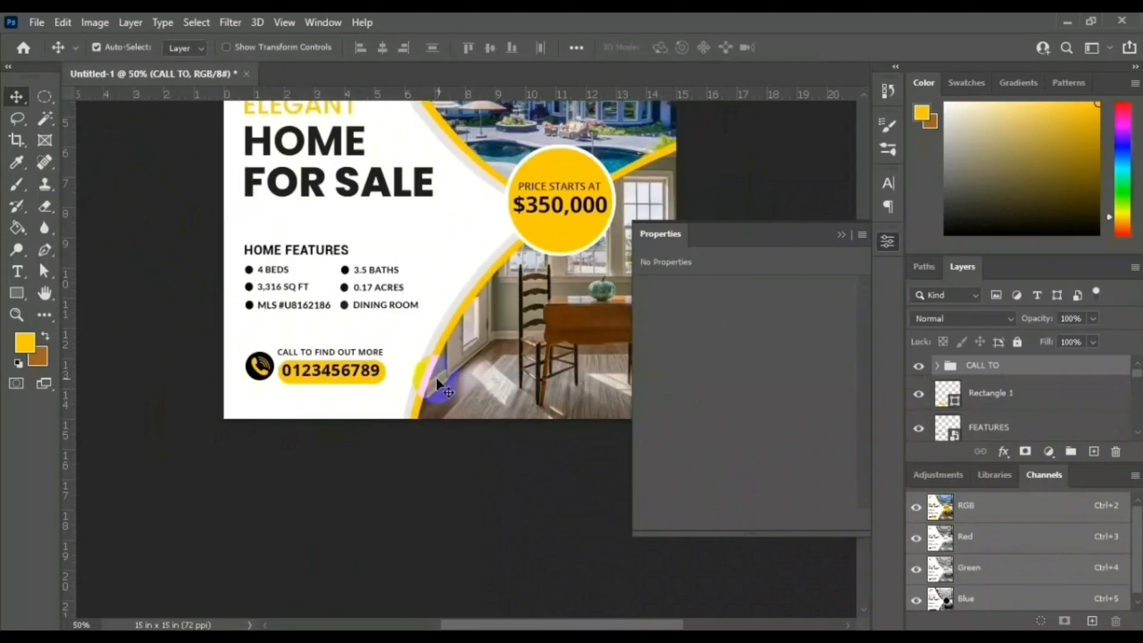
click(887, 241)
scroll(654, 543, up, 3)
click(358, 517)
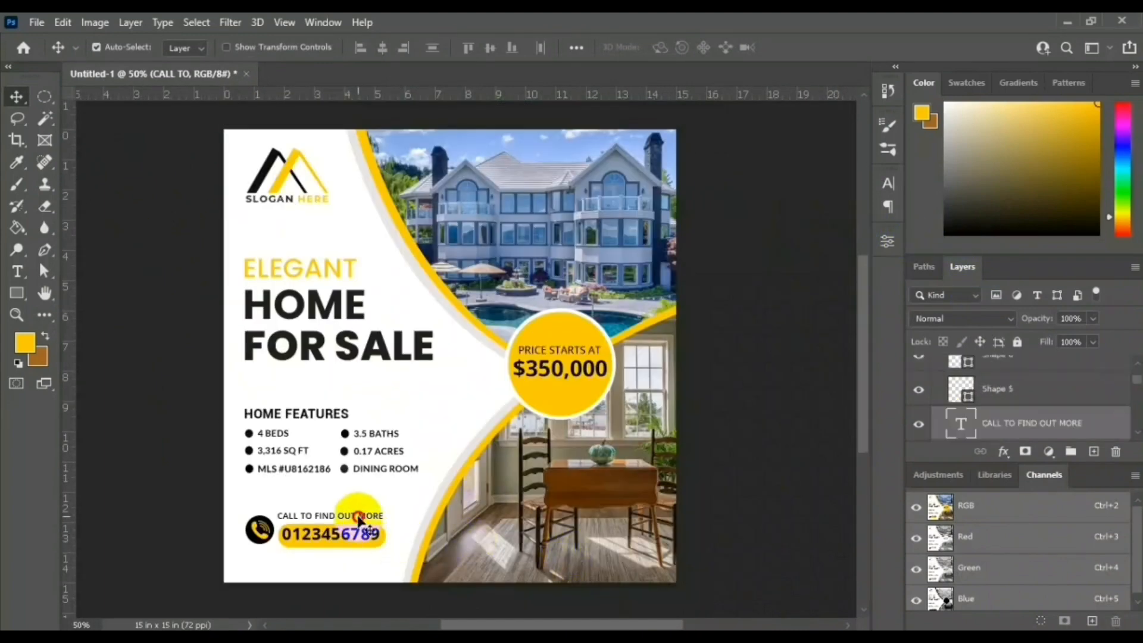
drag(358, 516, 361, 520)
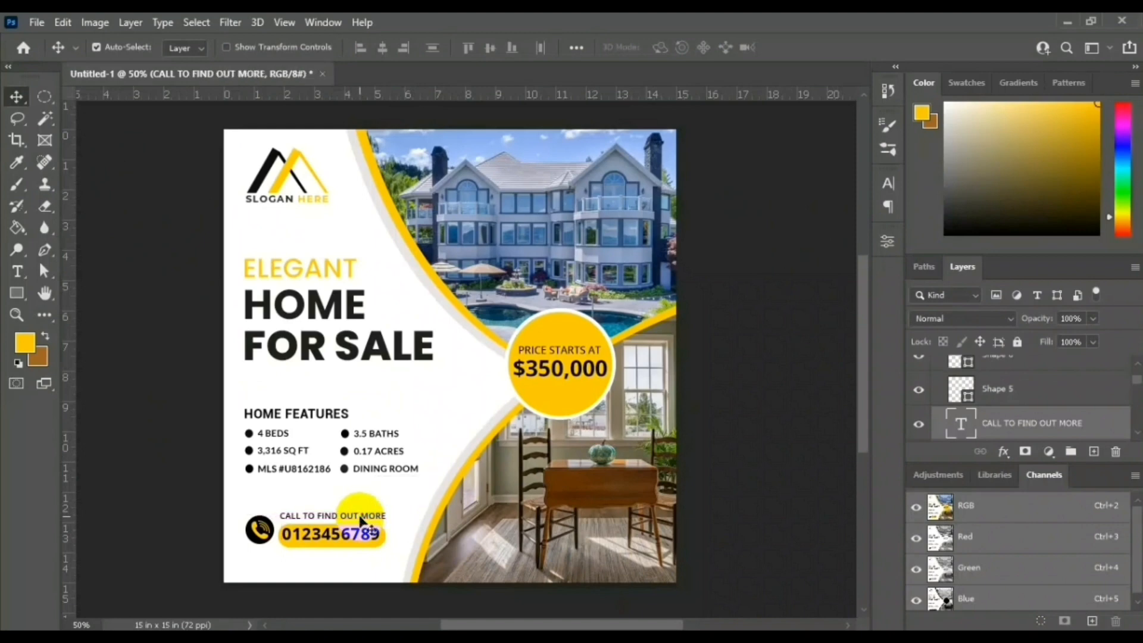
click(702, 453)
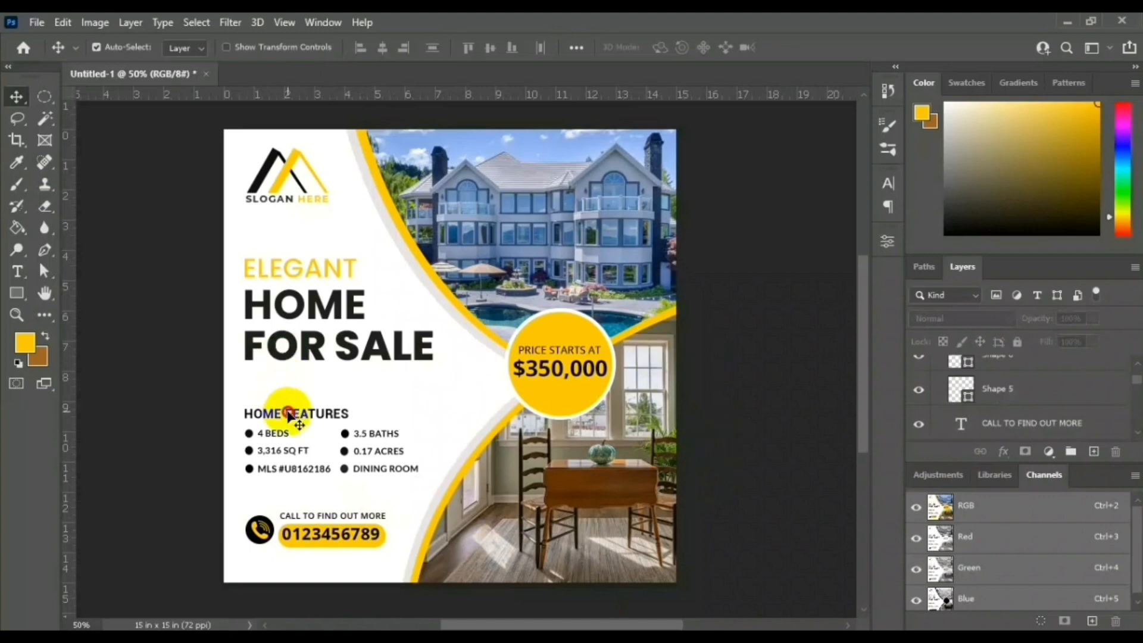
Step: Move the HOME FEATURES block about 0.04 in right and 0.18 in up, aligning its left edge with the logo and phone icon
scroll(993, 406, up, 3)
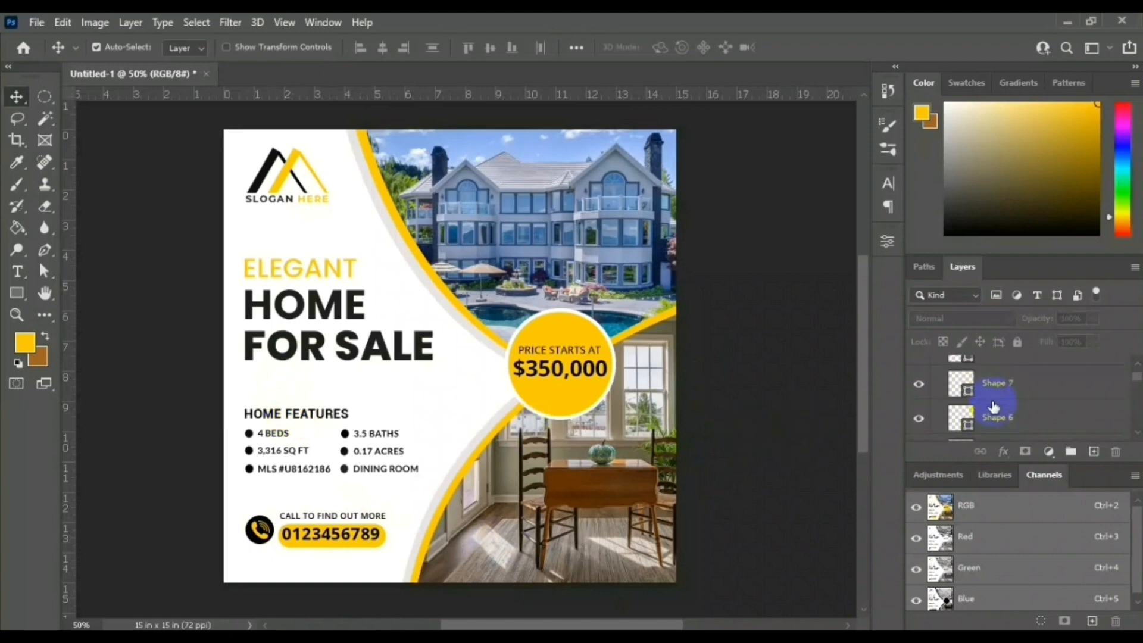
click(947, 366)
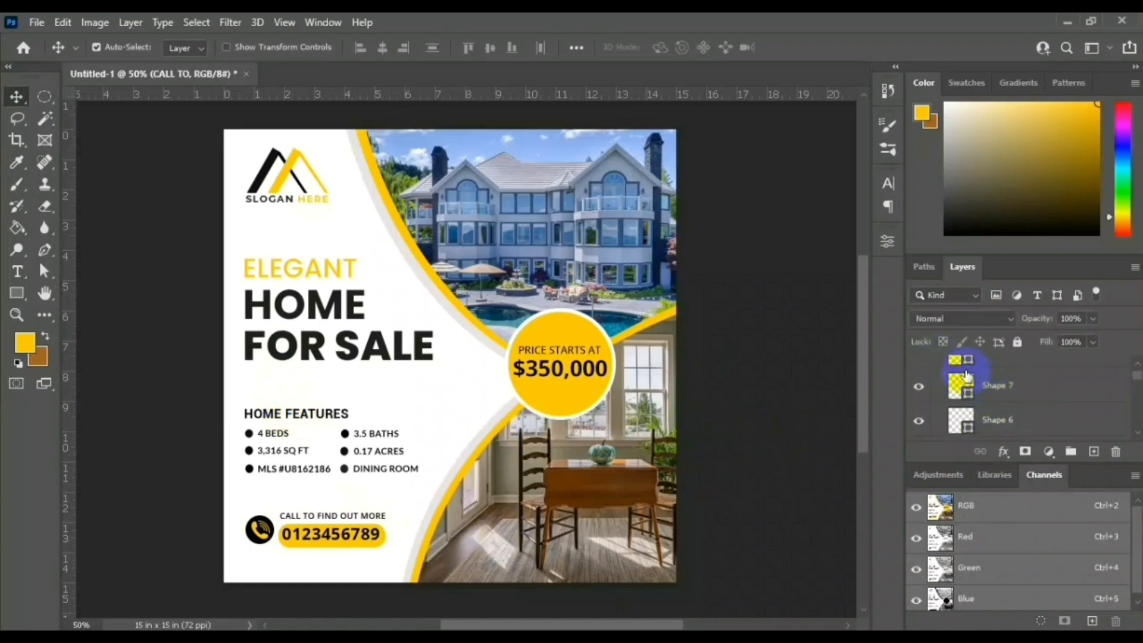
scroll(939, 369, down, 5)
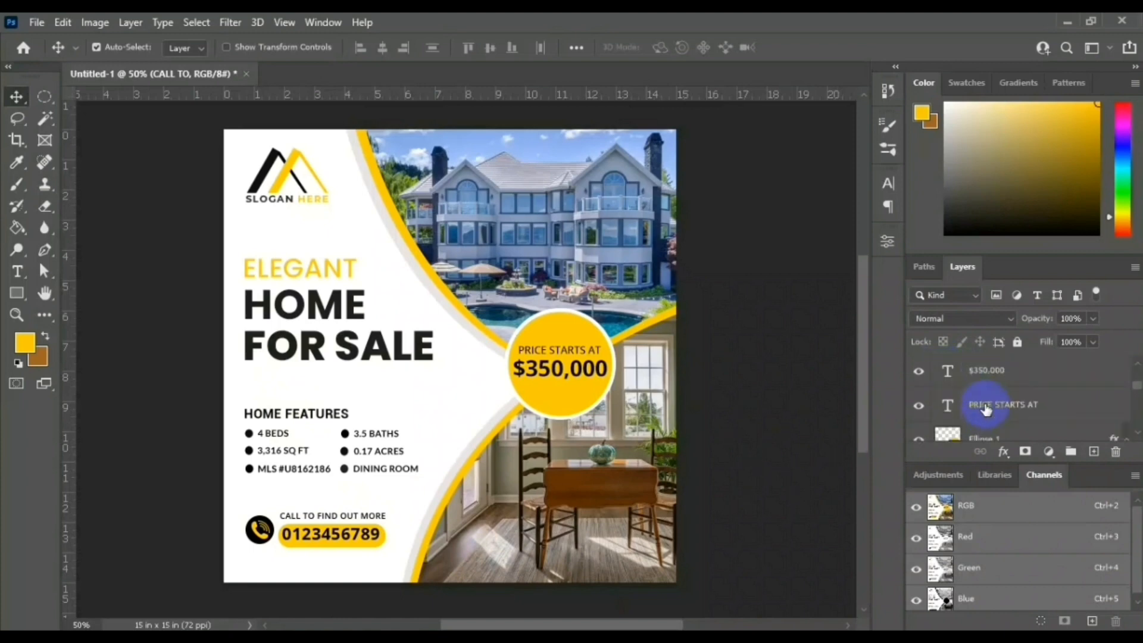
scroll(985, 410, down, 5)
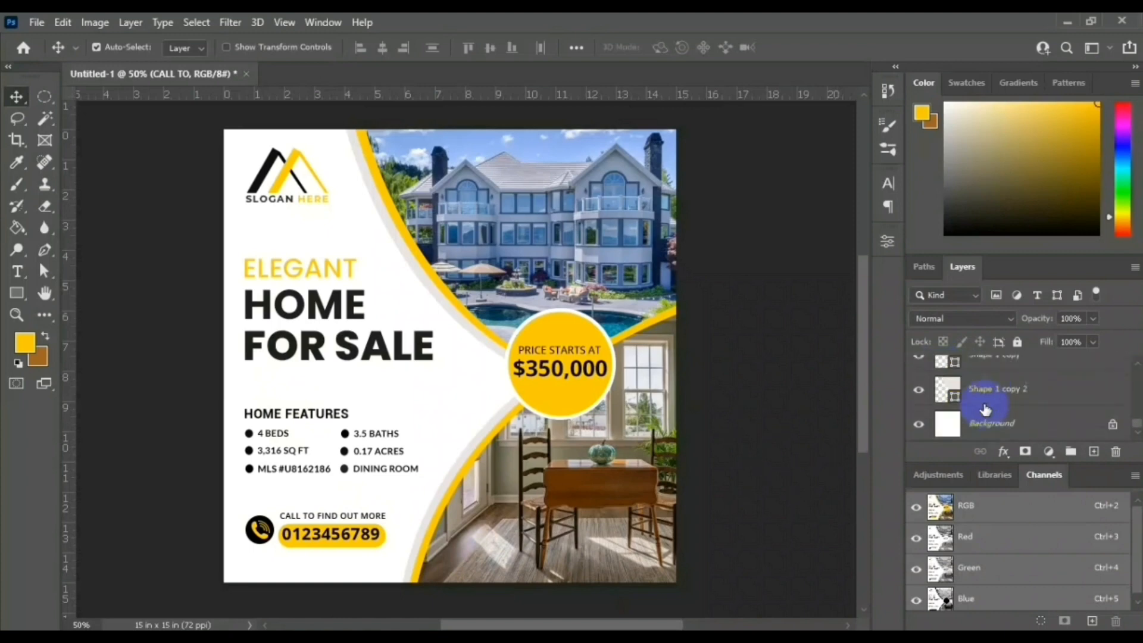
click(295, 443)
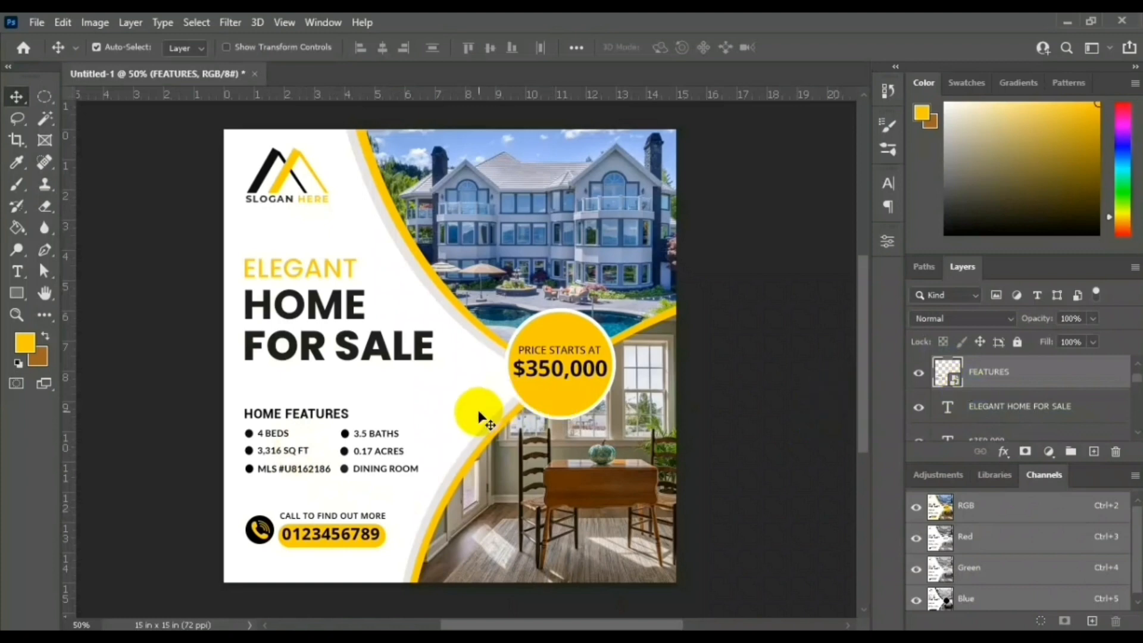
key(ctrl+t)
drag(295, 420, 296, 414)
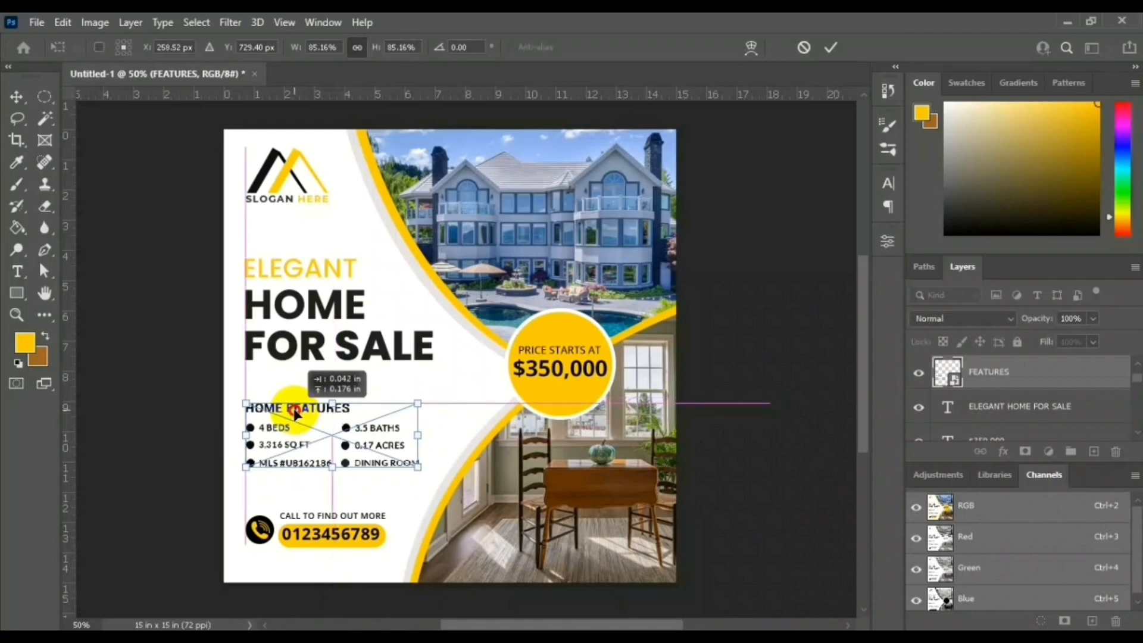
drag(295, 412, 295, 413)
click(740, 249)
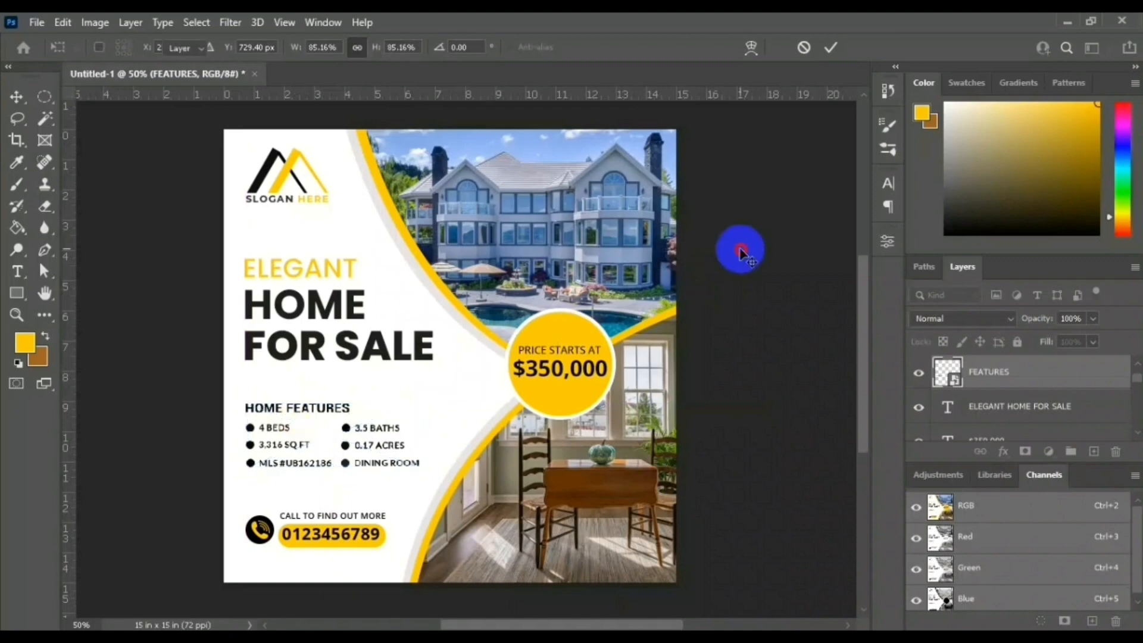